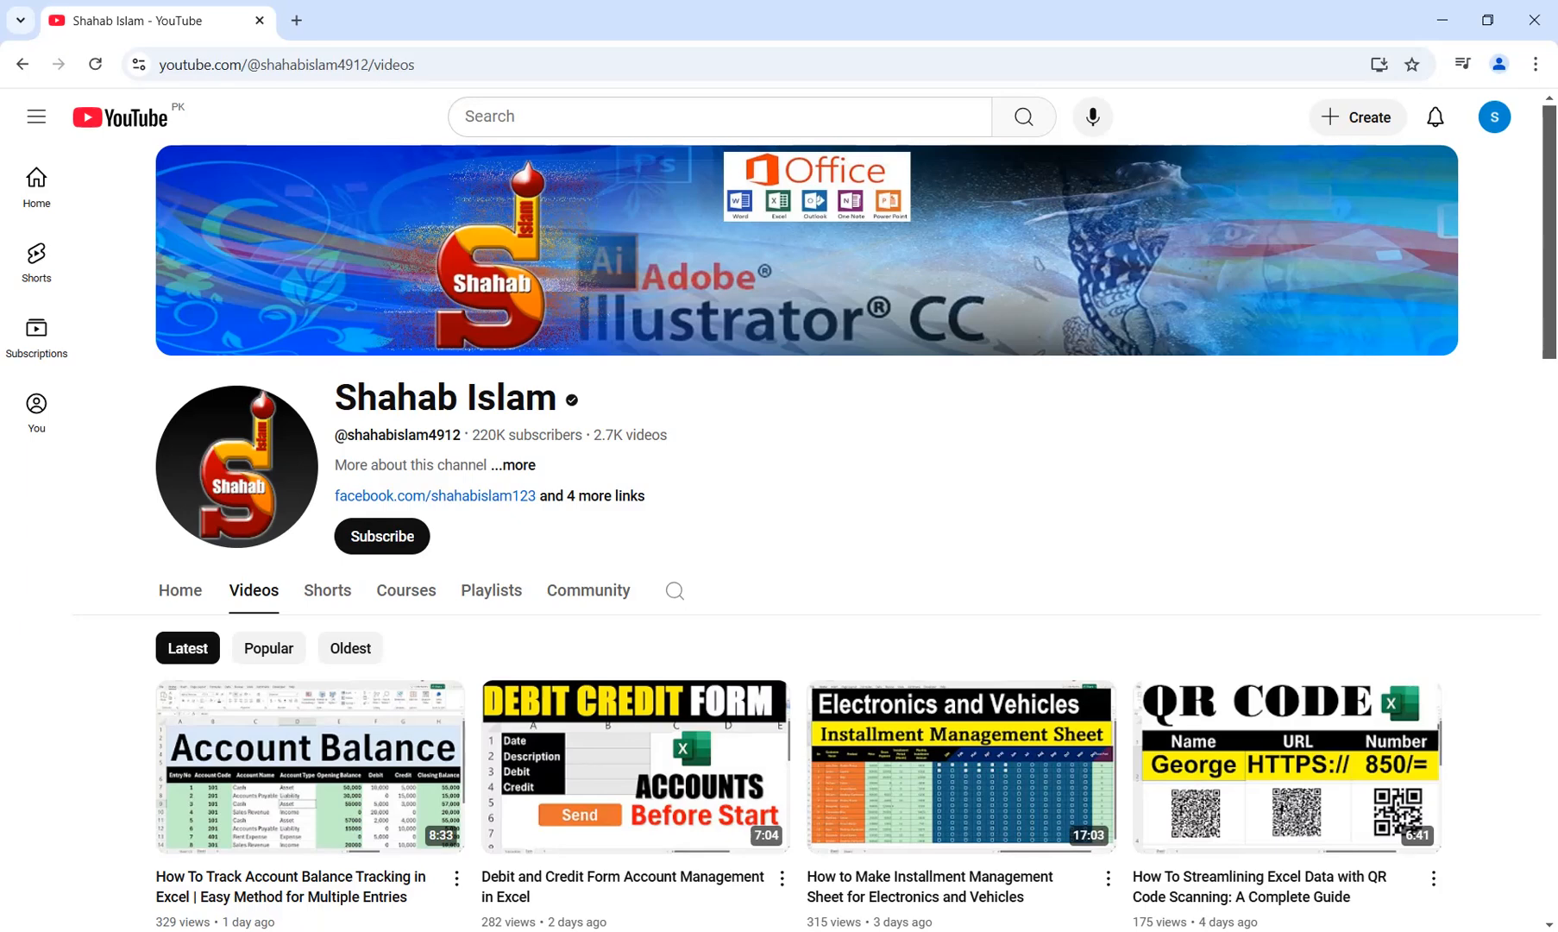
Switch to the browser window with the Attendance Sheet spreadsheet and select the first last-name cell, B2.
key("super")
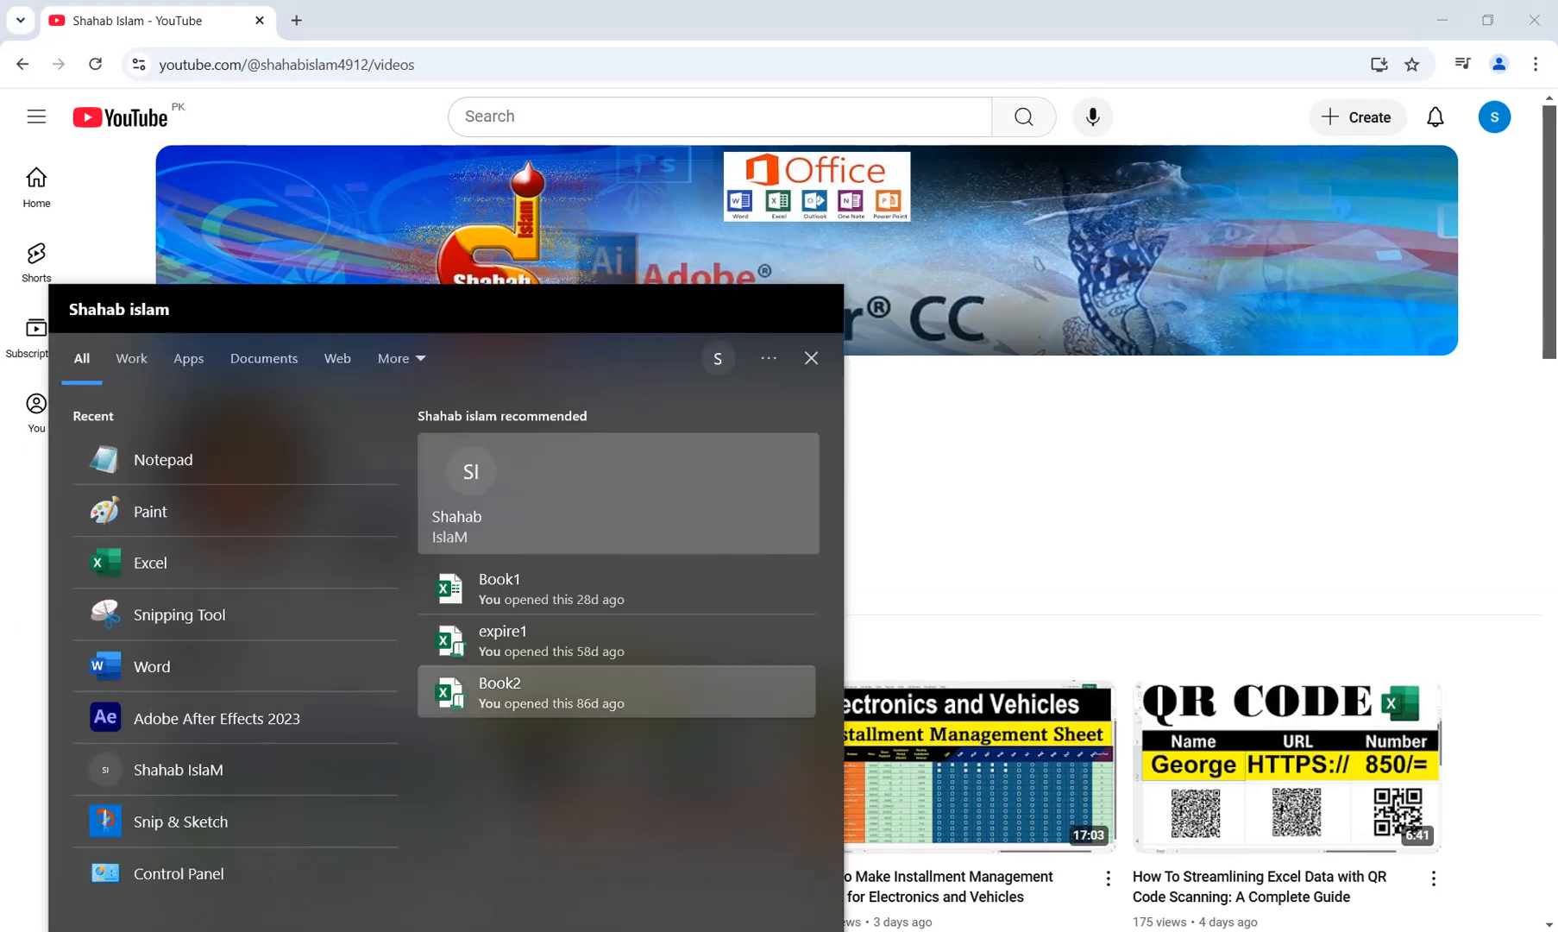
key("Escape")
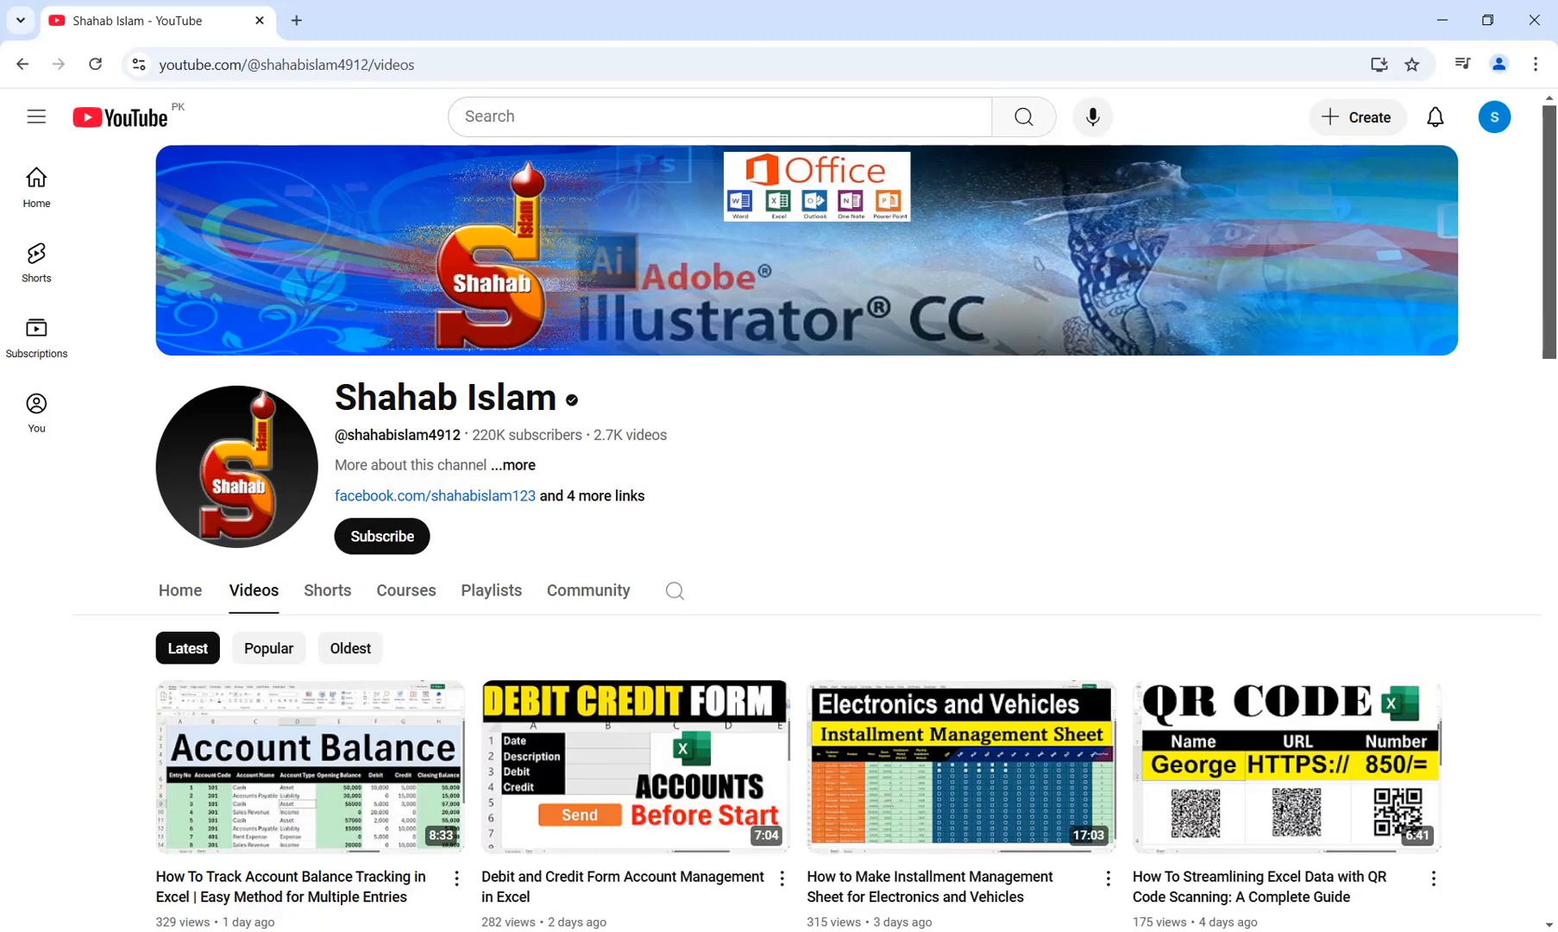
mouse_move(669, 931)
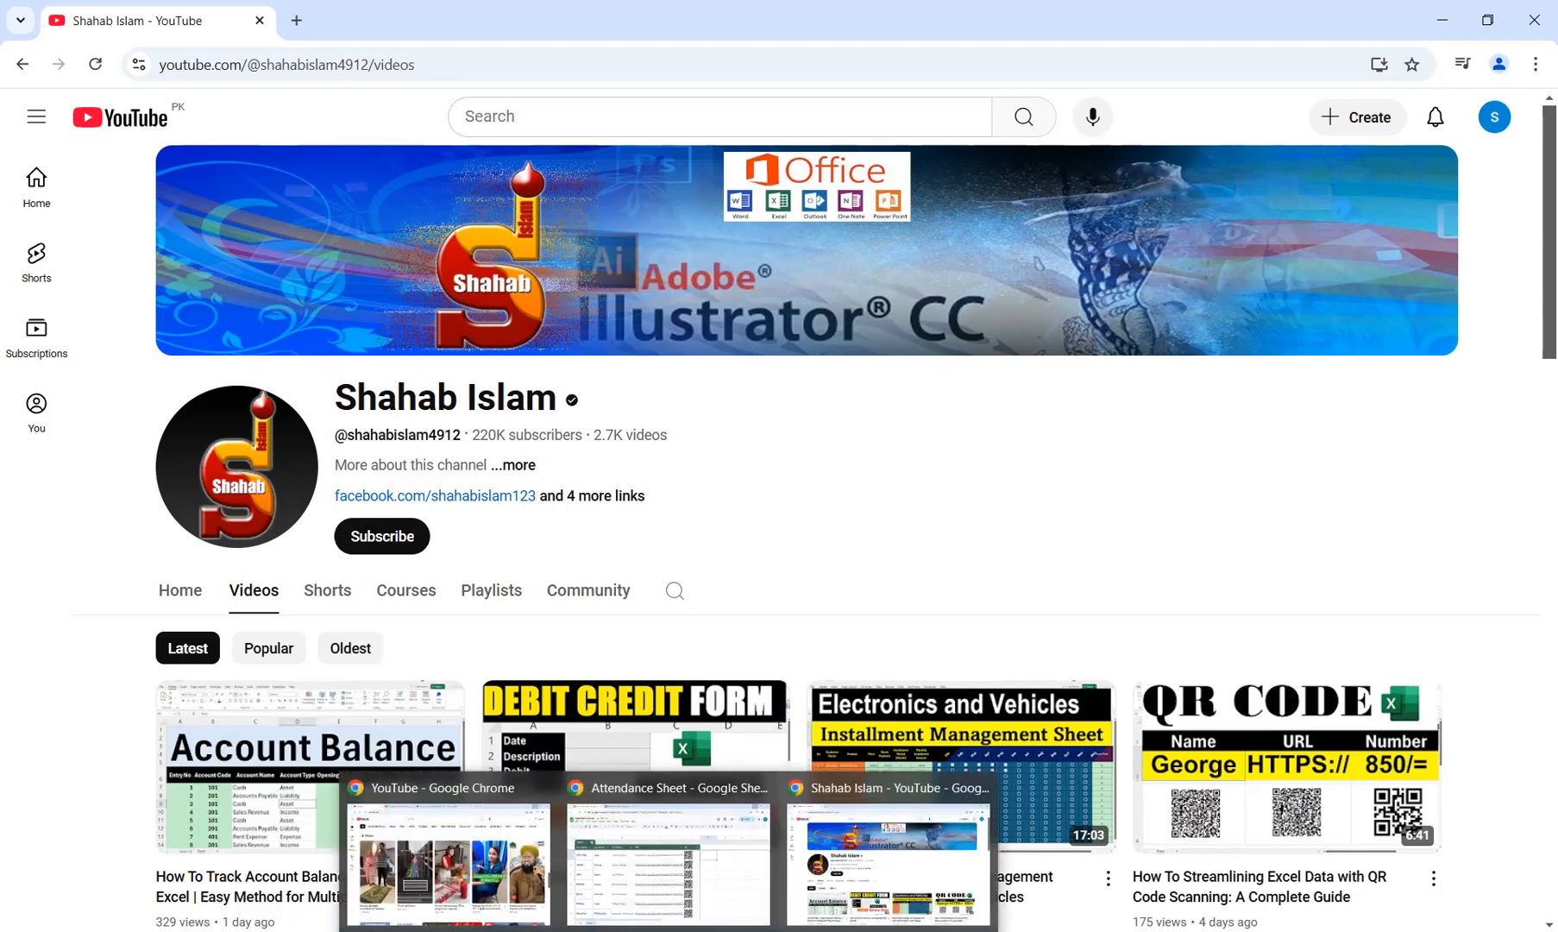
left_click(669, 858)
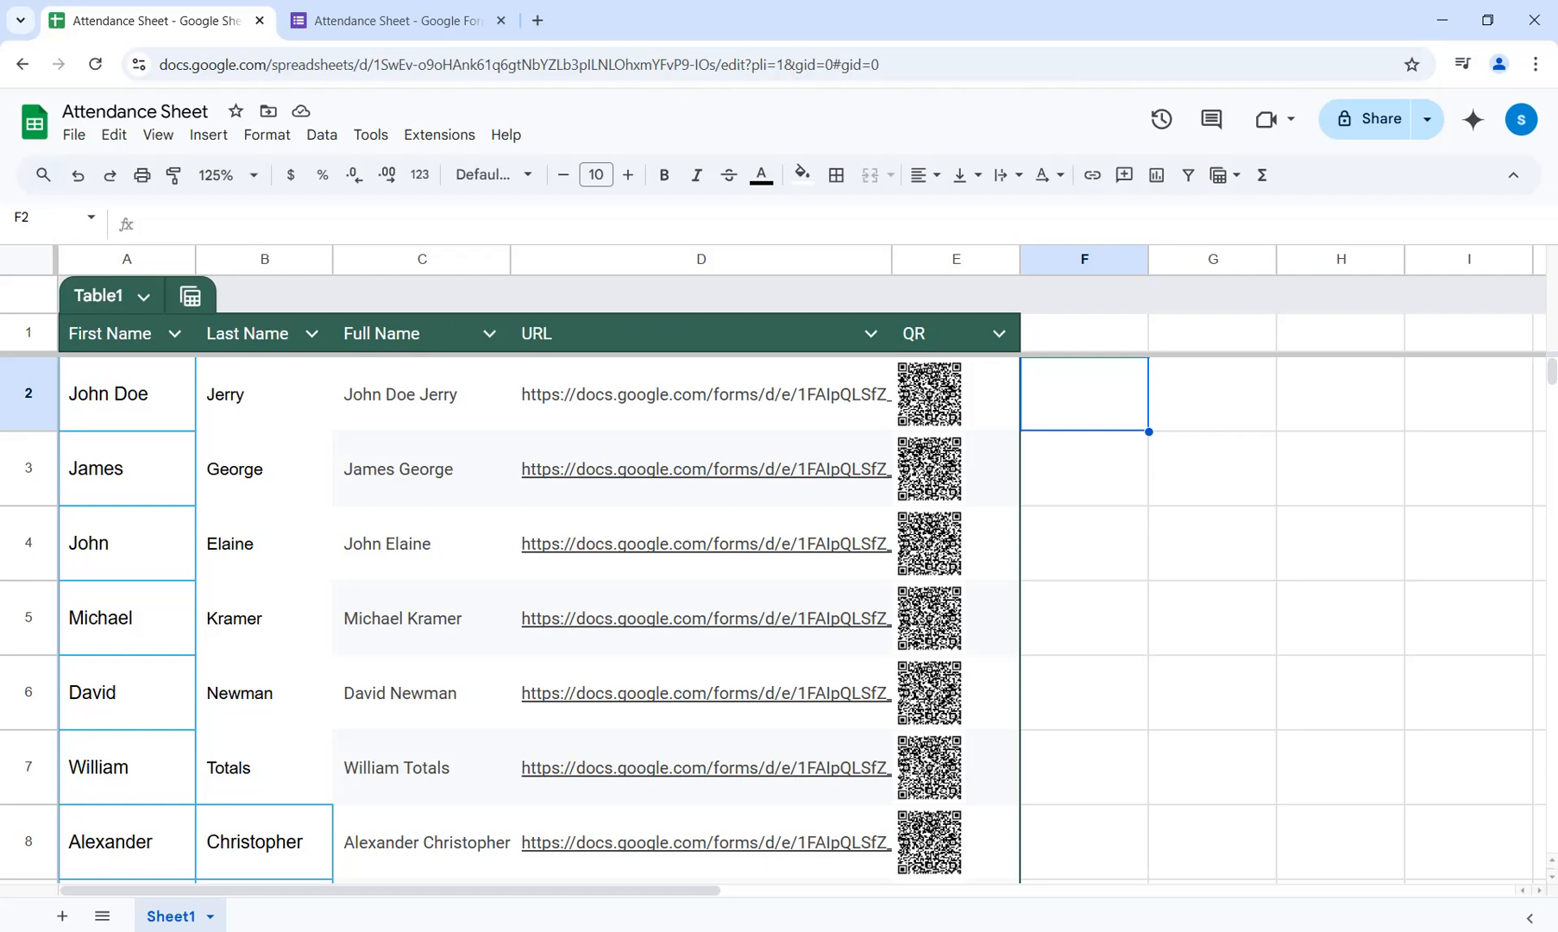
left_click(264, 394)
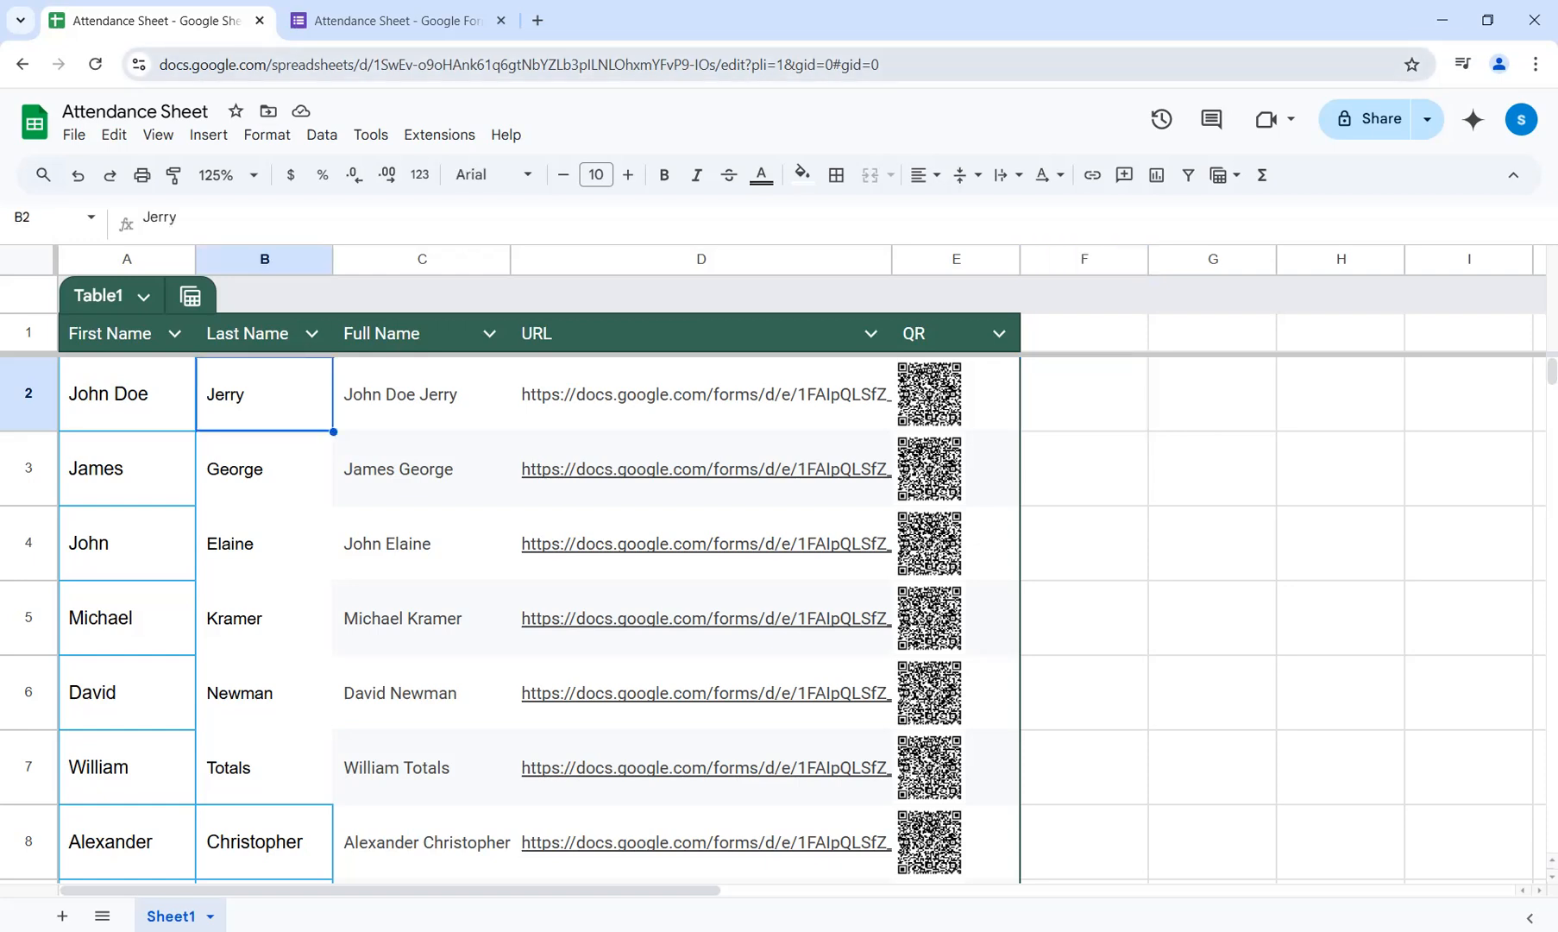
Compare the Attendance Sheet form's response summary chart with the names, URLs and QR codes listed in the spreadsheet.
left_click(396, 20)
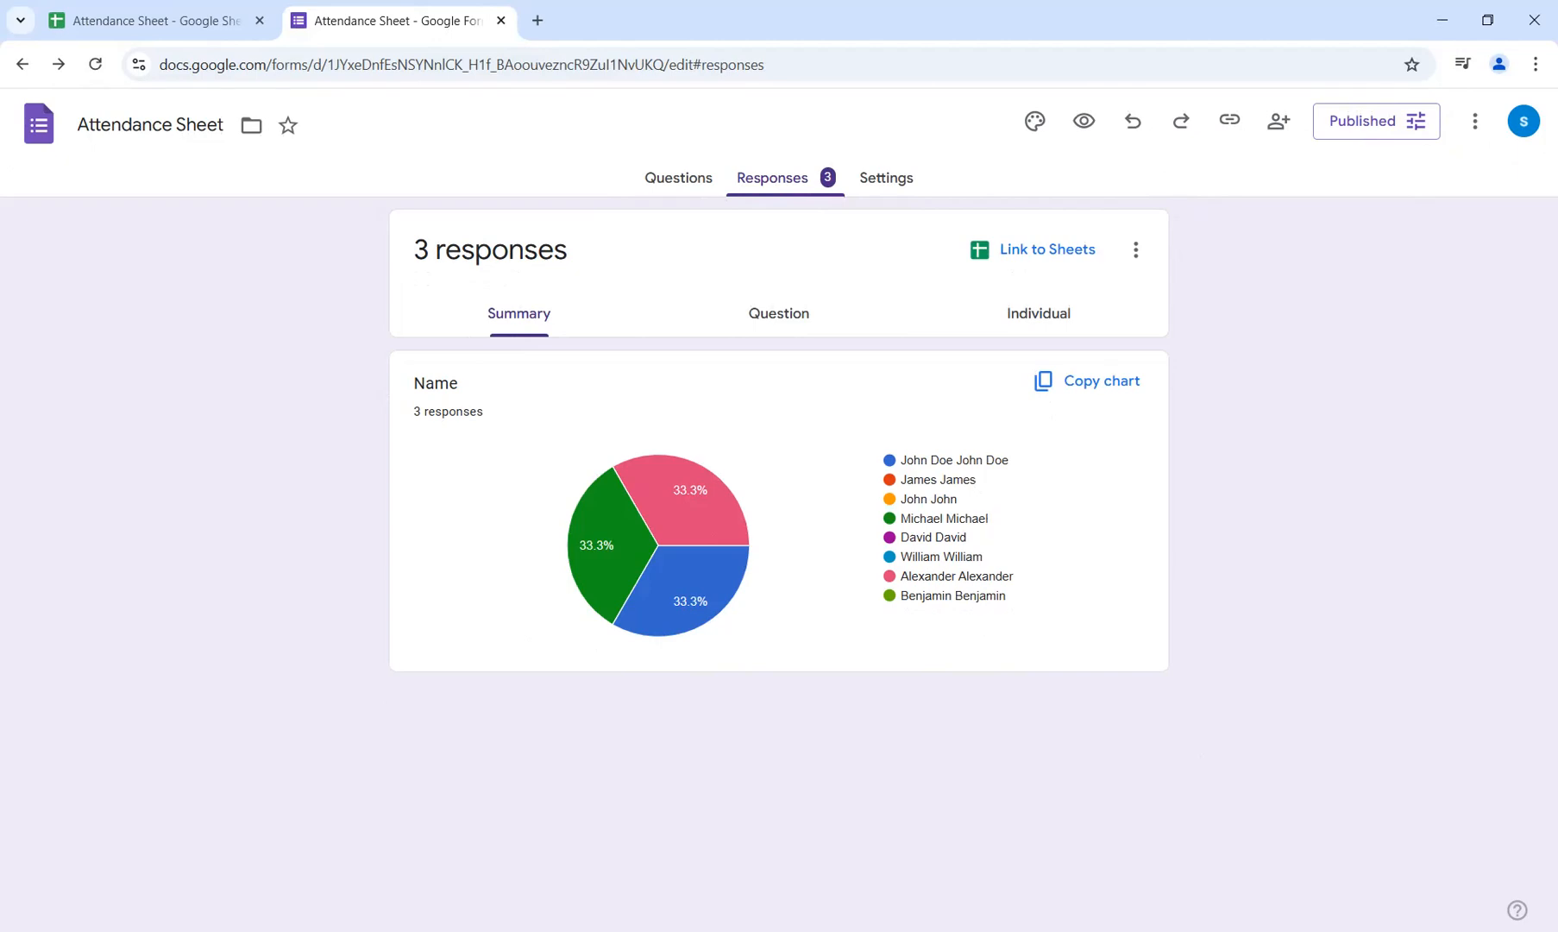
left_click(159, 21)
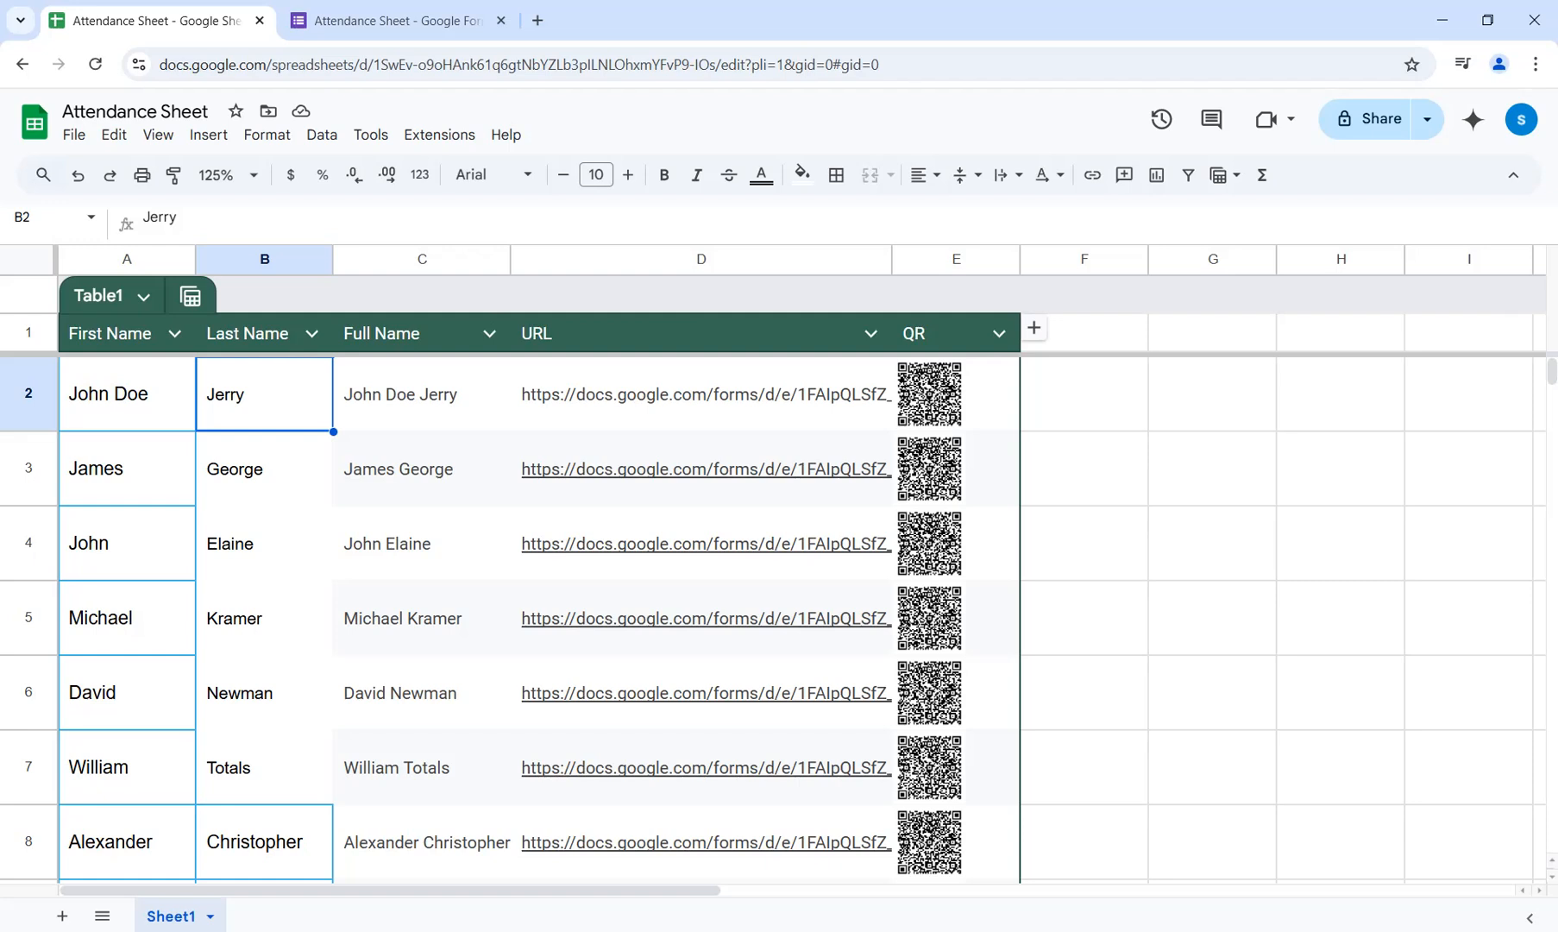
left_click(398, 21)
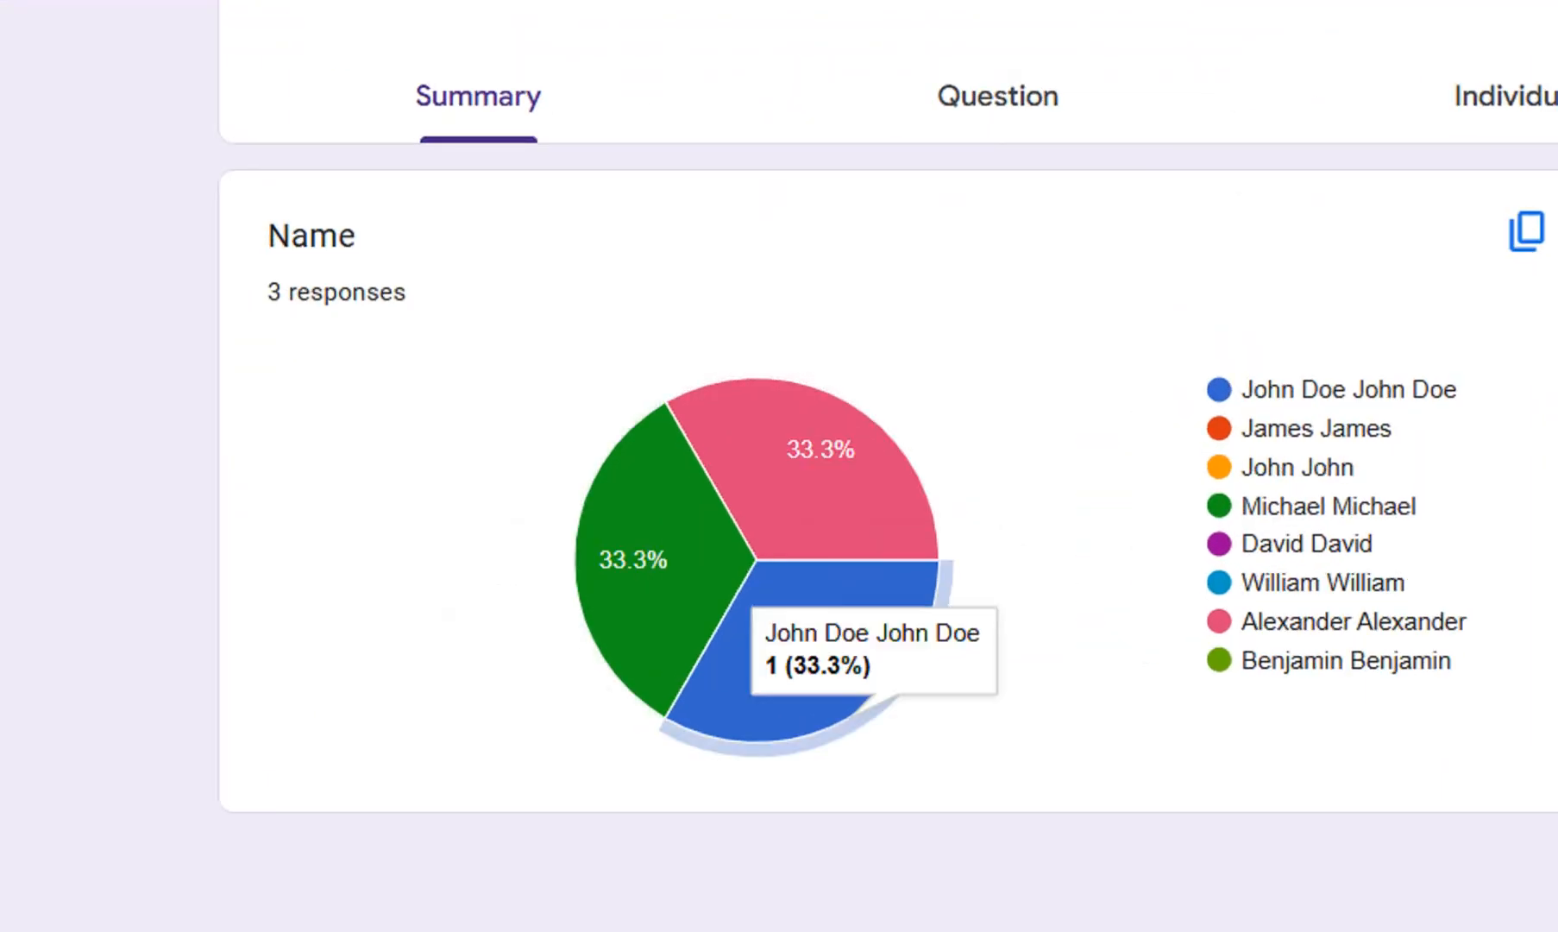
scroll(887, 466, "up", 2)
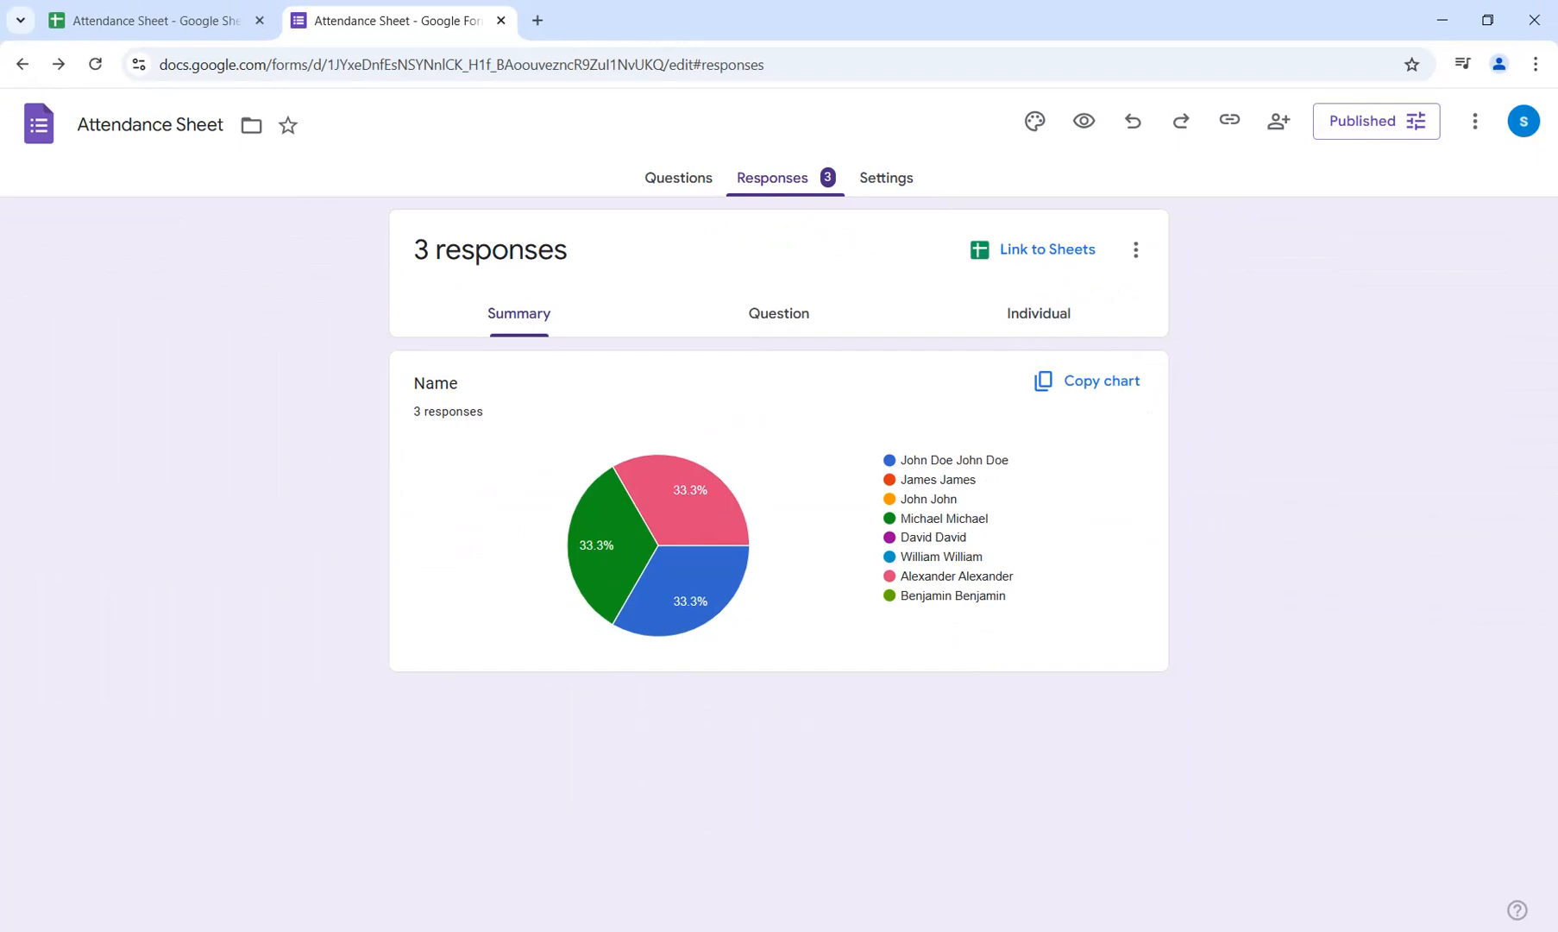
left_click(173, 21)
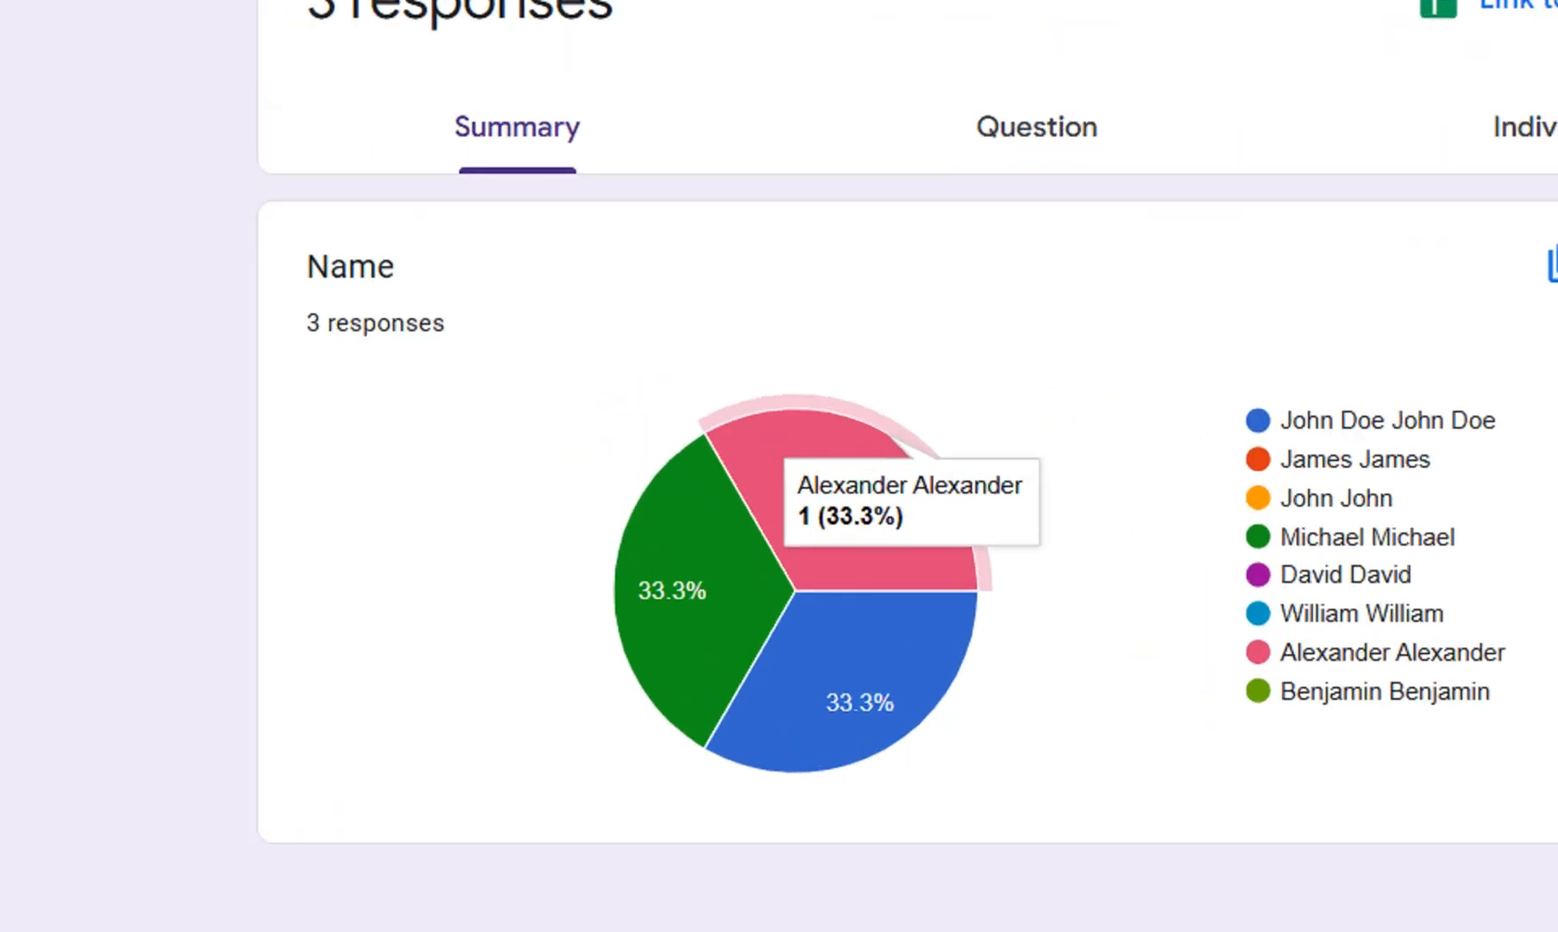
mouse_move(598, 543)
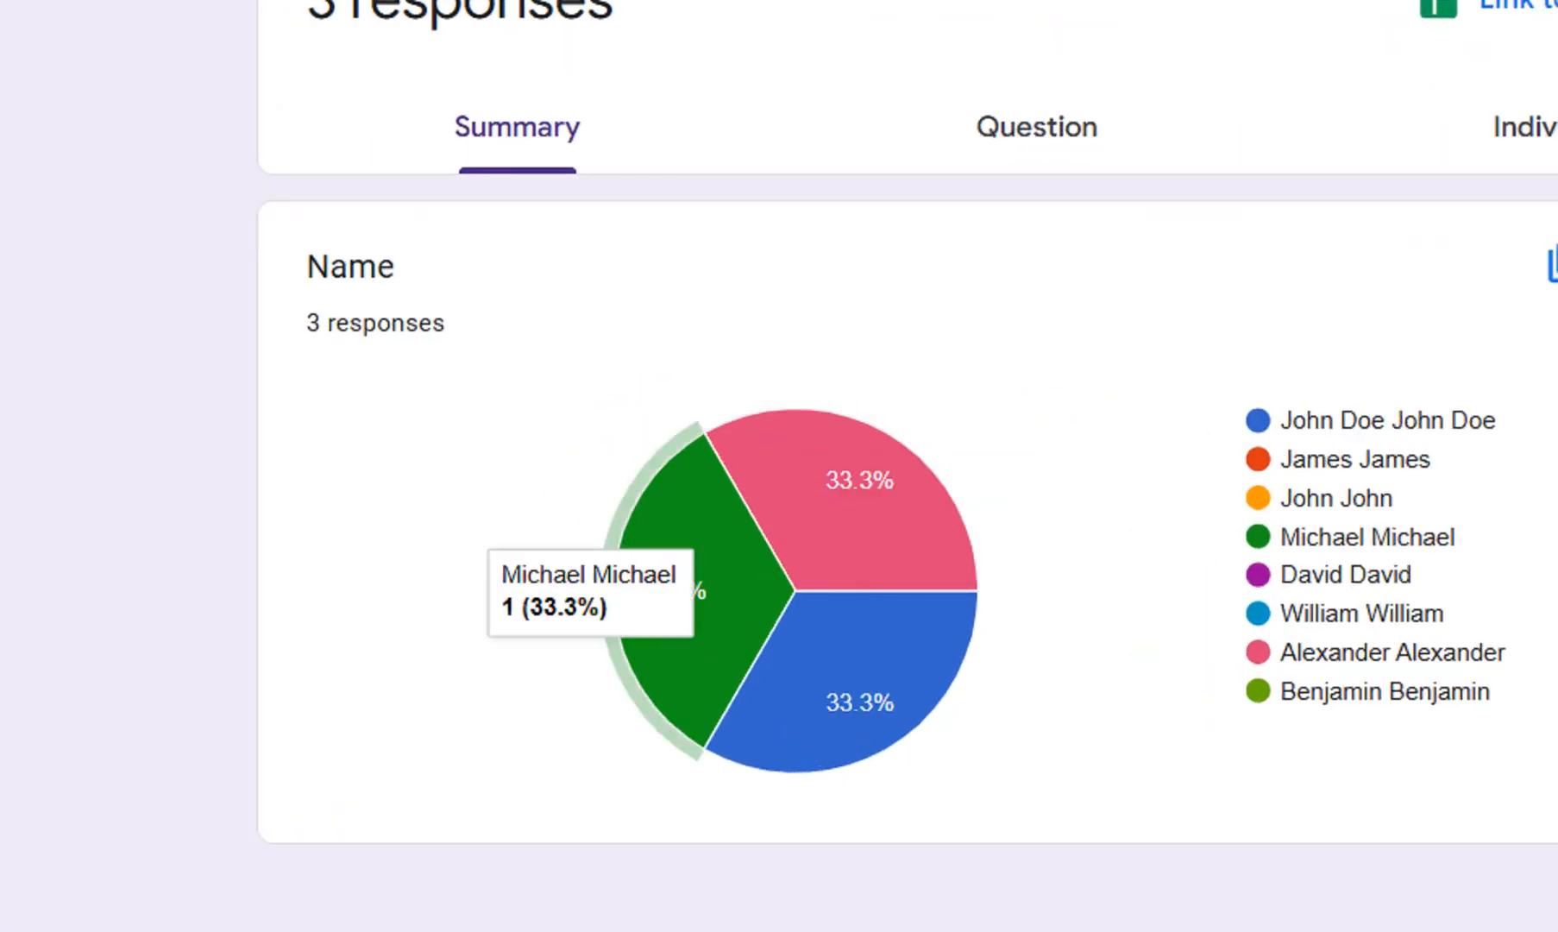
scroll(796, 591, "down", 1)
mouse_move(859, 642)
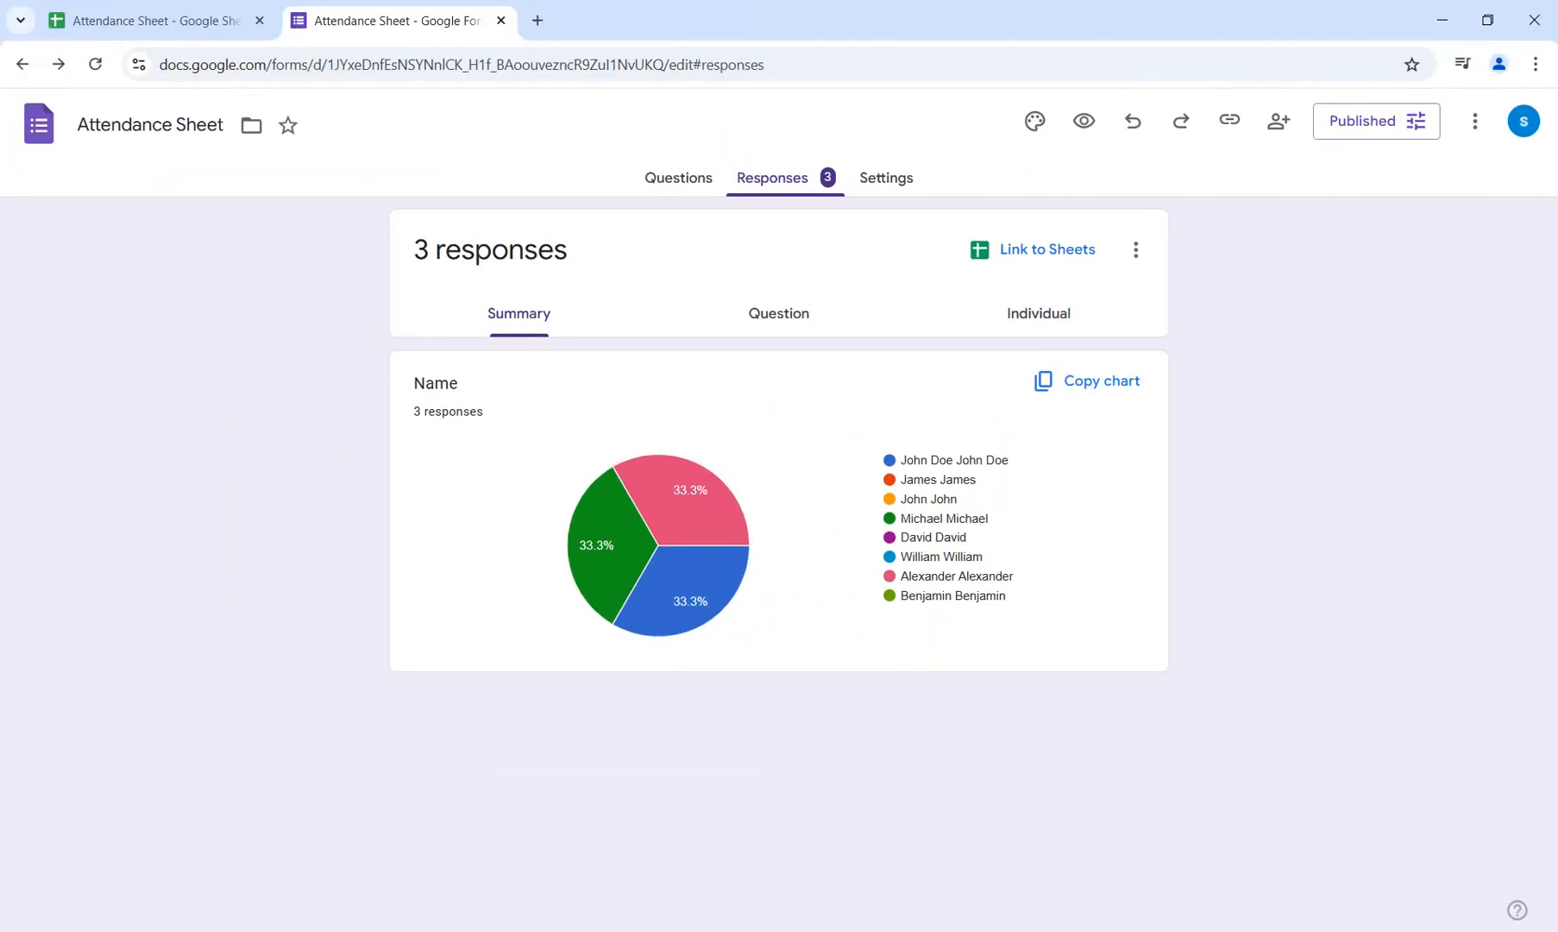
mouse_move(690, 501)
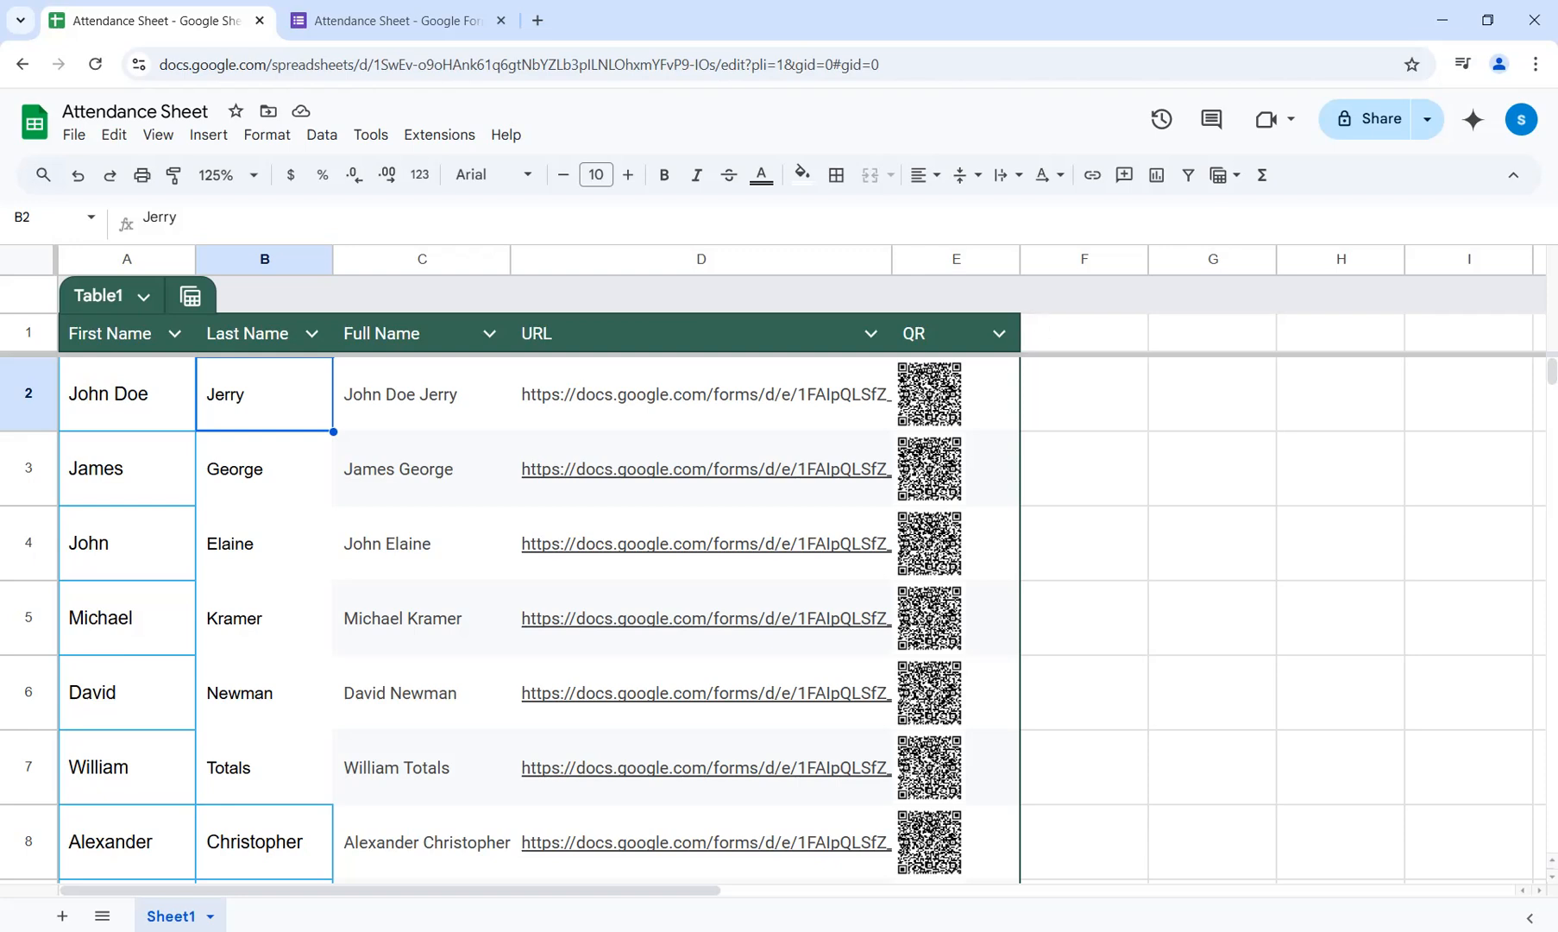
mouse_move(700, 544)
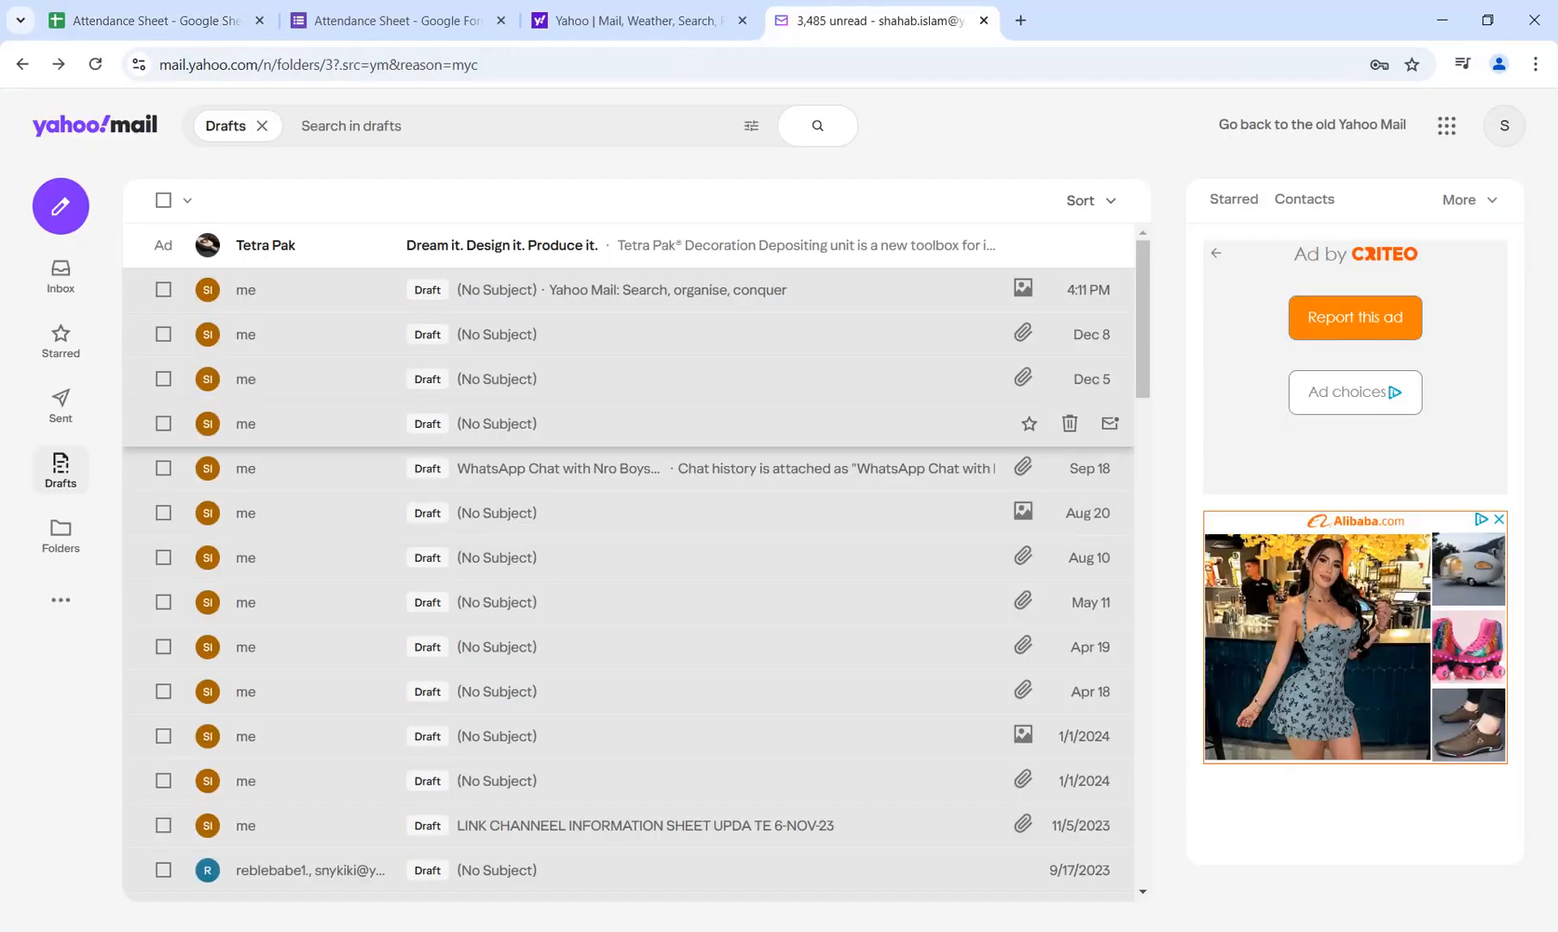
Open the newest draft in Yahoo Mail's Drafts folder and examine the QR code scan screenshot with its form link.
left_click(60, 275)
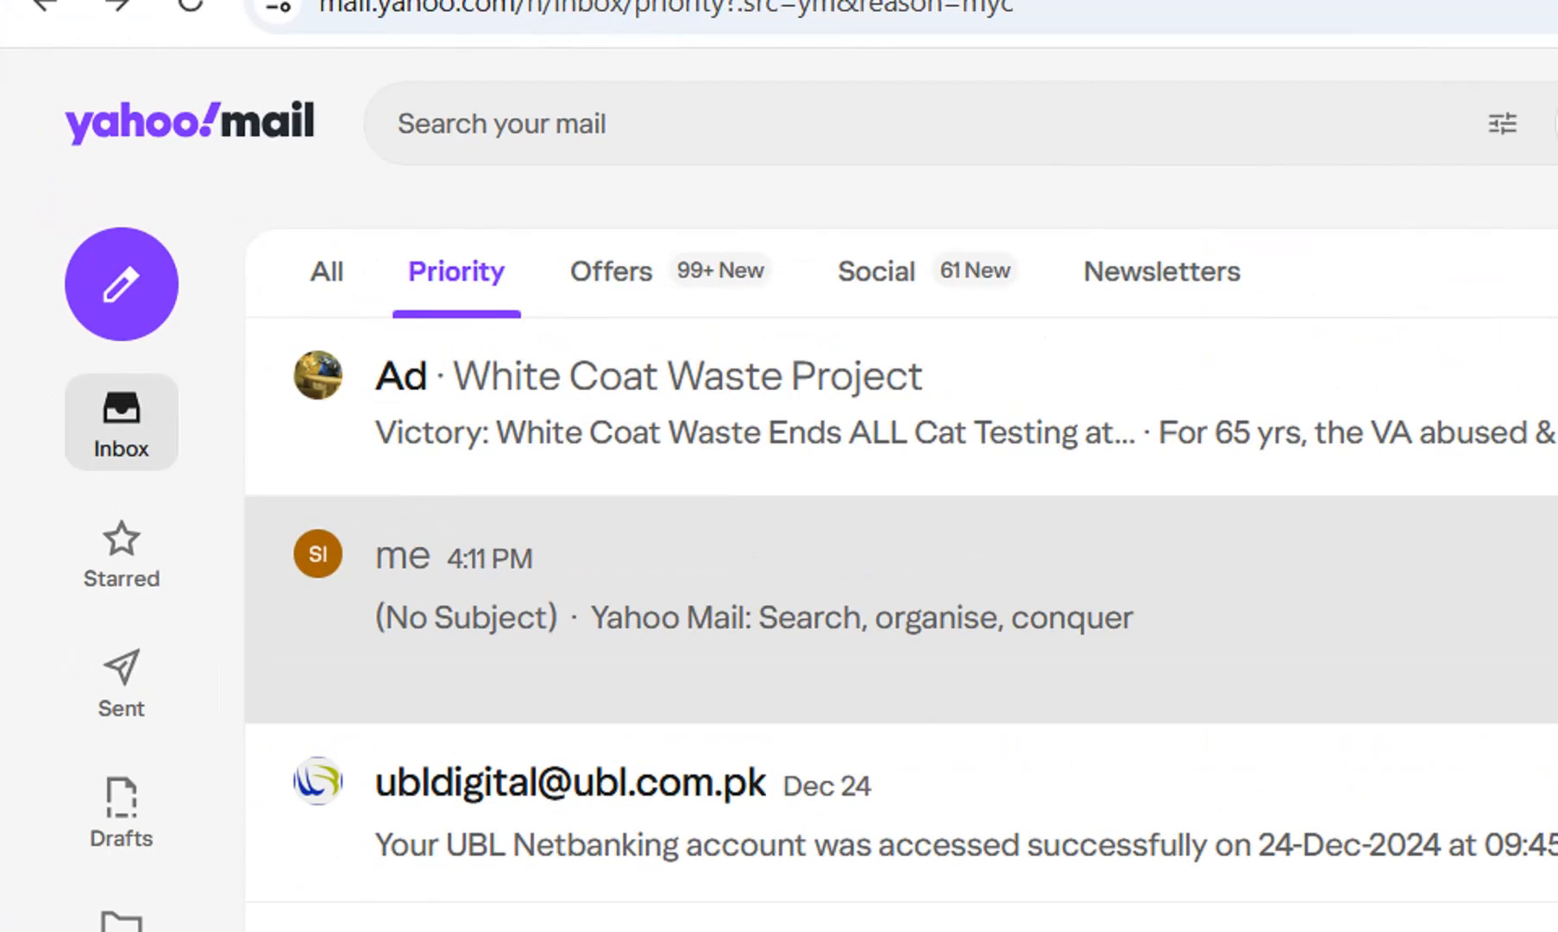
left_click(121, 739)
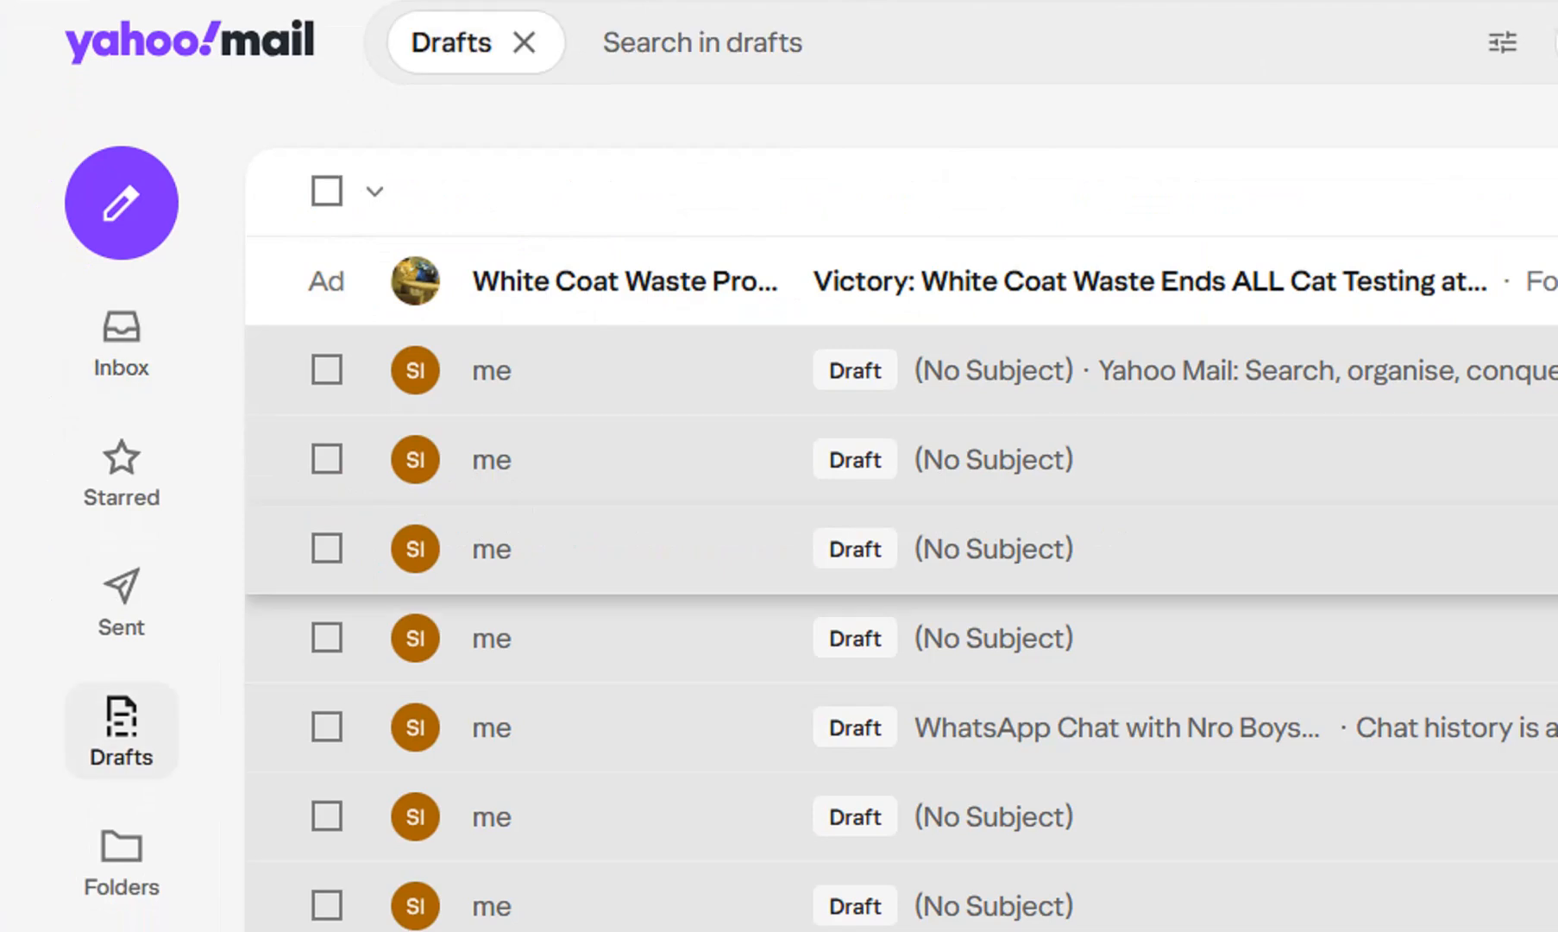
left_click(994, 371)
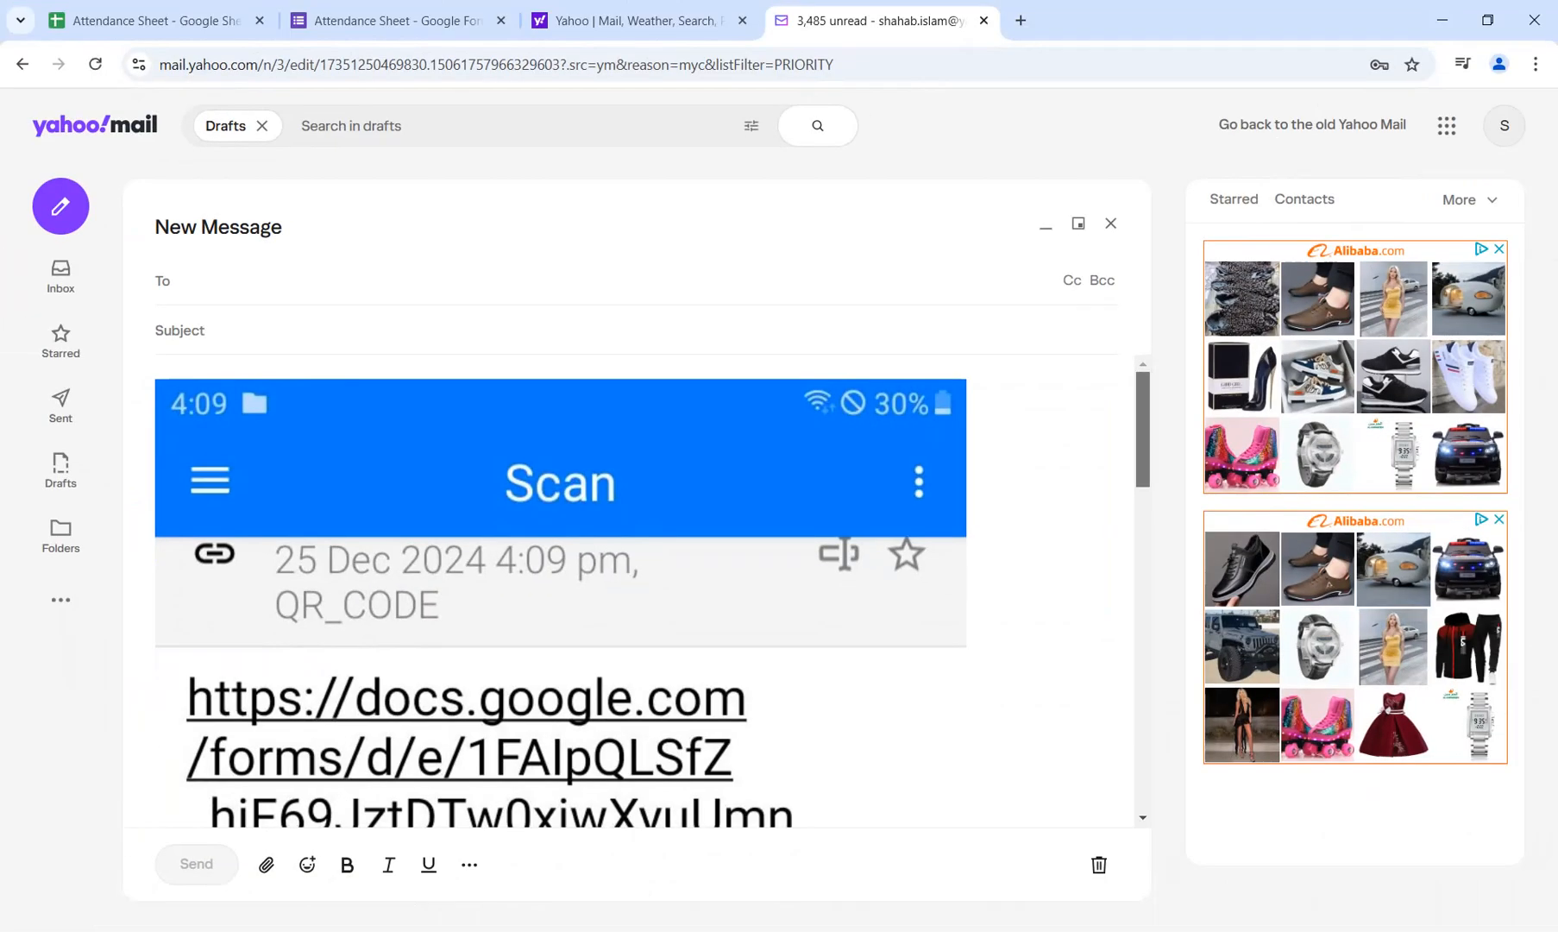
scroll(561, 587, "down", 6)
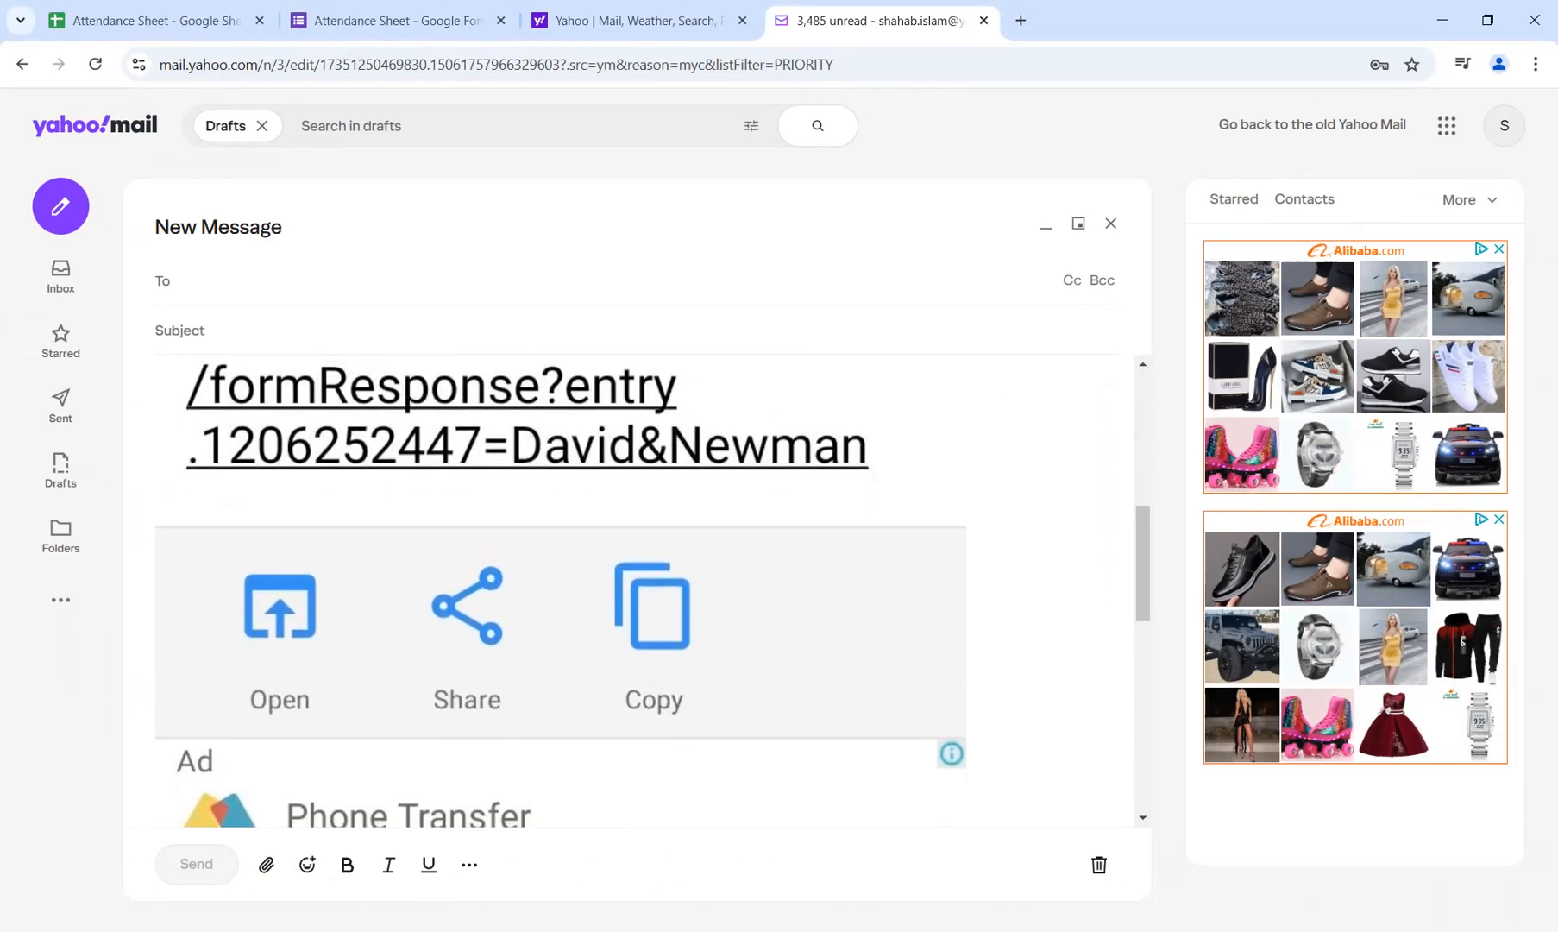
scroll(561, 591, "down", 6)
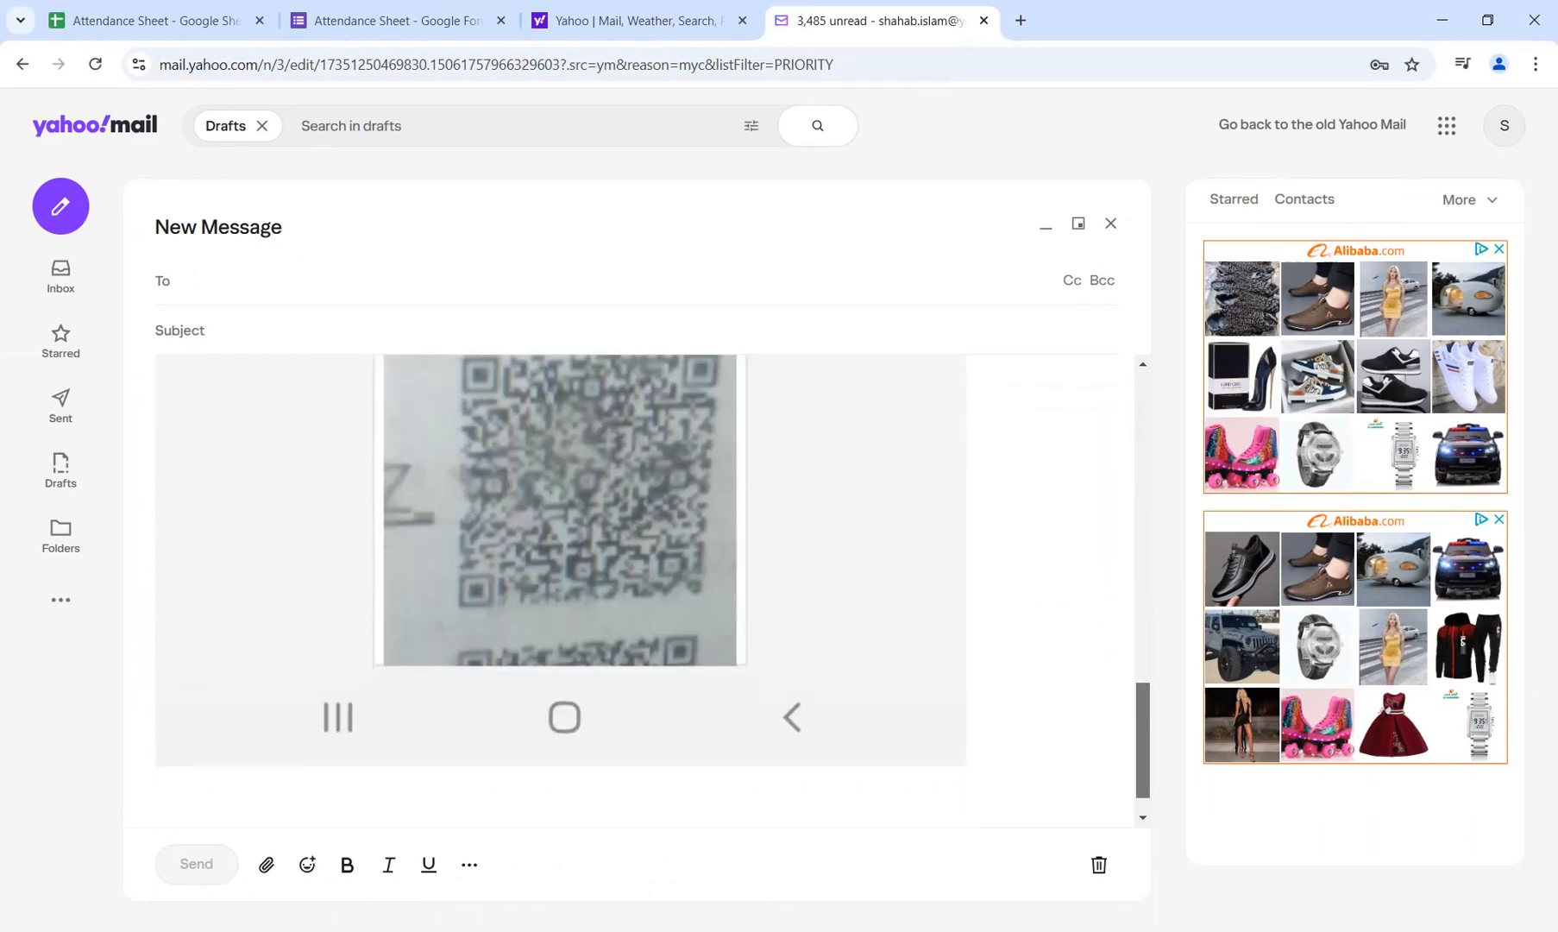
scroll(561, 591, "up", 10)
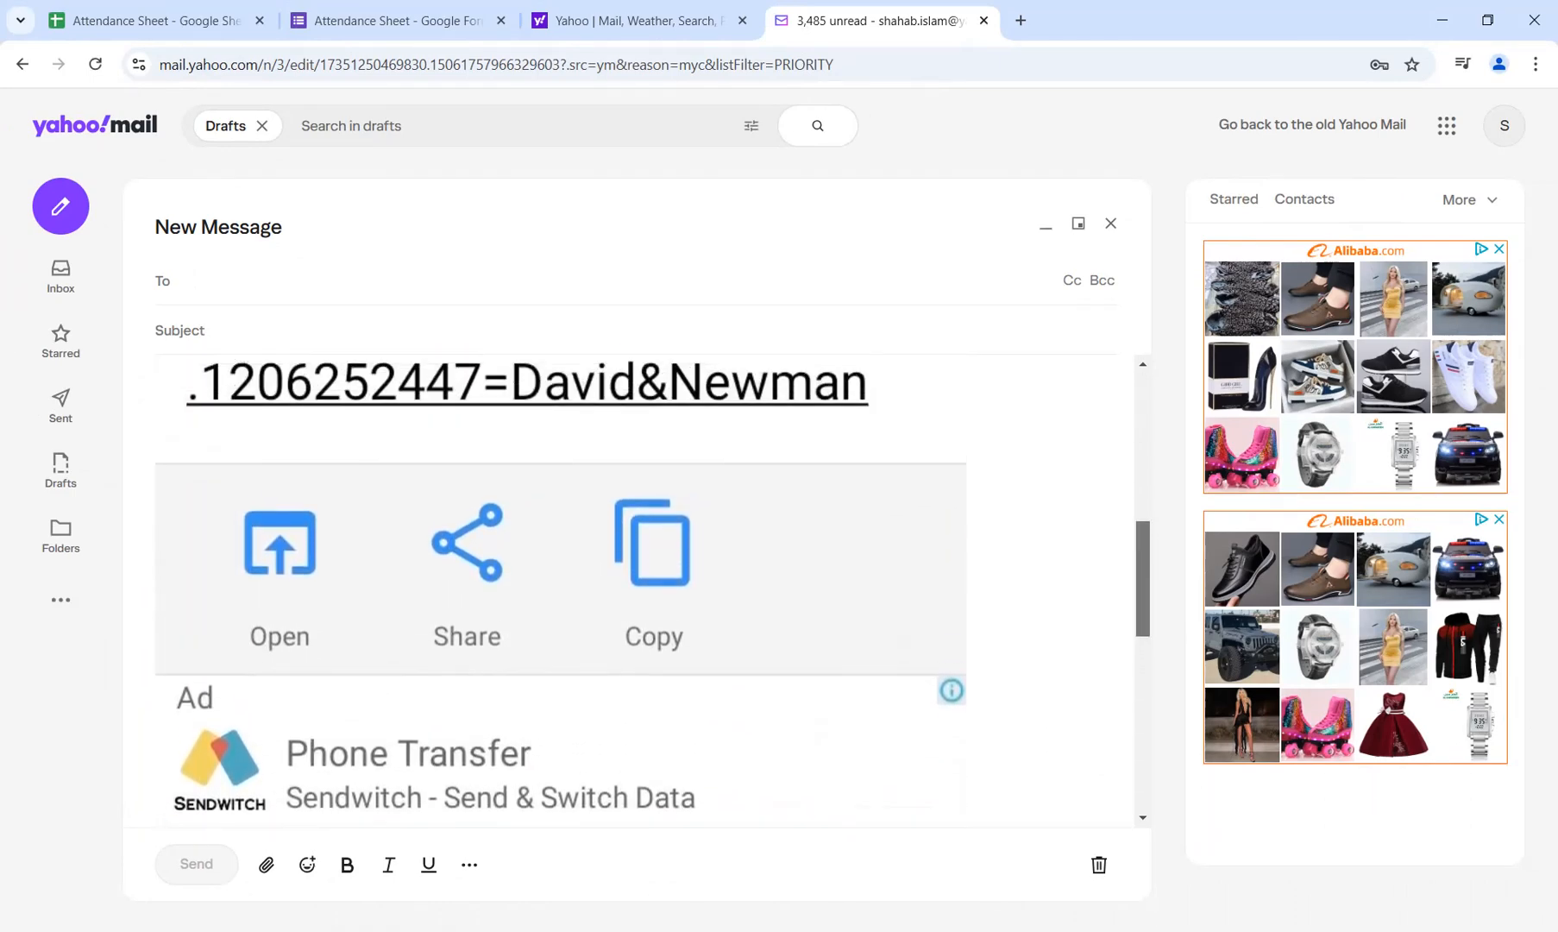
scroll(561, 591, "up", 2)
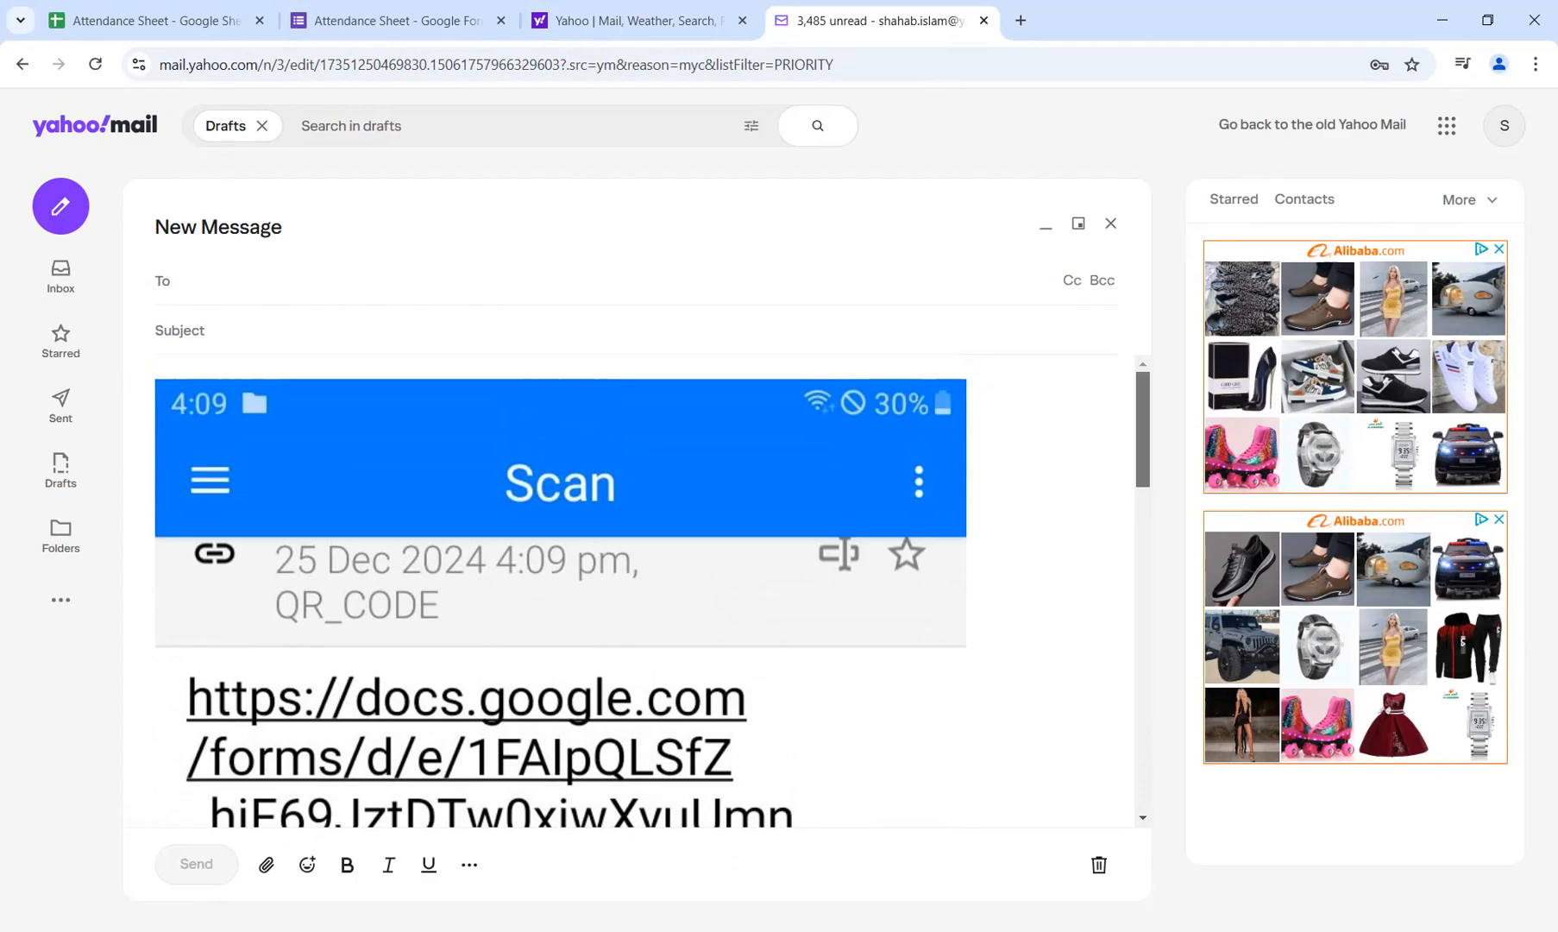
scroll(561, 591, "down", 2)
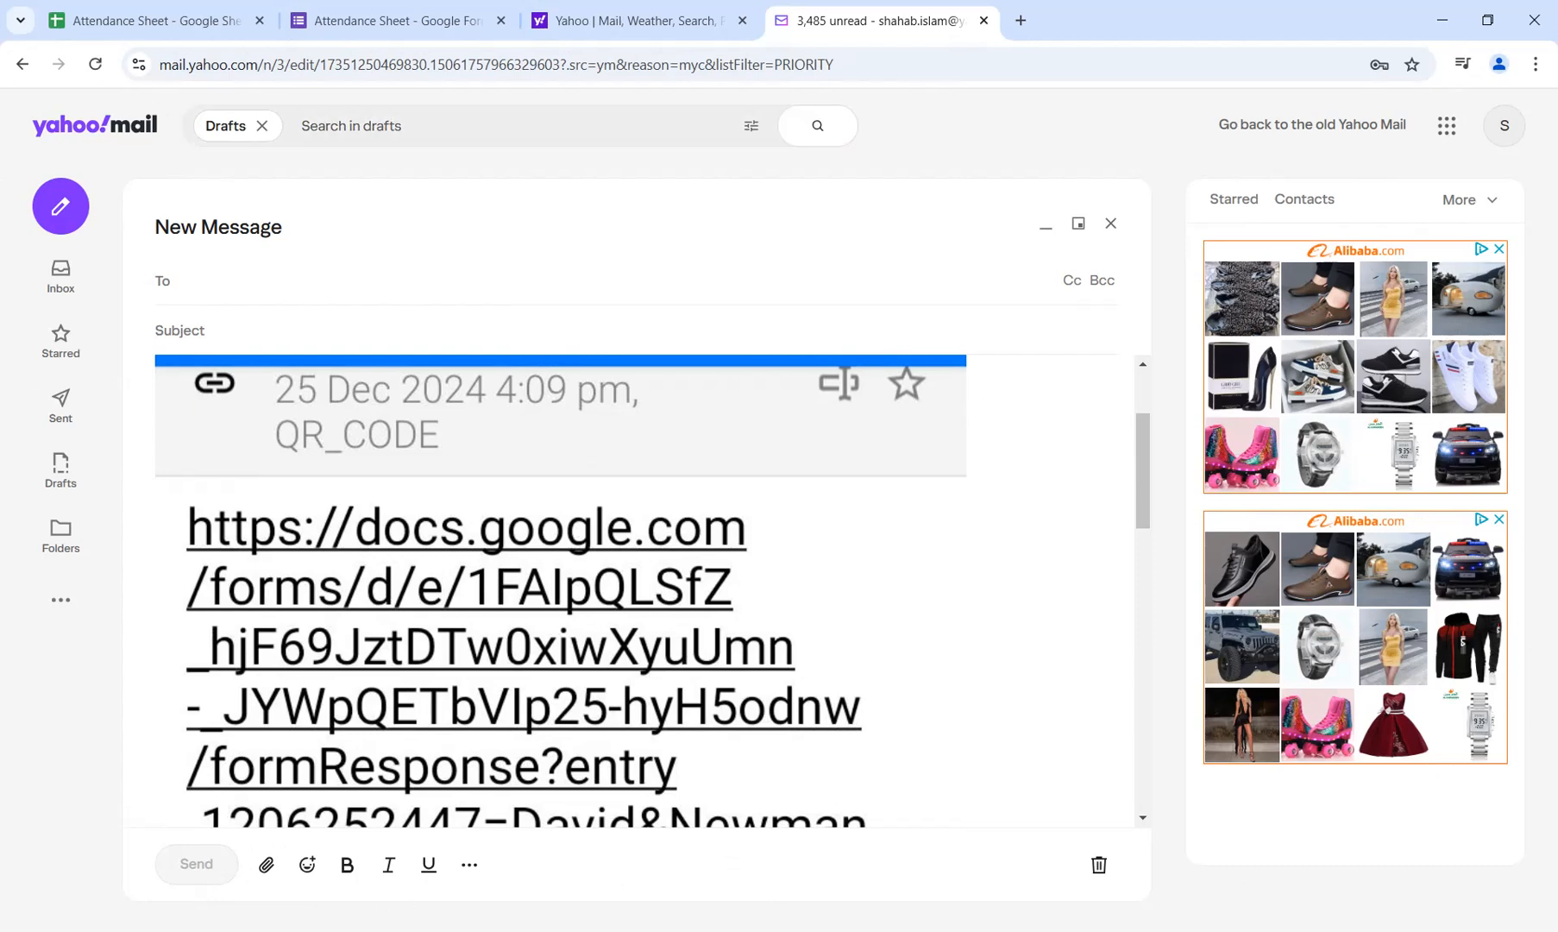
Check the form's response summary and the attendance spreadsheet against the QR code scan screenshot in the Yahoo Mail draft.
left_click(396, 20)
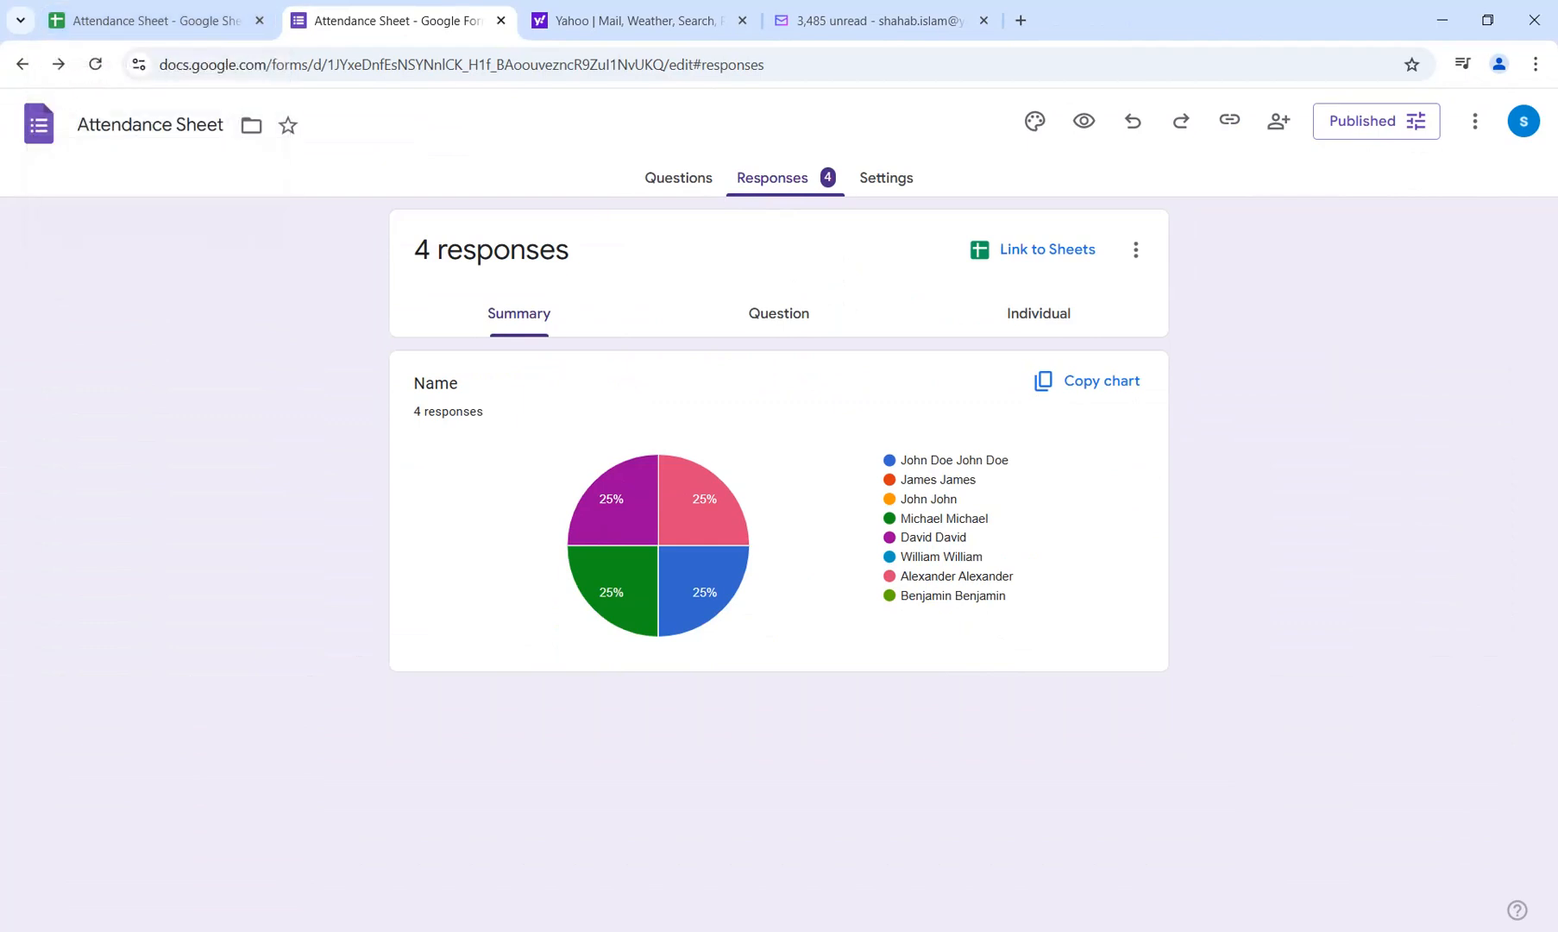
left_click(157, 21)
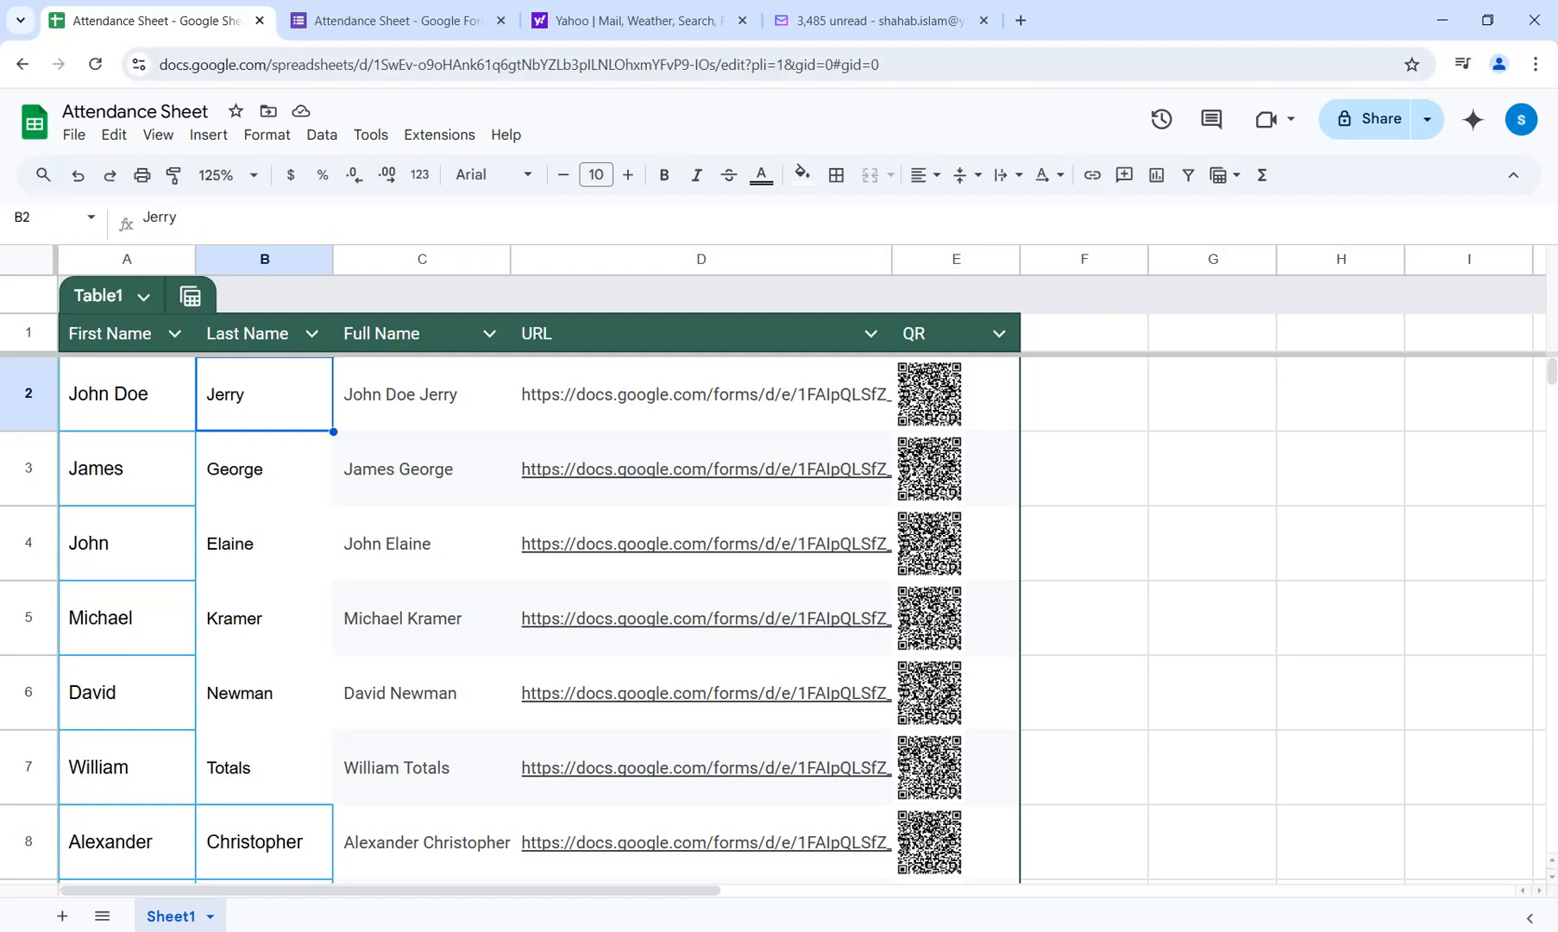
left_click(873, 20)
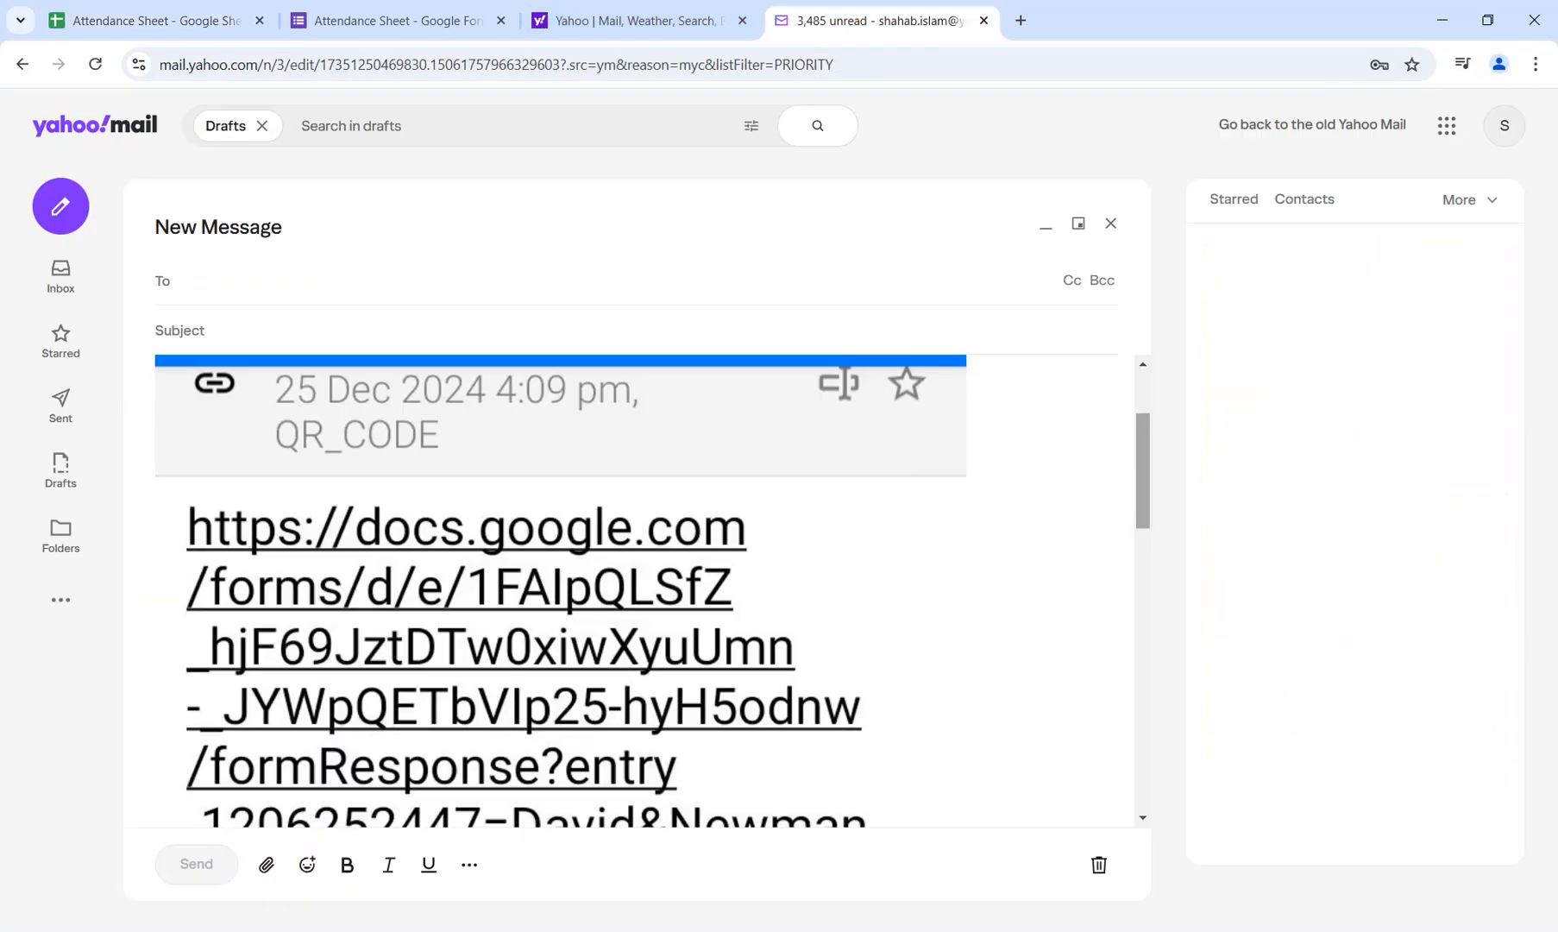
scroll(560, 591, "down", 12)
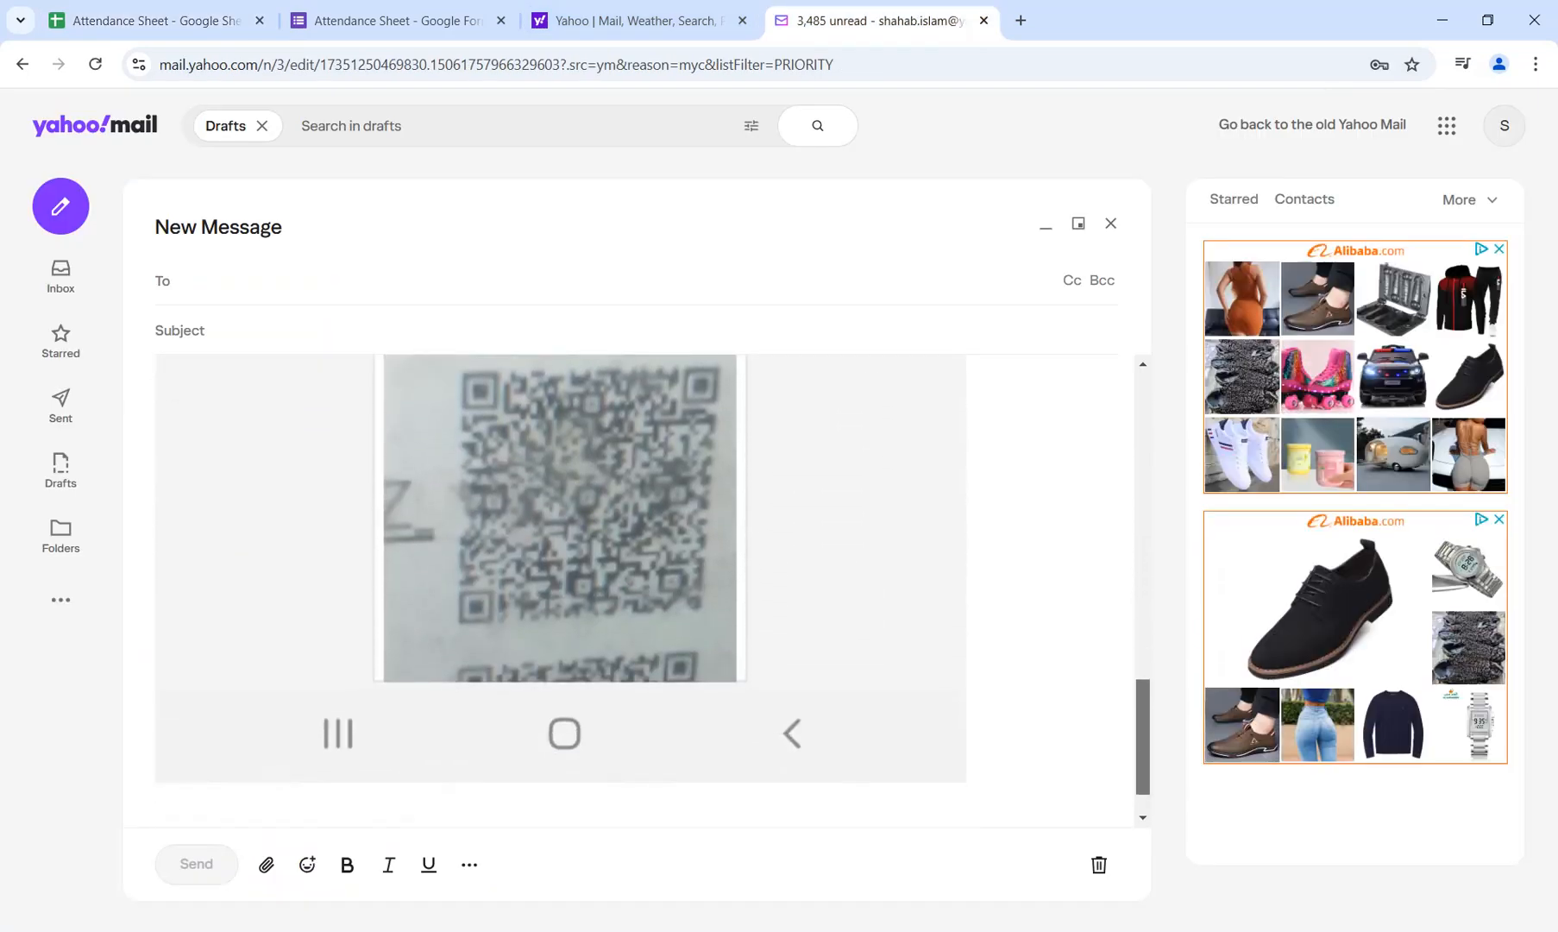
scroll(561, 591, "down", 1)
scroll(561, 591, "up", 9)
scroll(561, 591, "up", 1)
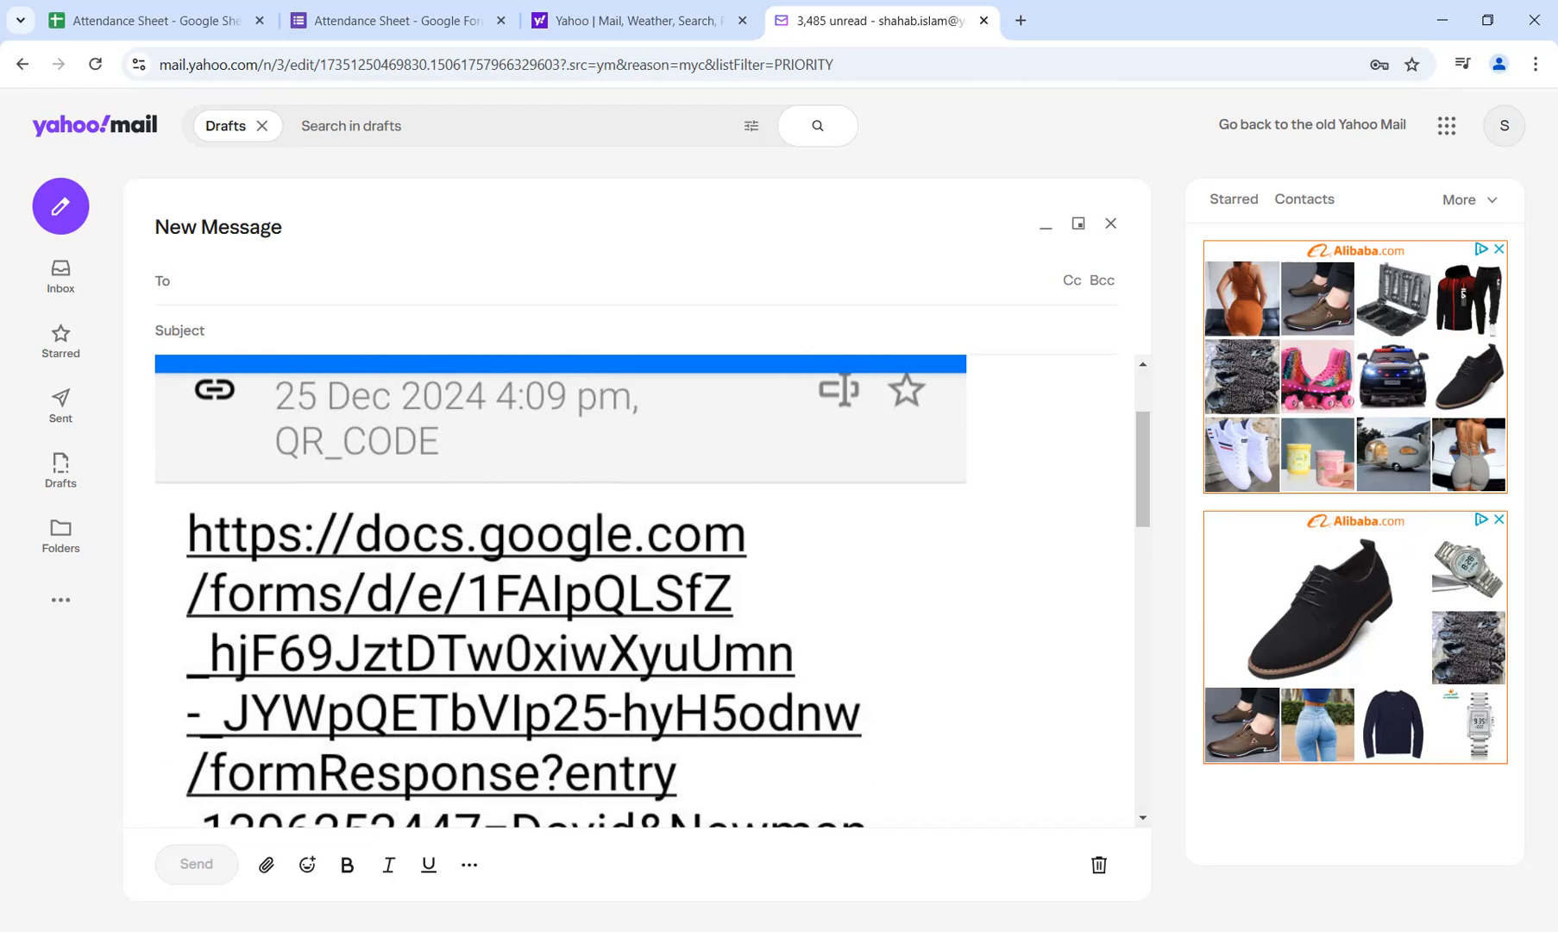
Compare the form's response summary with the phone screenshots placed beside the spreadsheet's attendance table.
left_click(397, 20)
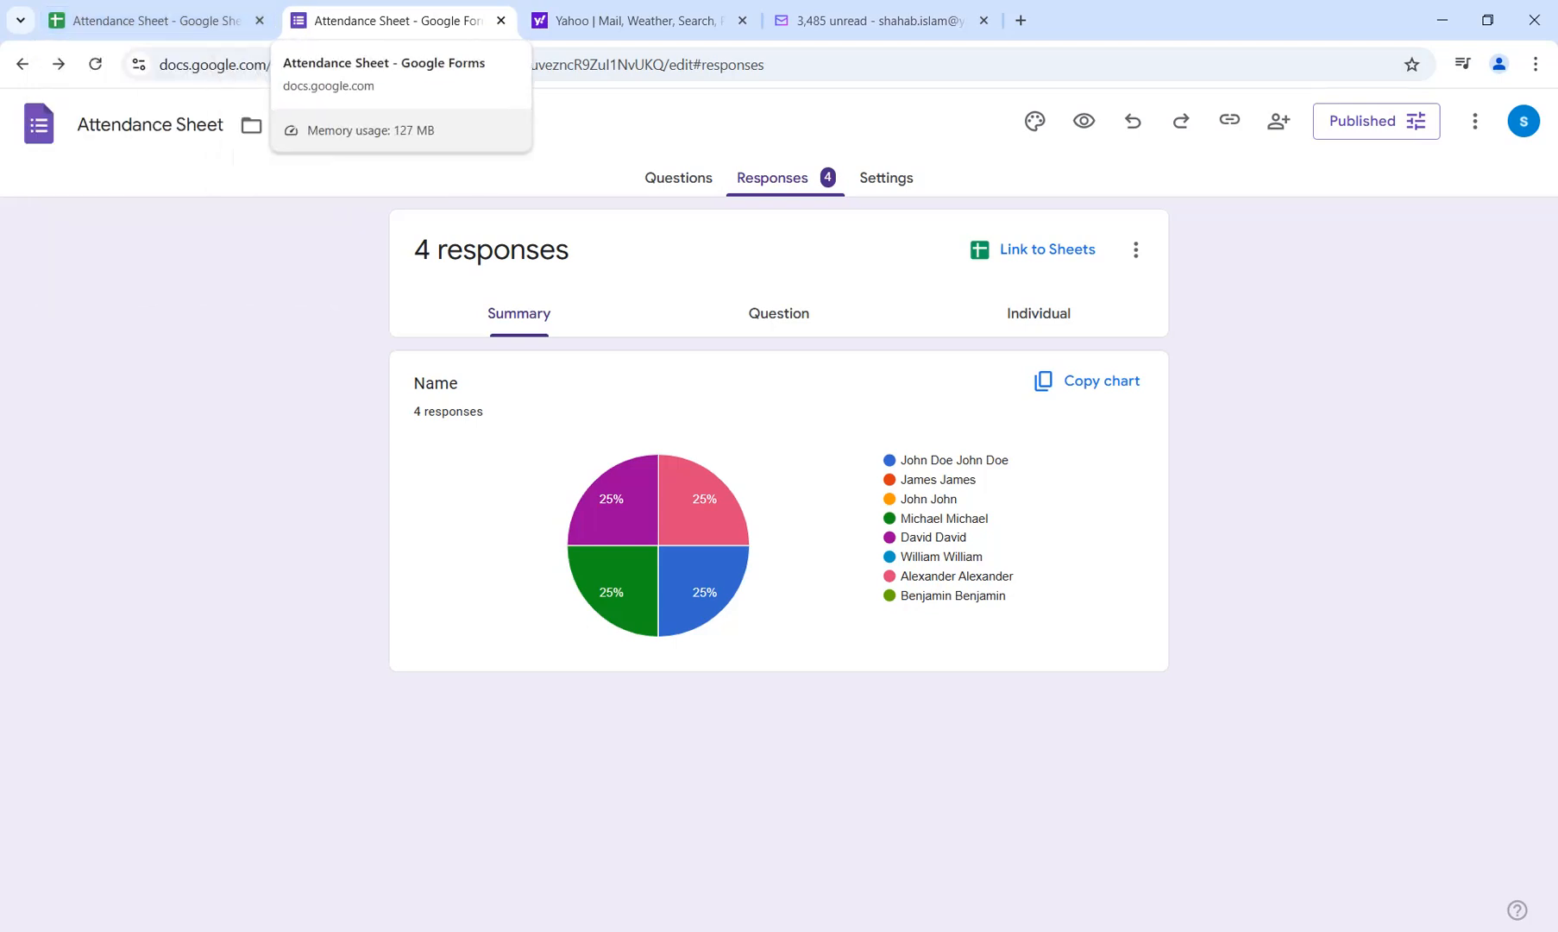
left_click(147, 20)
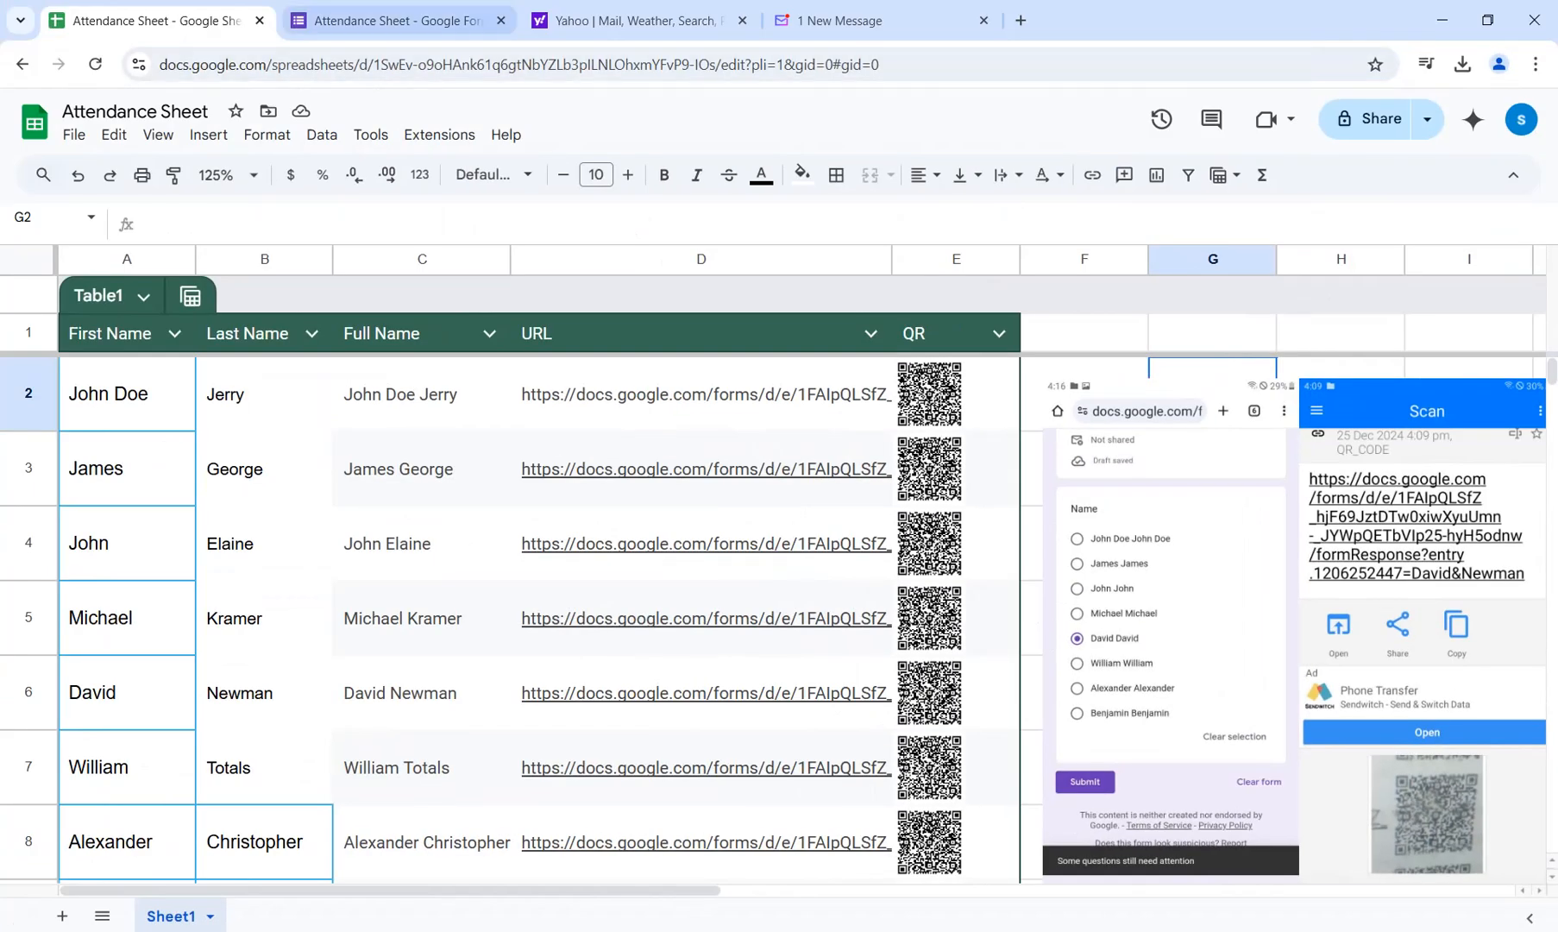
left_click(397, 20)
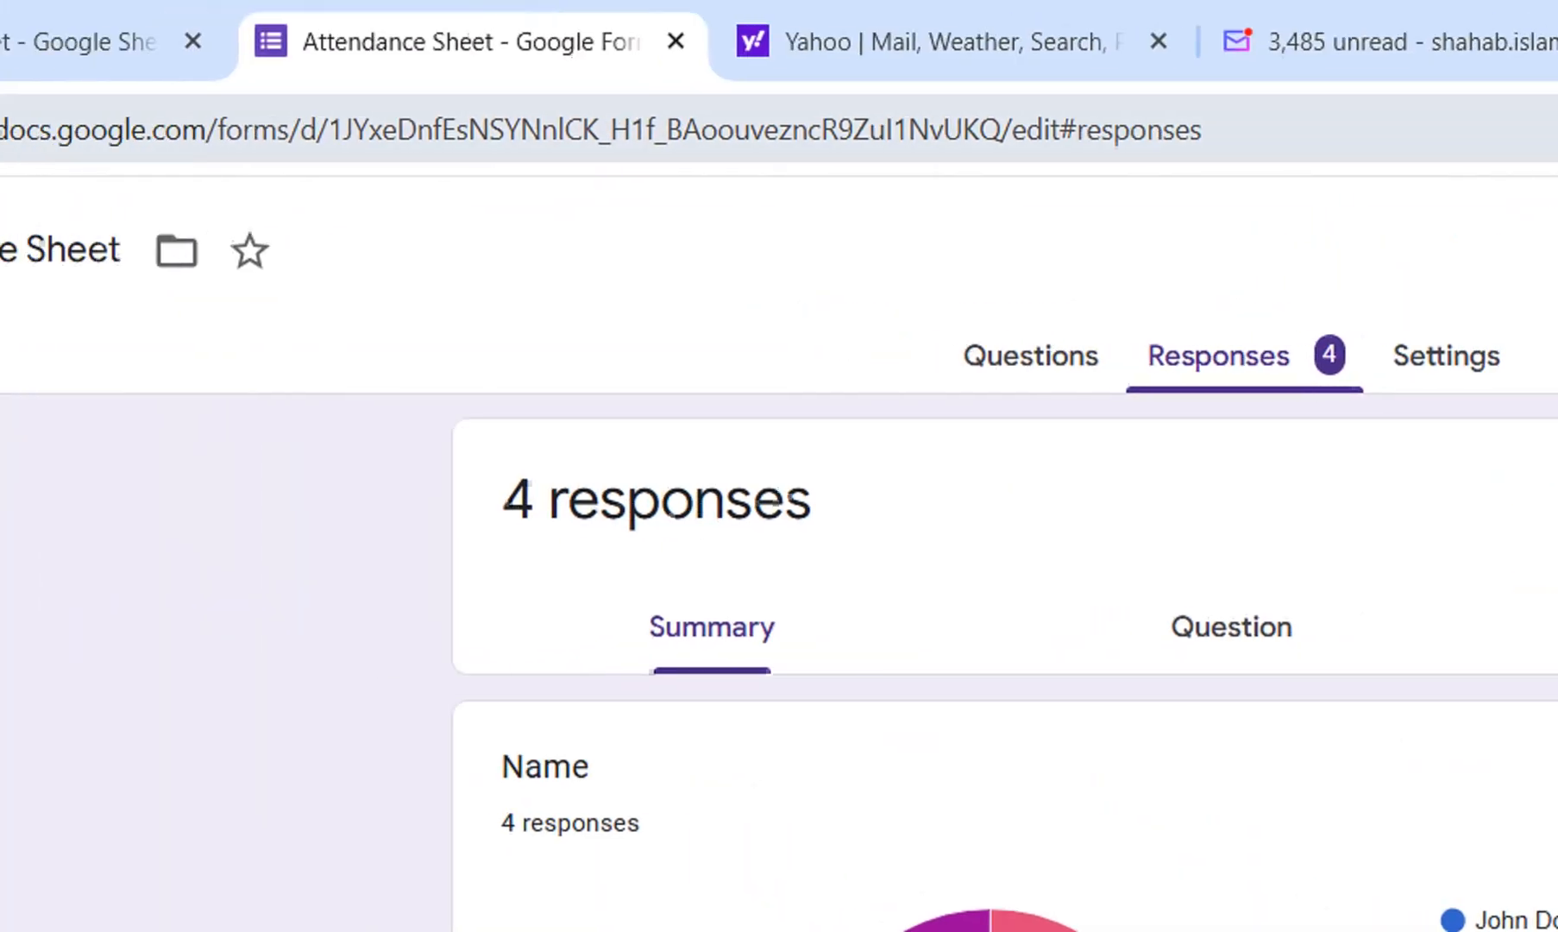
Return to the attendance spreadsheet and undo the insertion of the two phone screenshots beside the table.
left_click(164, 39)
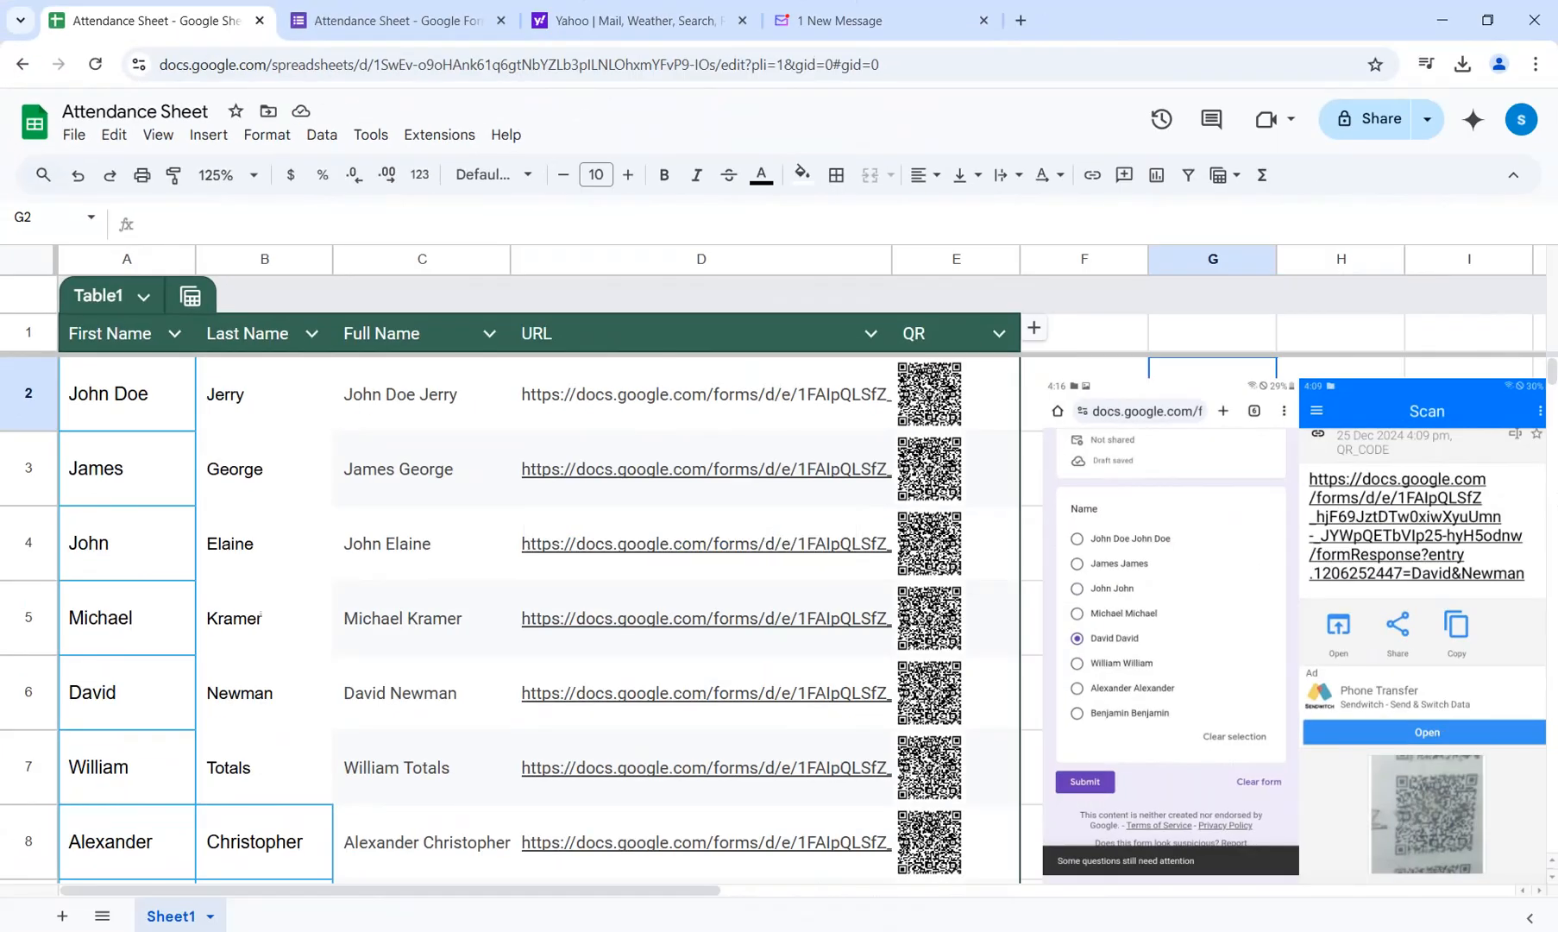
key("ctrl+z")
key("ctrl+z")
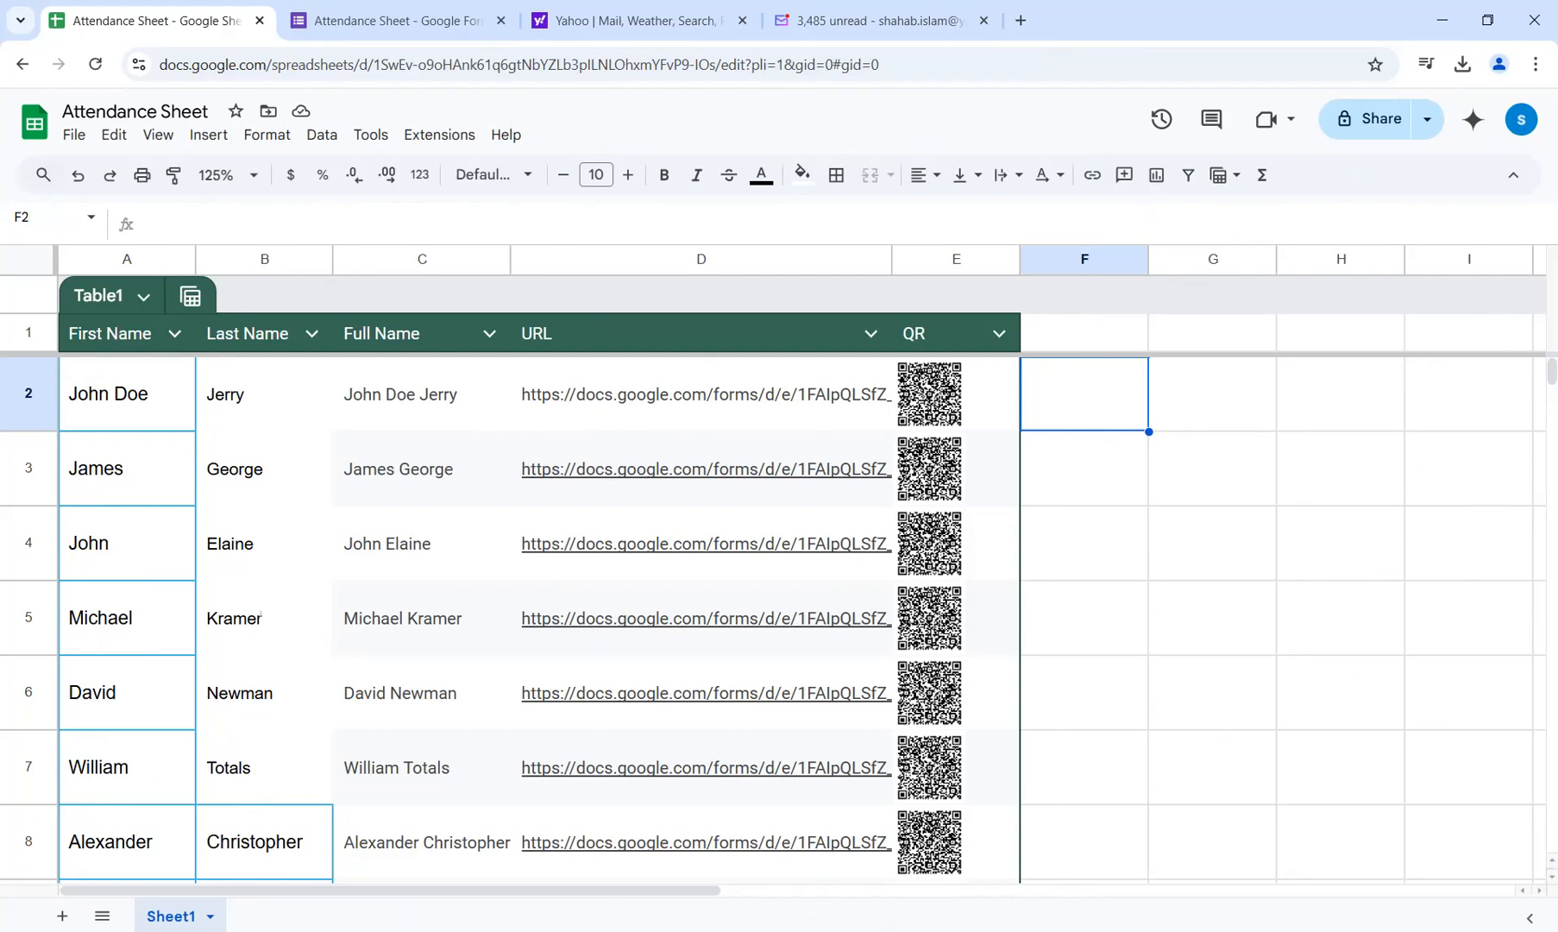
Inspect the URL formula in cell D2 of the attendance table, select cell G3, and switch to the Yahoo home page.
left_click(700, 395)
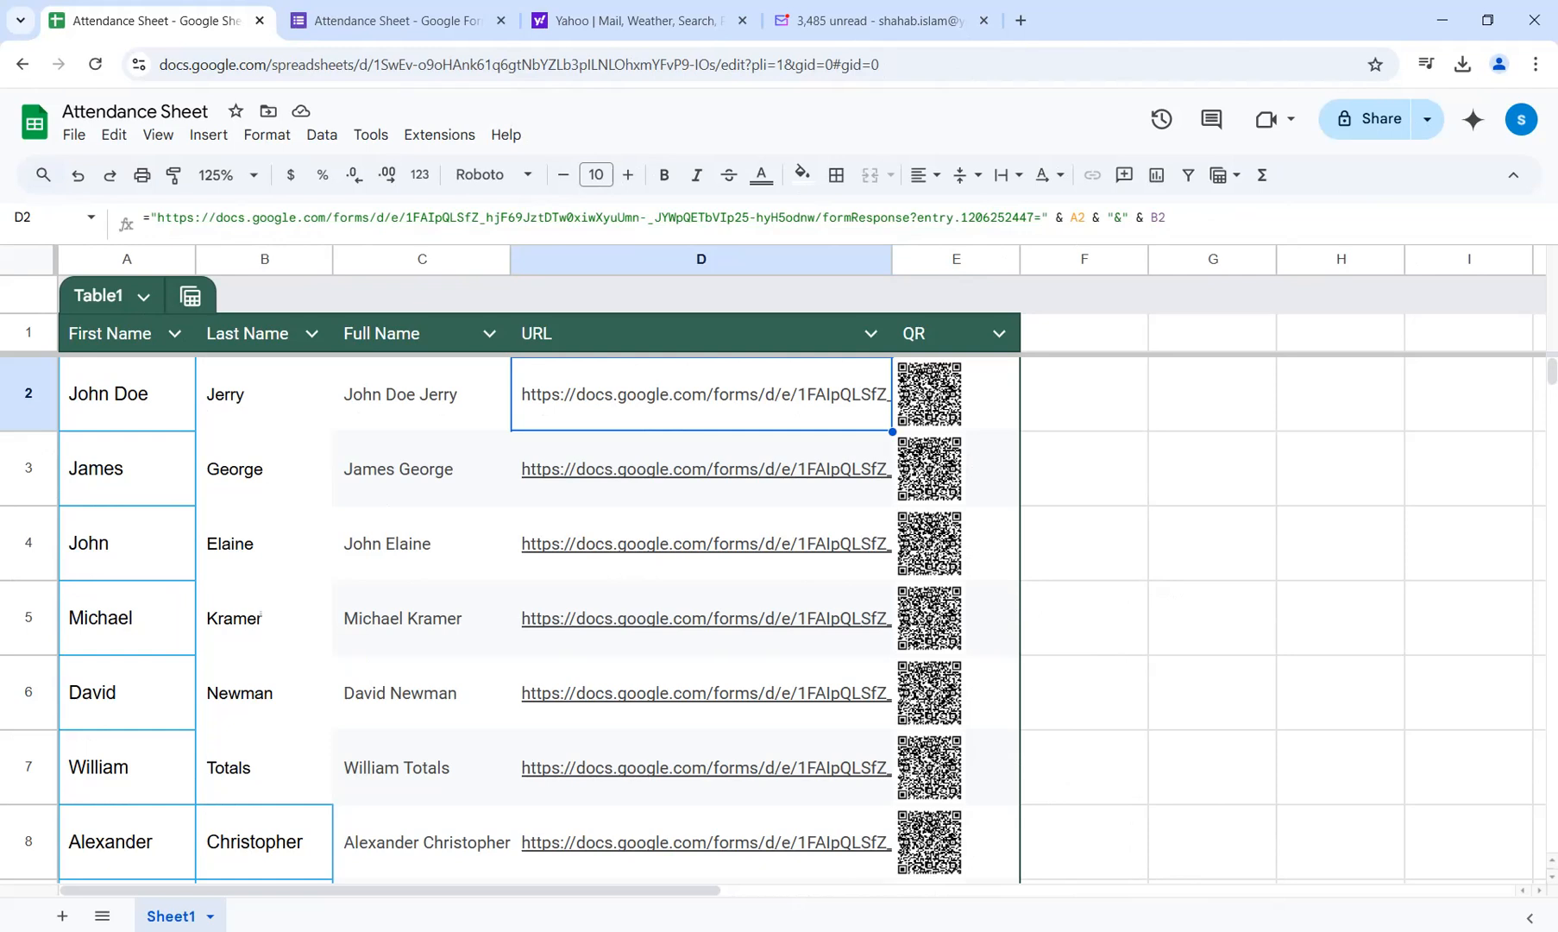
mouse_move(661, 470)
left_click(1212, 468)
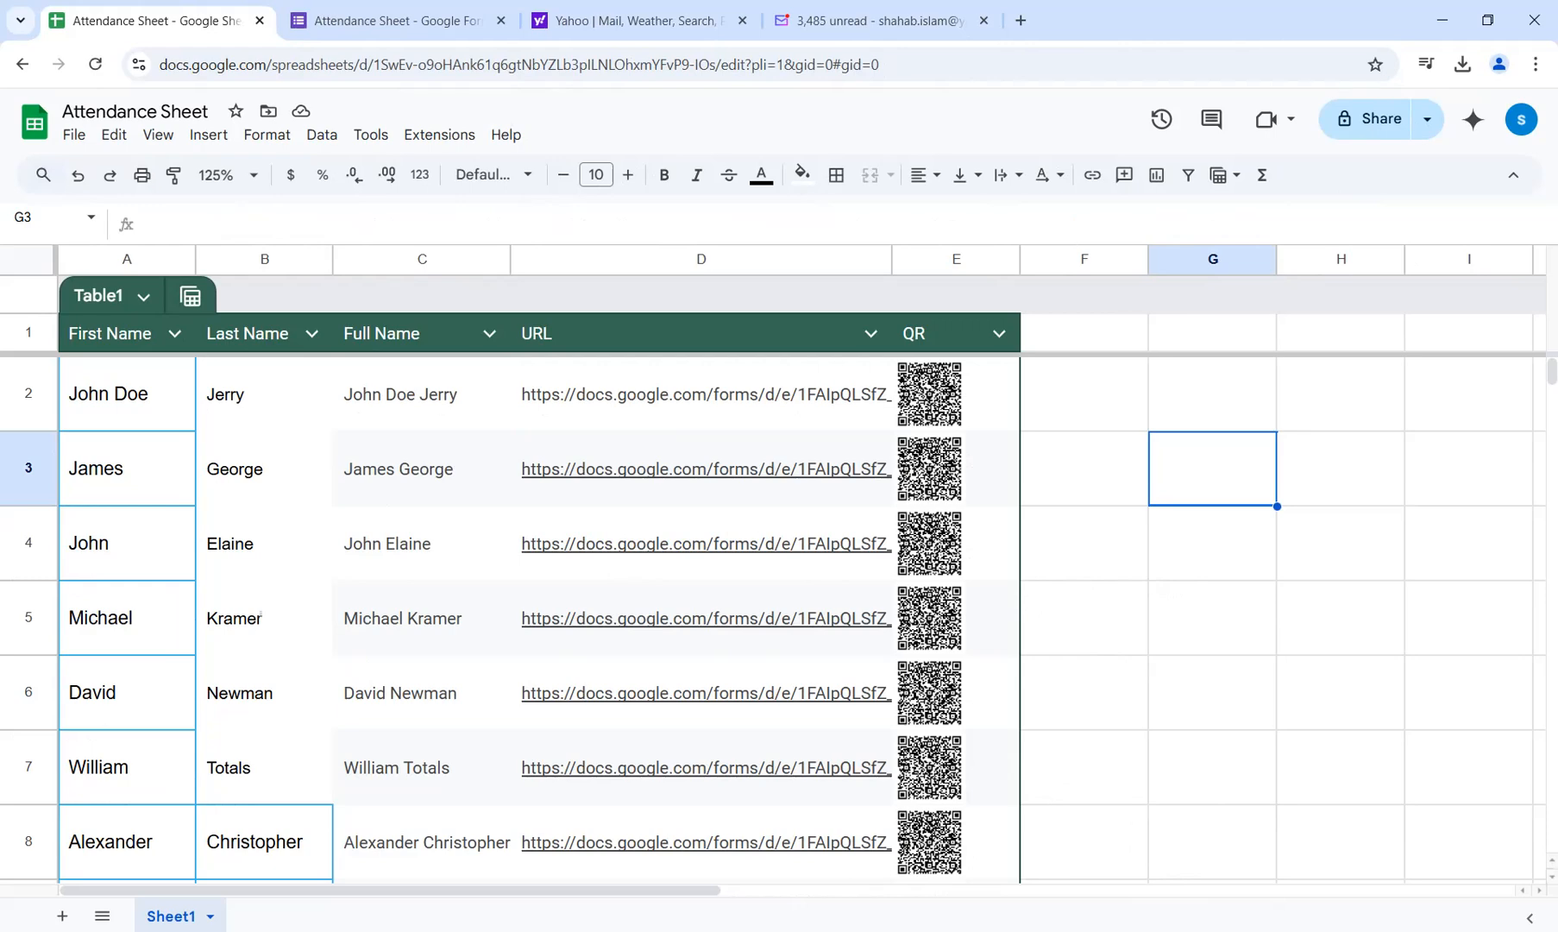
left_click(682, 20)
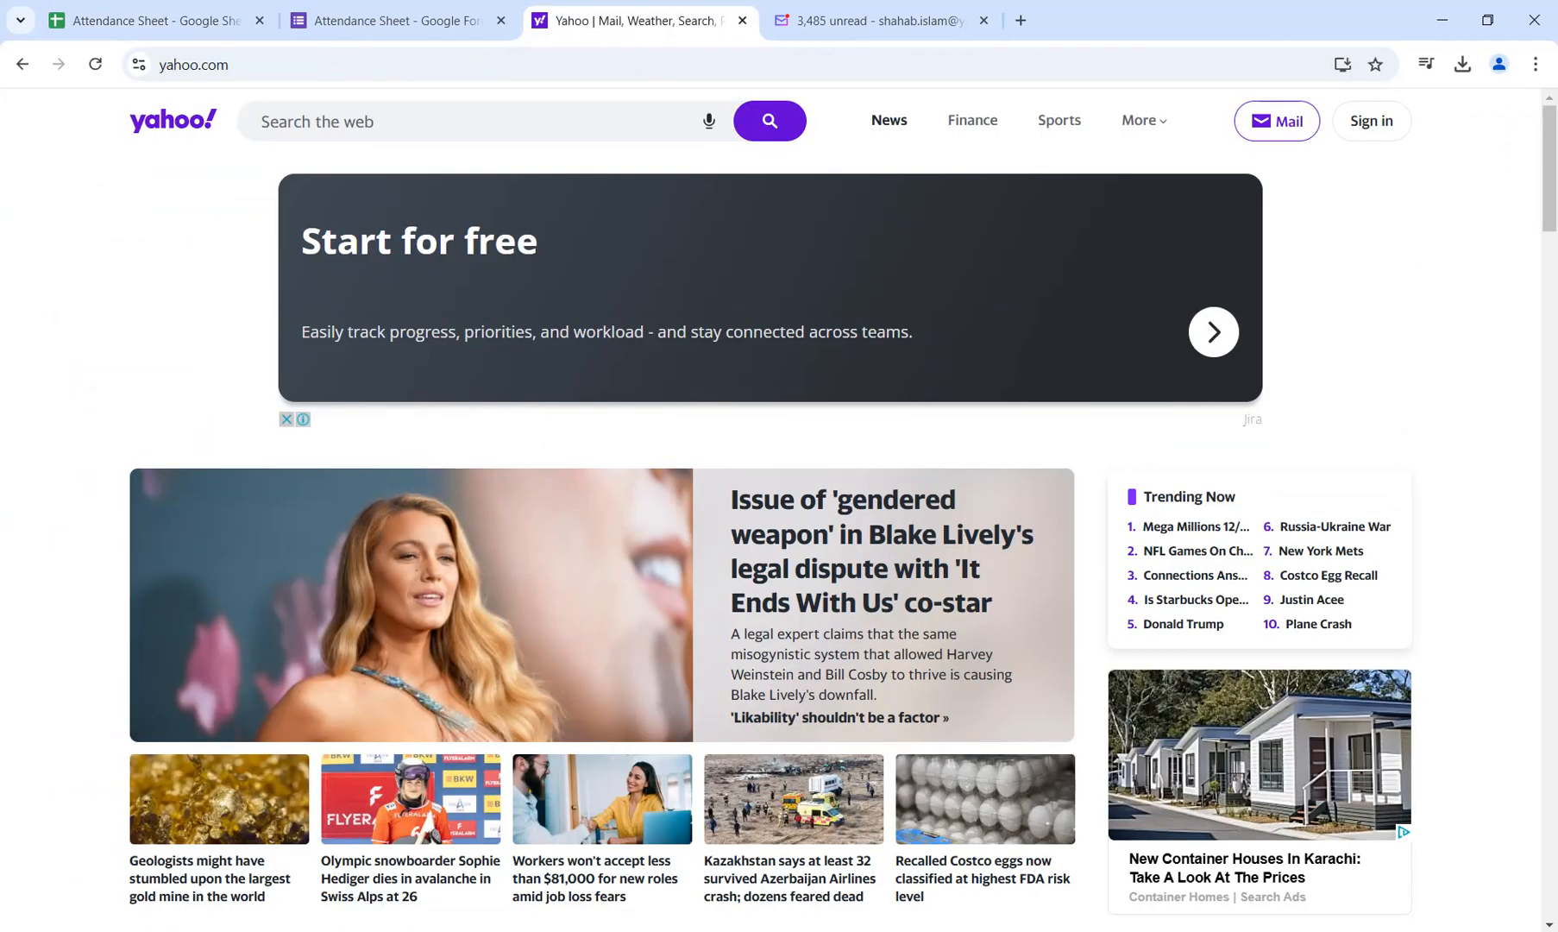
Close the Yahoo, Yahoo Mail, form and spreadsheet tabs, discarding the open cell edit and keeping only a new empty tab.
left_click(742, 19)
left_click(742, 20)
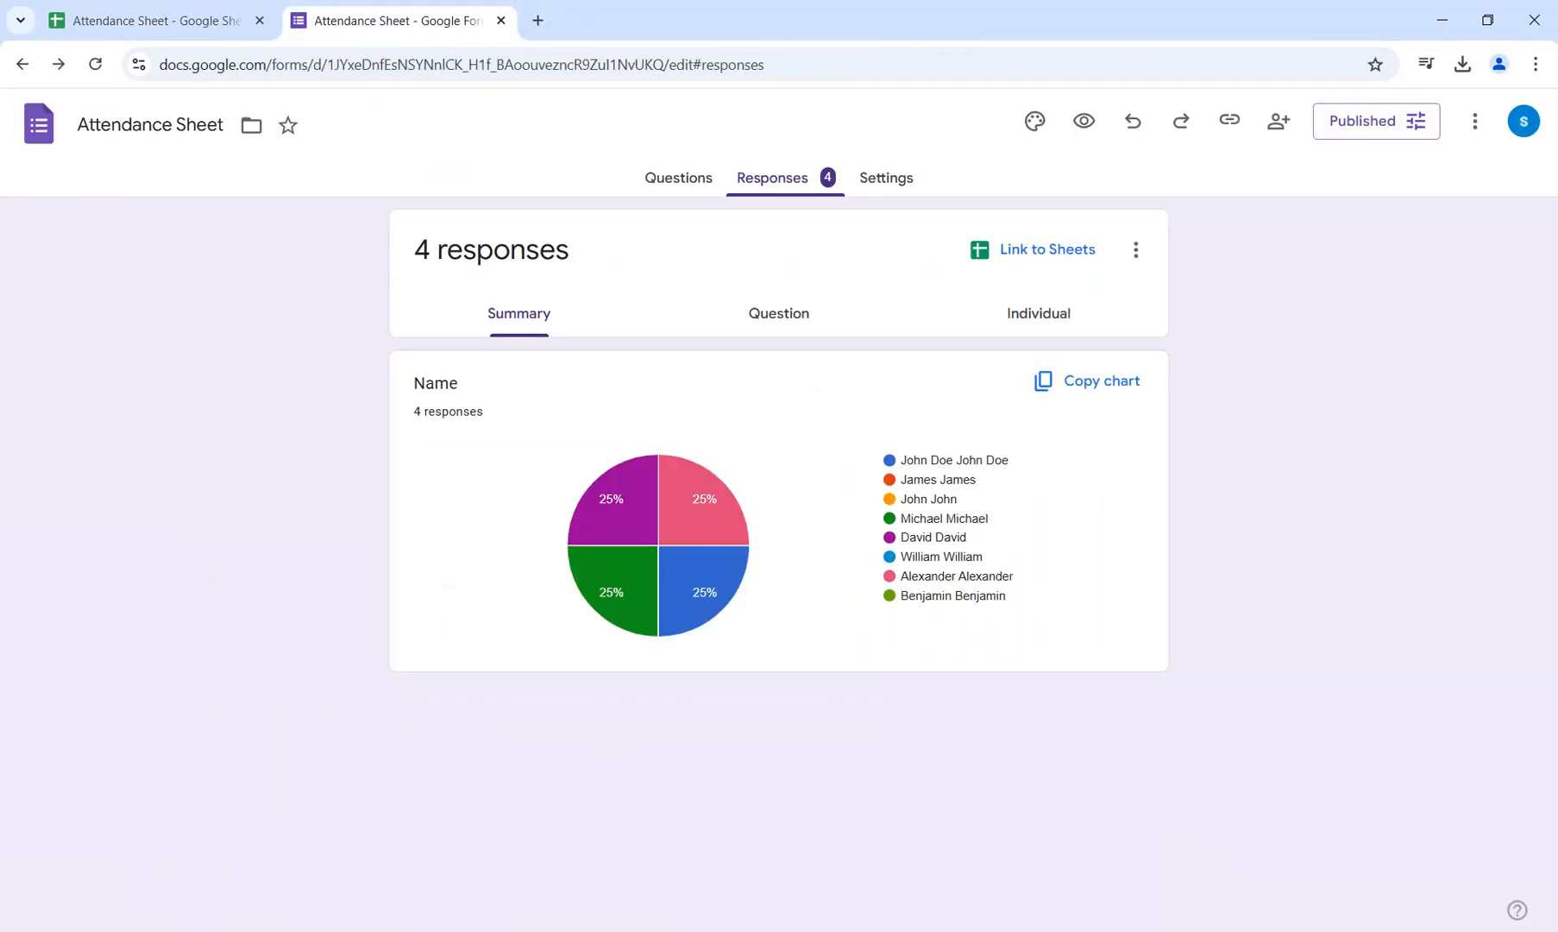
left_click(500, 20)
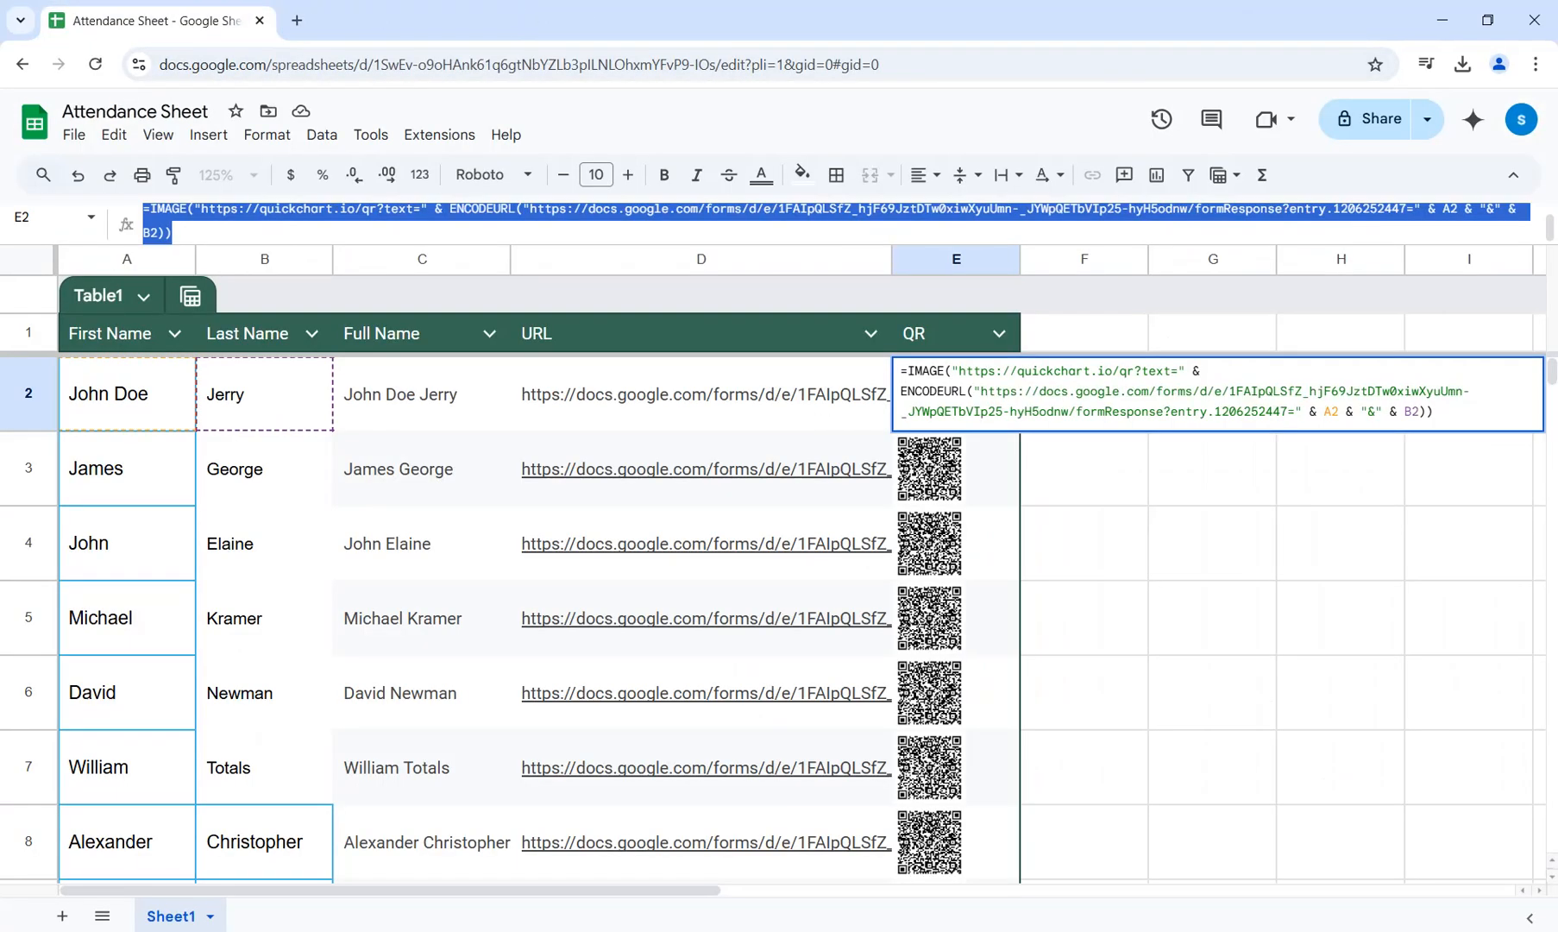
left_click(297, 19)
left_click(155, 20)
left_click(259, 20)
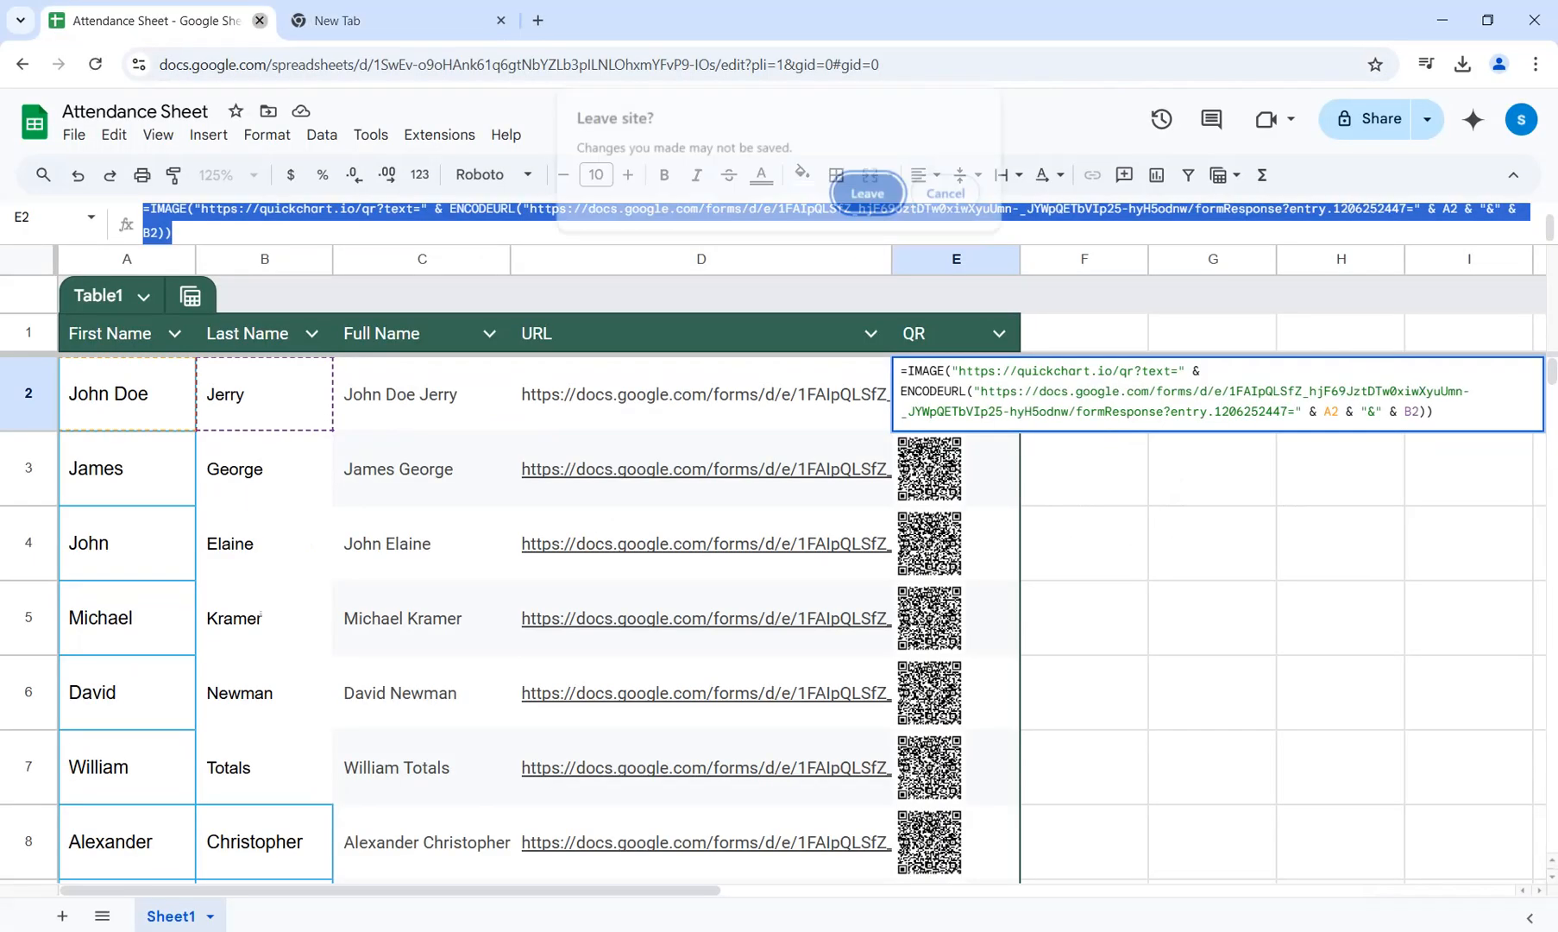
key("Return")
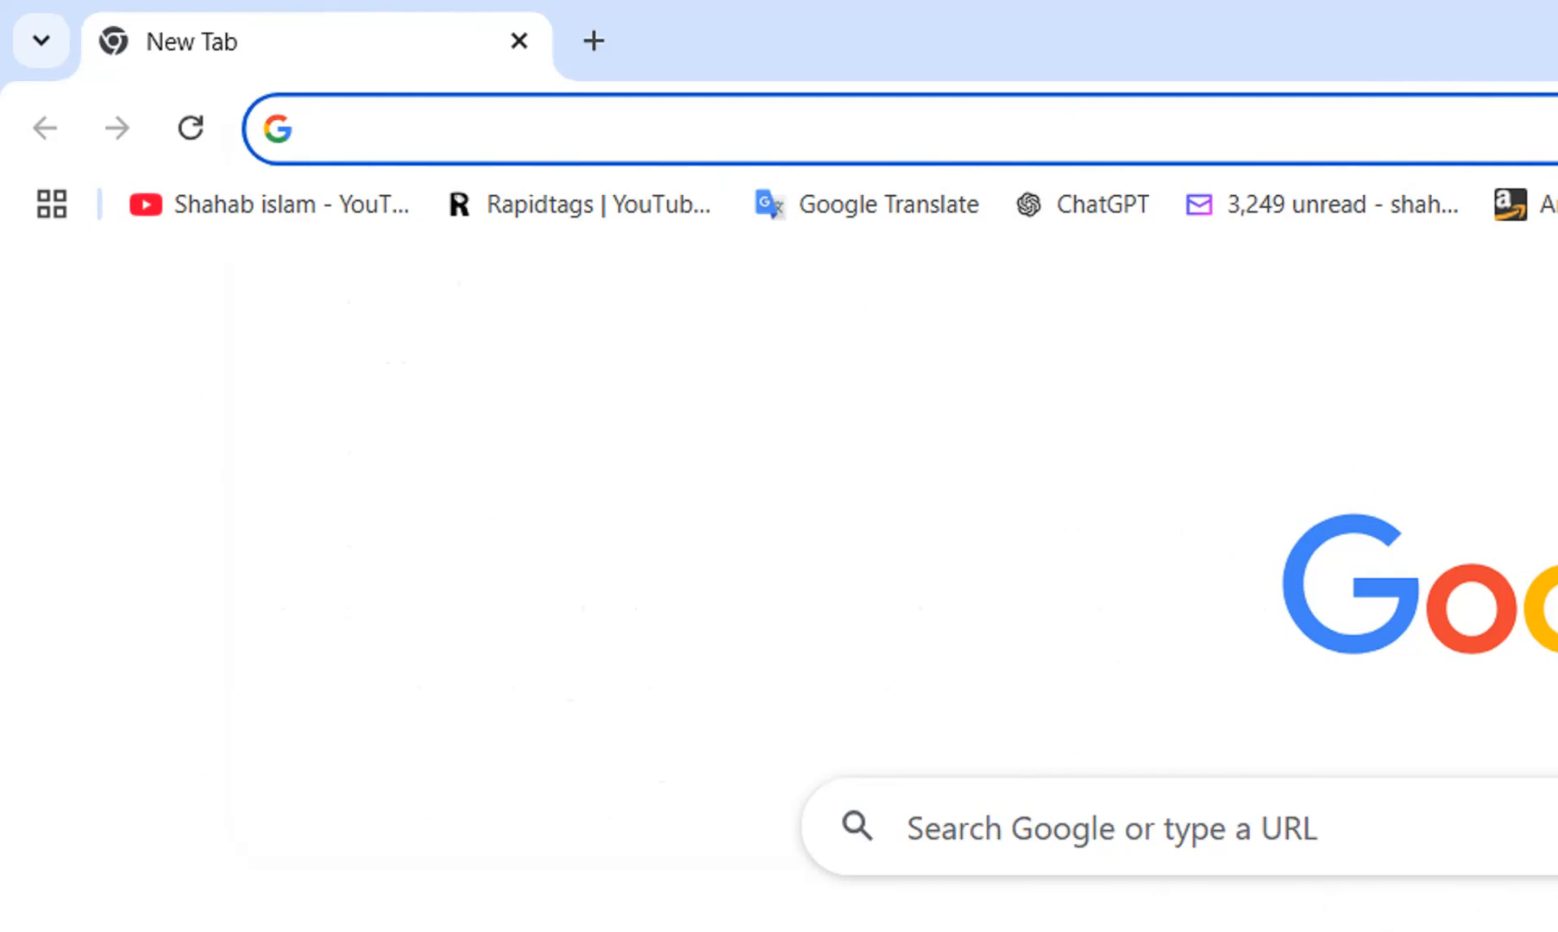
Create a blank Google Sheets spreadsheet and enter the row 1 headers First Name, Last name, Full Name, URL and QR.
type("sheet")
key("Return")
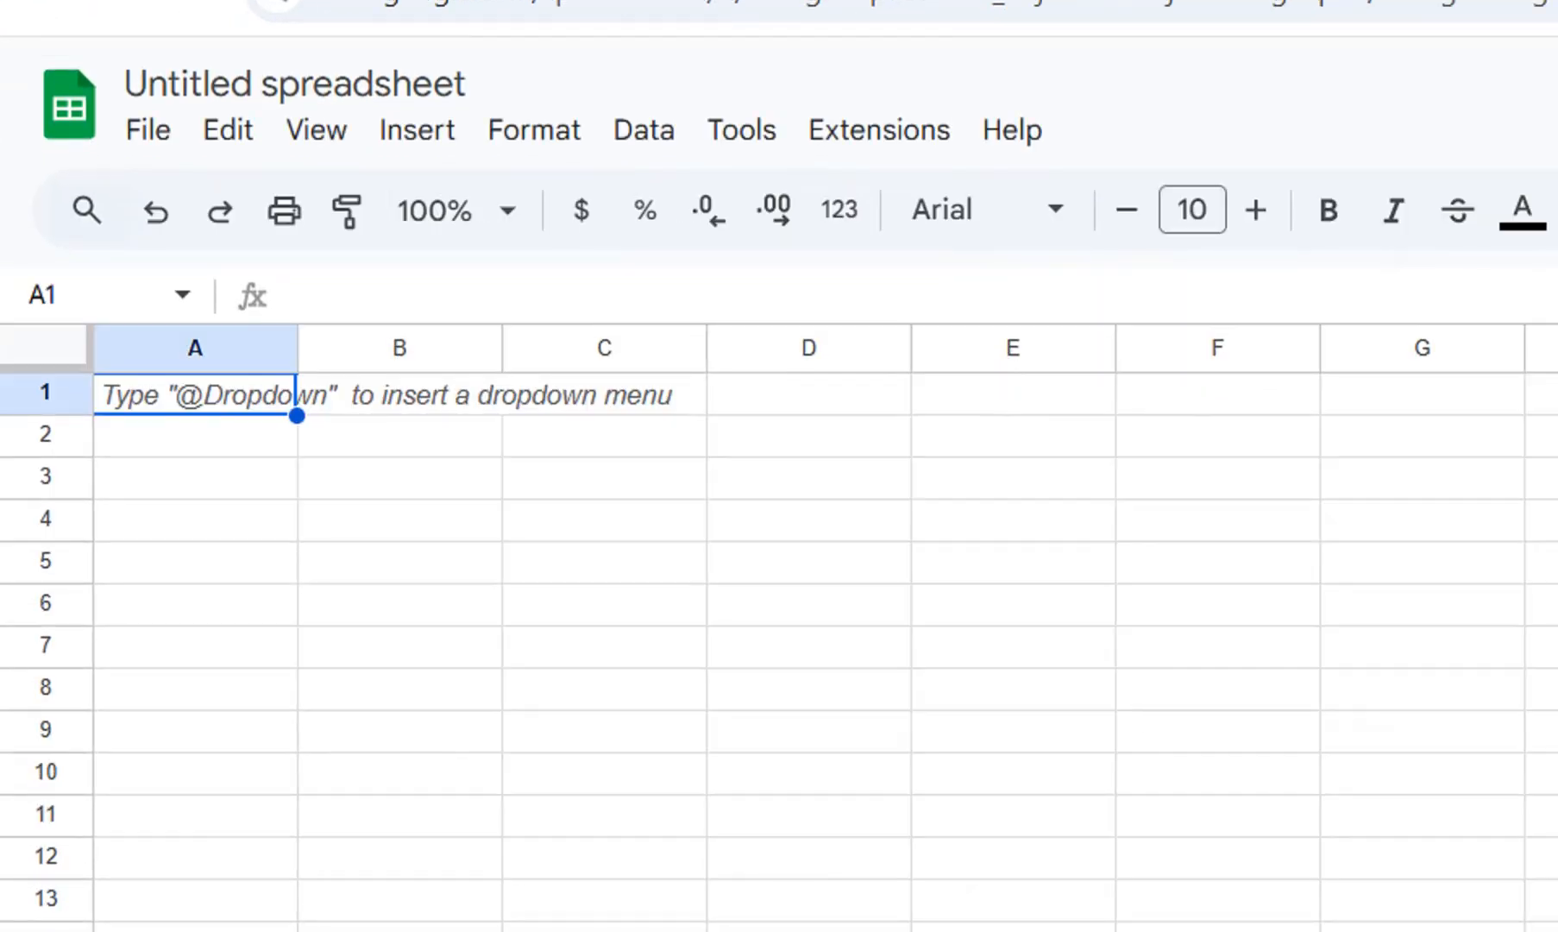
type("First")
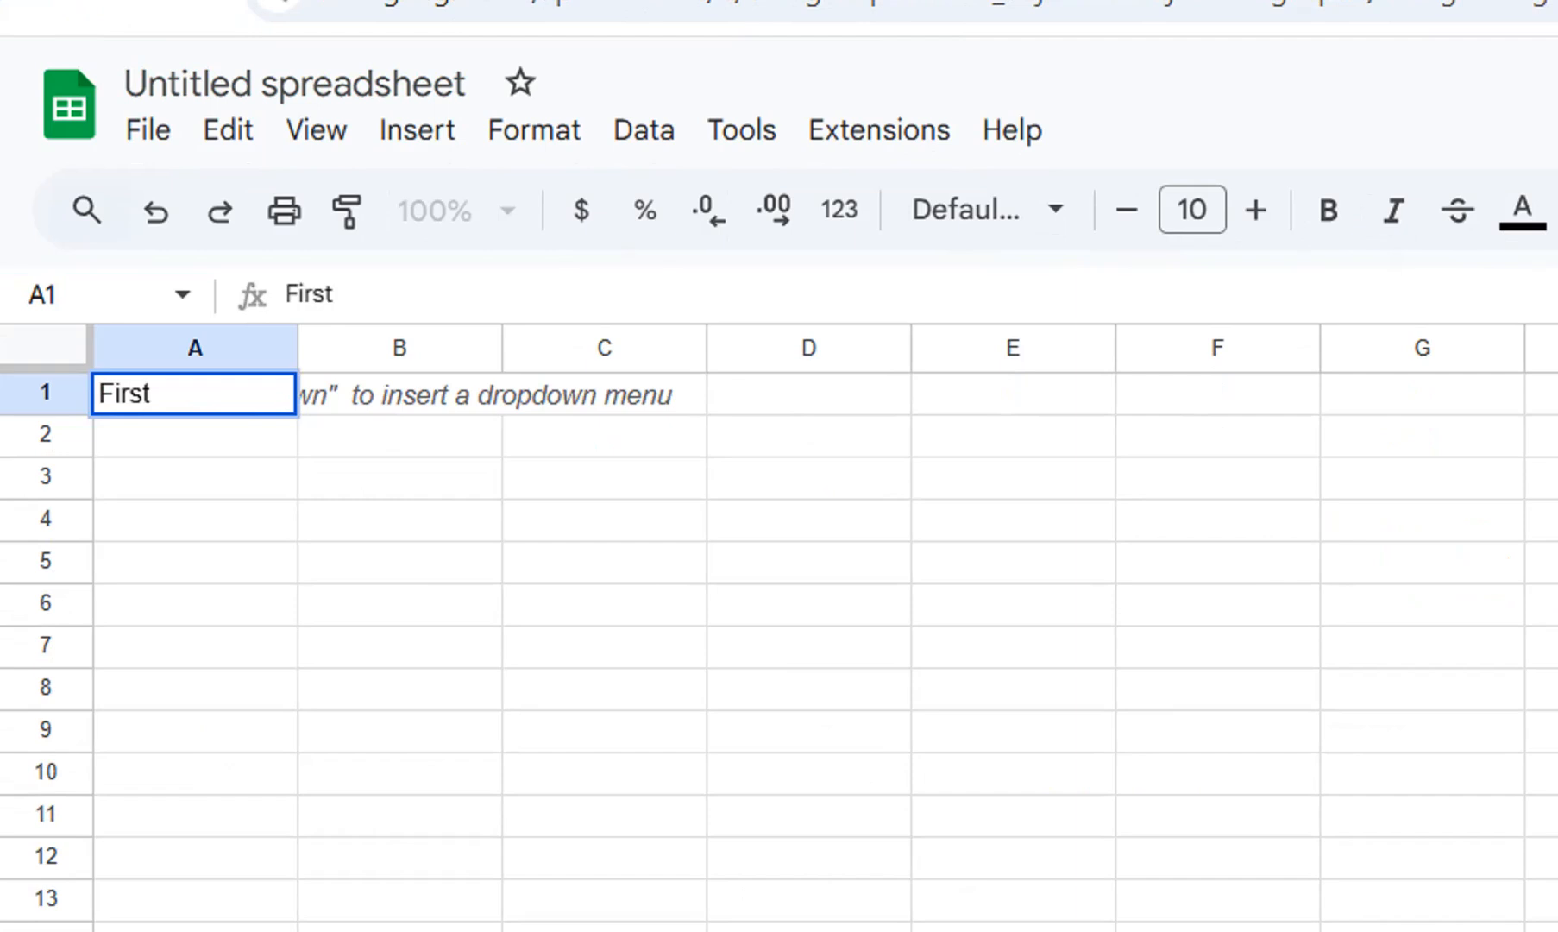
type(" Name")
key("Tab")
type("Last")
key("Tab")
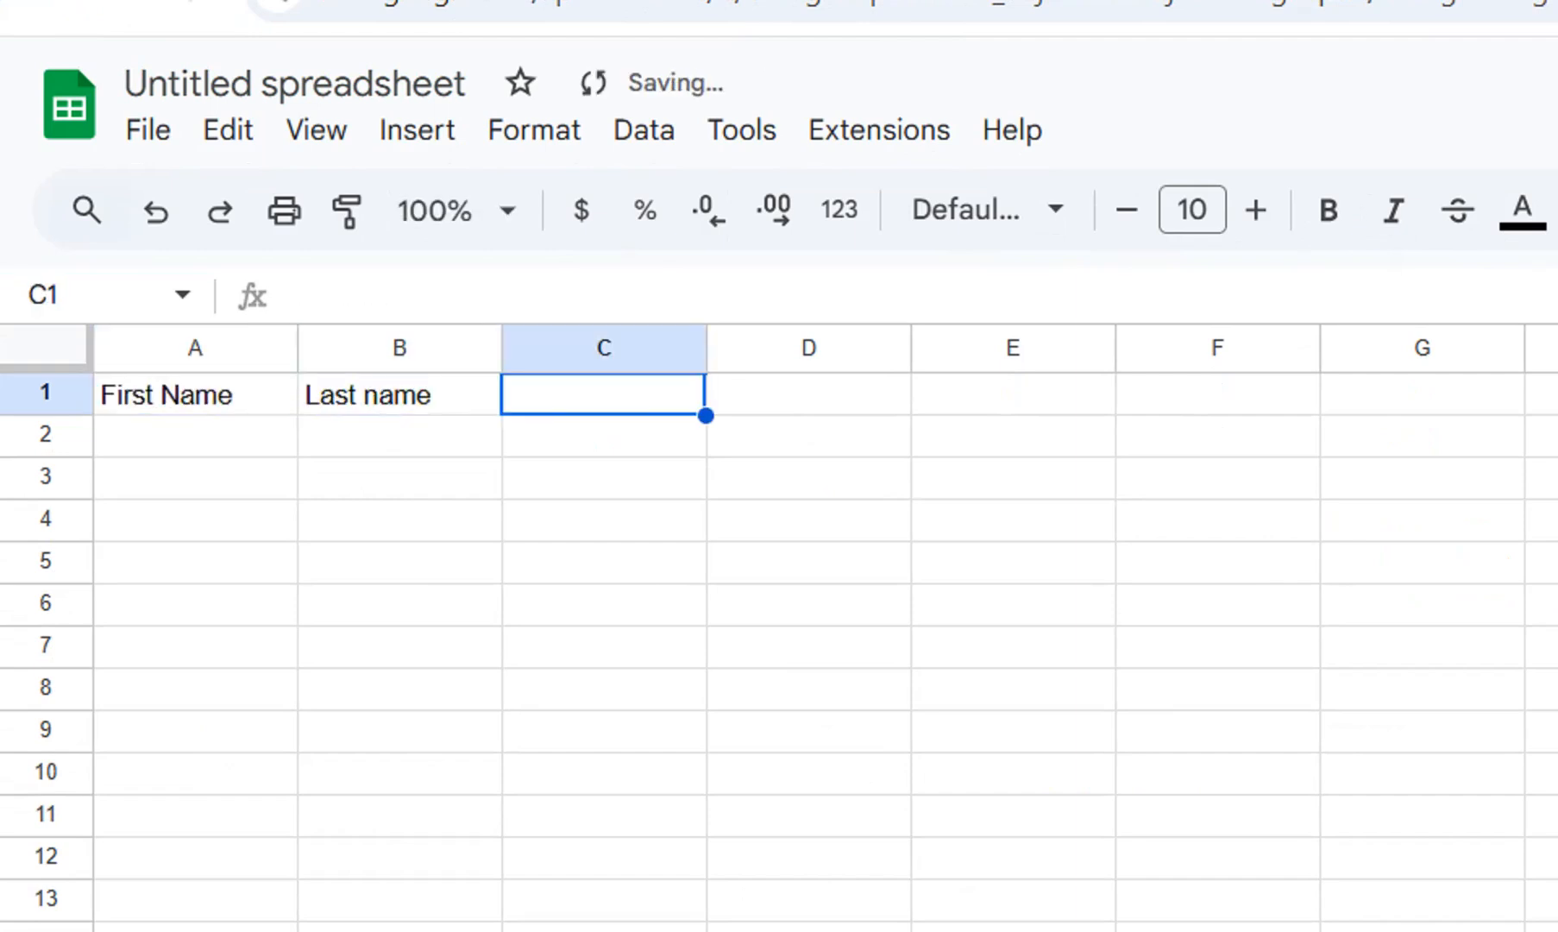
type("Full Name")
key("Tab")
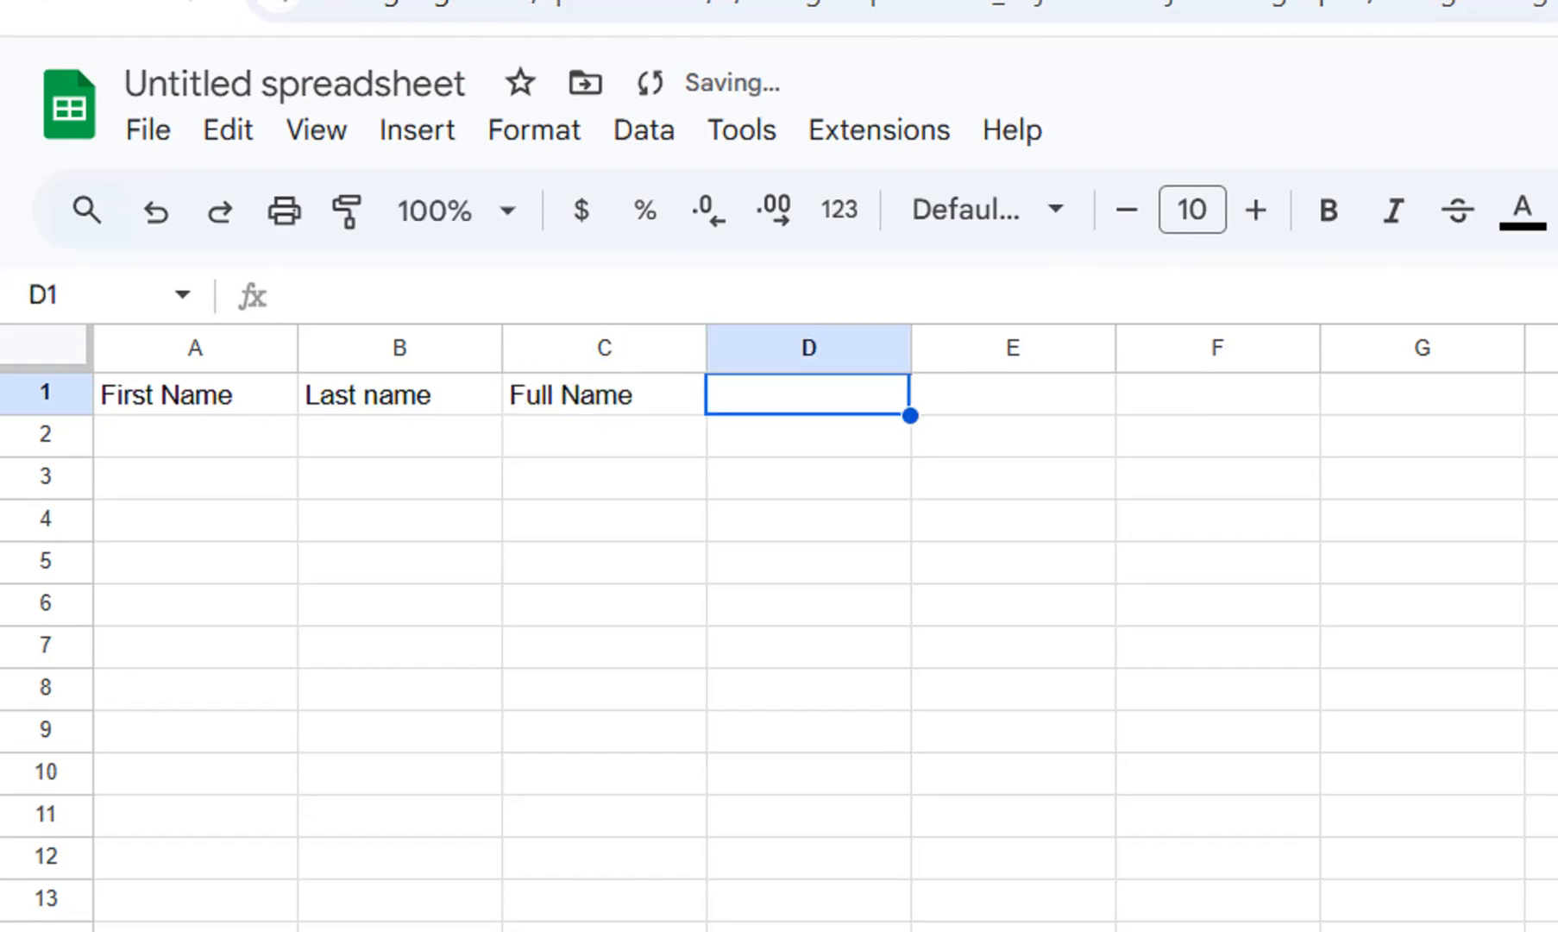
type("URL")
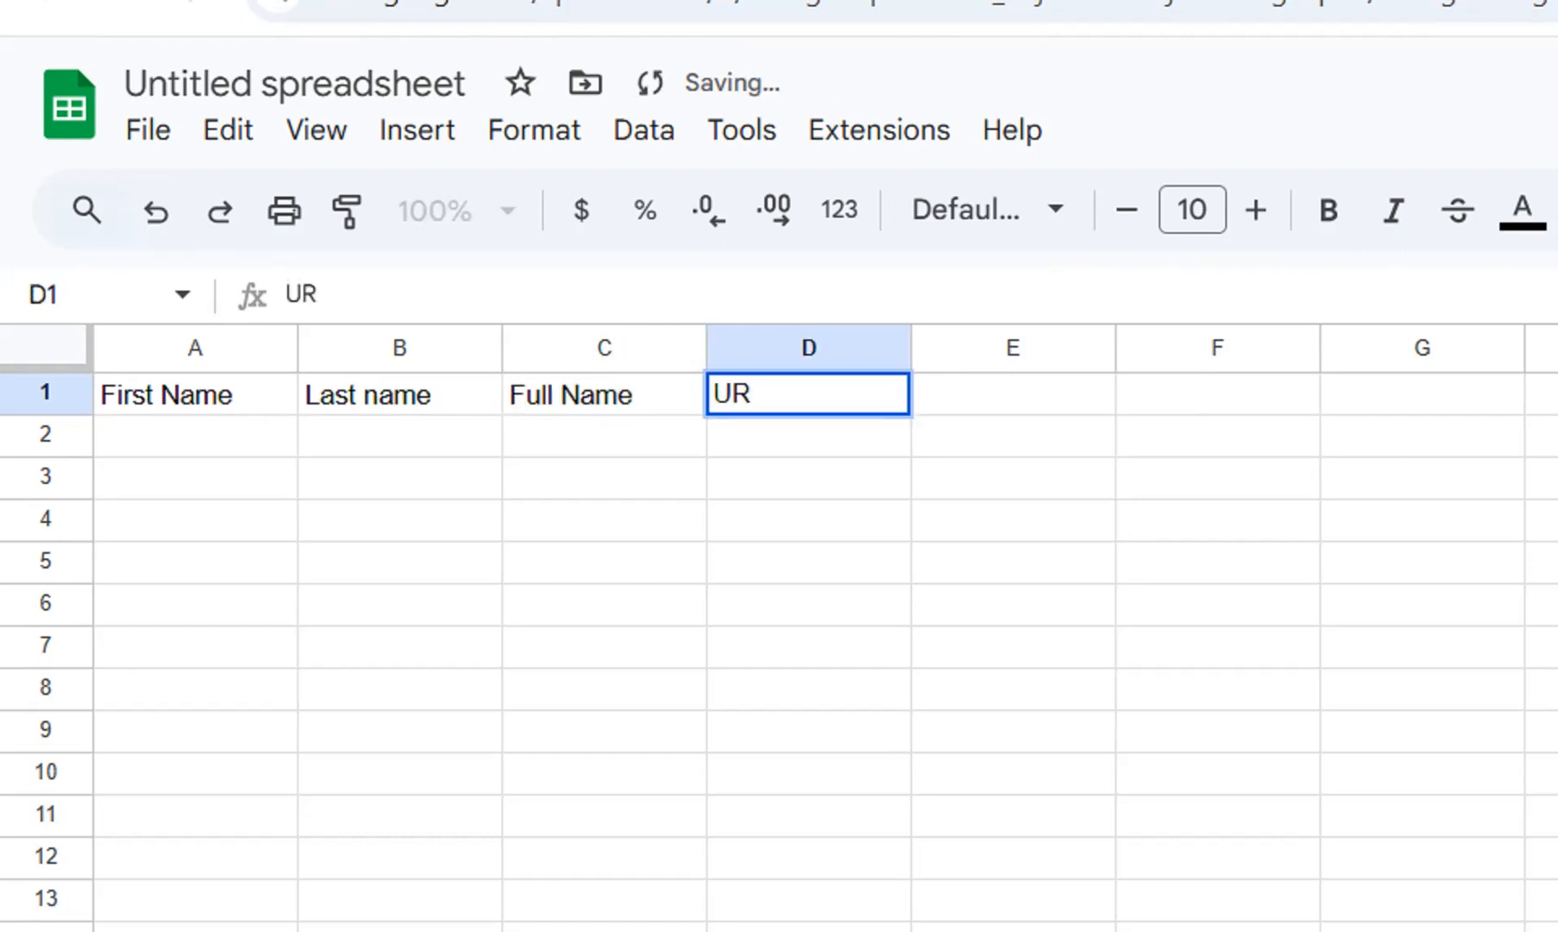
key("Tab")
type("QR")
key("Tab")
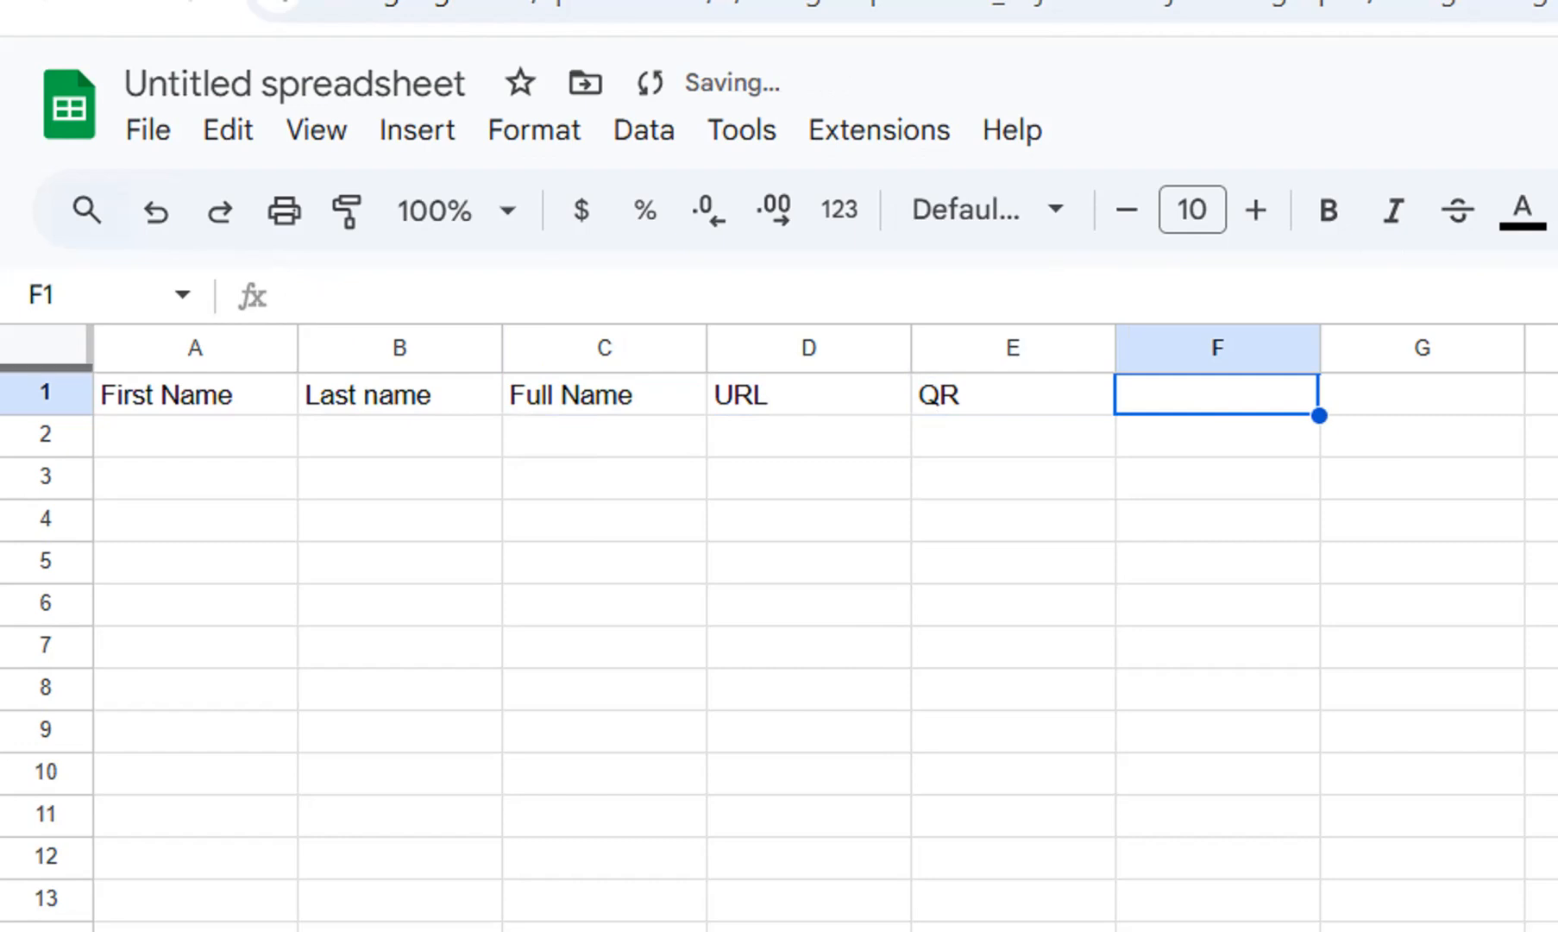
Paste the copied first names into A2:A11 and the last names from the Excel sheet's range C1:C10 into B2:B11.
key("Return")
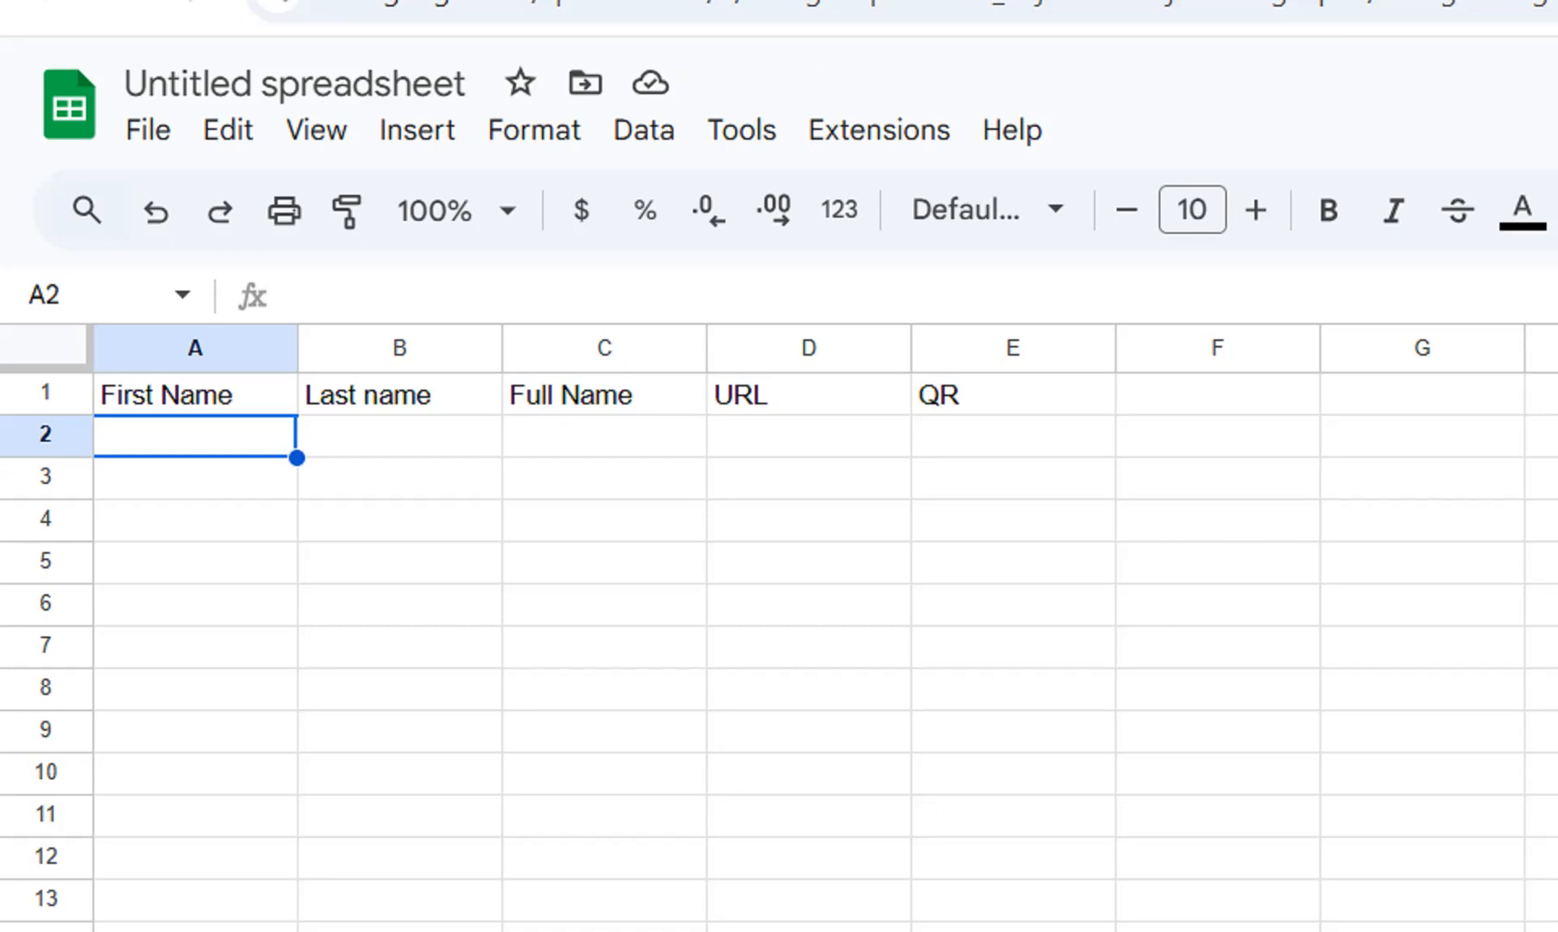
type("John Jane Ali Sara Mike Emma Robert Laura Kevin Emily")
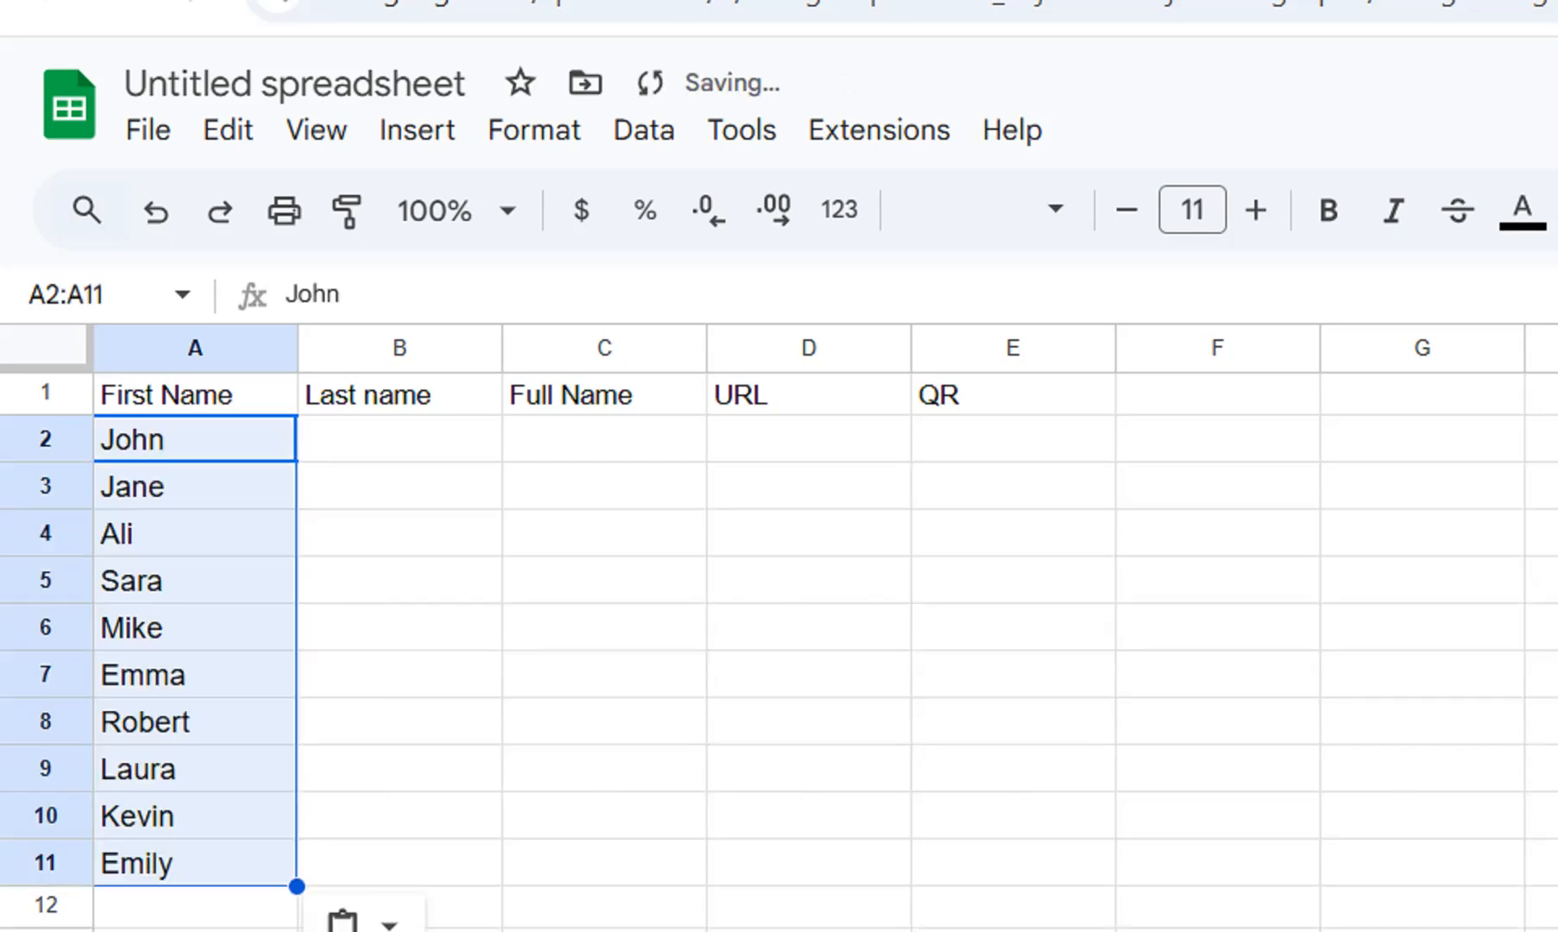
left_click(195, 533)
left_click(400, 439)
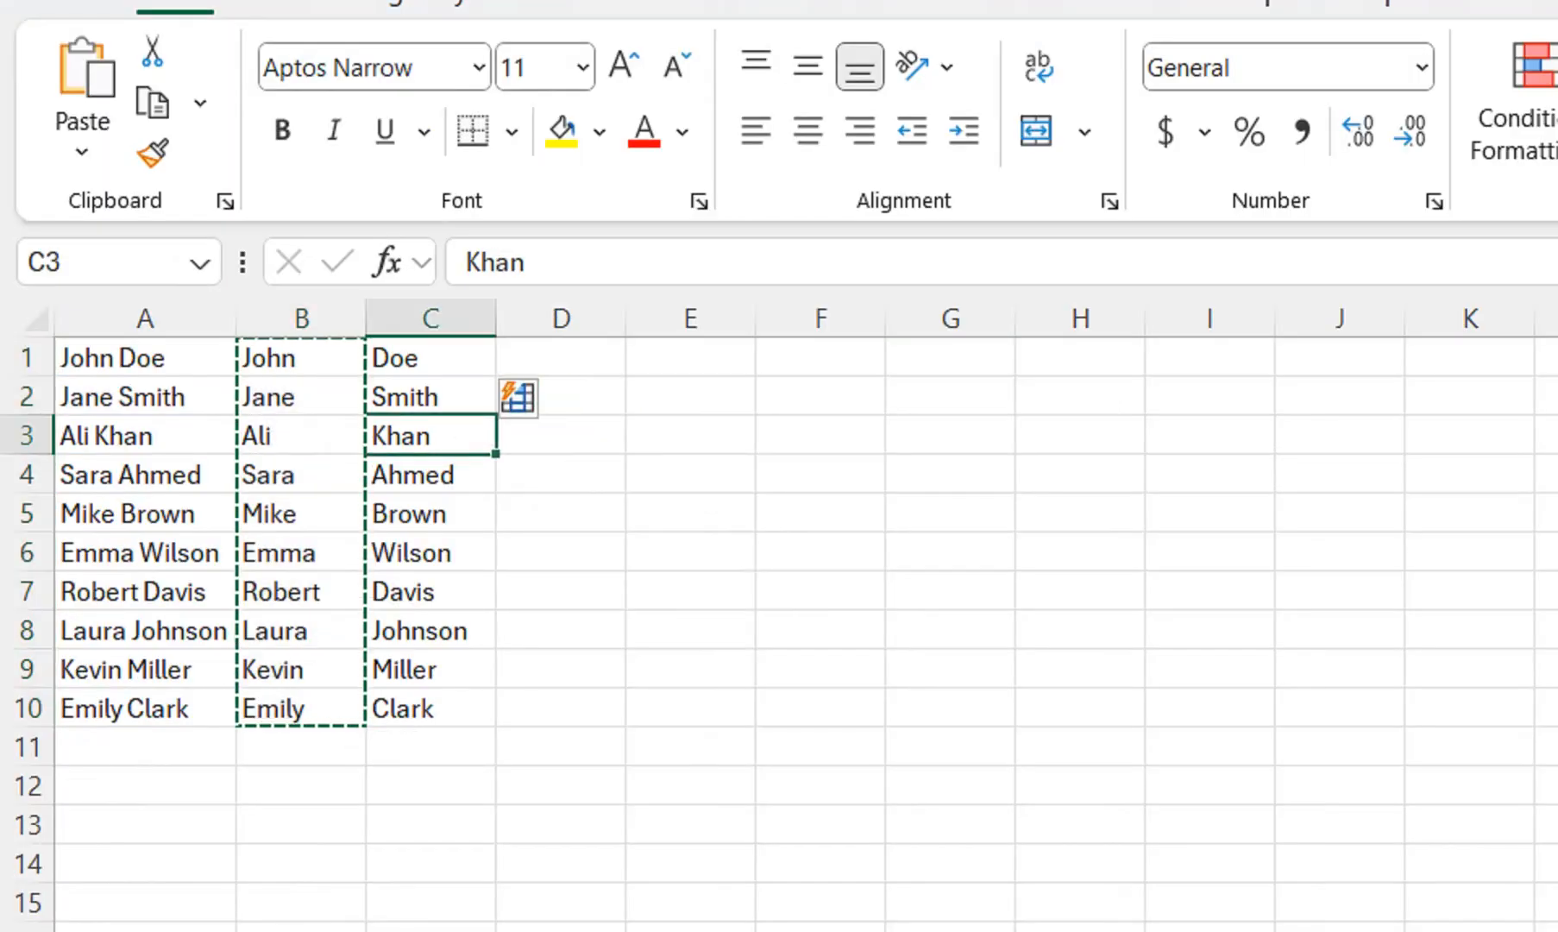
left_click_drag(431, 397, 431, 708)
left_click_drag(431, 357, 430, 708)
key("ctrl+c")
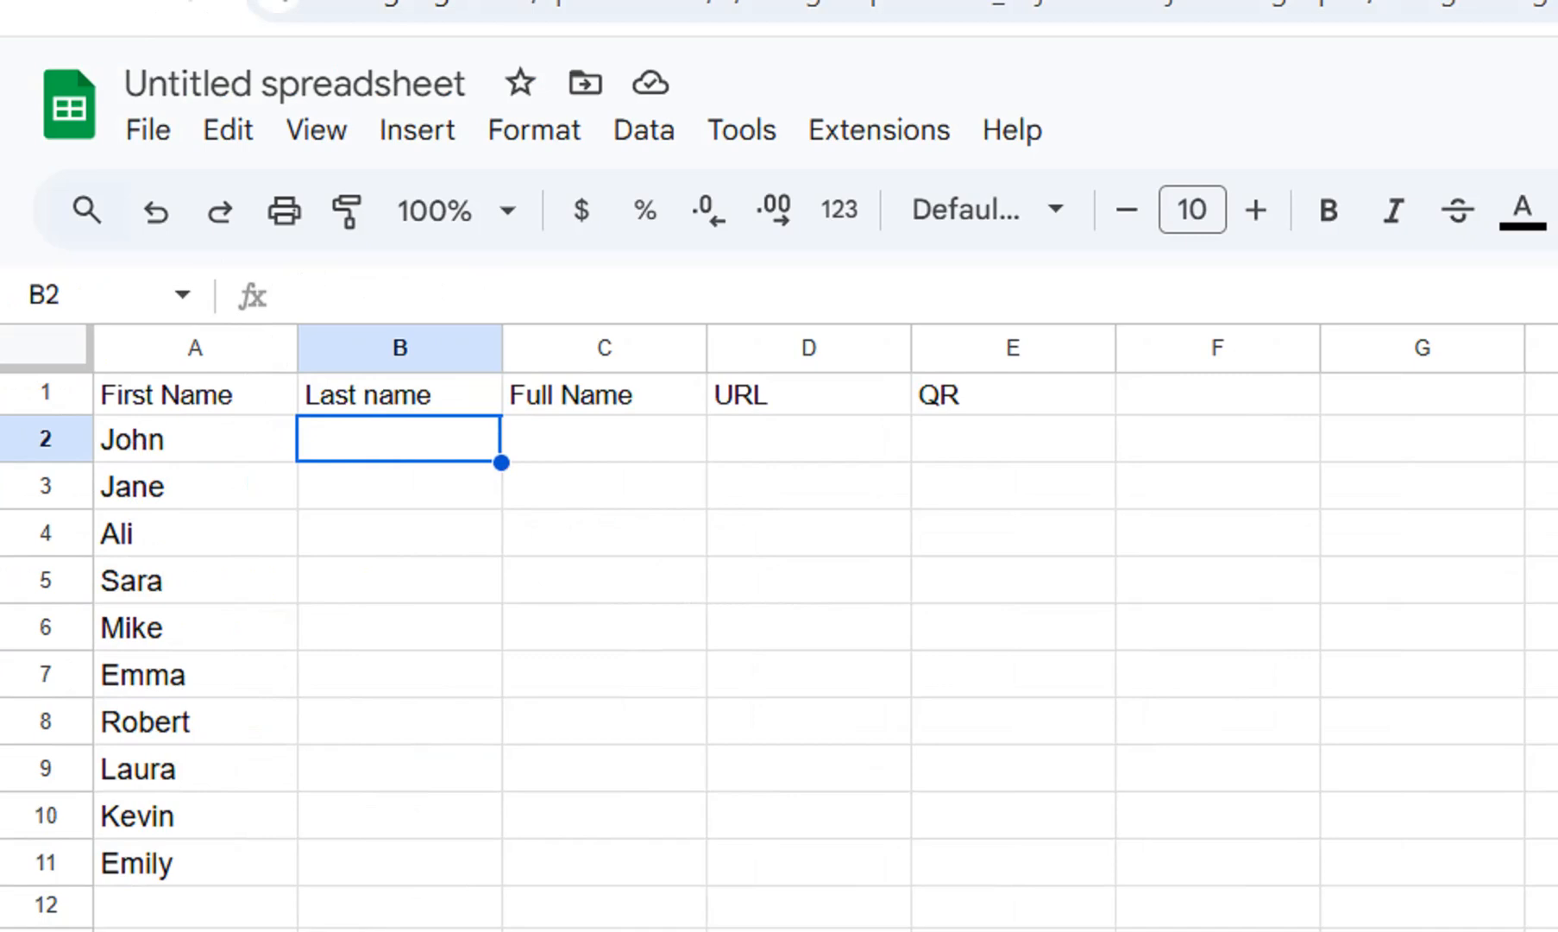
key("ctrl+v")
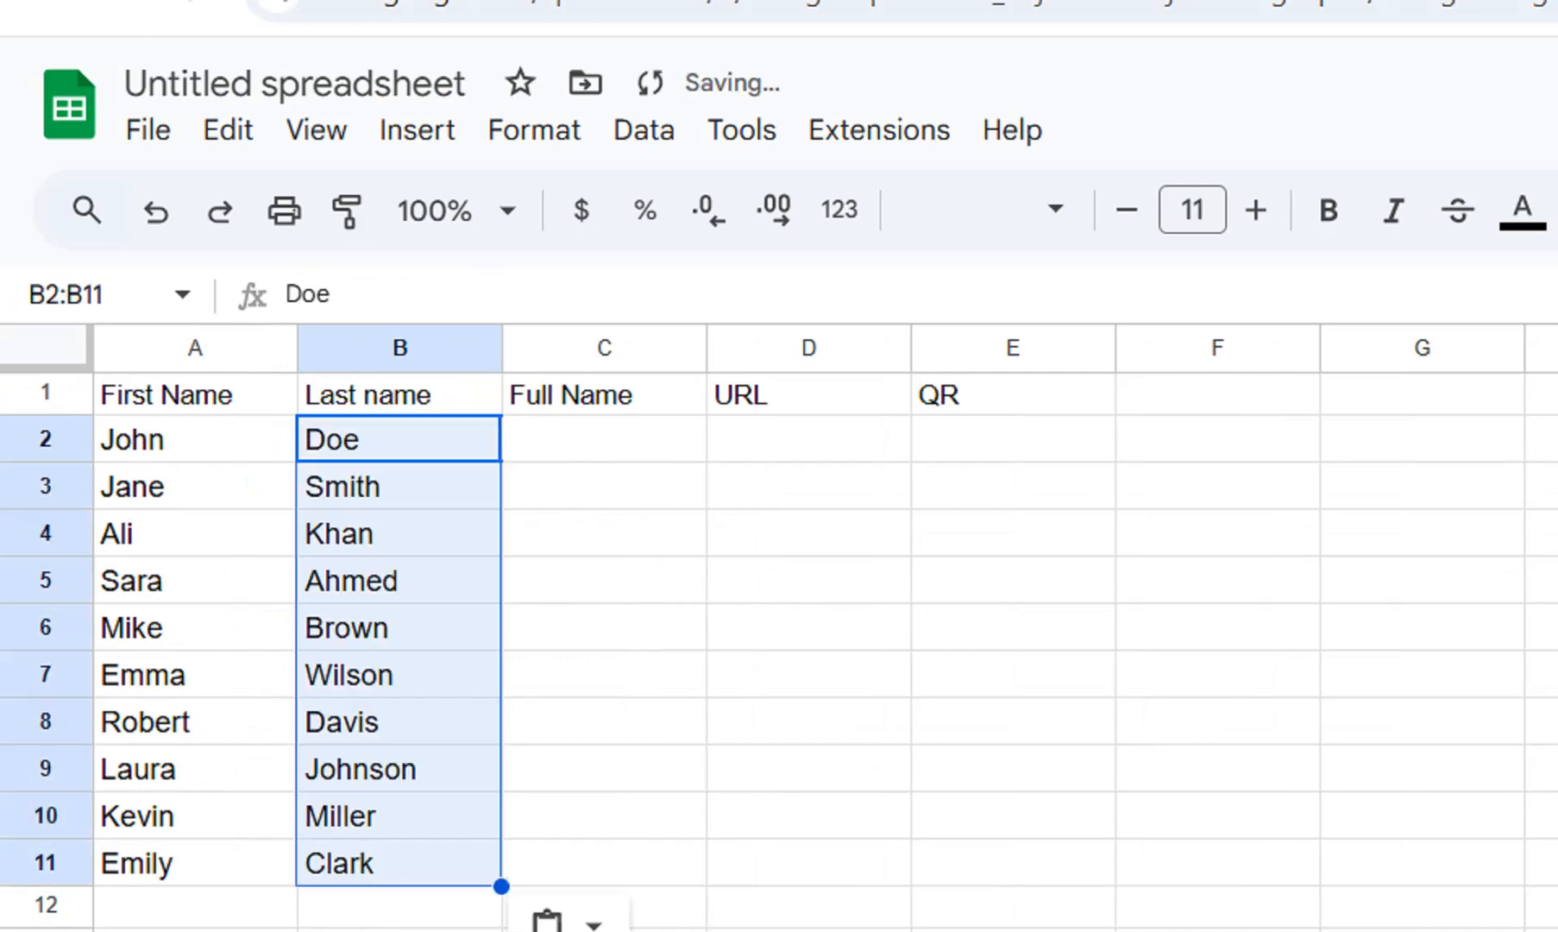
Enter the formula =A2&" "&B2 in C2 to join the first and last name with a space.
left_click(604, 439)
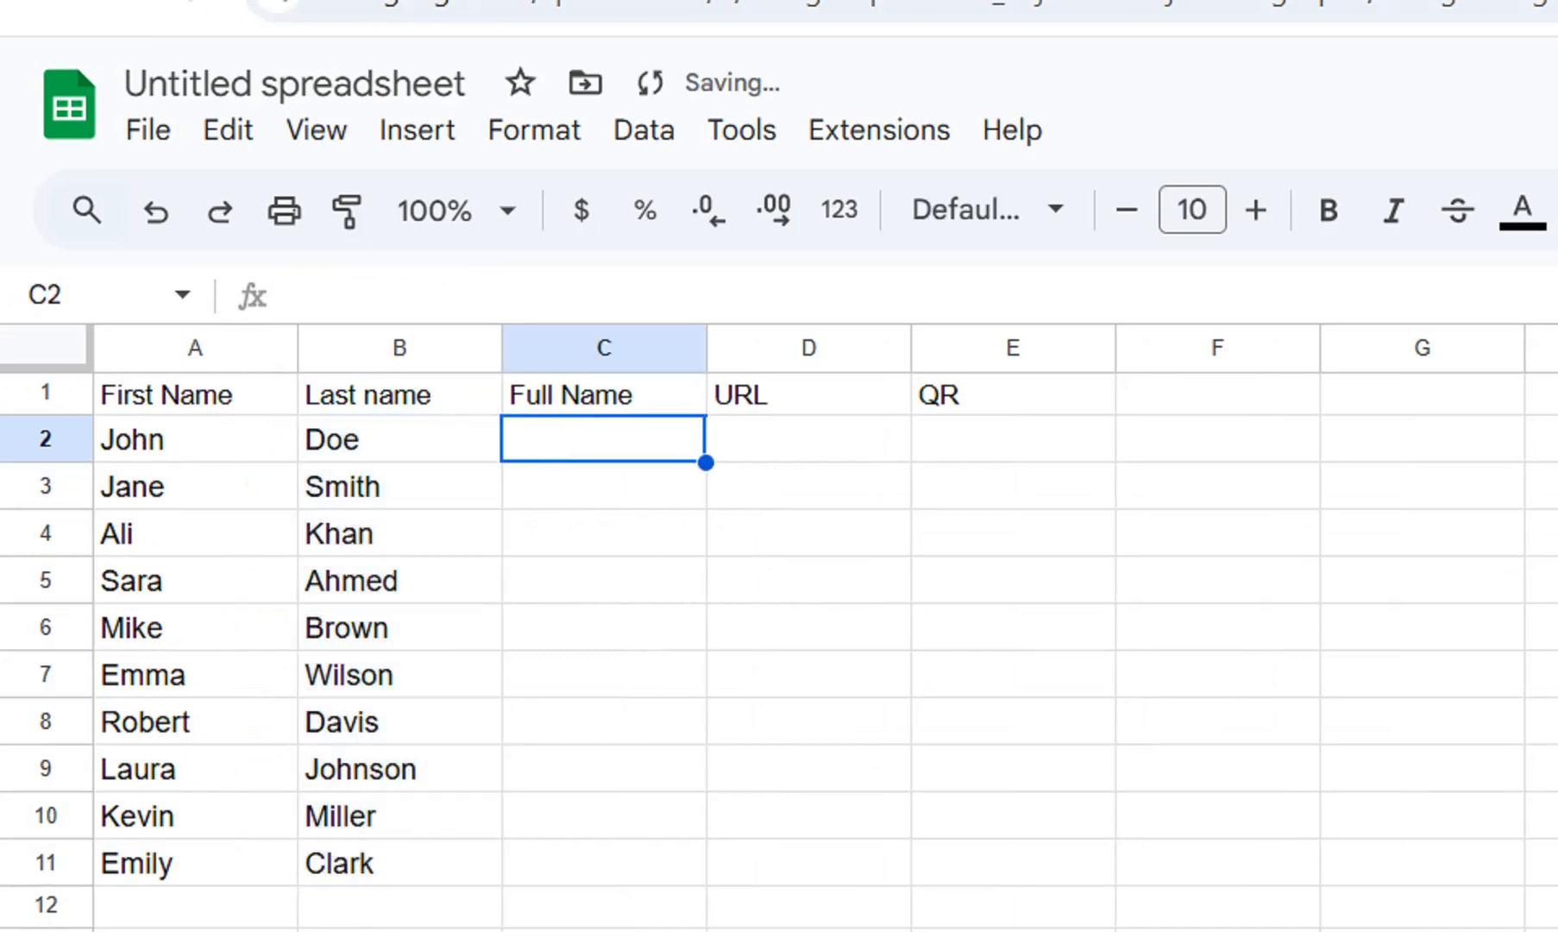
type("=")
left_click(195, 440)
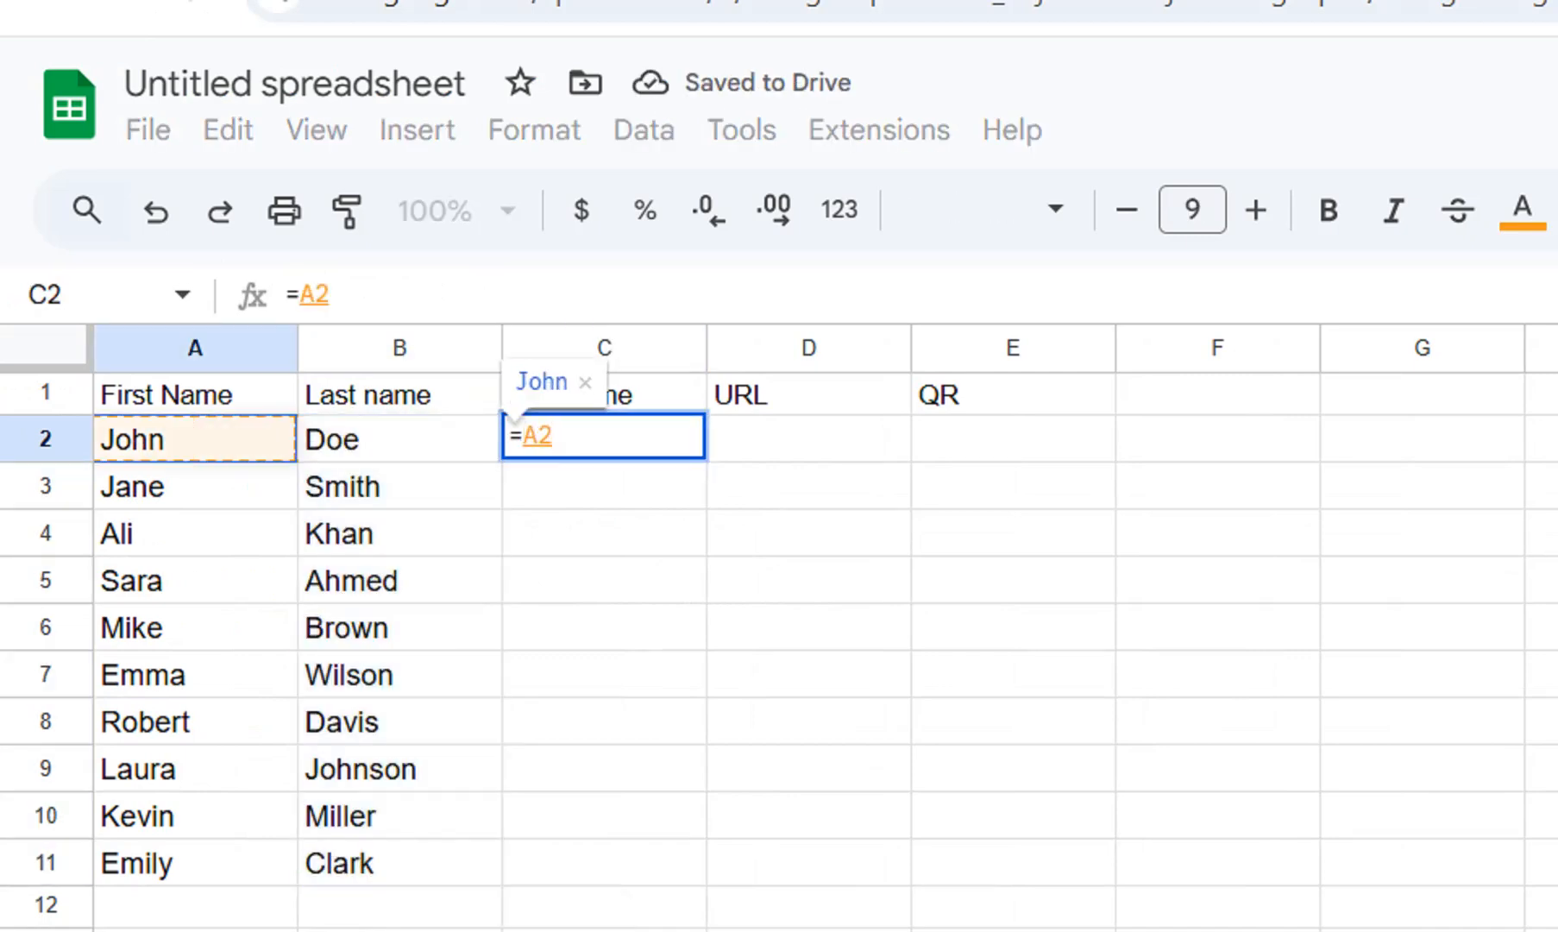
type("&")
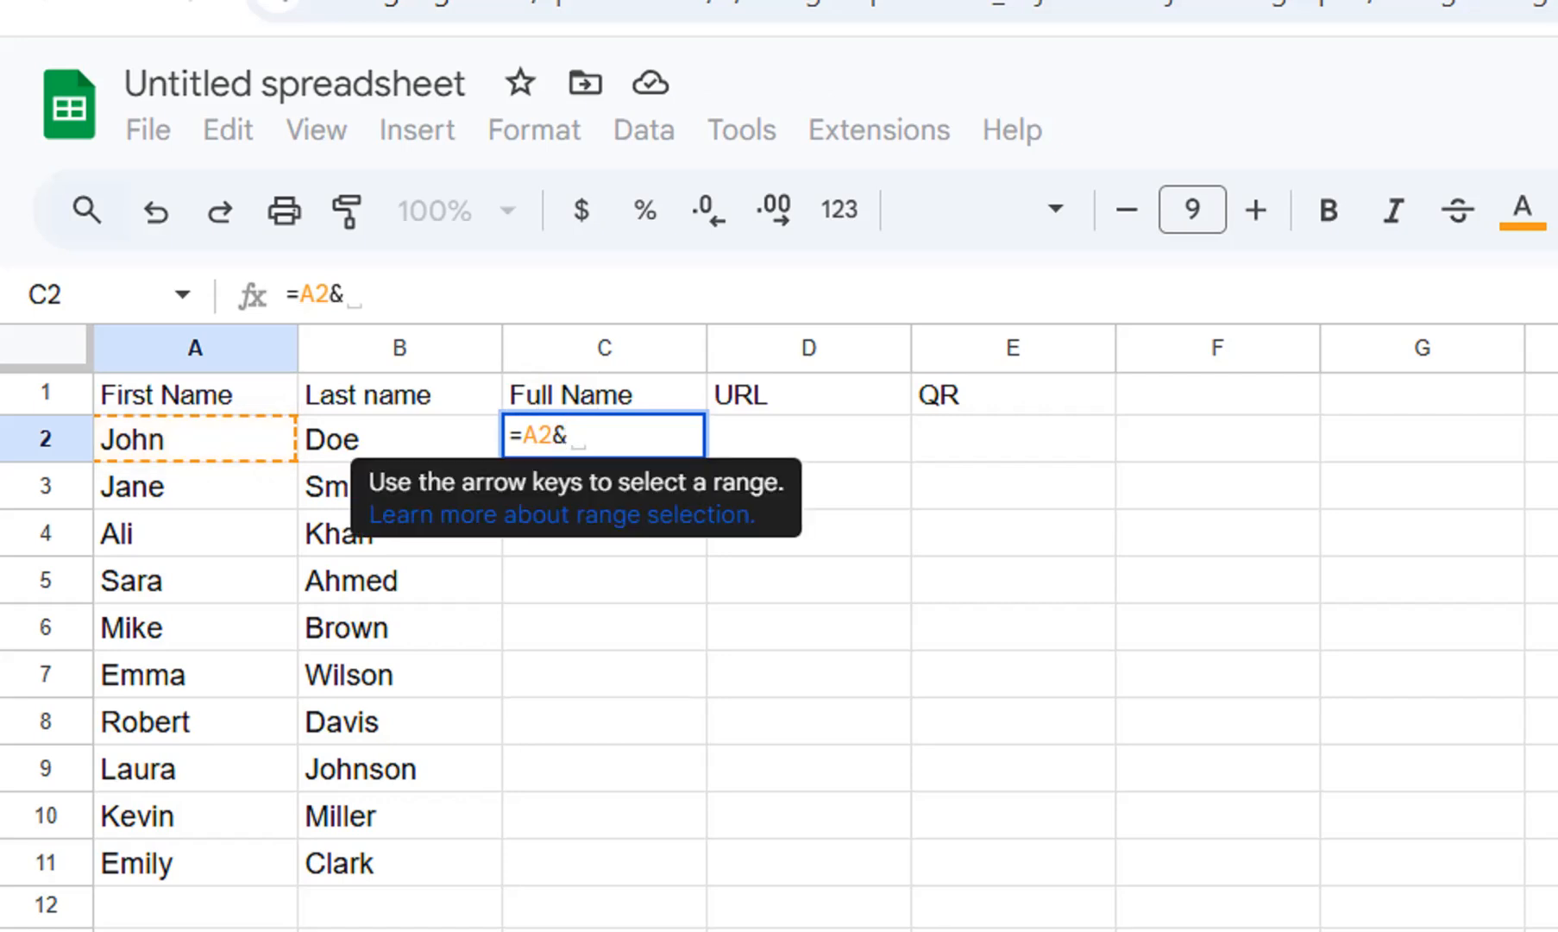
type("\" ")
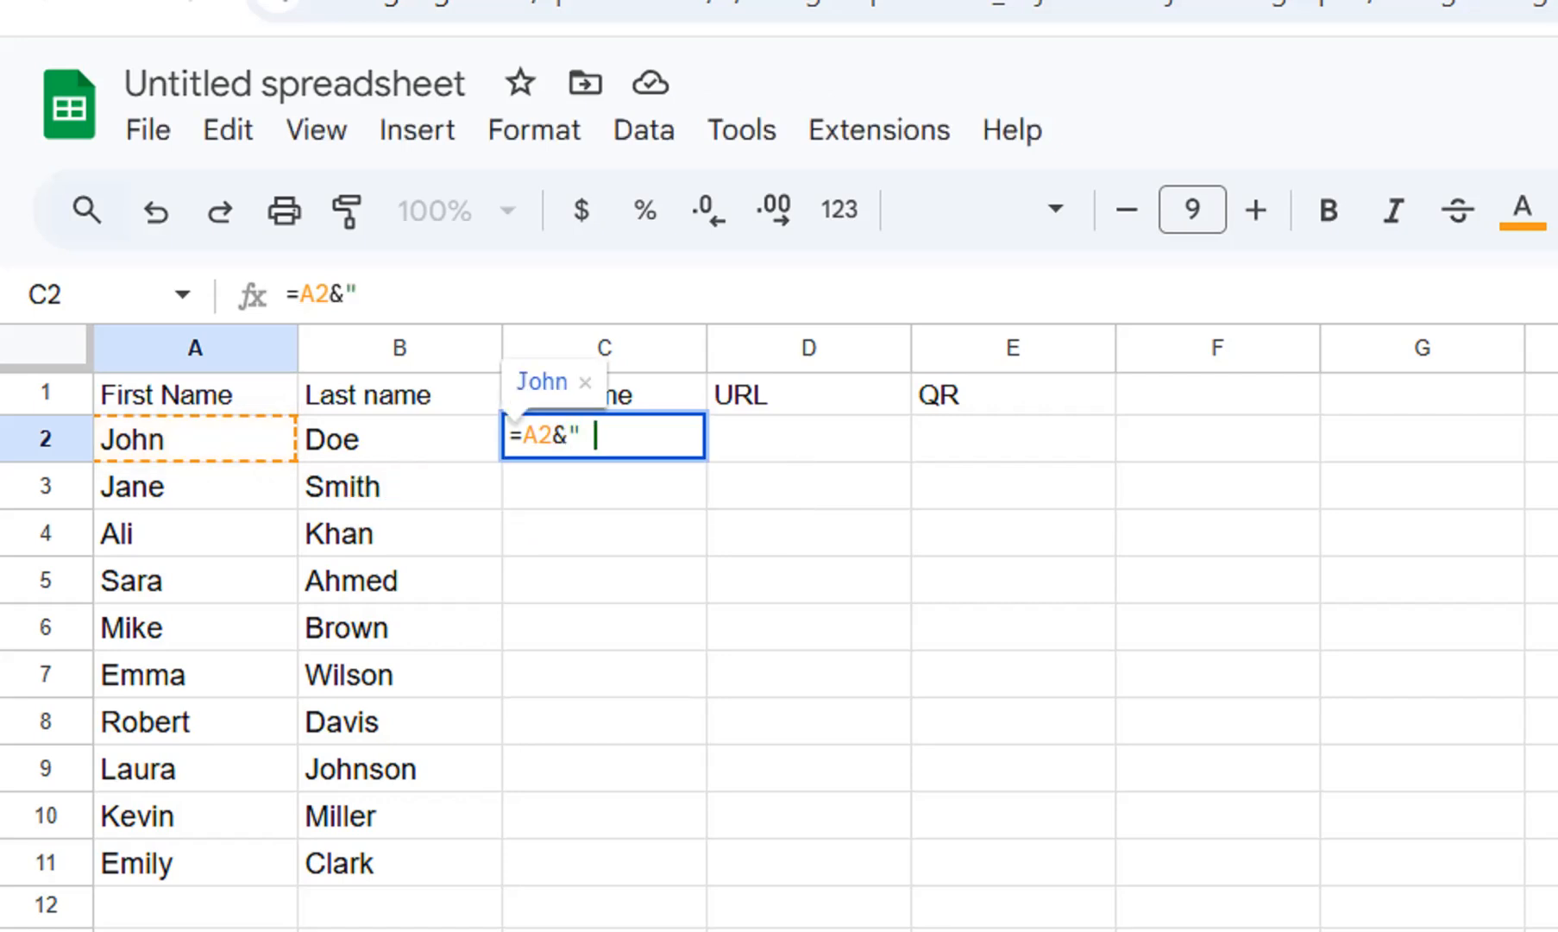
type("\"&")
key("BackSpace")
type("\"&A2")
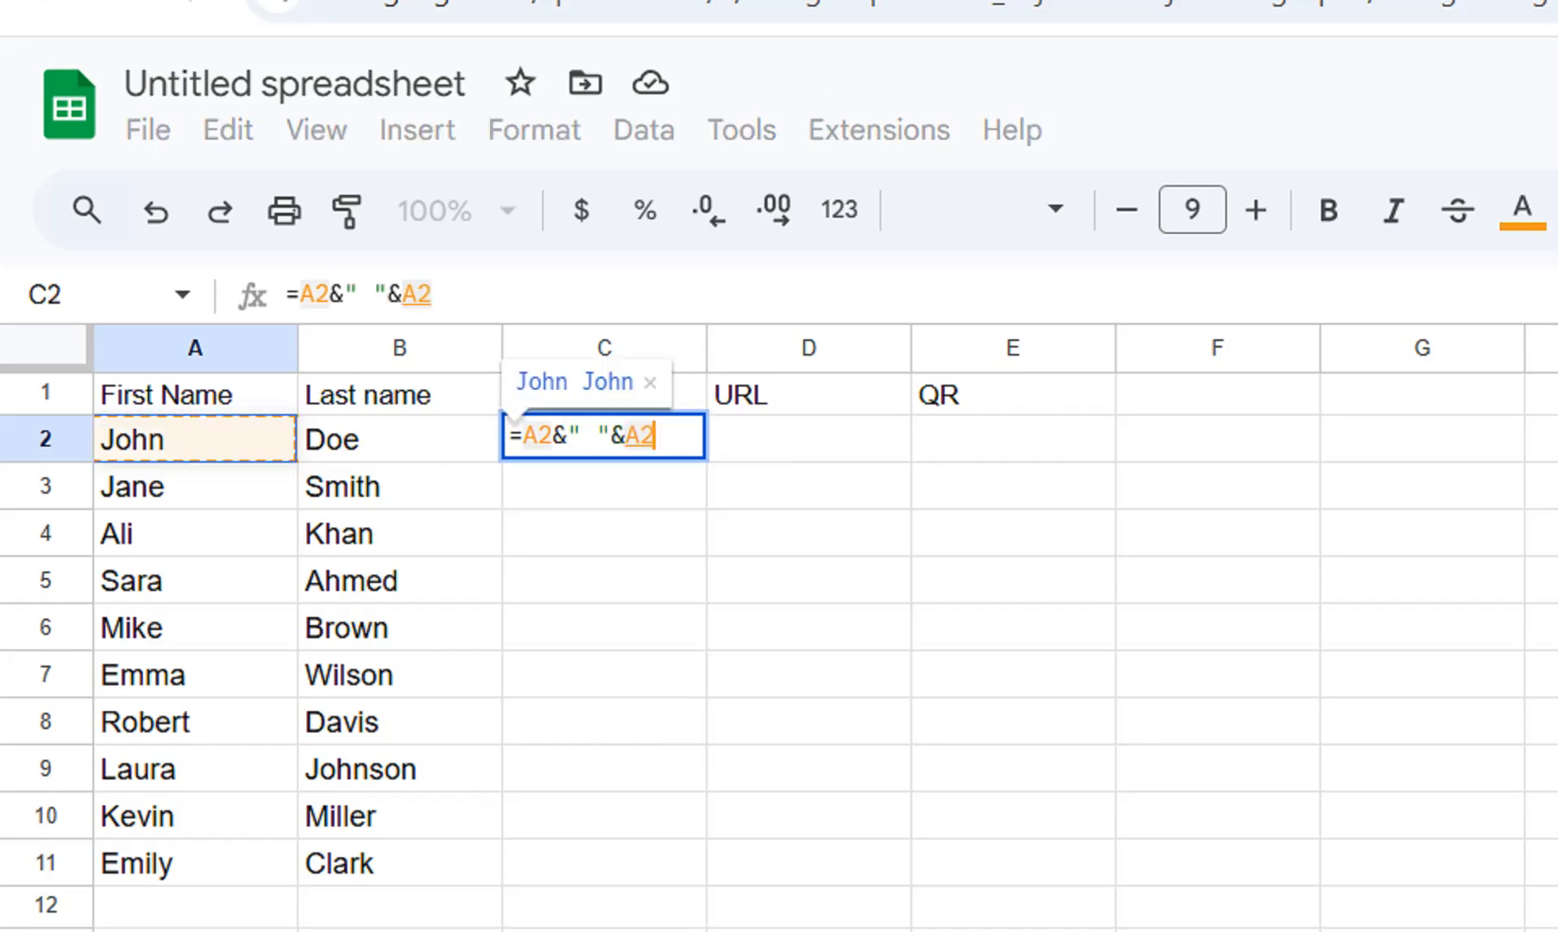
key("Right")
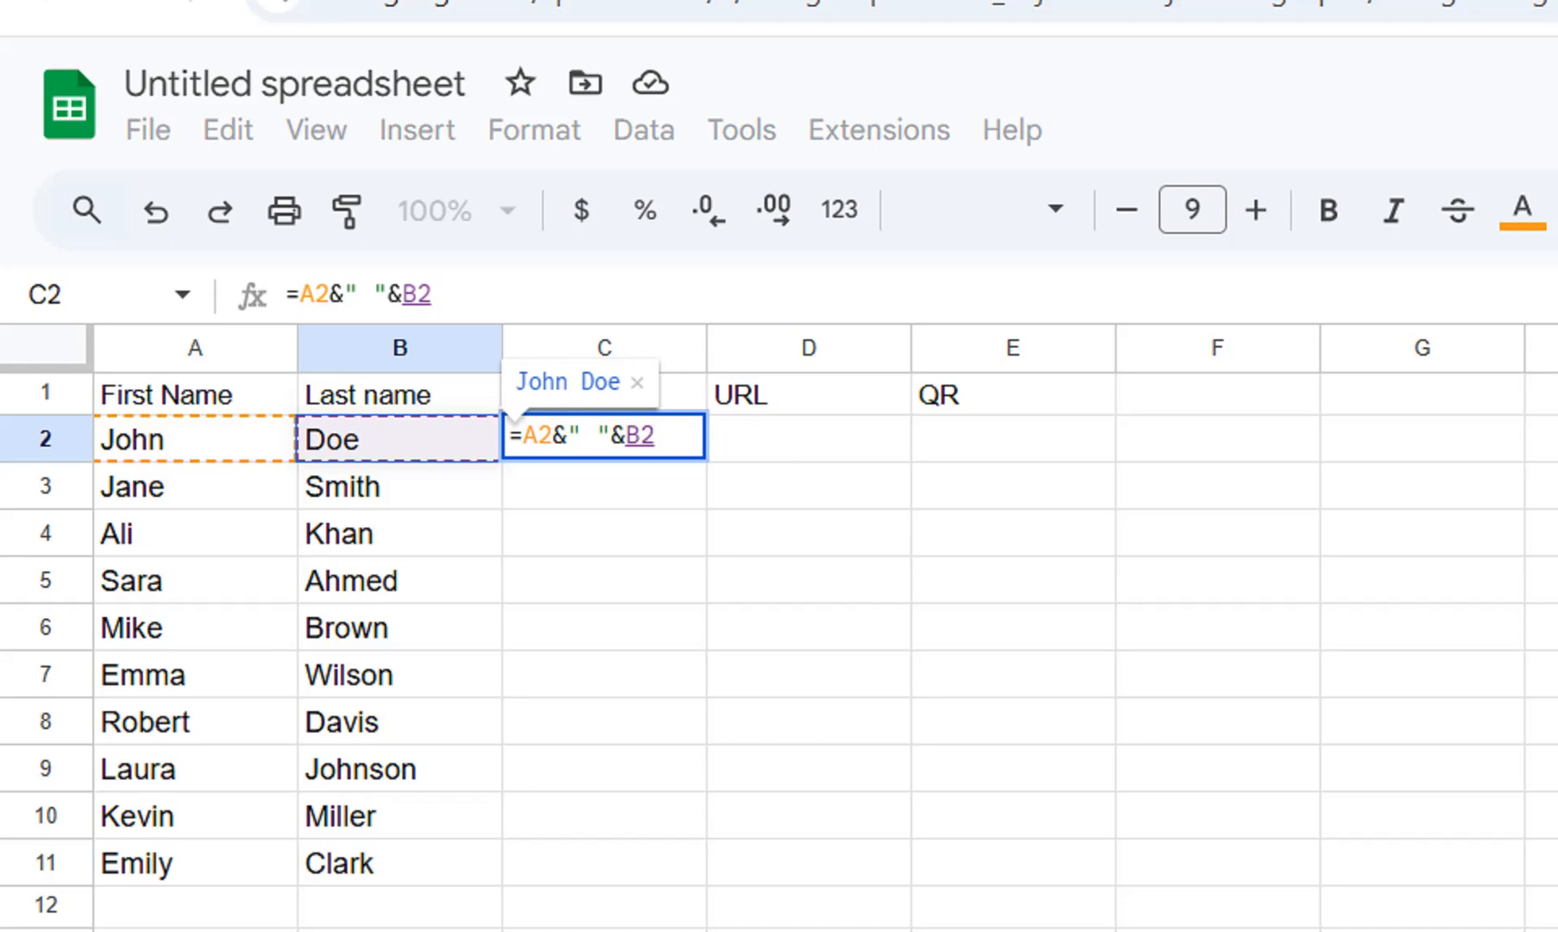
key("Return")
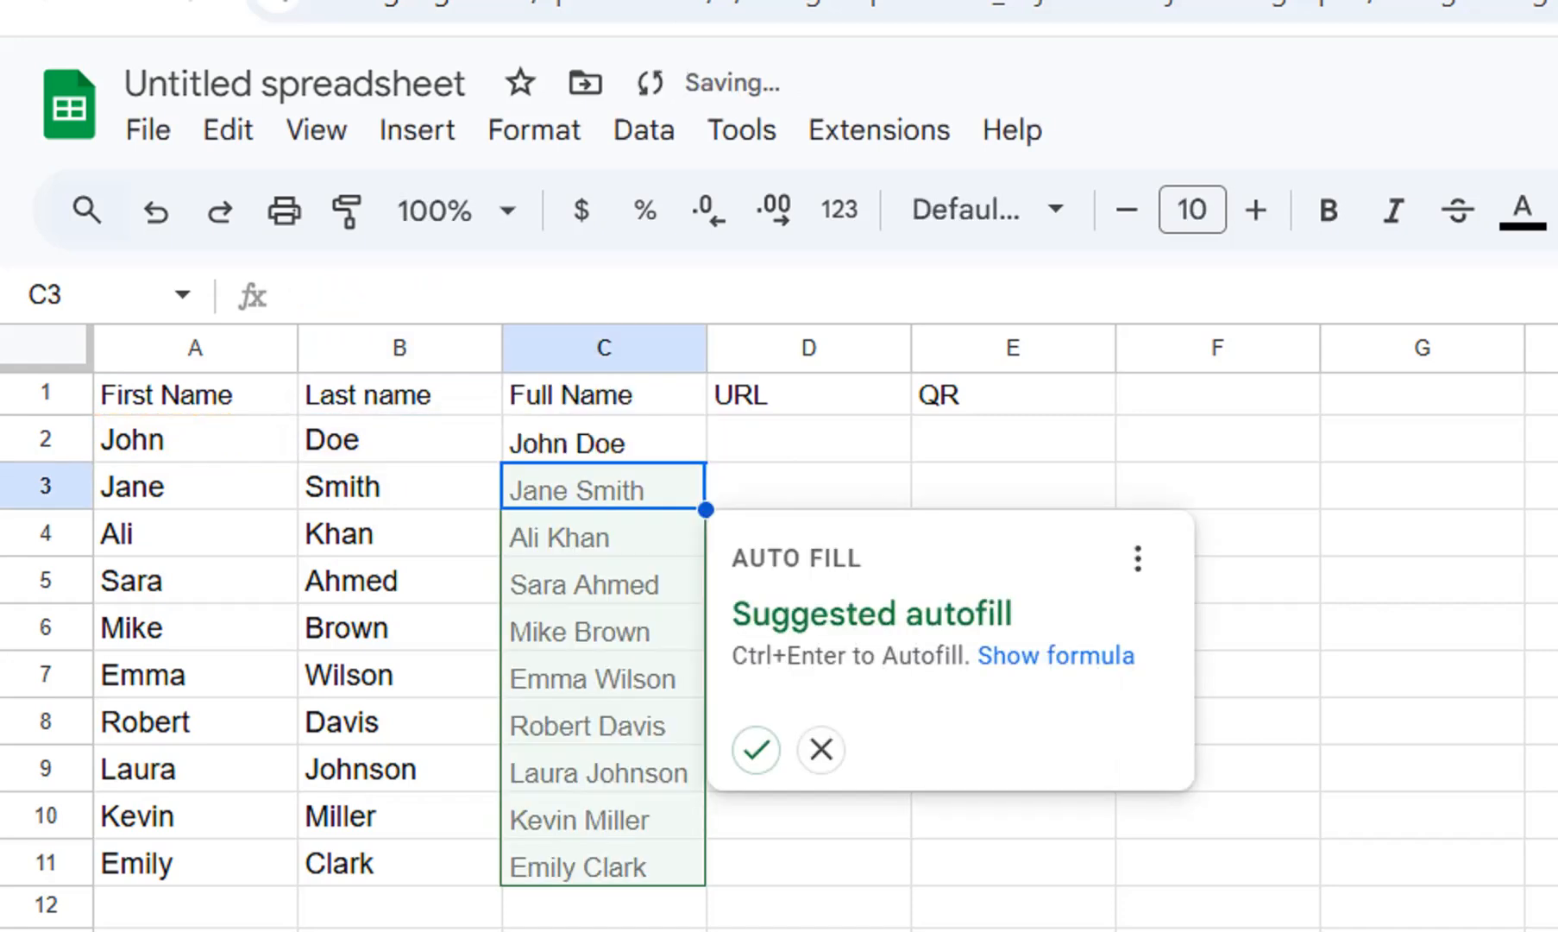
Fill the Full Name formula from C2 down to C11 and open a new browser tab.
left_click(604, 440)
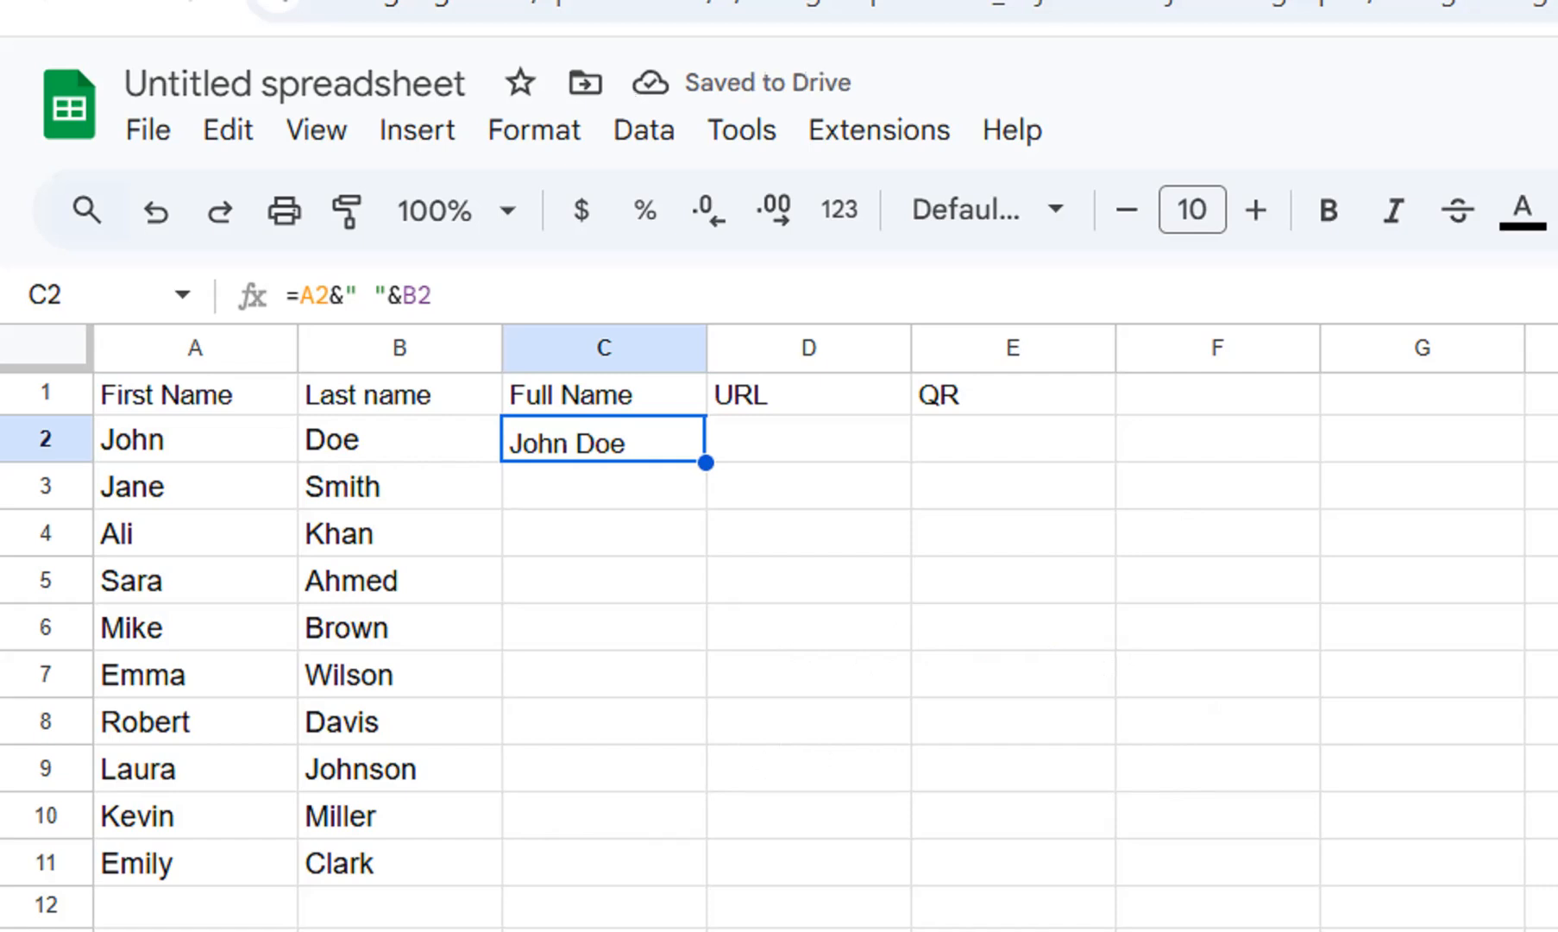
double_click(706, 462)
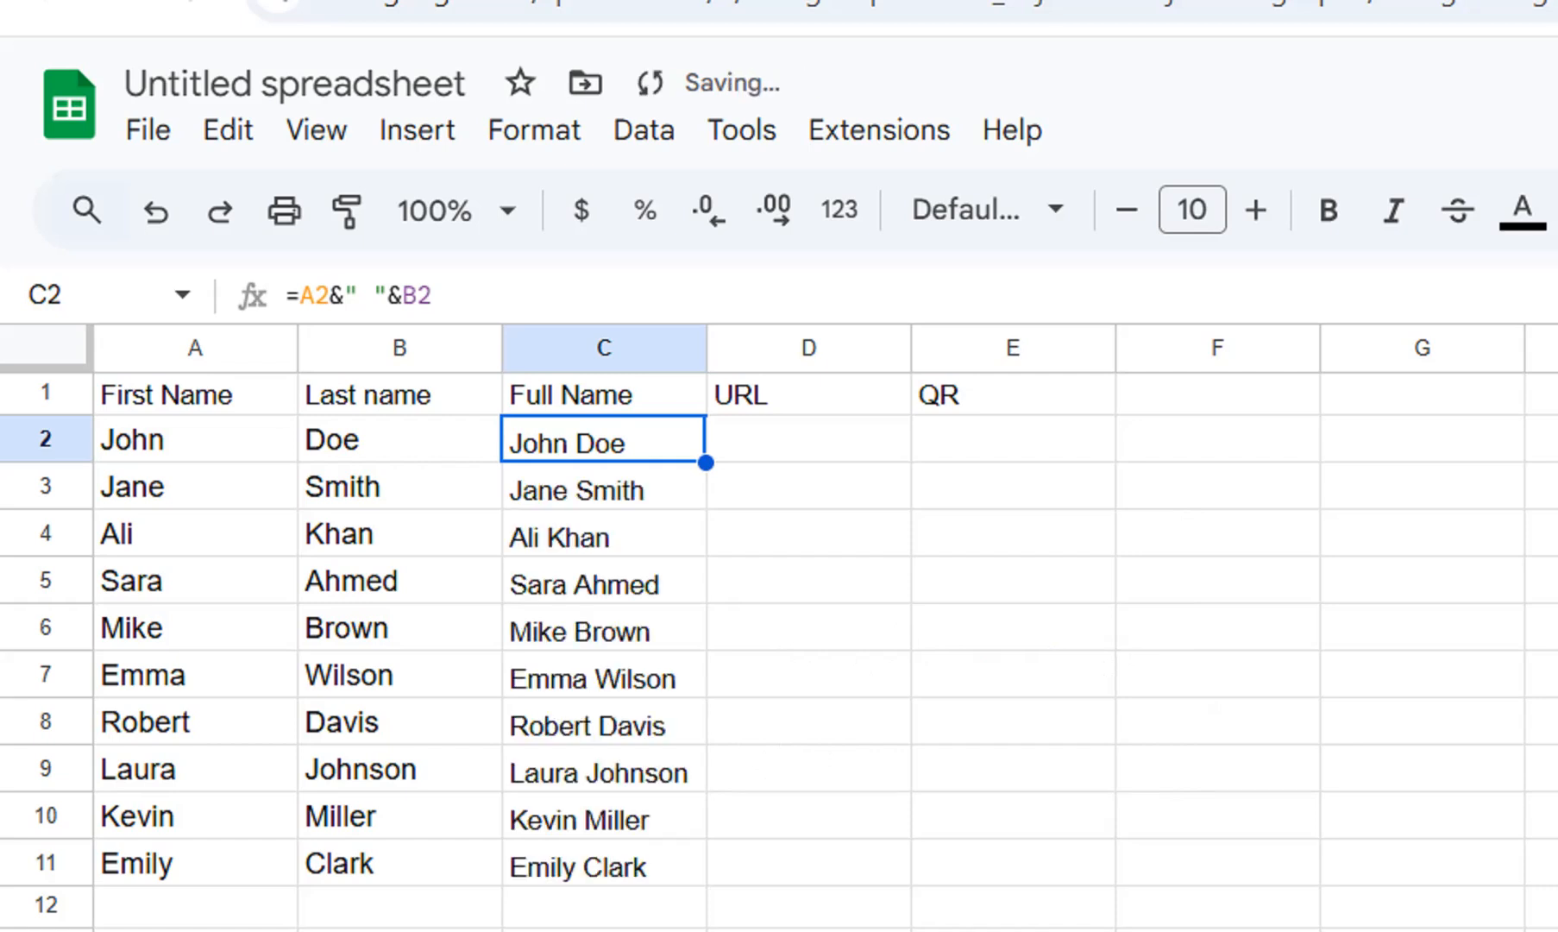
left_click(809, 439)
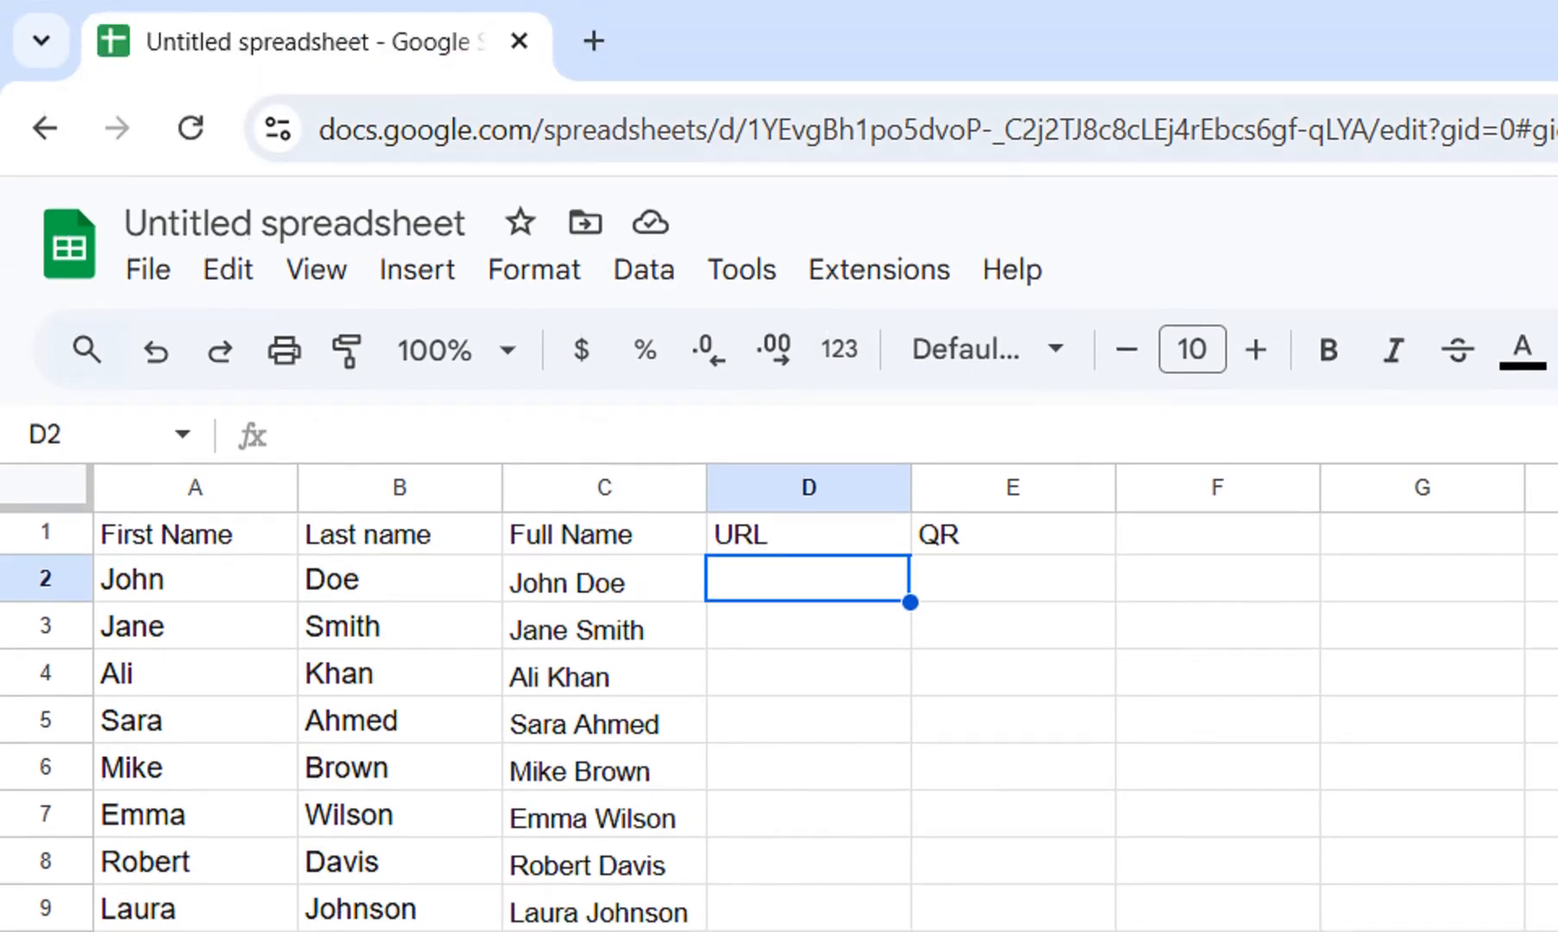
left_click(593, 40)
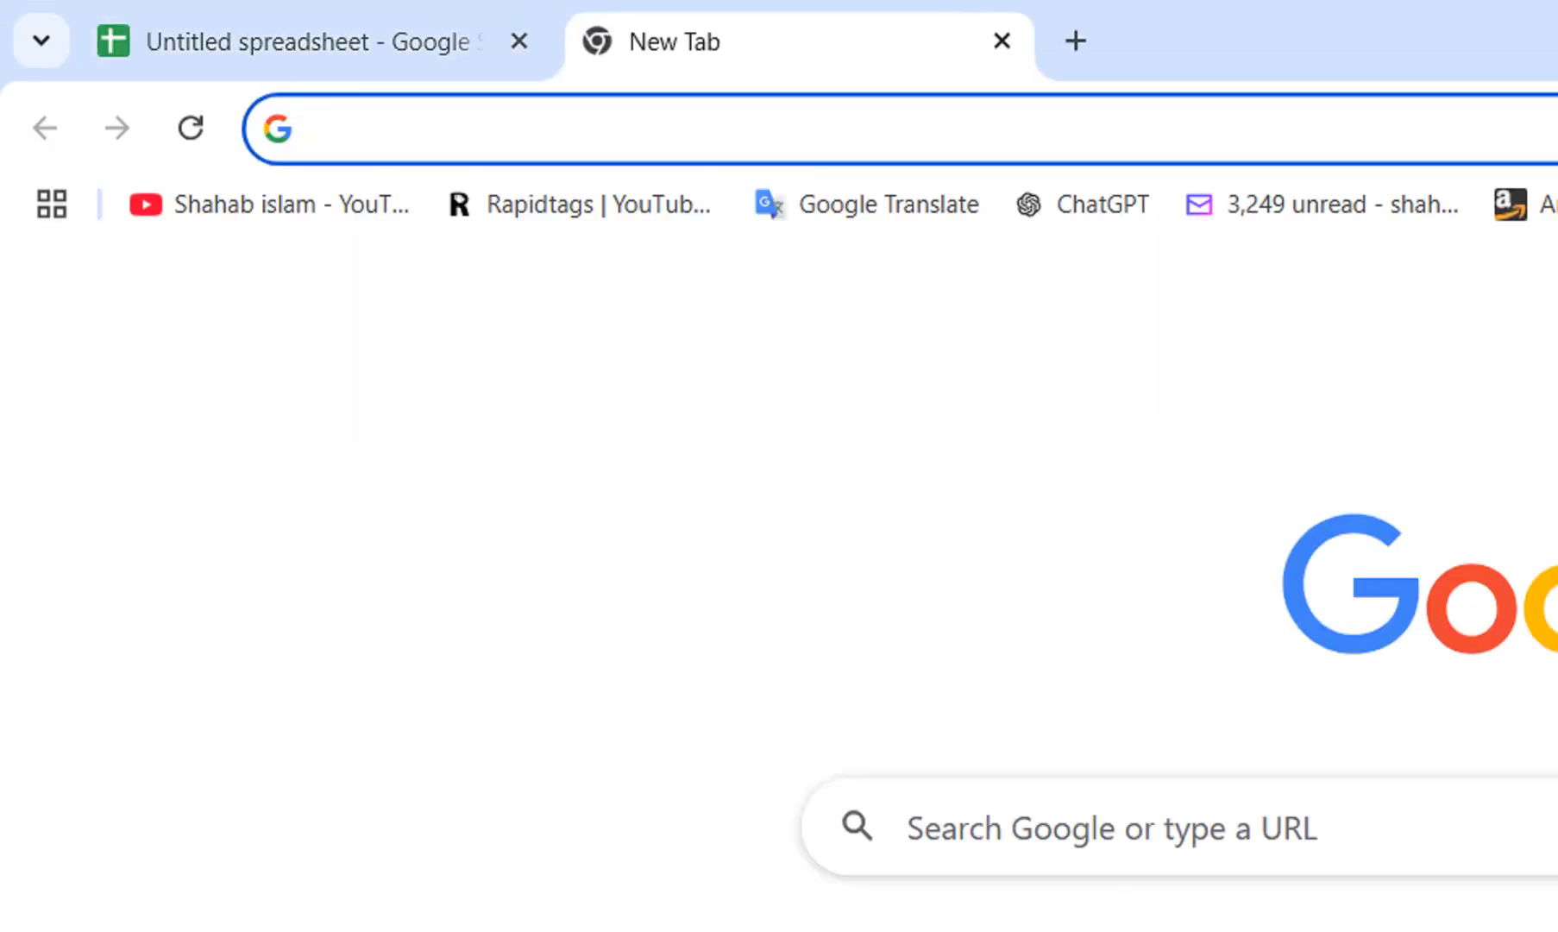
type("Goo")
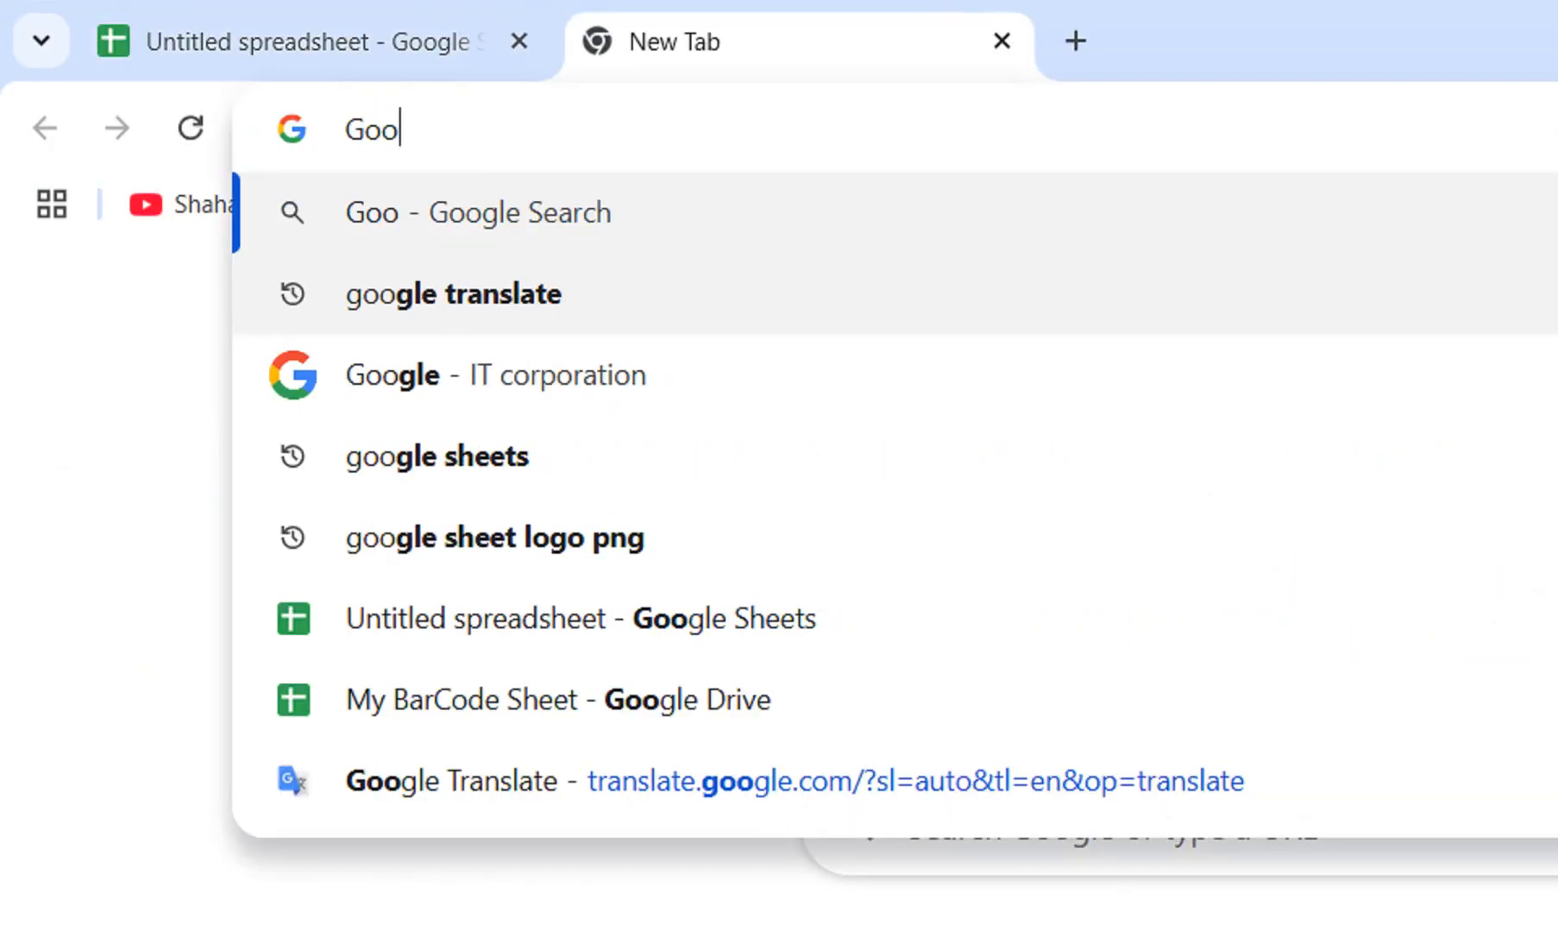
key("BackSpace")
key("BackSpace")
key("BackSpace")
type("G")
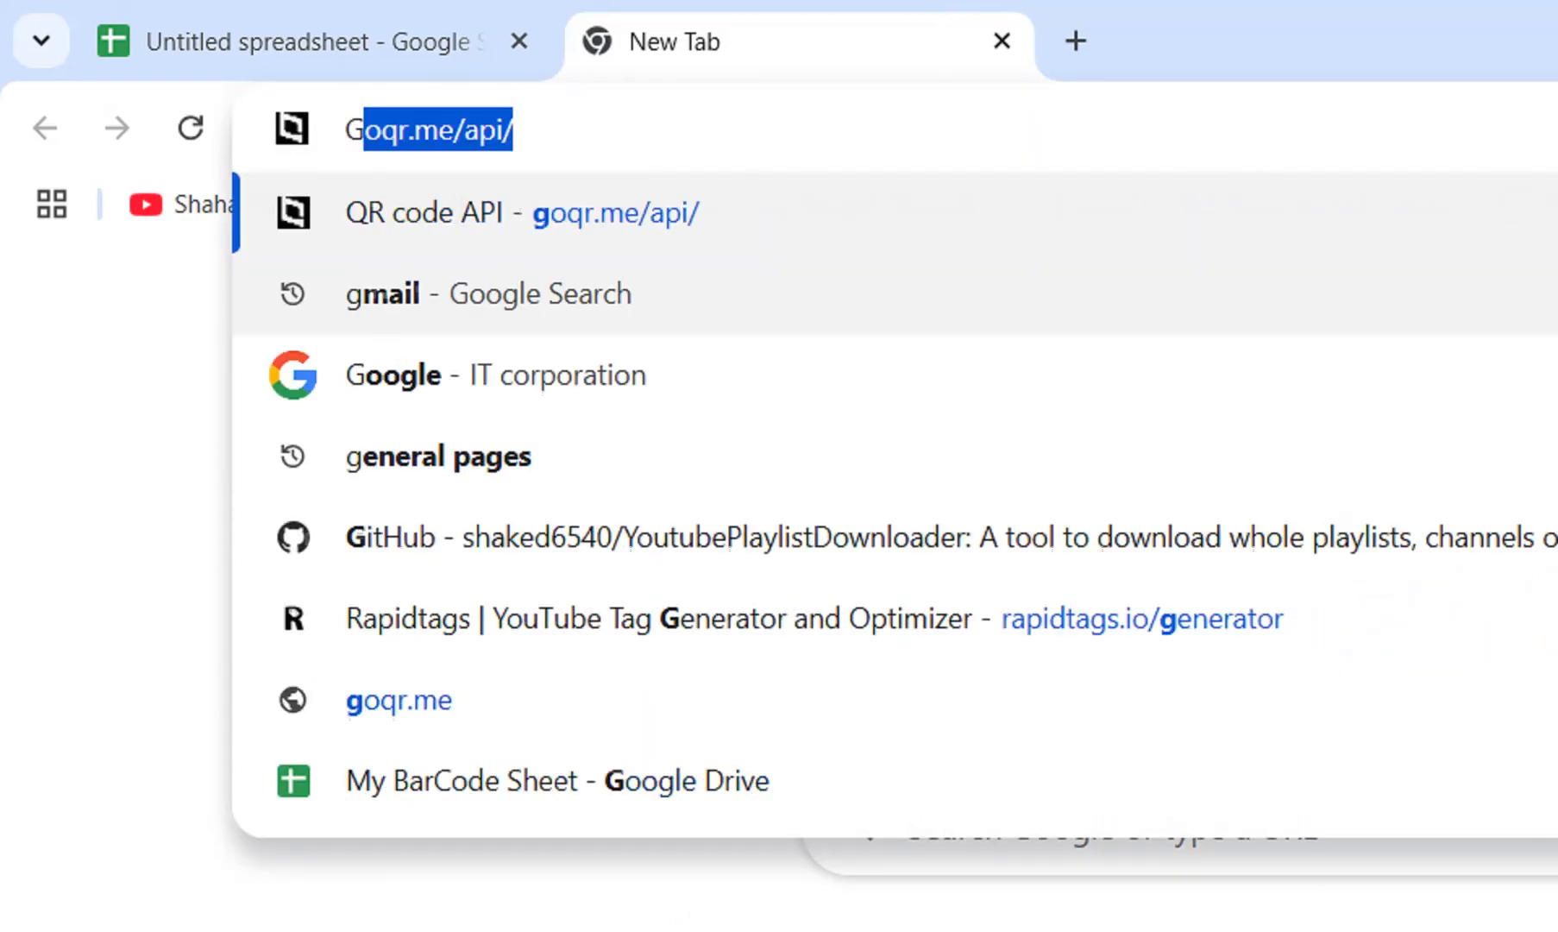
type("Form")
key("BackSpace")
key("BackSpace")
key("BackSpace")
key("BackSpace")
key("BackSpace")
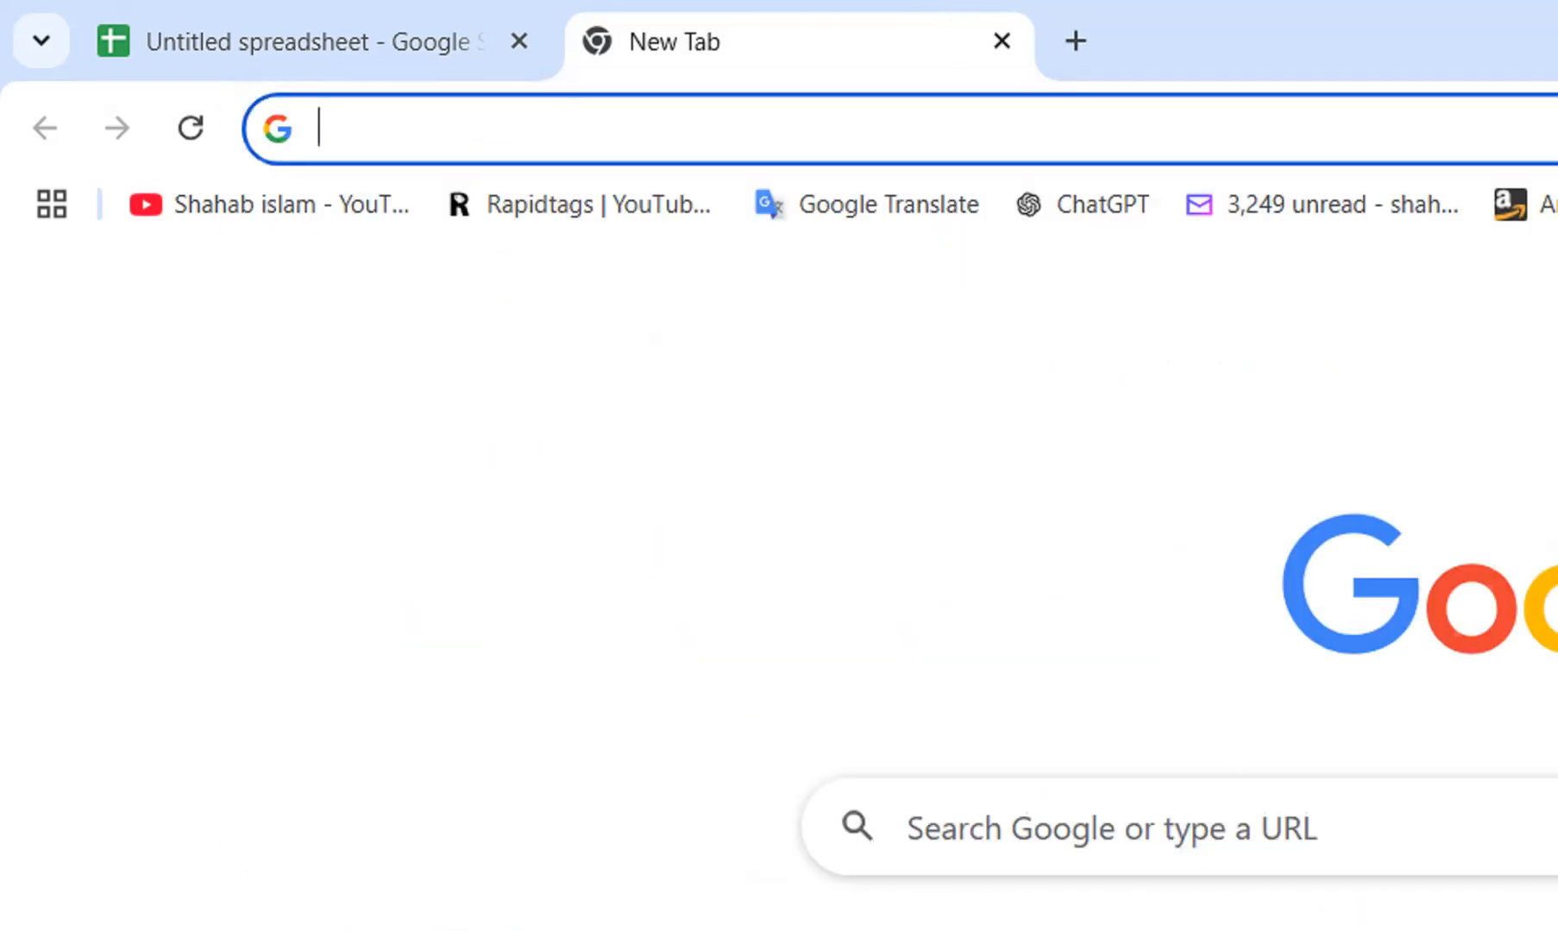
Create a new blank Google Form through form.new.
type("Form.new")
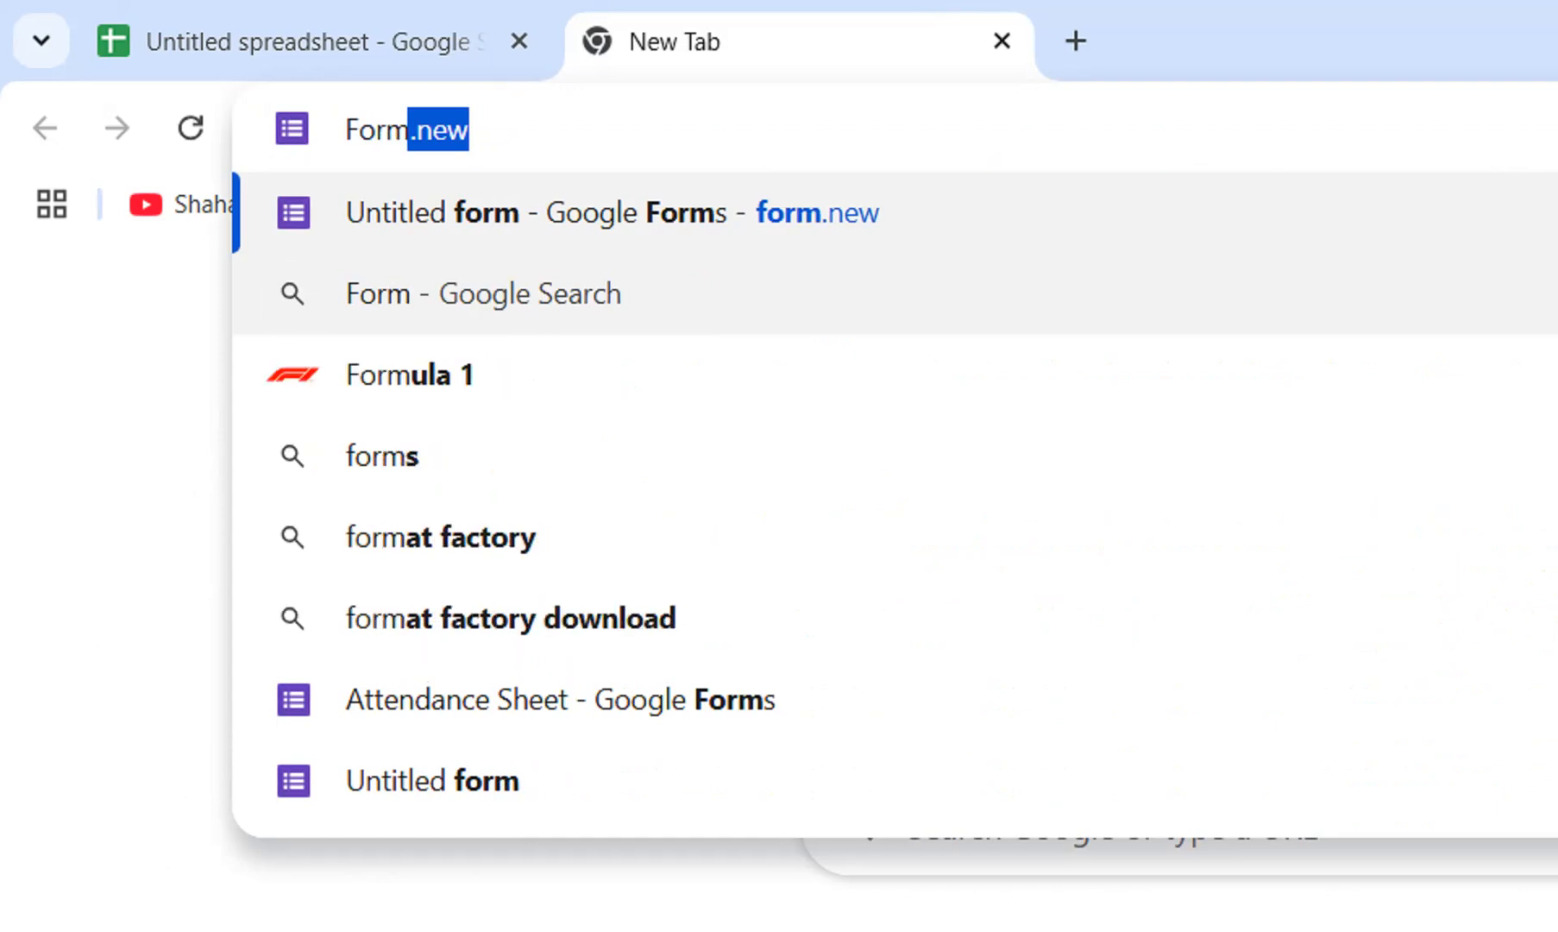
key("Return")
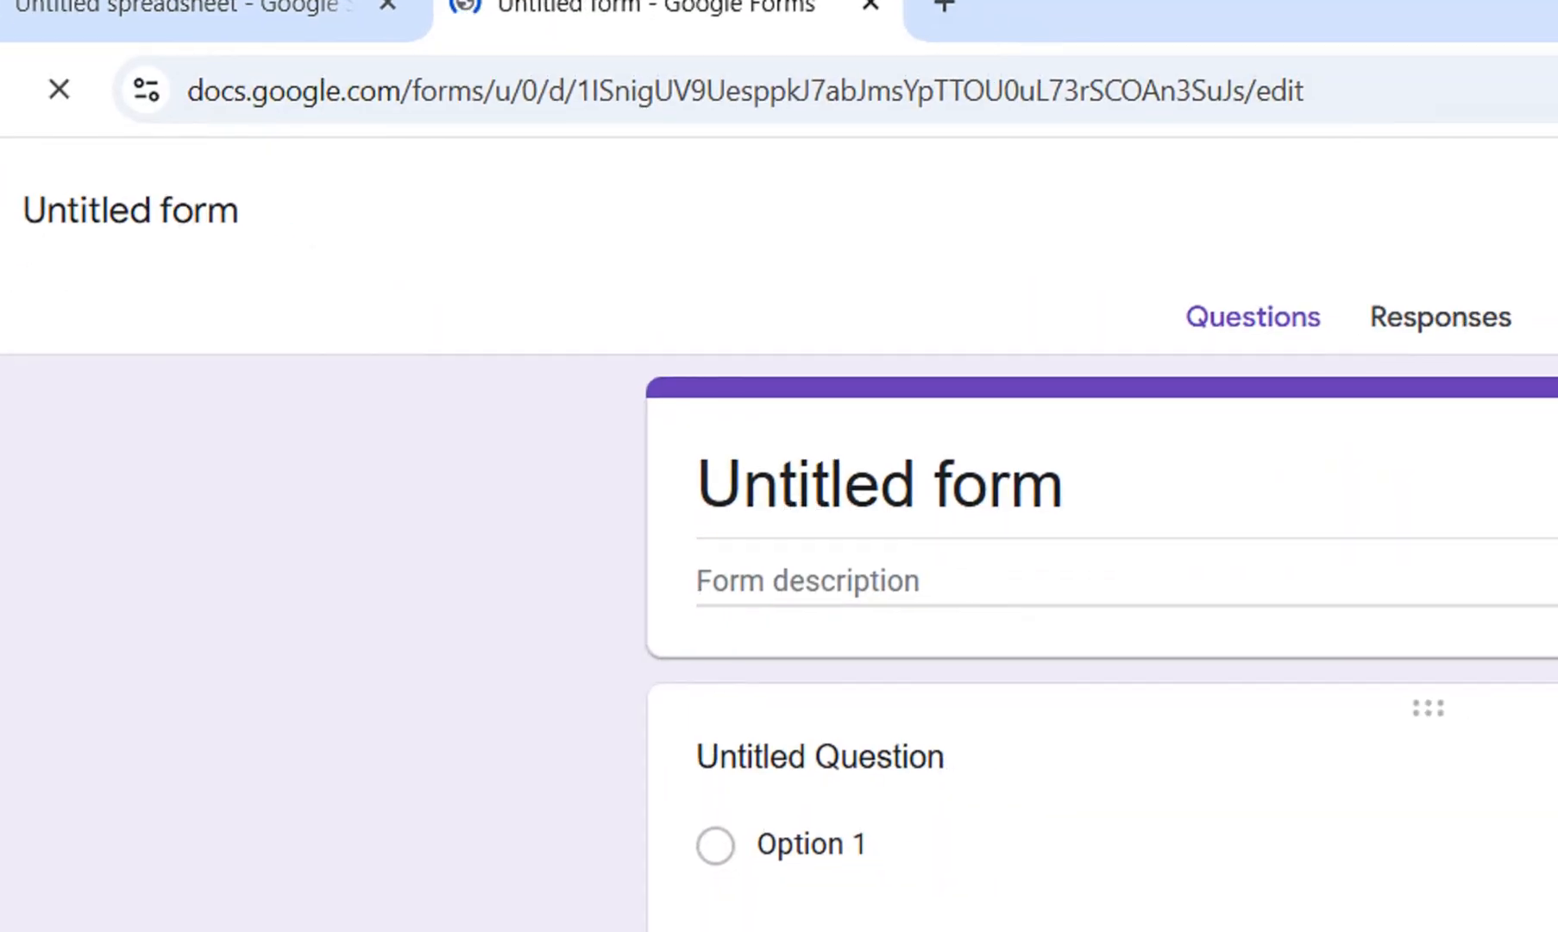
Rename the untitled spreadsheet as Attendance sheet and return to the untitled form.
left_click(298, 41)
left_click(289, 224)
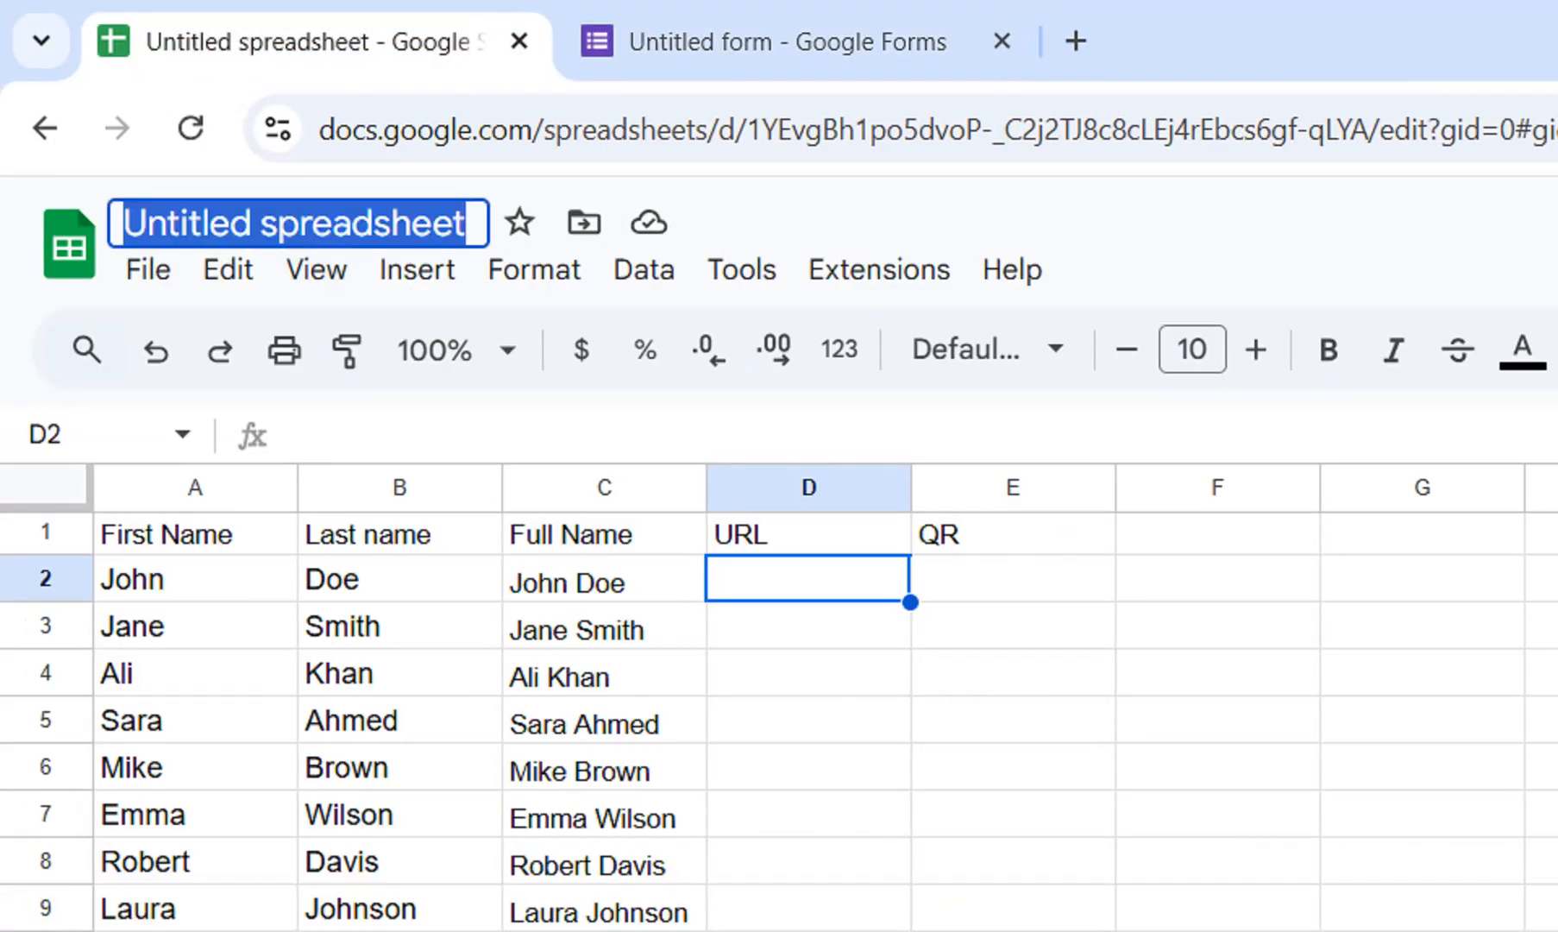
type("A")
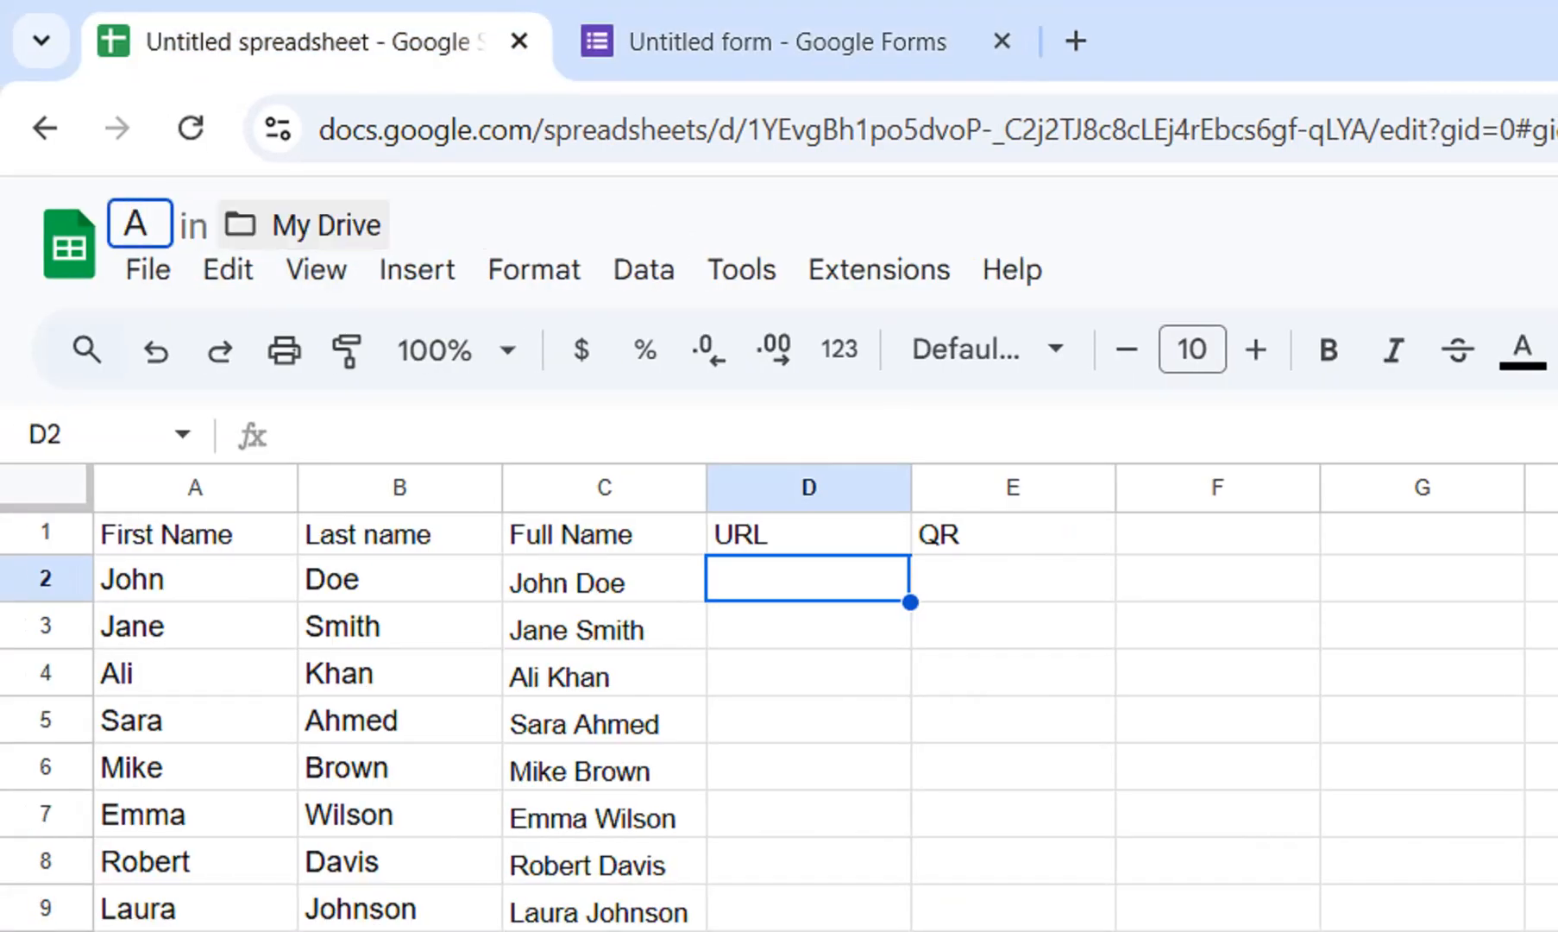
type("ttendance sheet")
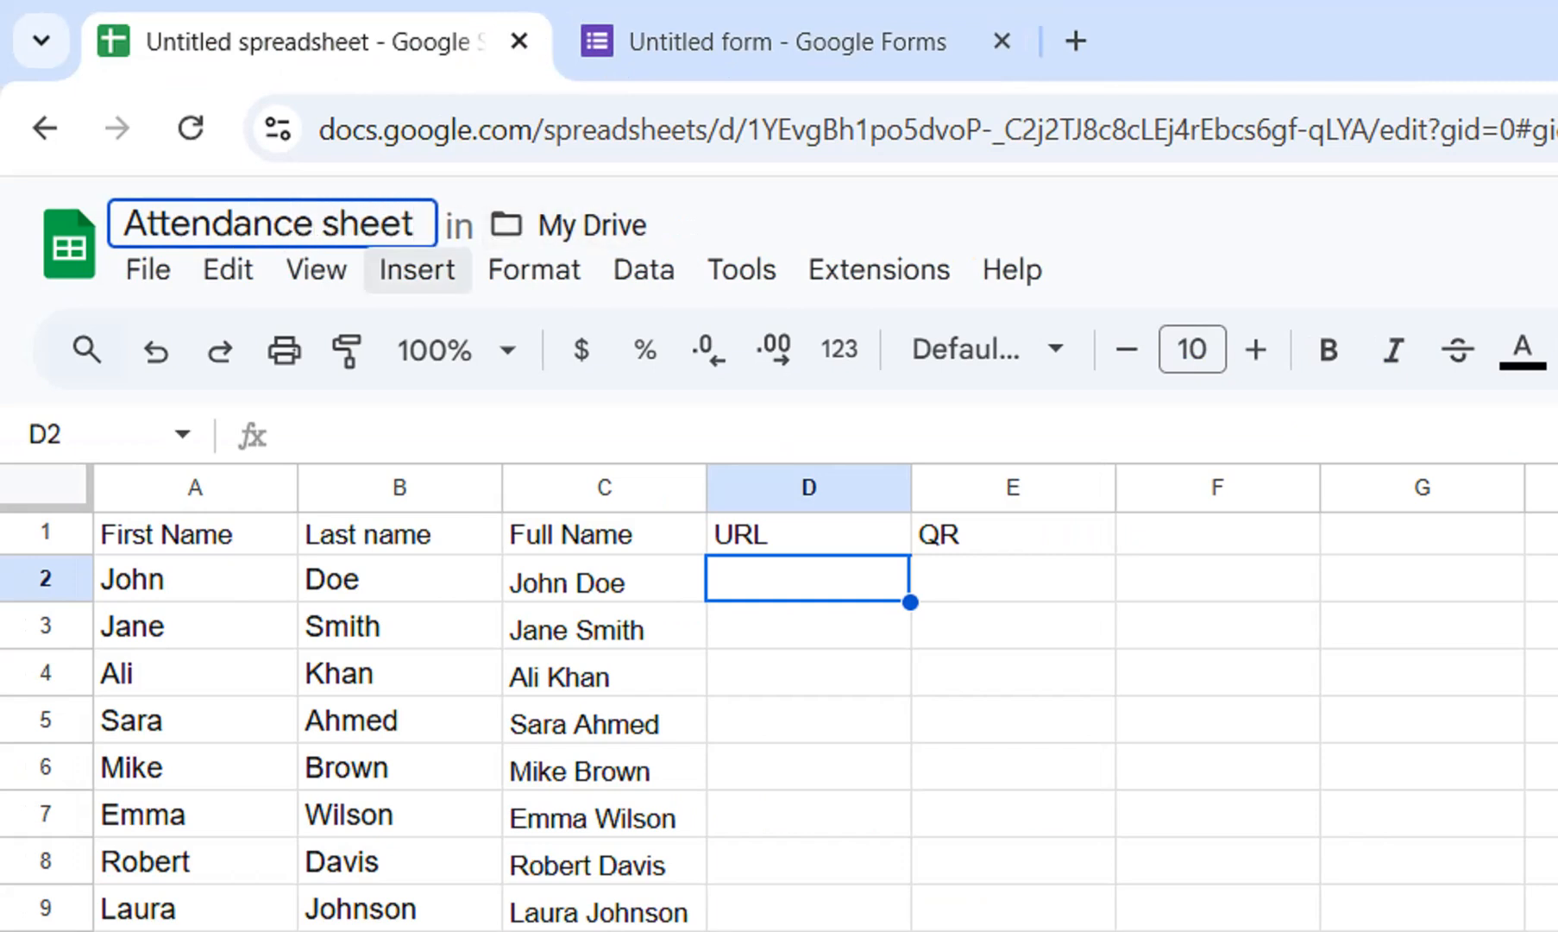
left_click(781, 42)
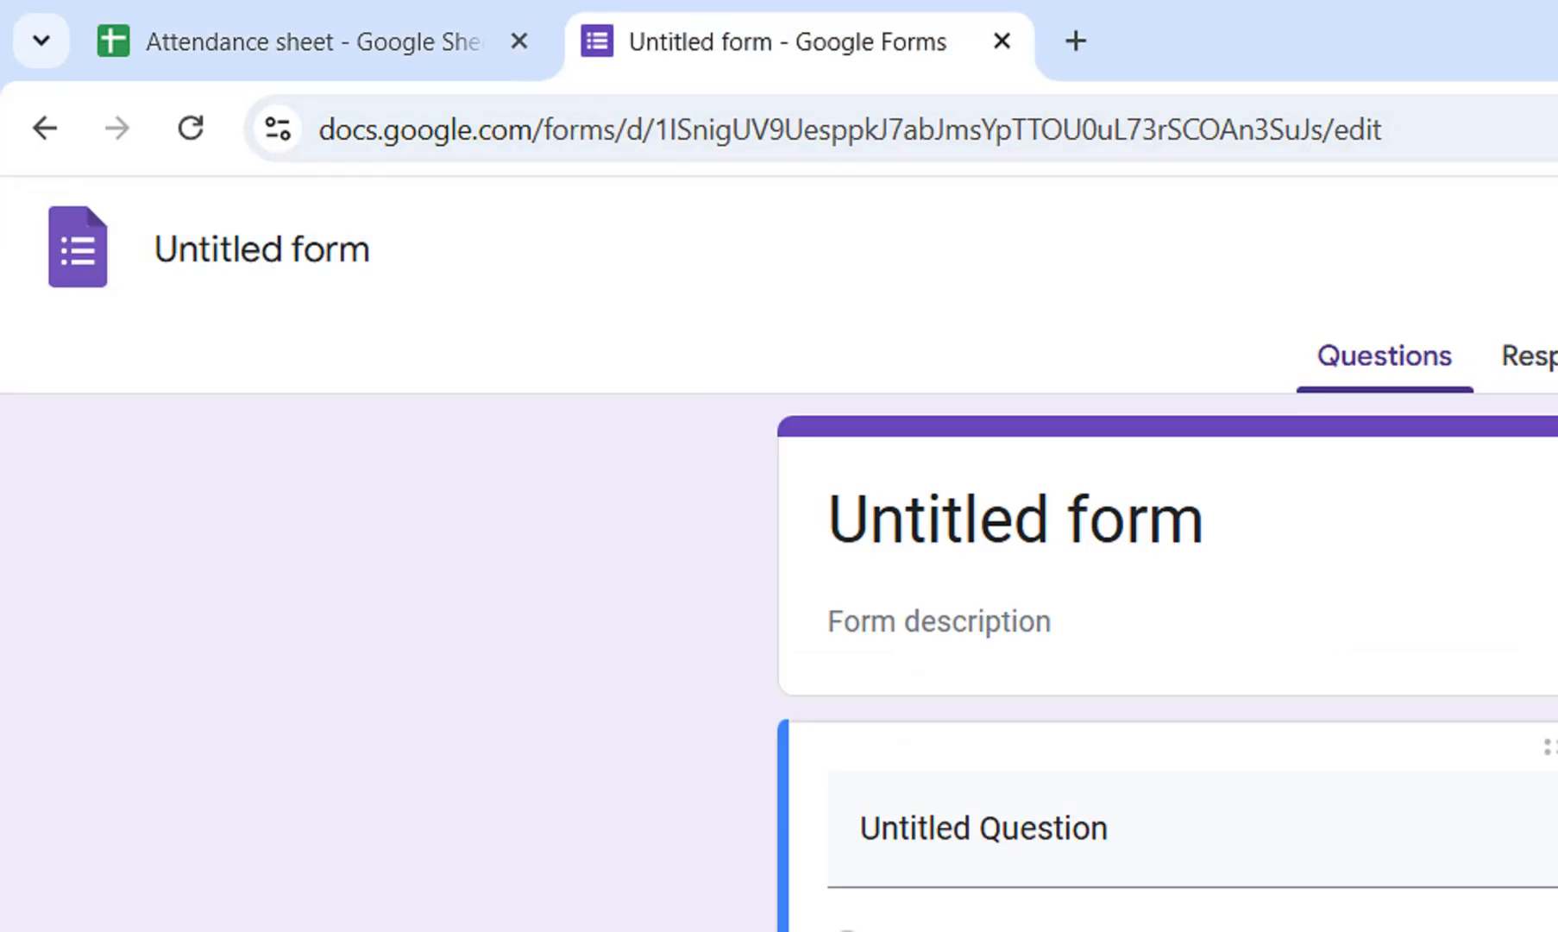
Rename the untitled form as Attendance Sheet, correcting the spelling of the first word.
left_click(271, 251)
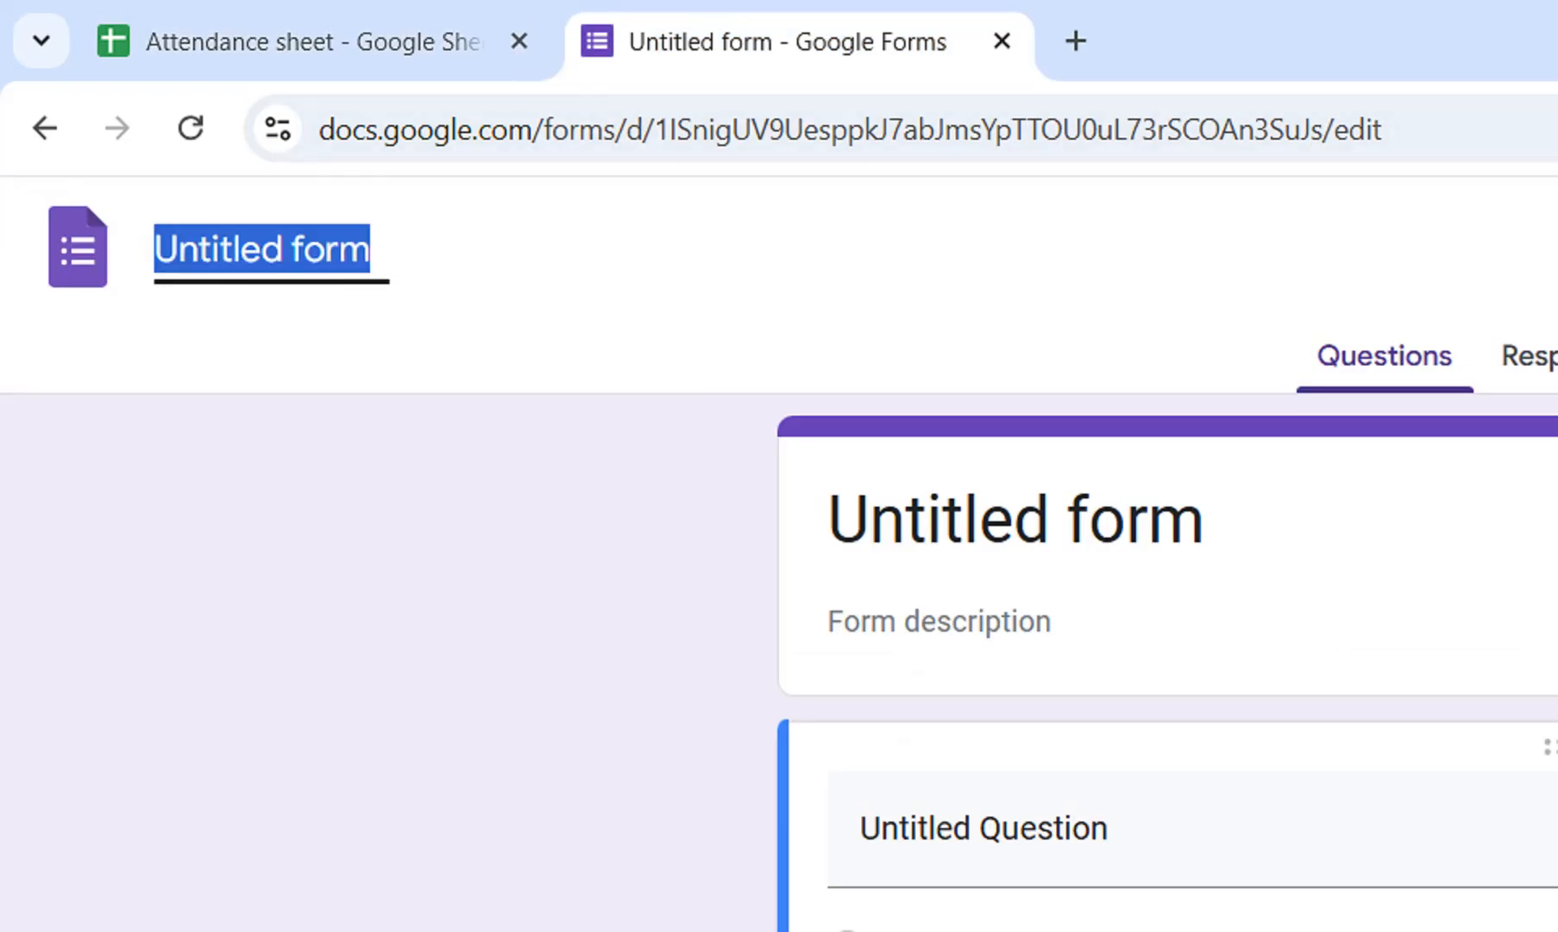
type("Atendan")
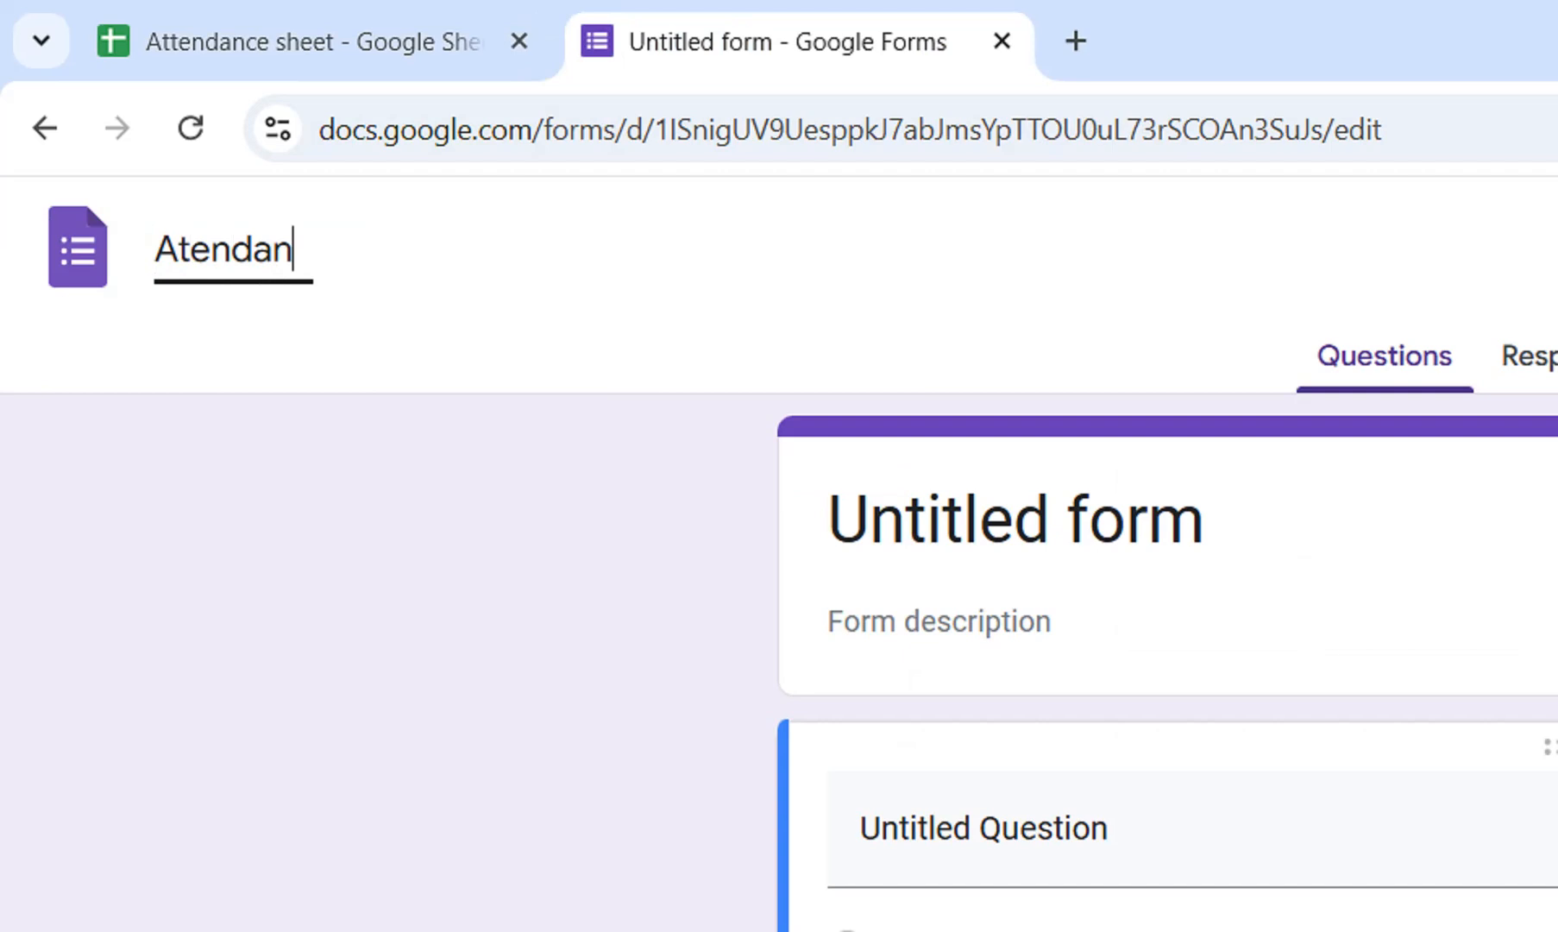
type("ce hset")
key("BackSpace")
key("BackSpace")
key("BackSpace")
key("BackSpace")
type("Sheet")
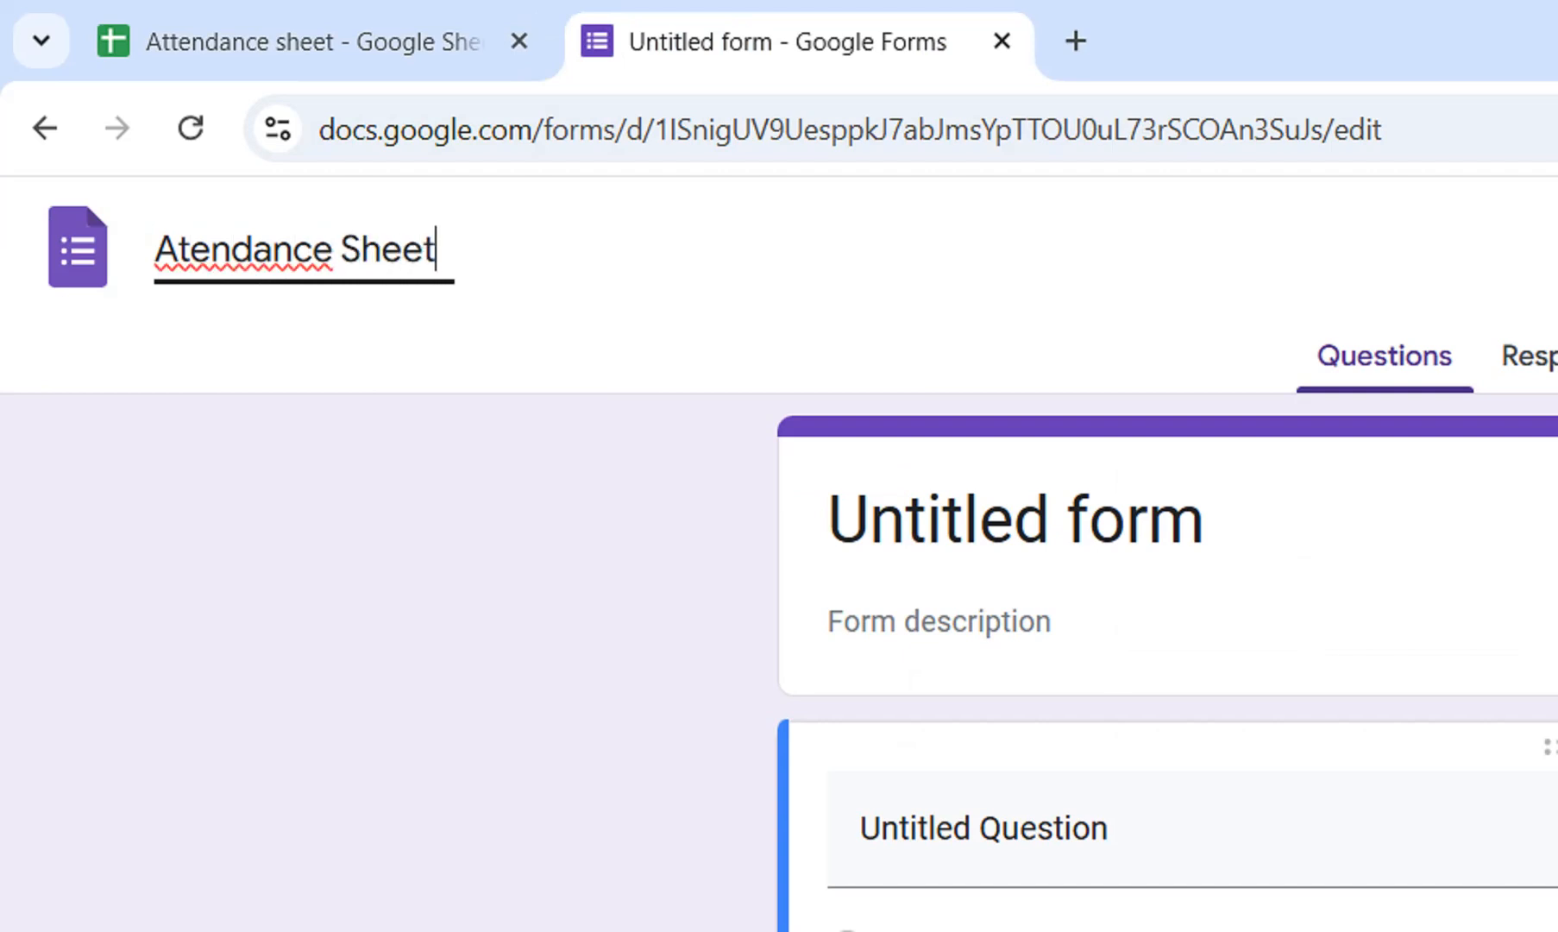
left_click(231, 248)
right_click(231, 248)
left_click(323, 299)
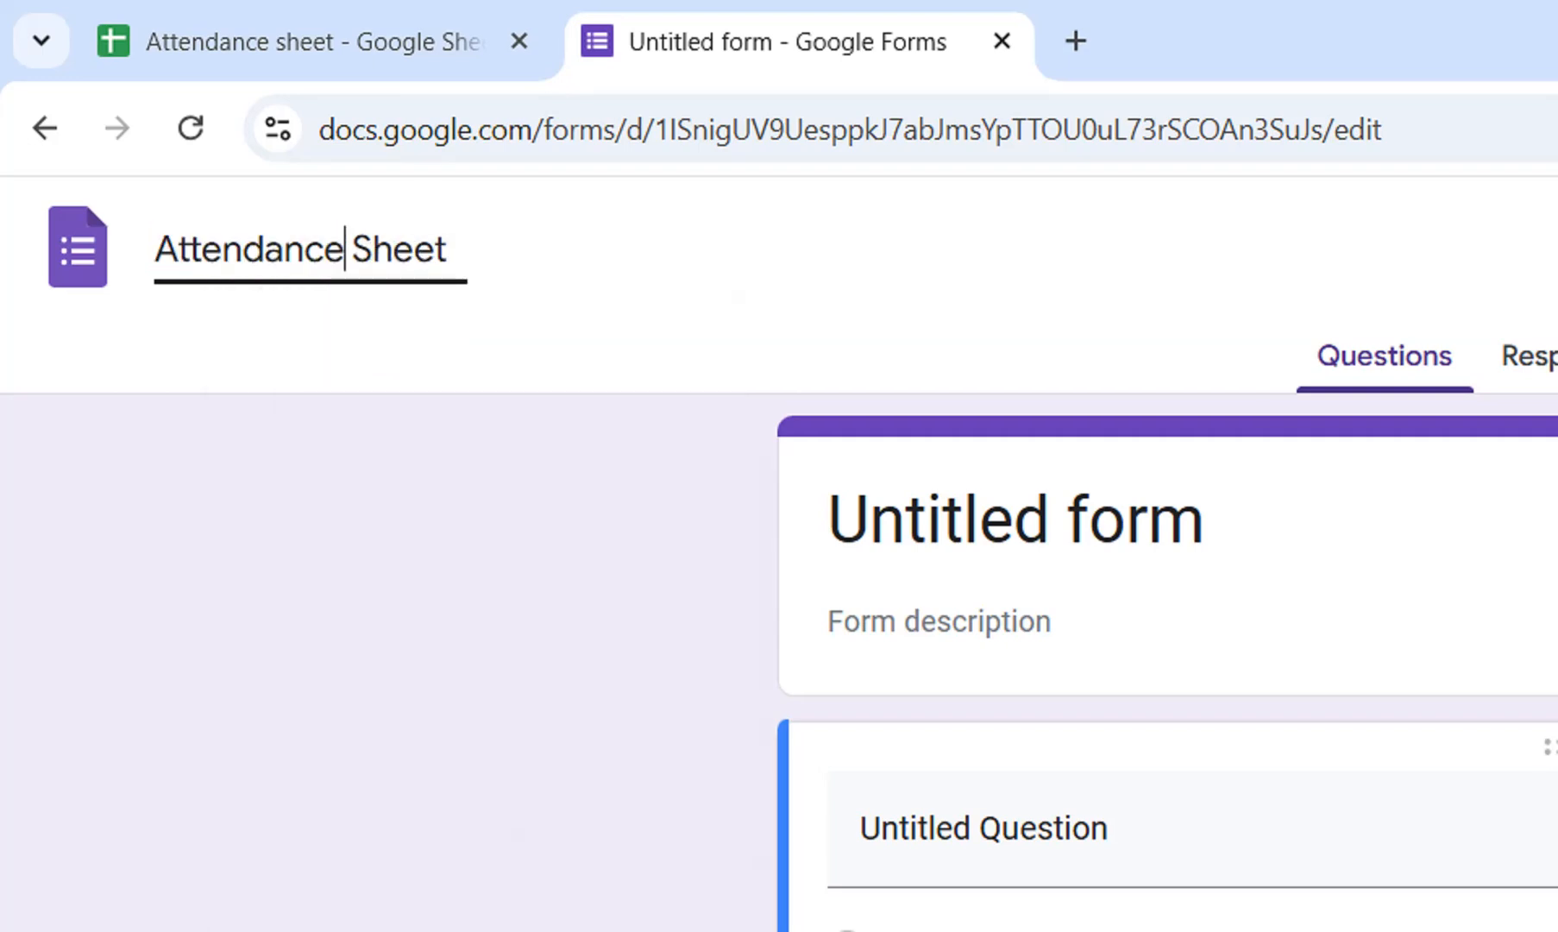
left_click(302, 41)
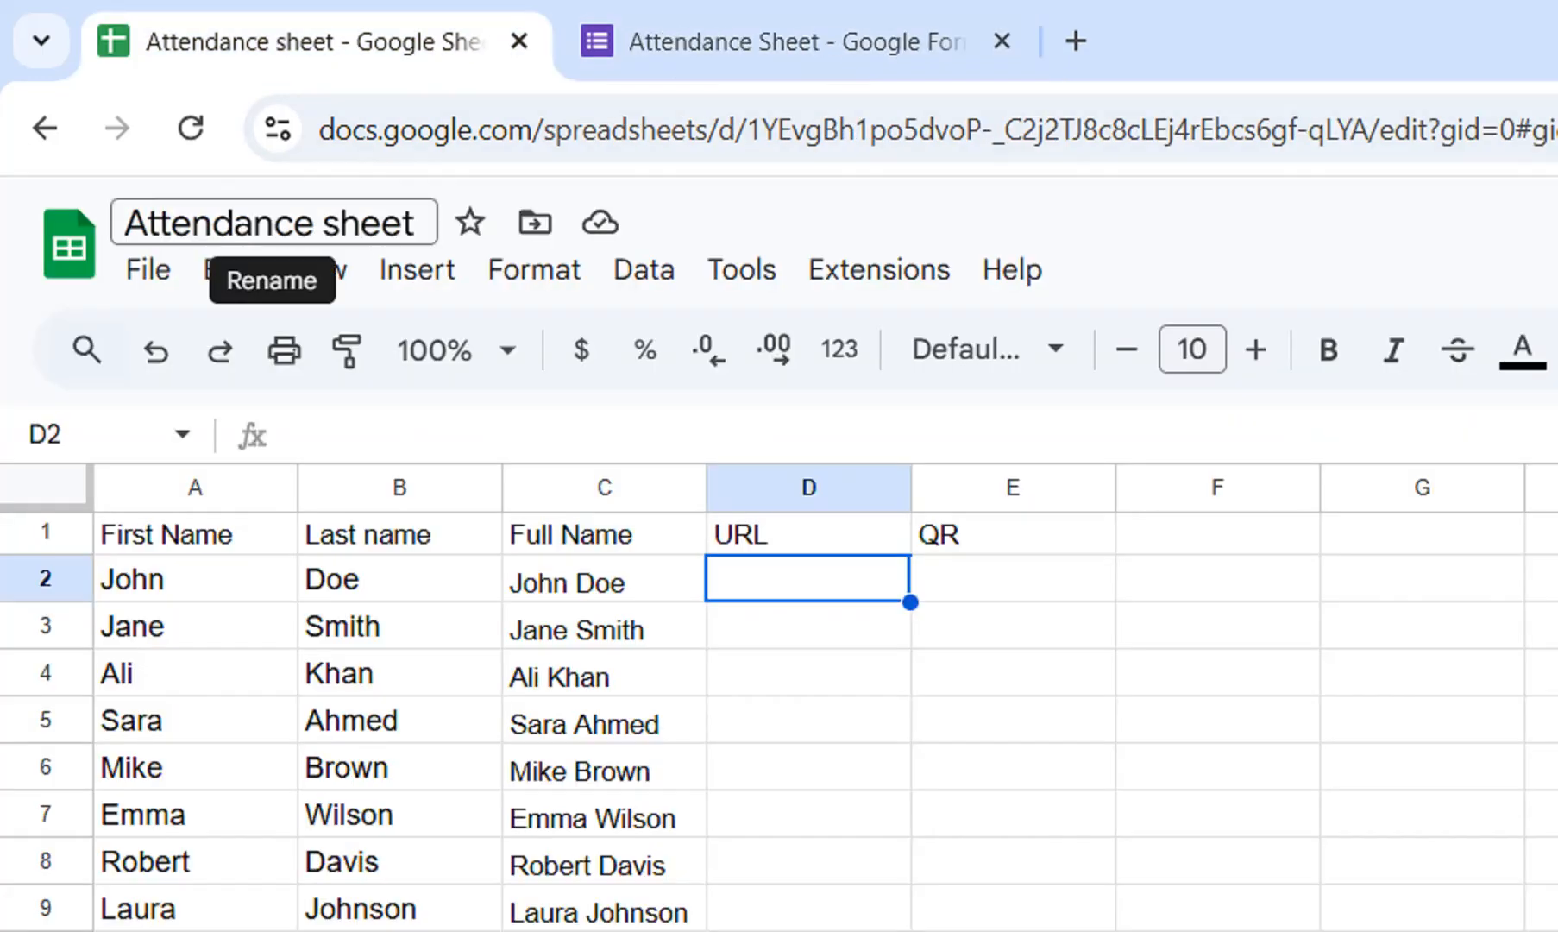
left_click(777, 41)
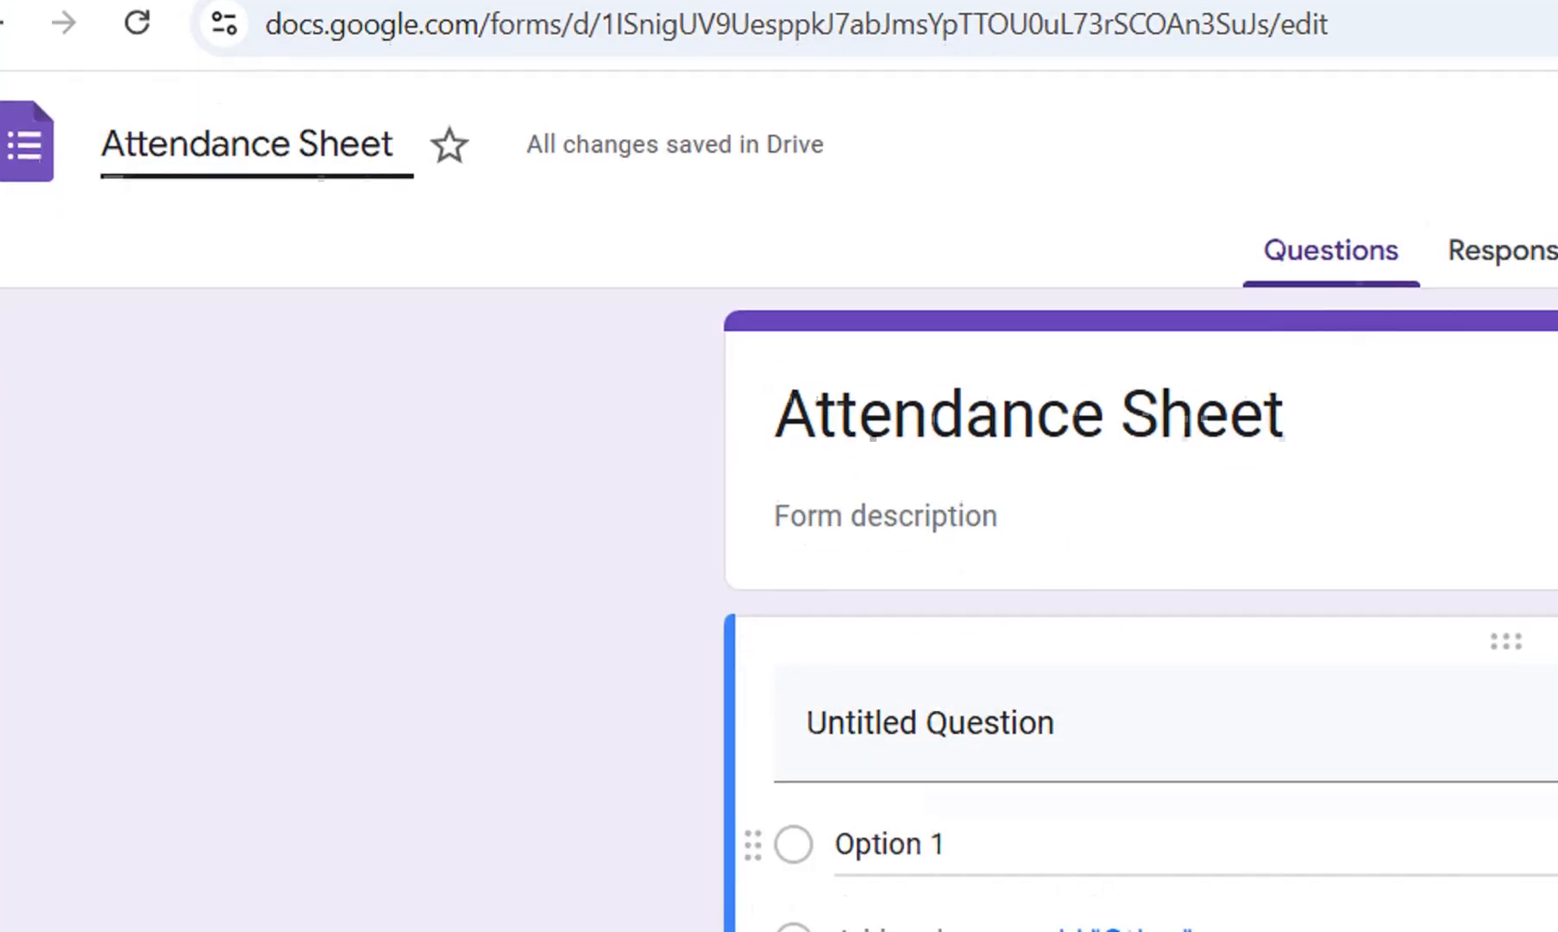
Title the first question Name and set its type to Multiple choice.
left_click(930, 723)
type("Name")
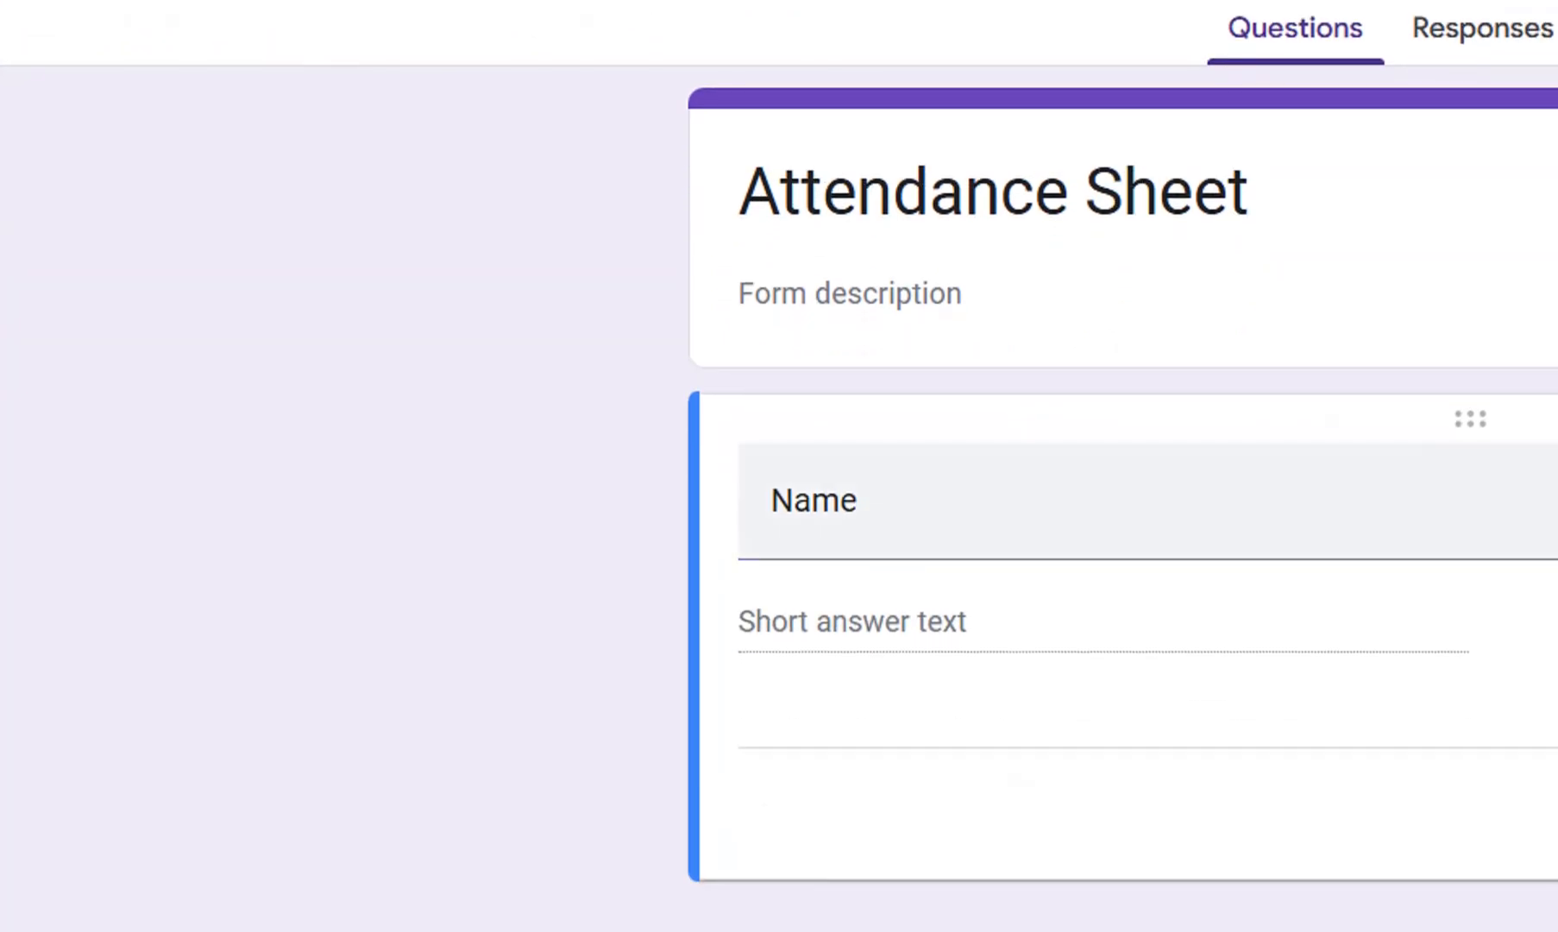
left_click(814, 669)
left_click(1079, 491)
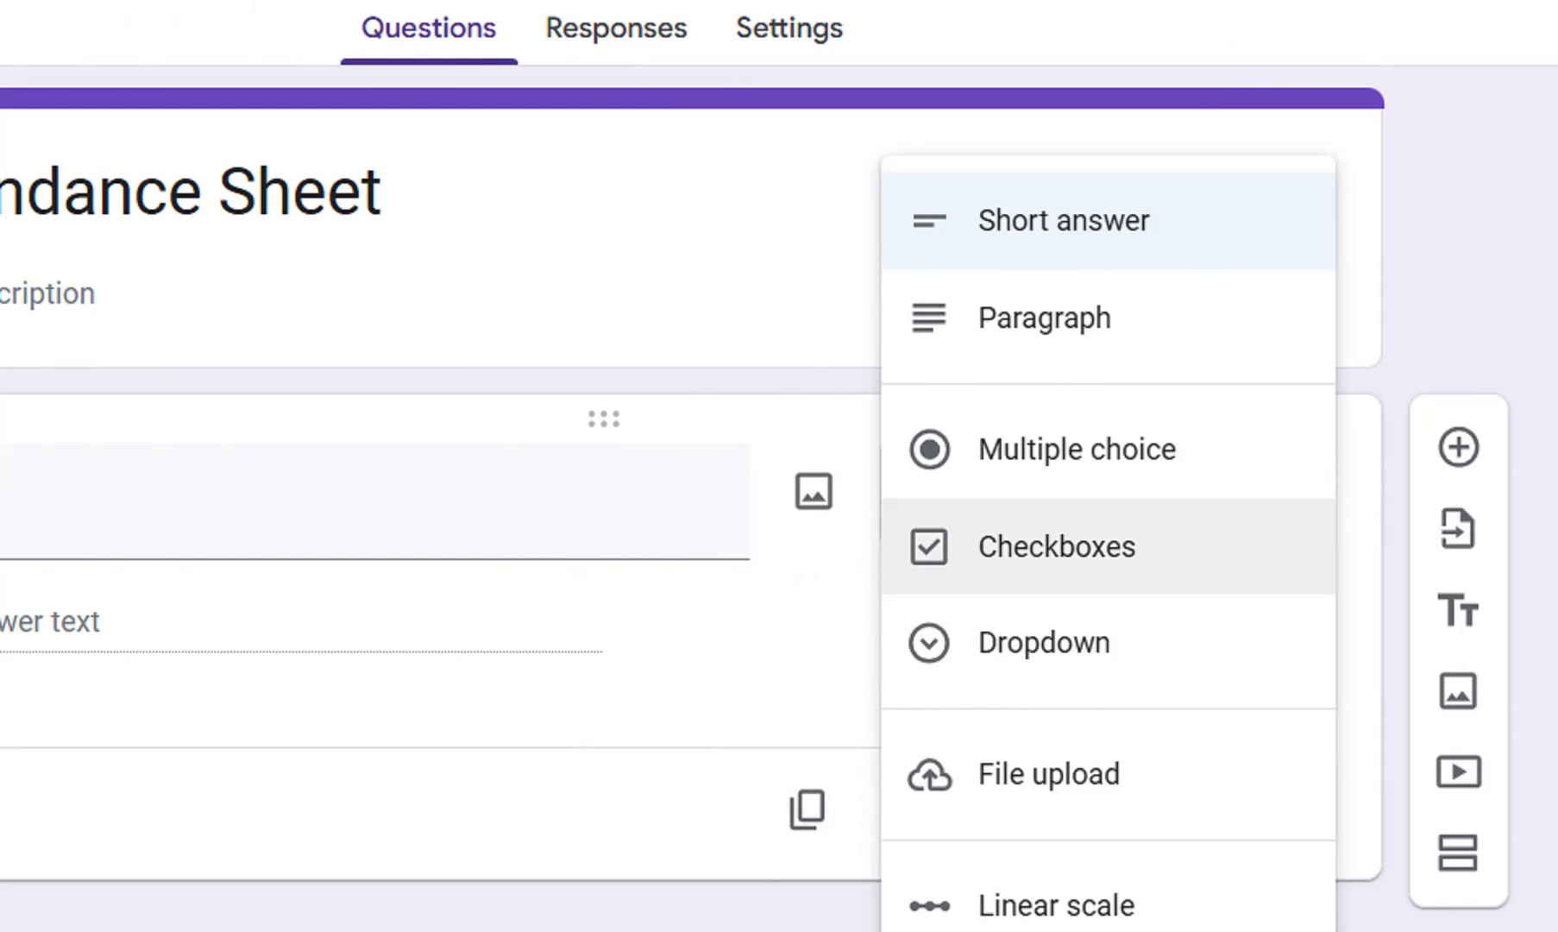
left_click(1077, 449)
Copy the full names in C2:C11 of the attendance spreadsheet and paste them as the Name question's options, starting at Option 1.
left_click(440, 623)
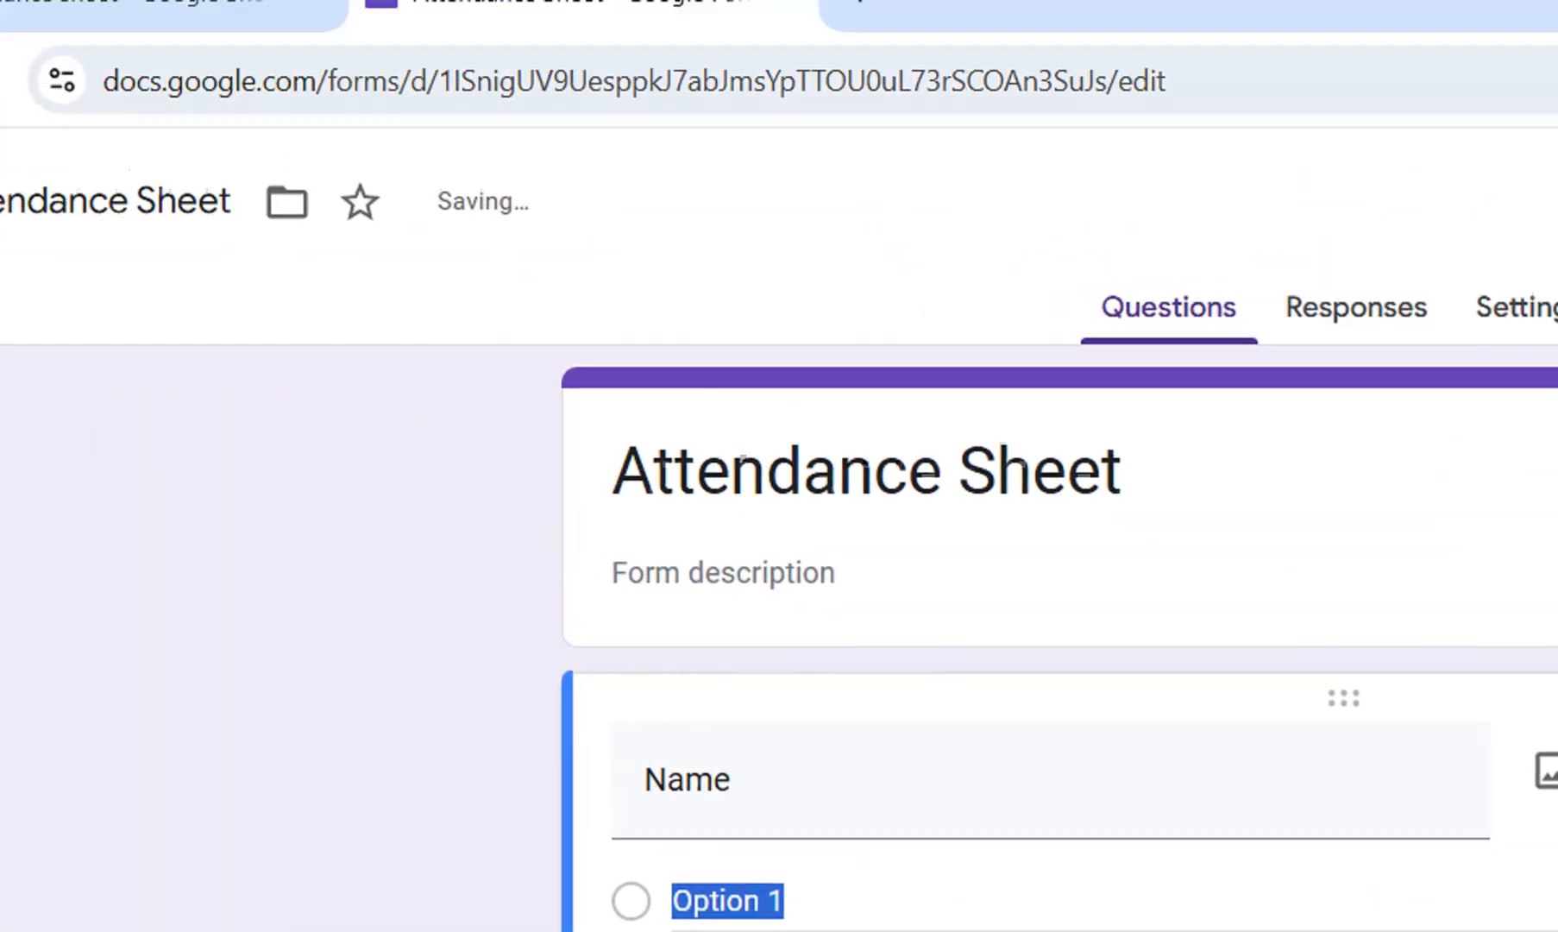
left_click(192, 42)
left_click_drag(508, 580, 508, 779)
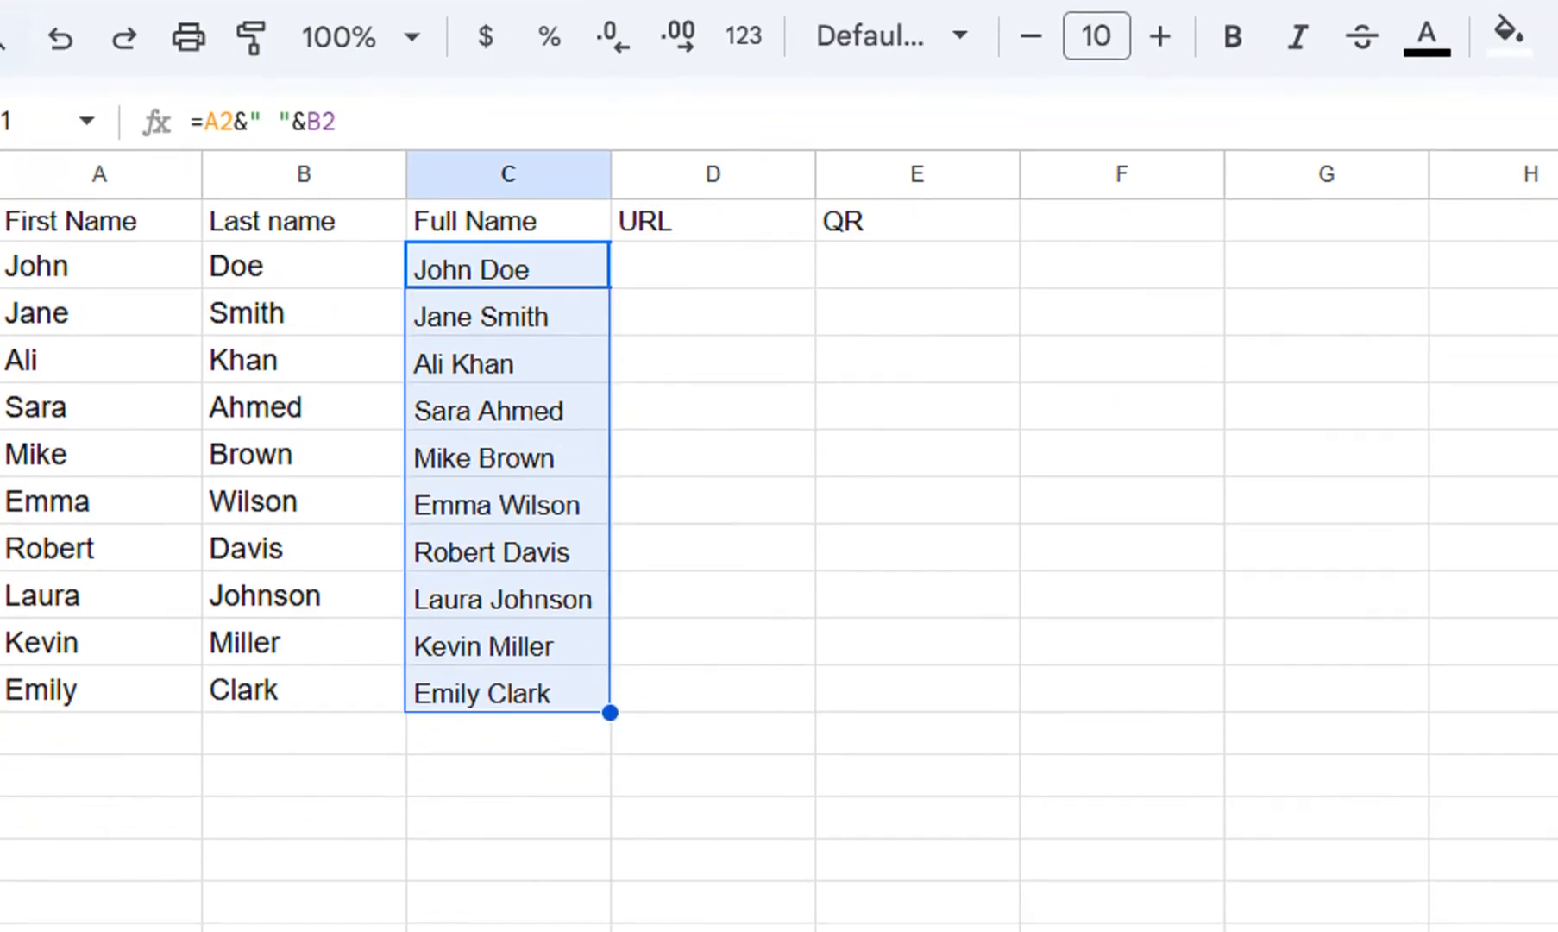
key("ctrl+c")
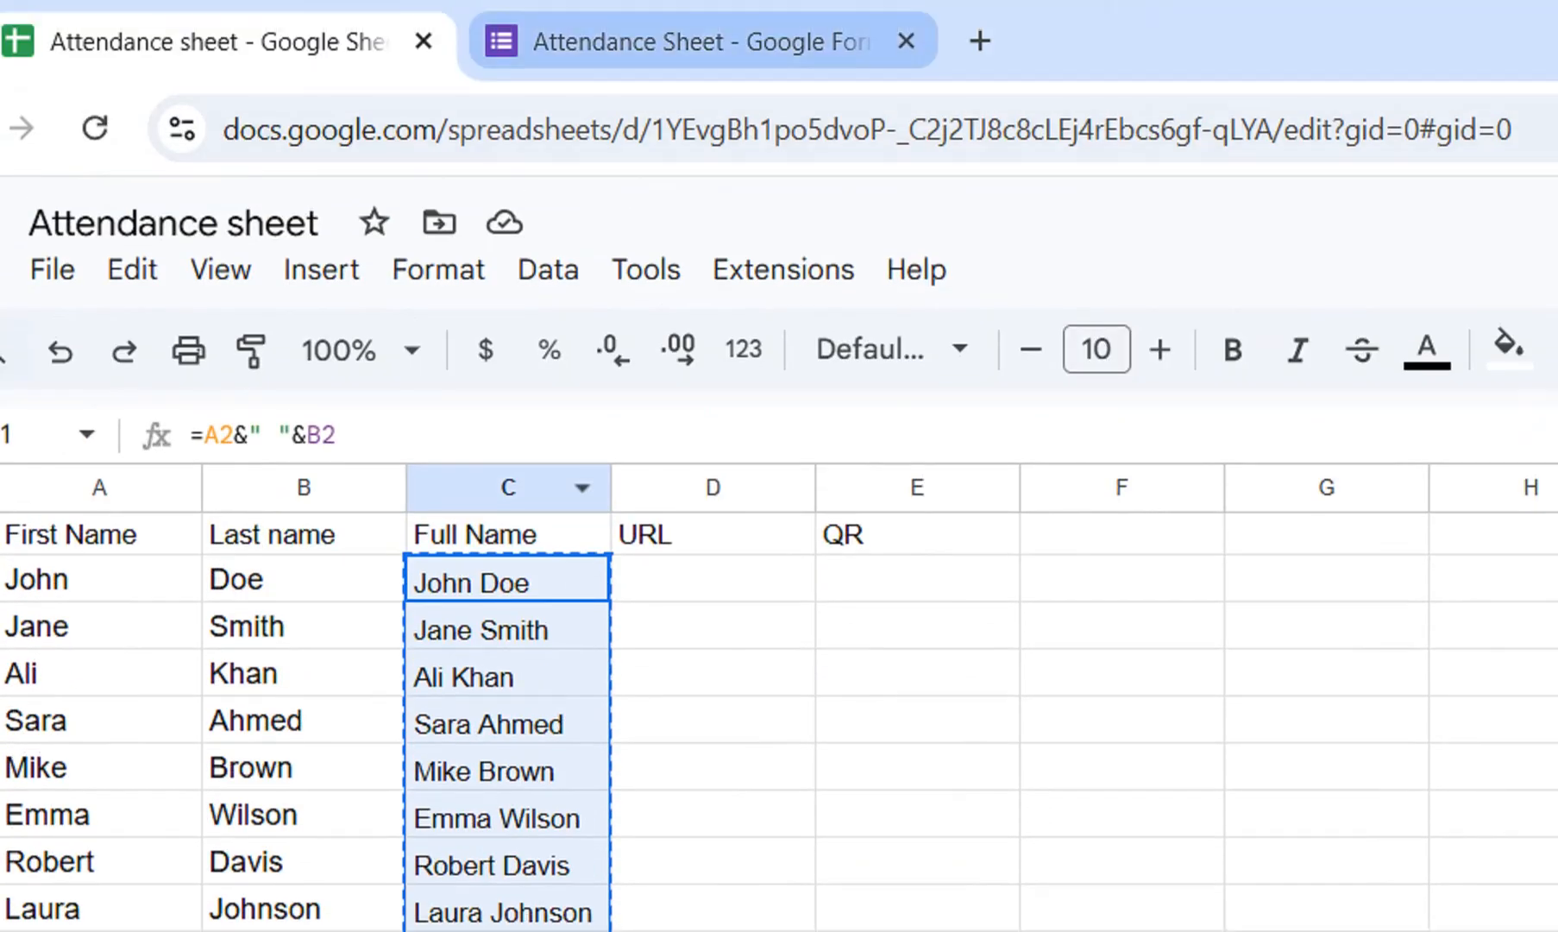
left_click(696, 40)
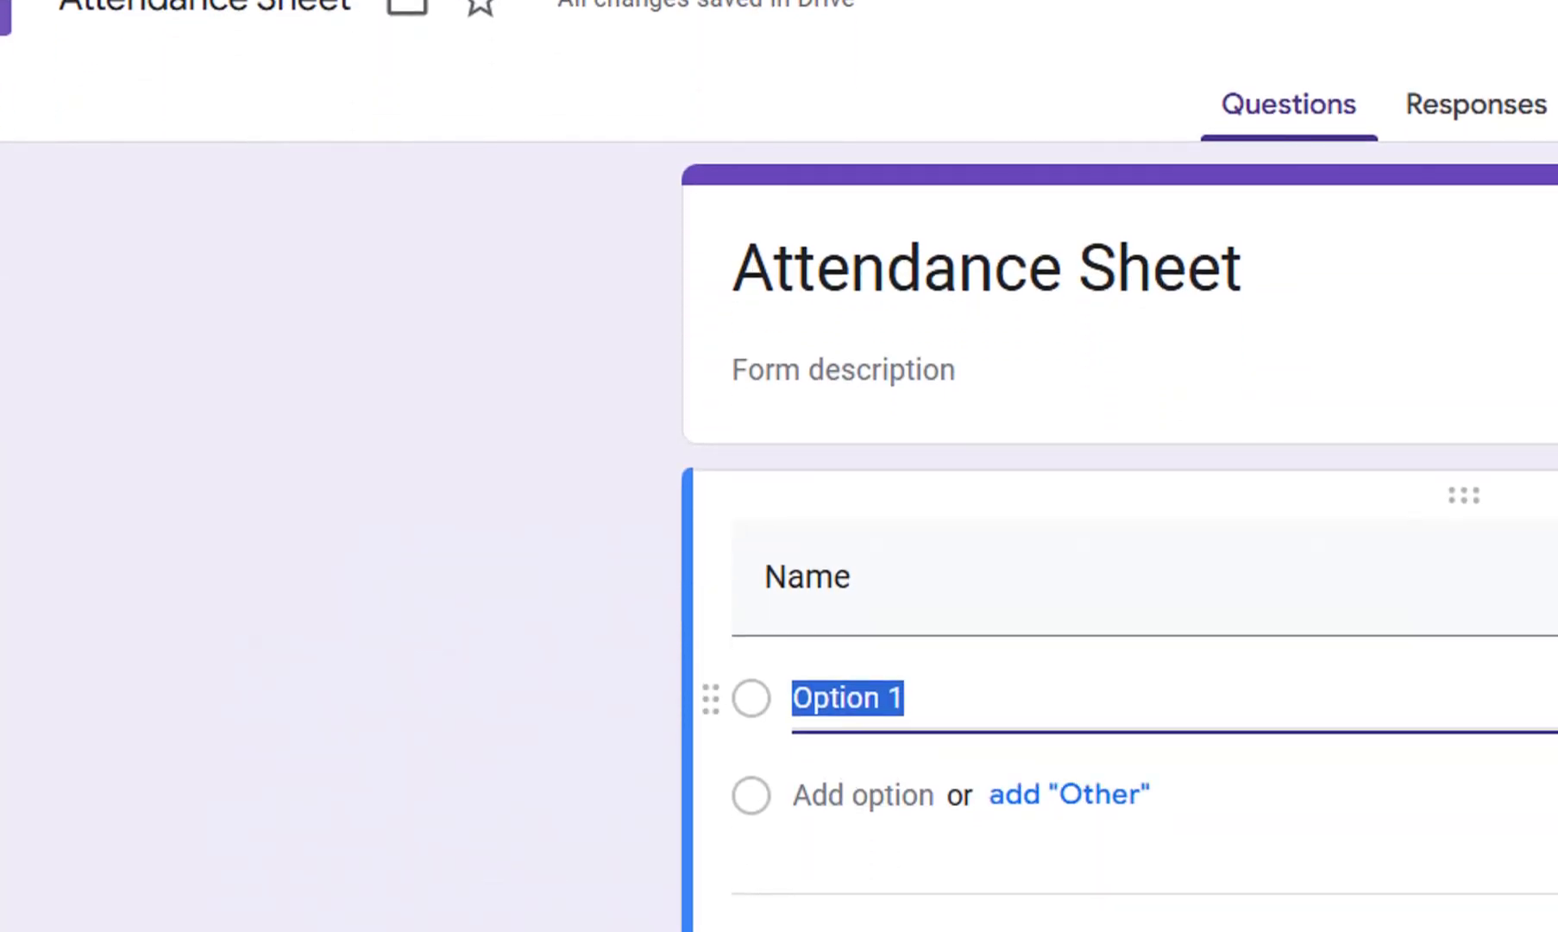
key("ctrl+v")
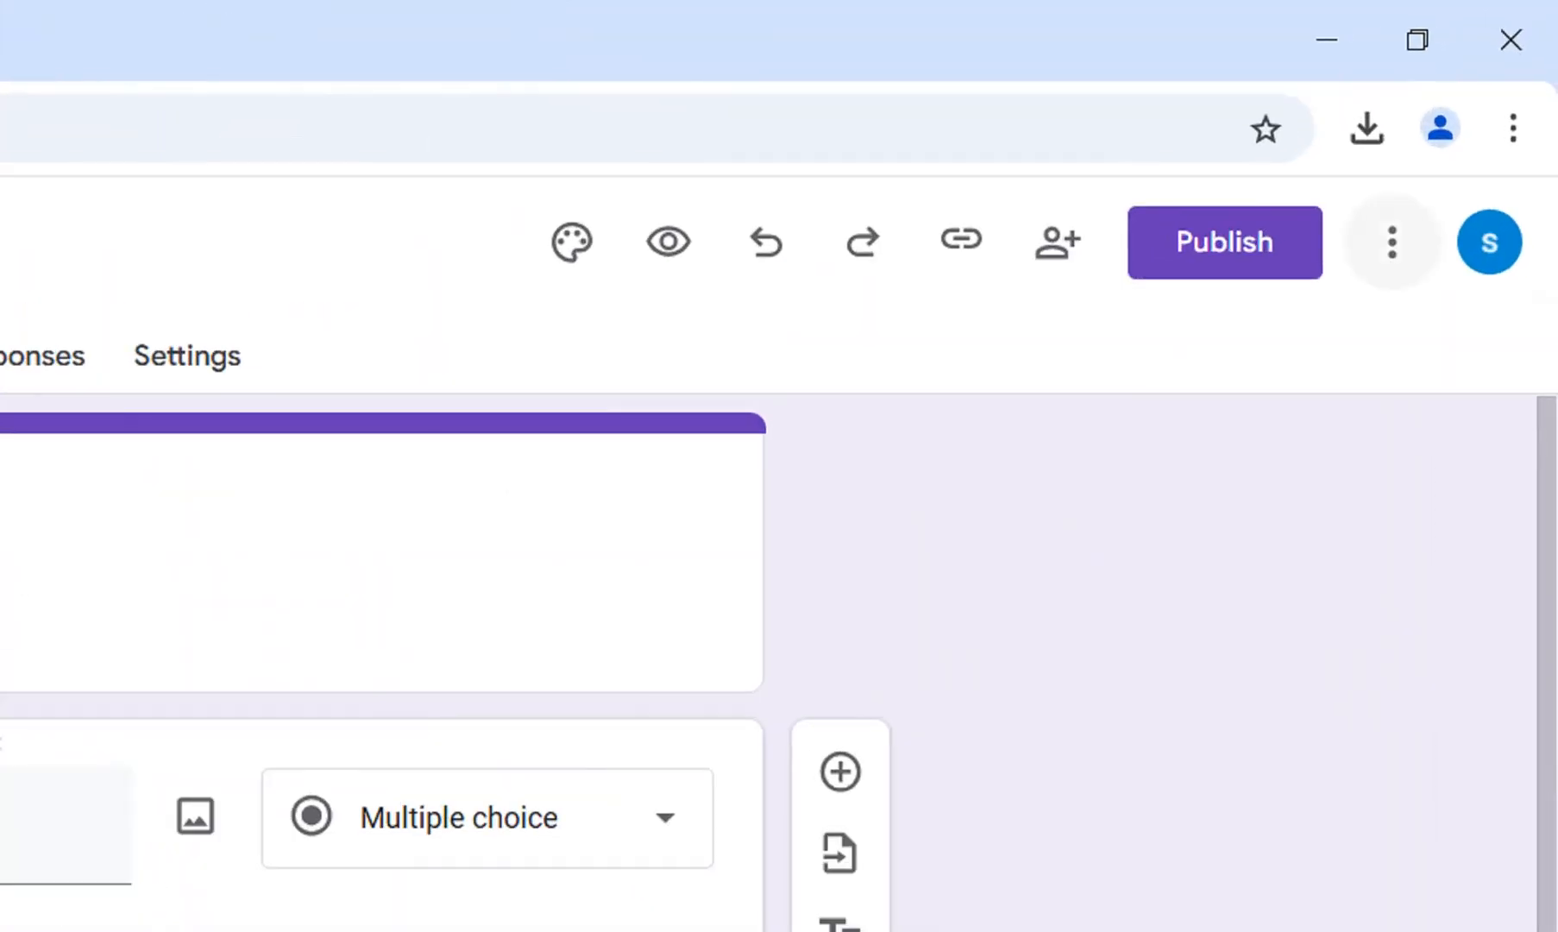
Open the form's pre-fill page and check the Name options against the form editor.
left_click(1392, 241)
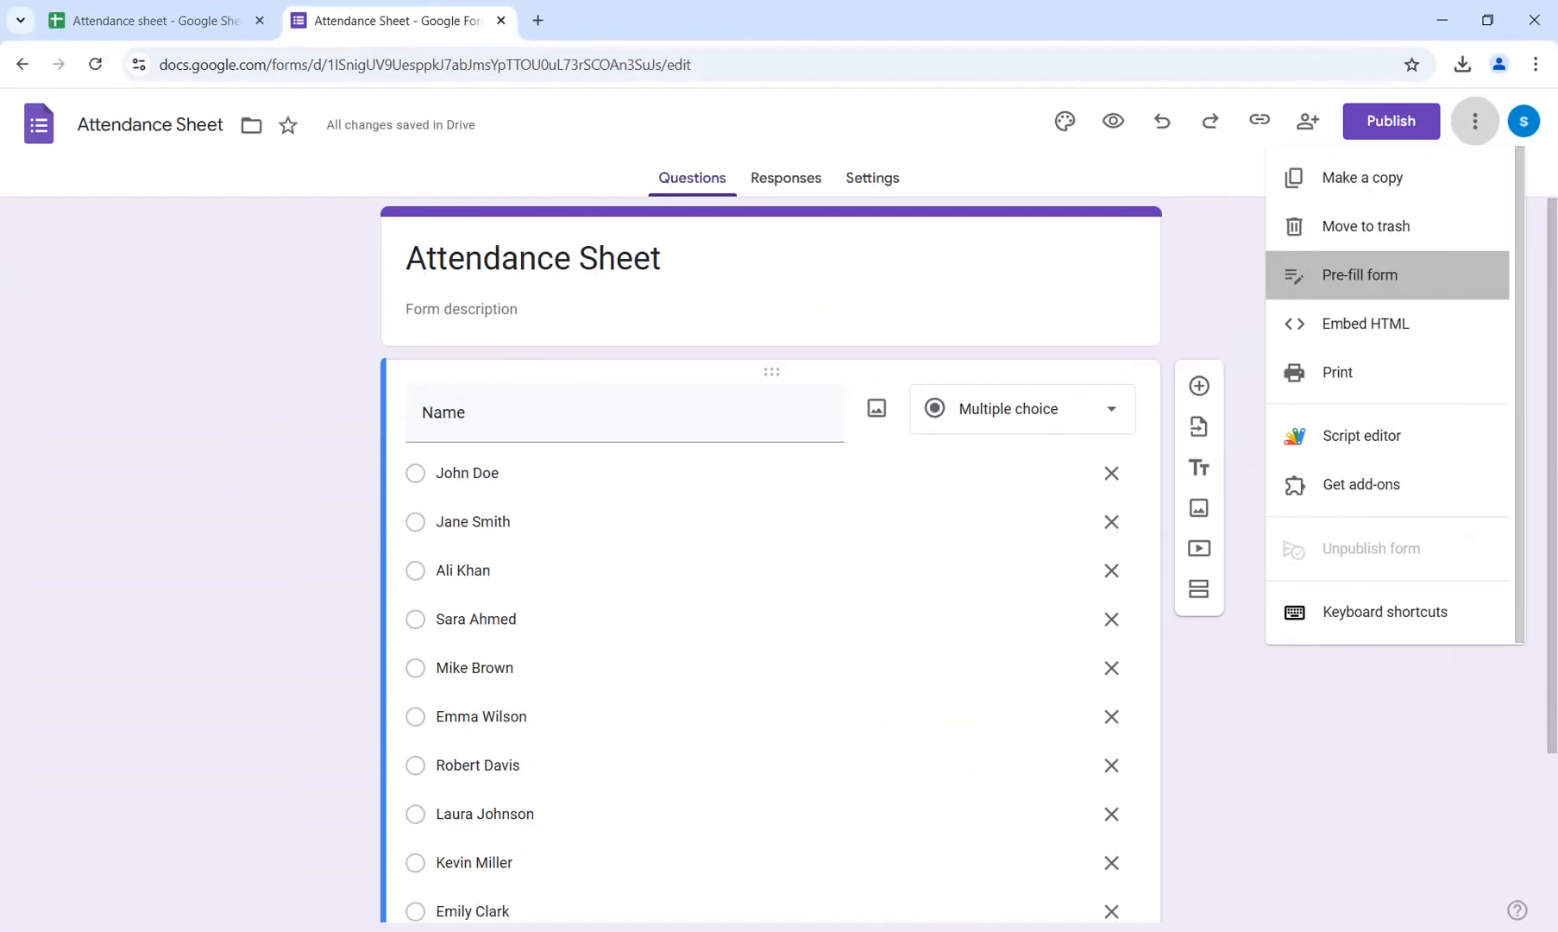
left_click(1162, 550)
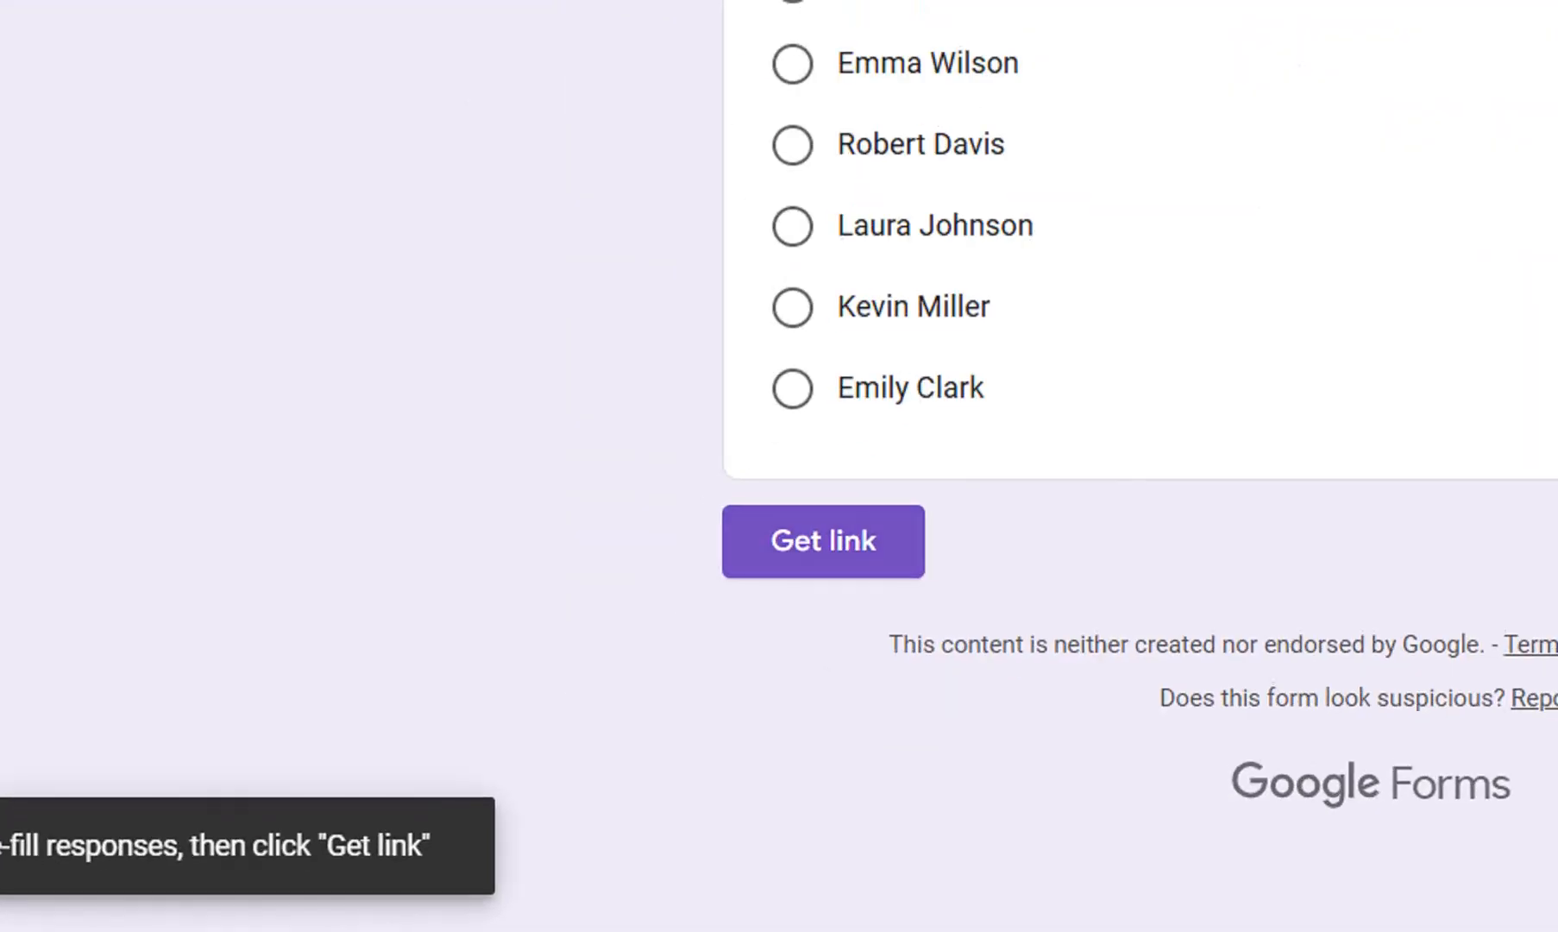
left_click(505, 737)
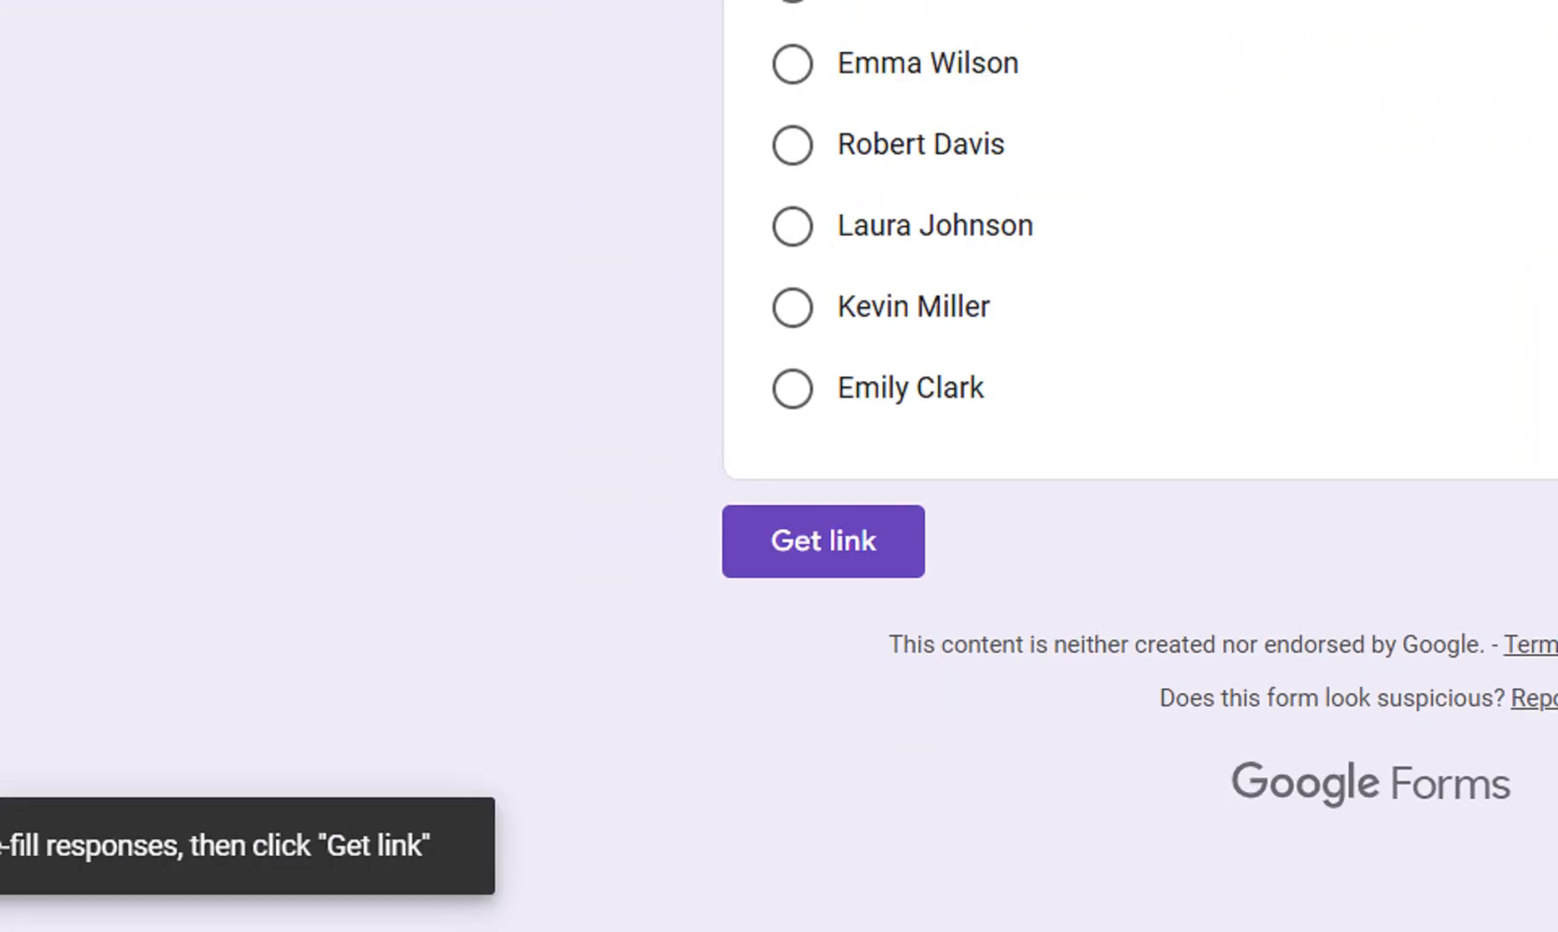
left_click(824, 541)
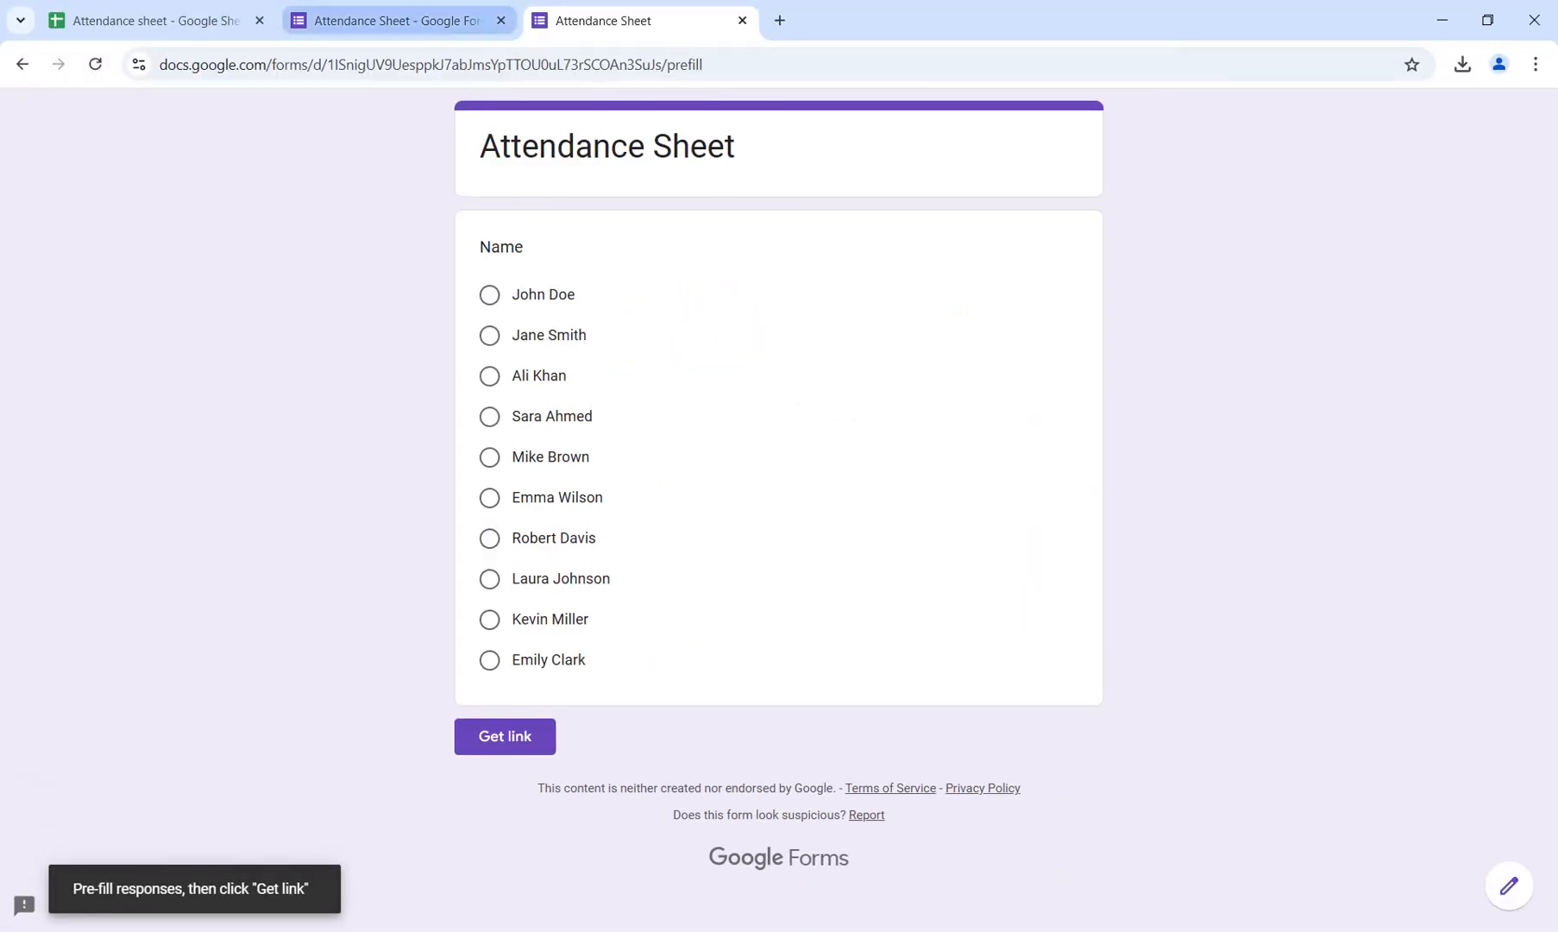
left_click(397, 20)
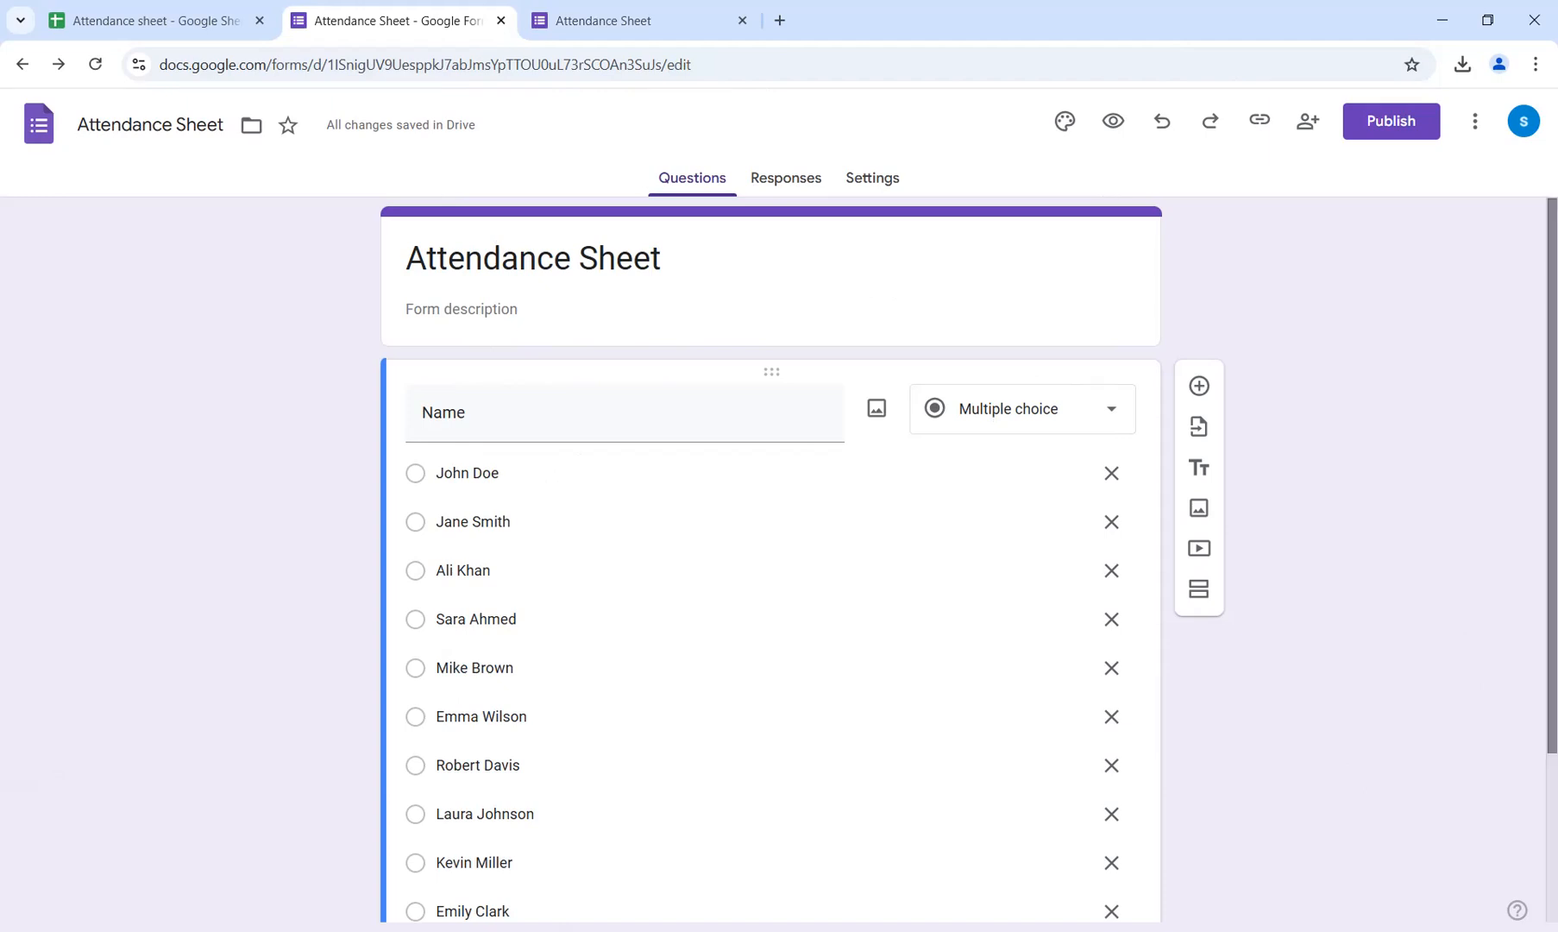
scroll(691, 449, "down", 3)
left_click(643, 20)
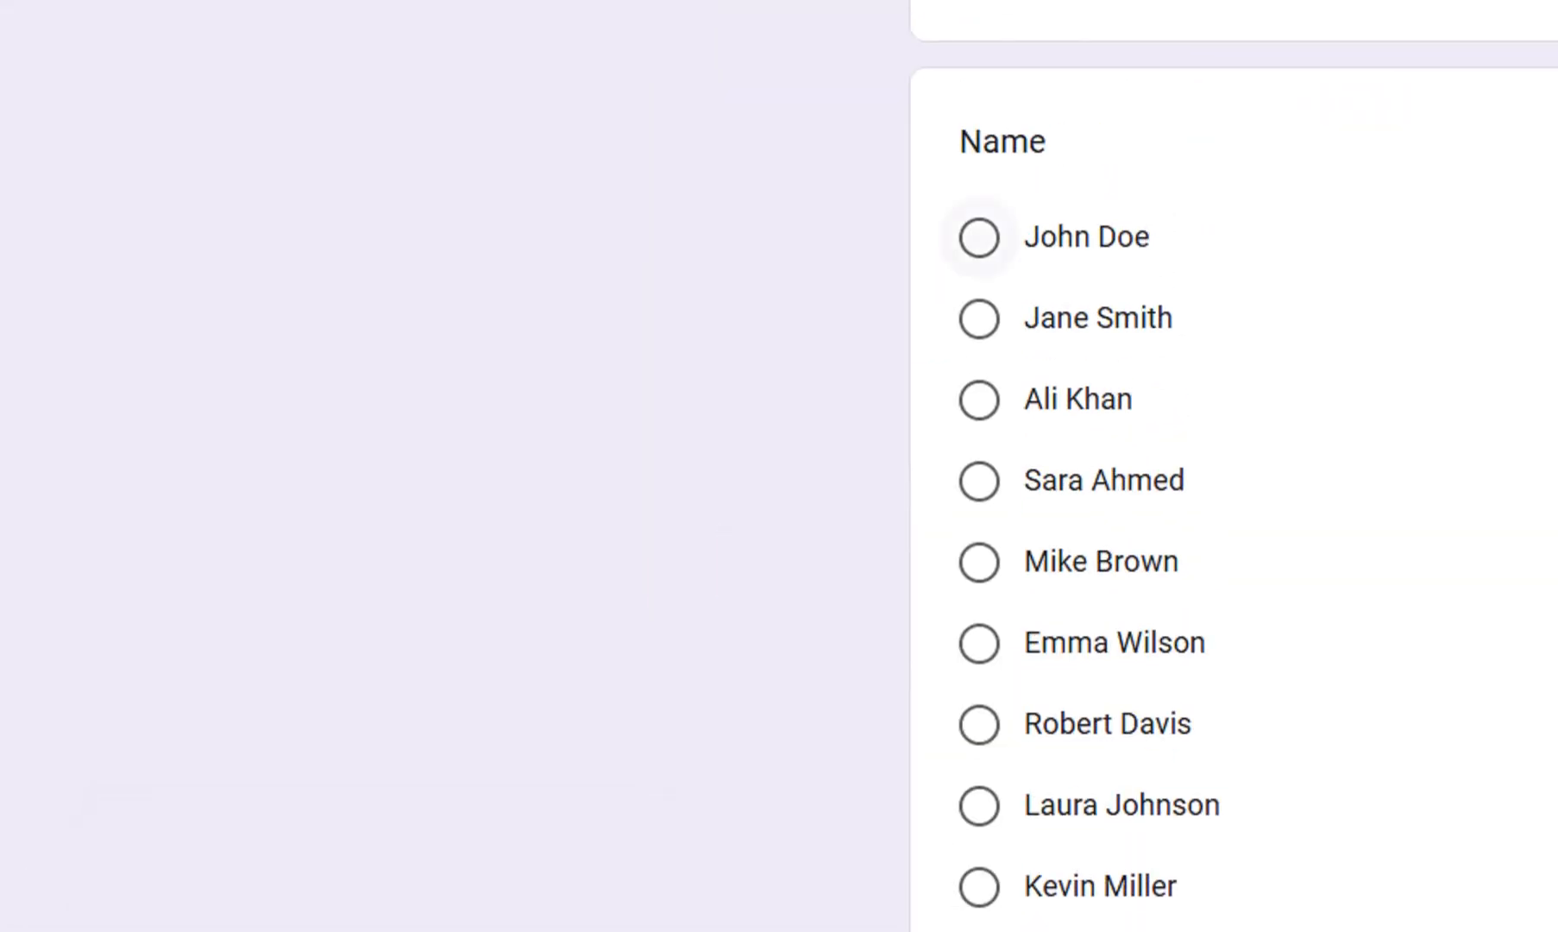
Generate a pre-filled link with the first name chosen and paste it into D2 of the attendance spreadsheet.
left_click(979, 237)
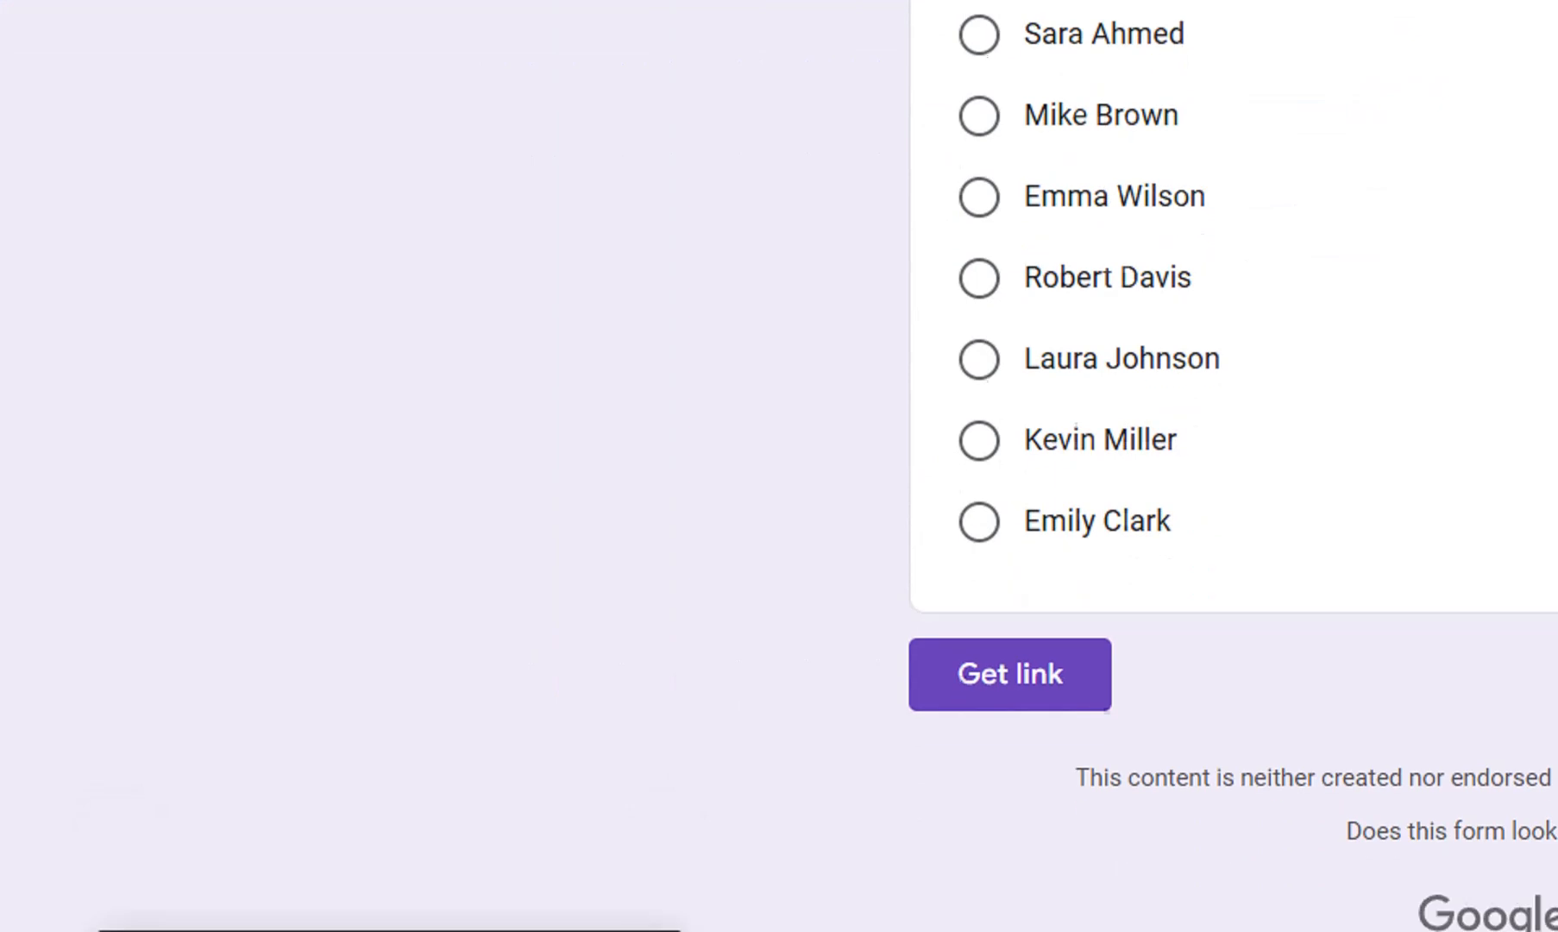
left_click(1001, 654)
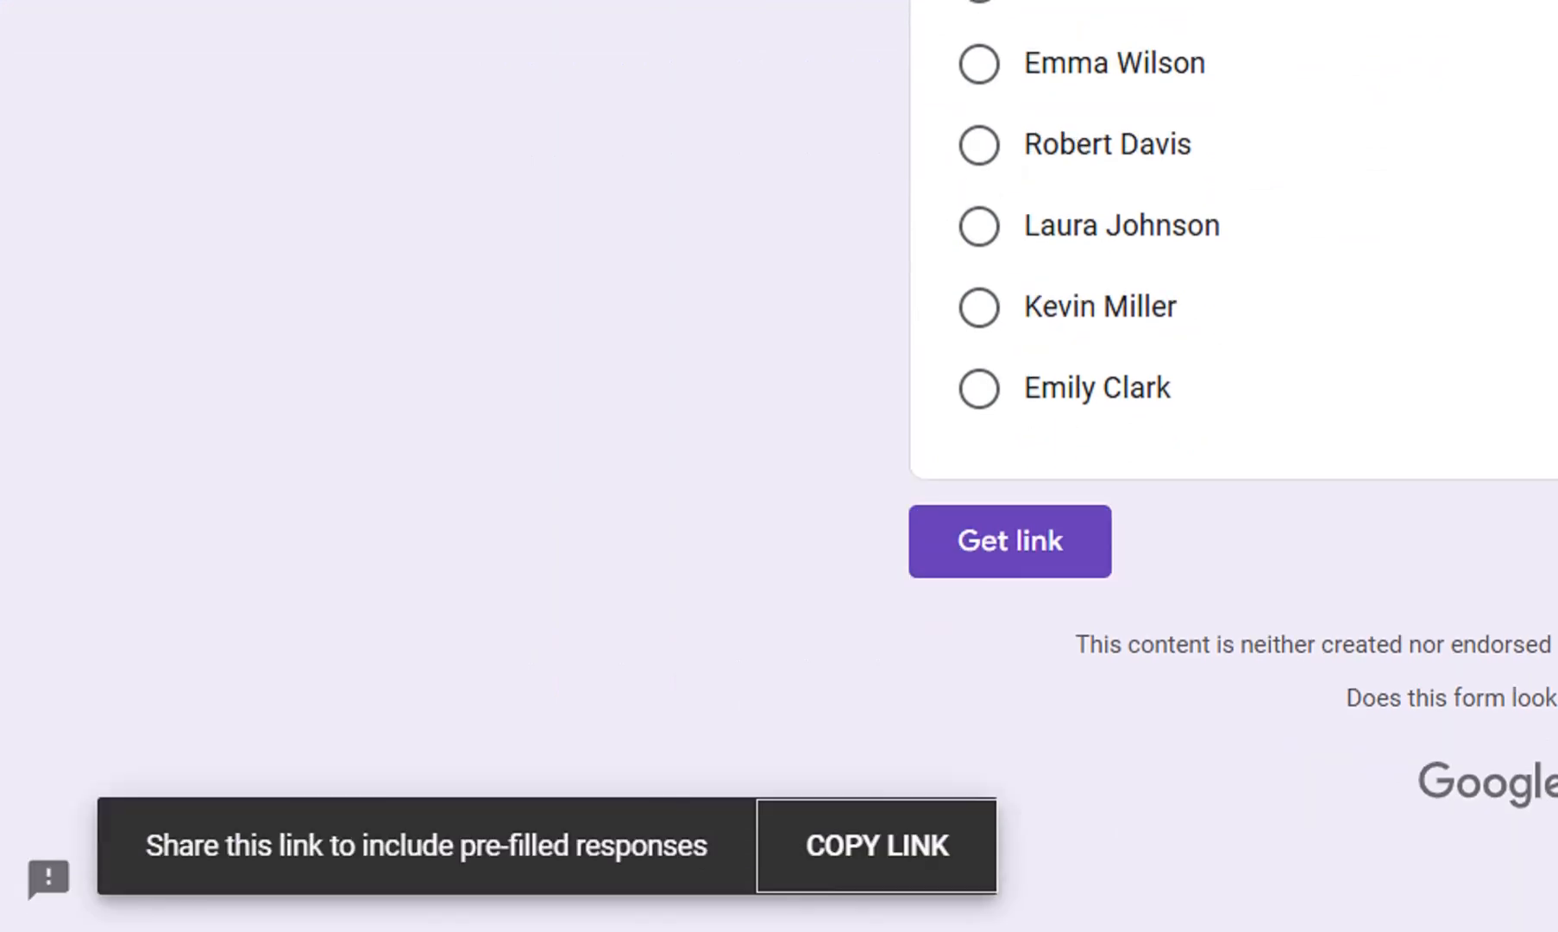
left_click(876, 845)
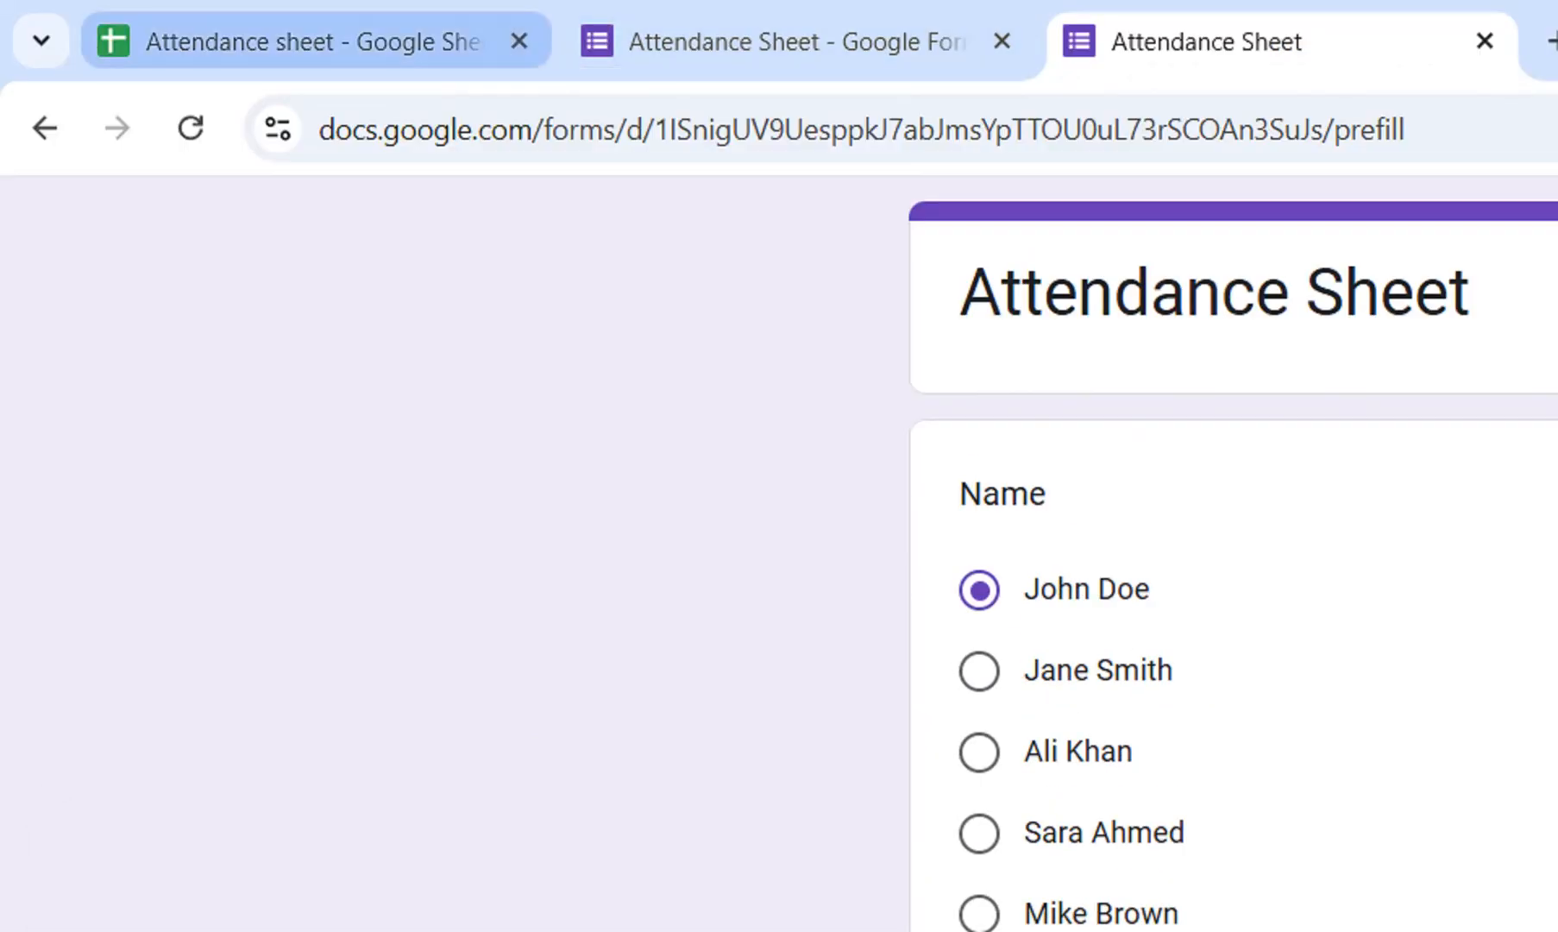
left_click(311, 42)
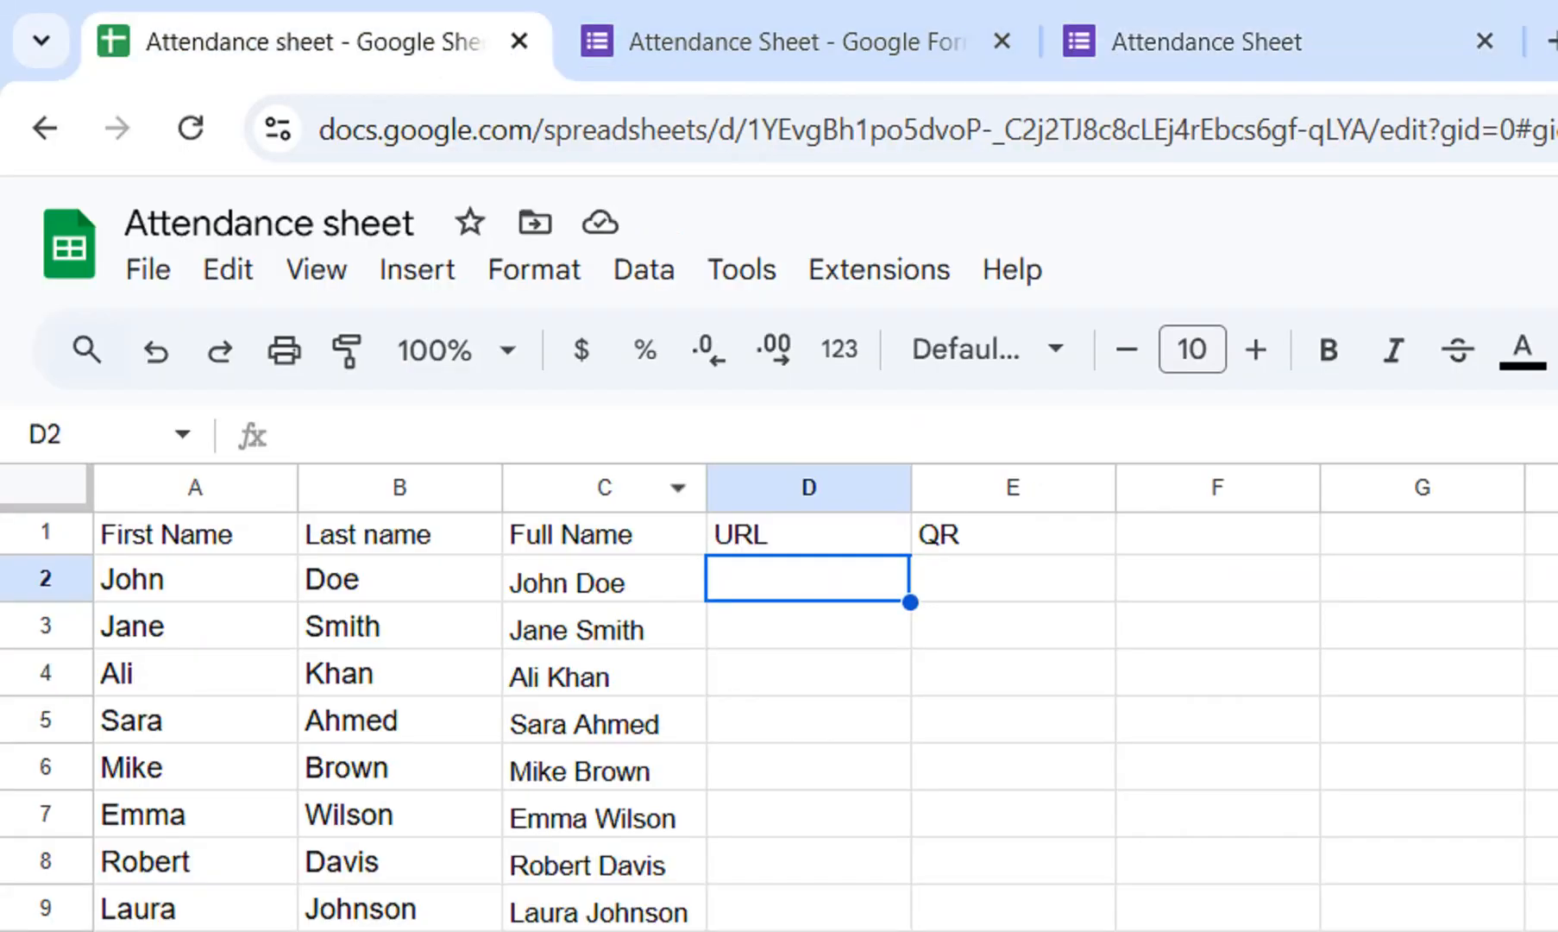
key("ctrl+v")
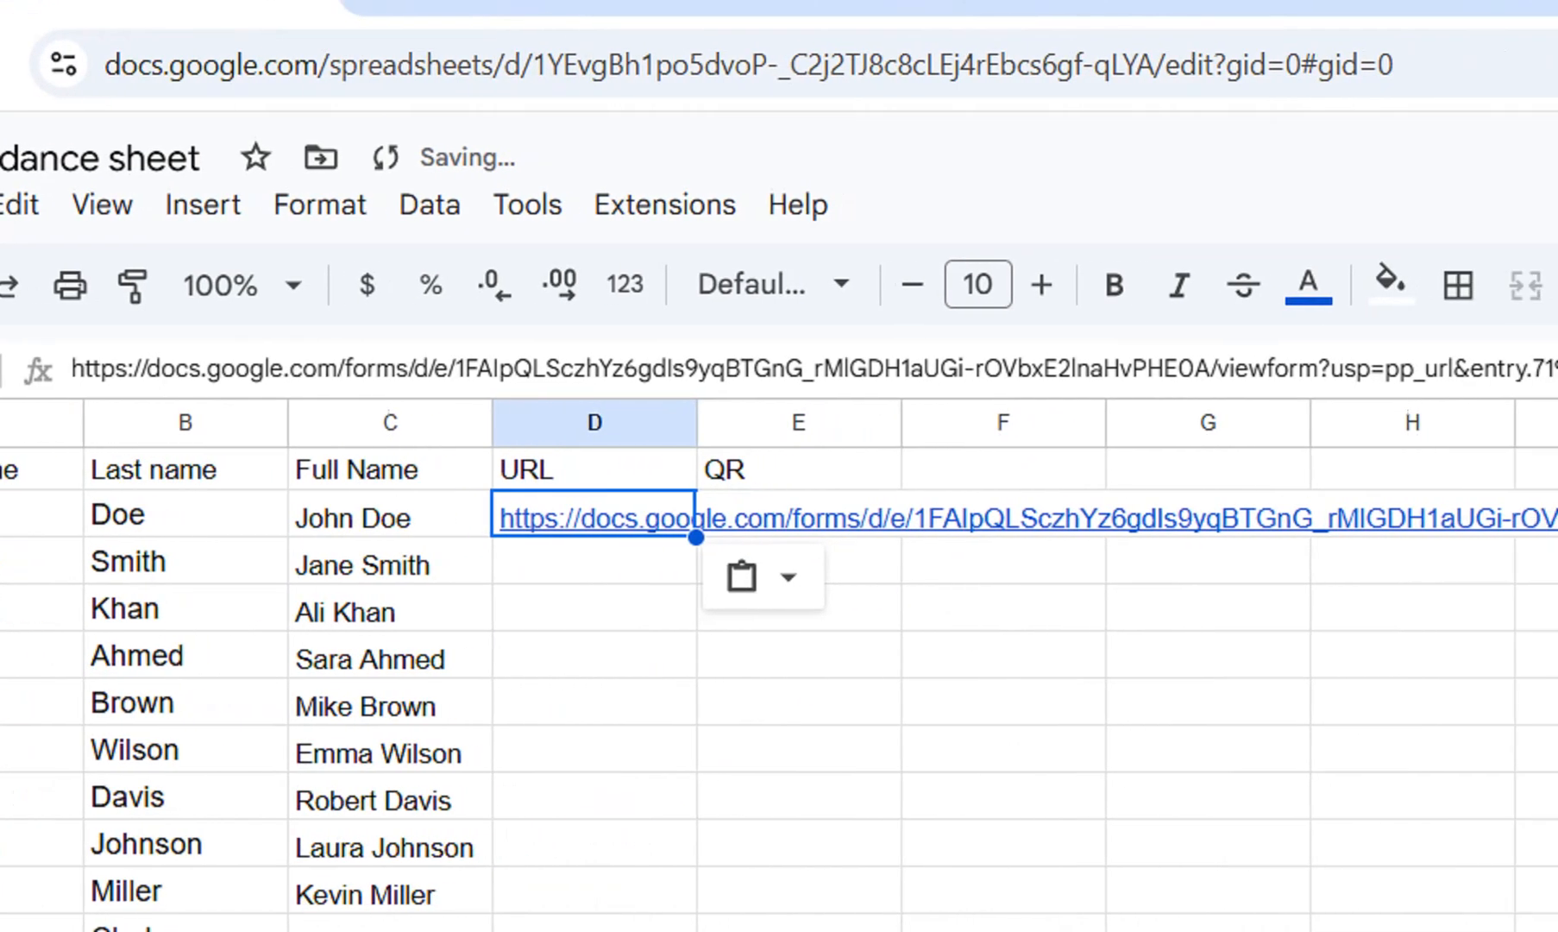
Replace viewform with formResponse in the D2 link.
left_click_drag(1226, 369, 1126, 369)
type("formRes")
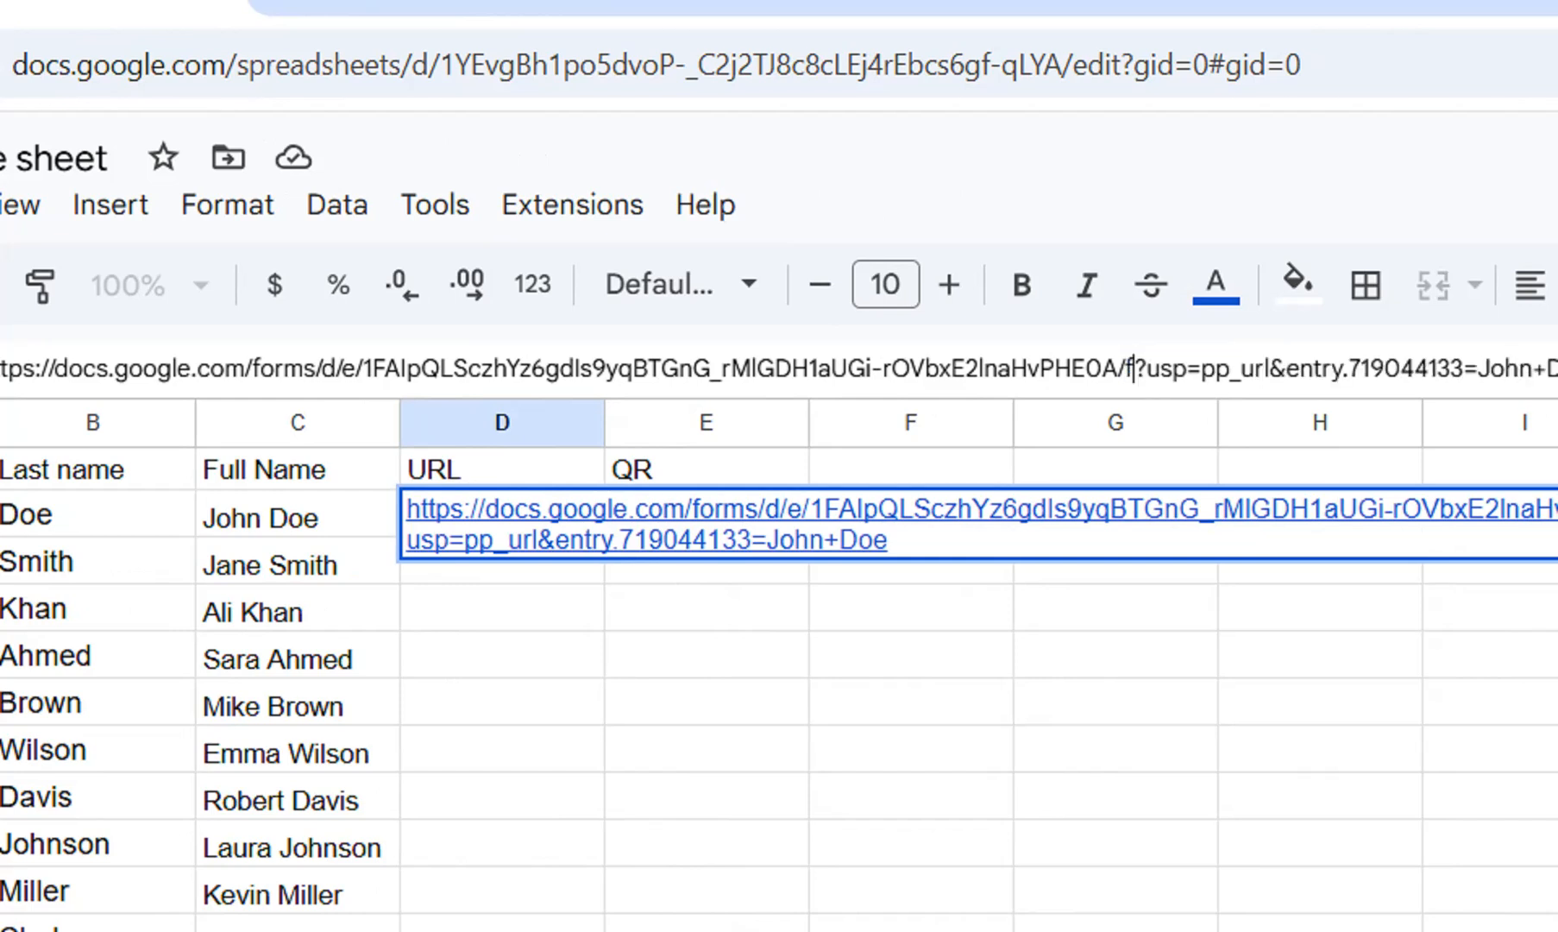
type("ponse")
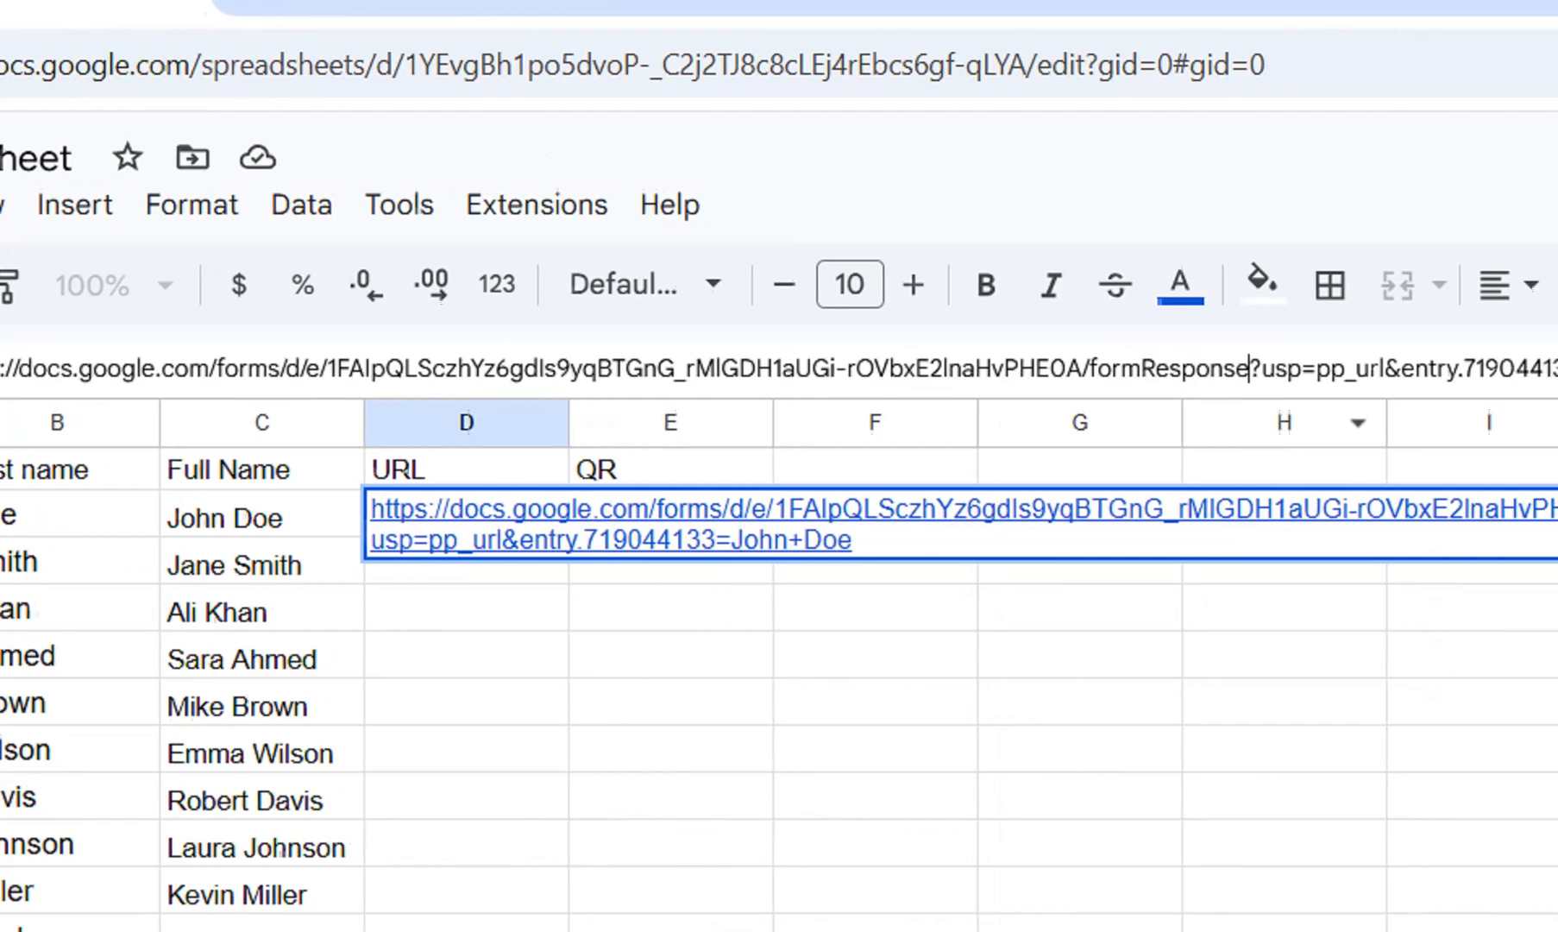
Remove the usp=pp_url& part from the D2 link so the entry parameter directly follows the question mark.
left_click(1438, 370)
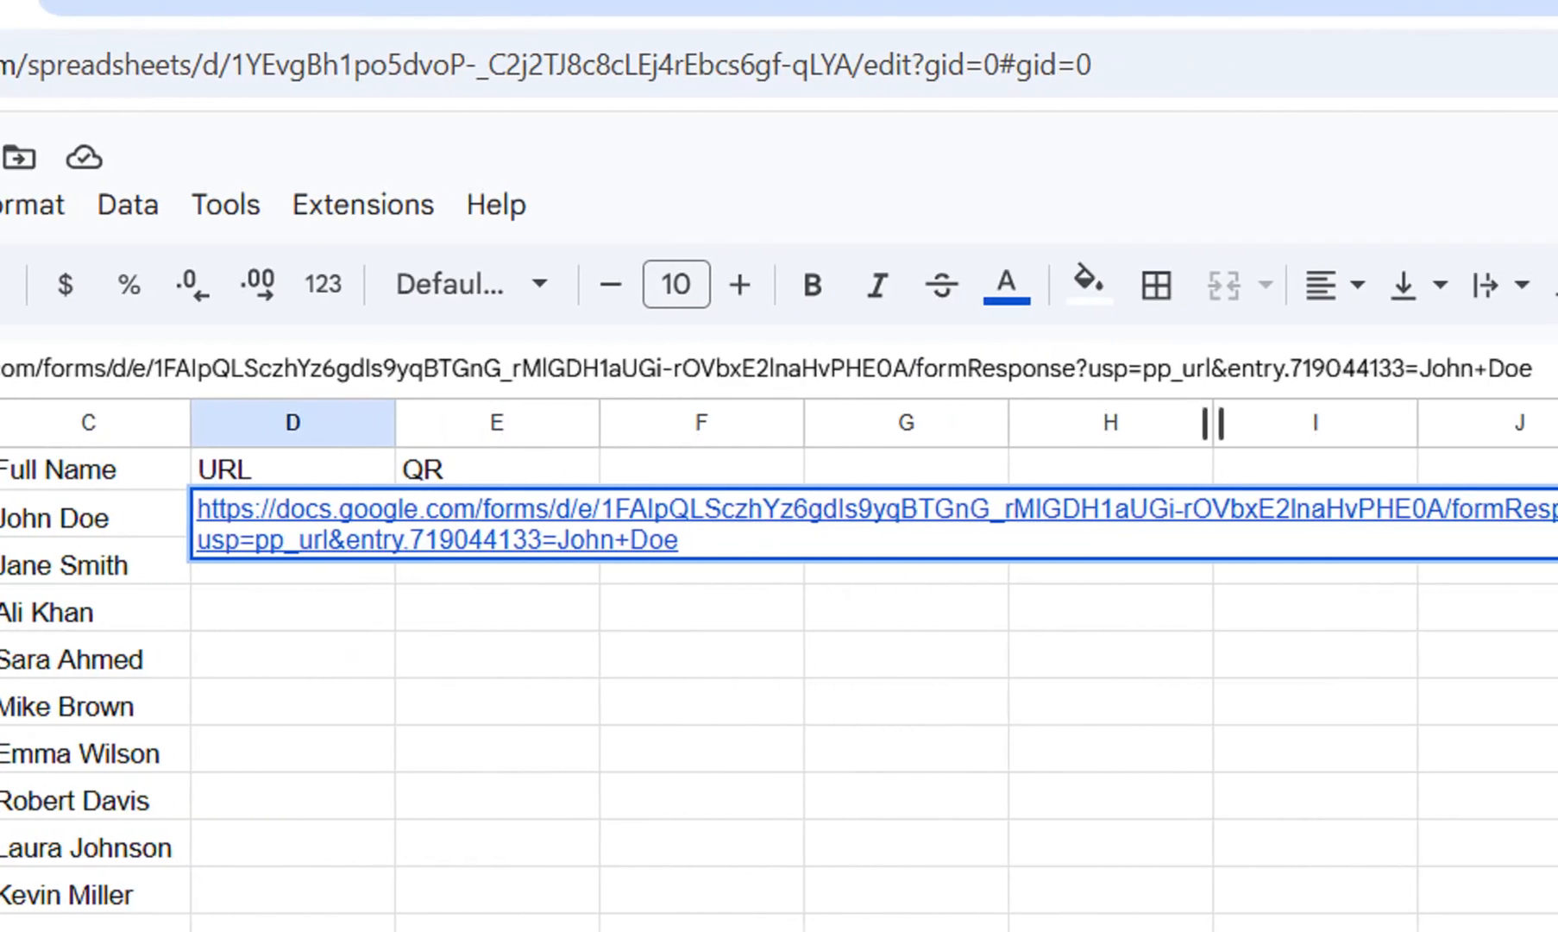
key("BackSpace")
key("BackSpace")
key("BackSpace")
key("BackSpace")
key("BackSpace")
key("BackSpace")
key("BackSpace")
key("BackSpace")
key("BackSpace")
key("BackSpace")
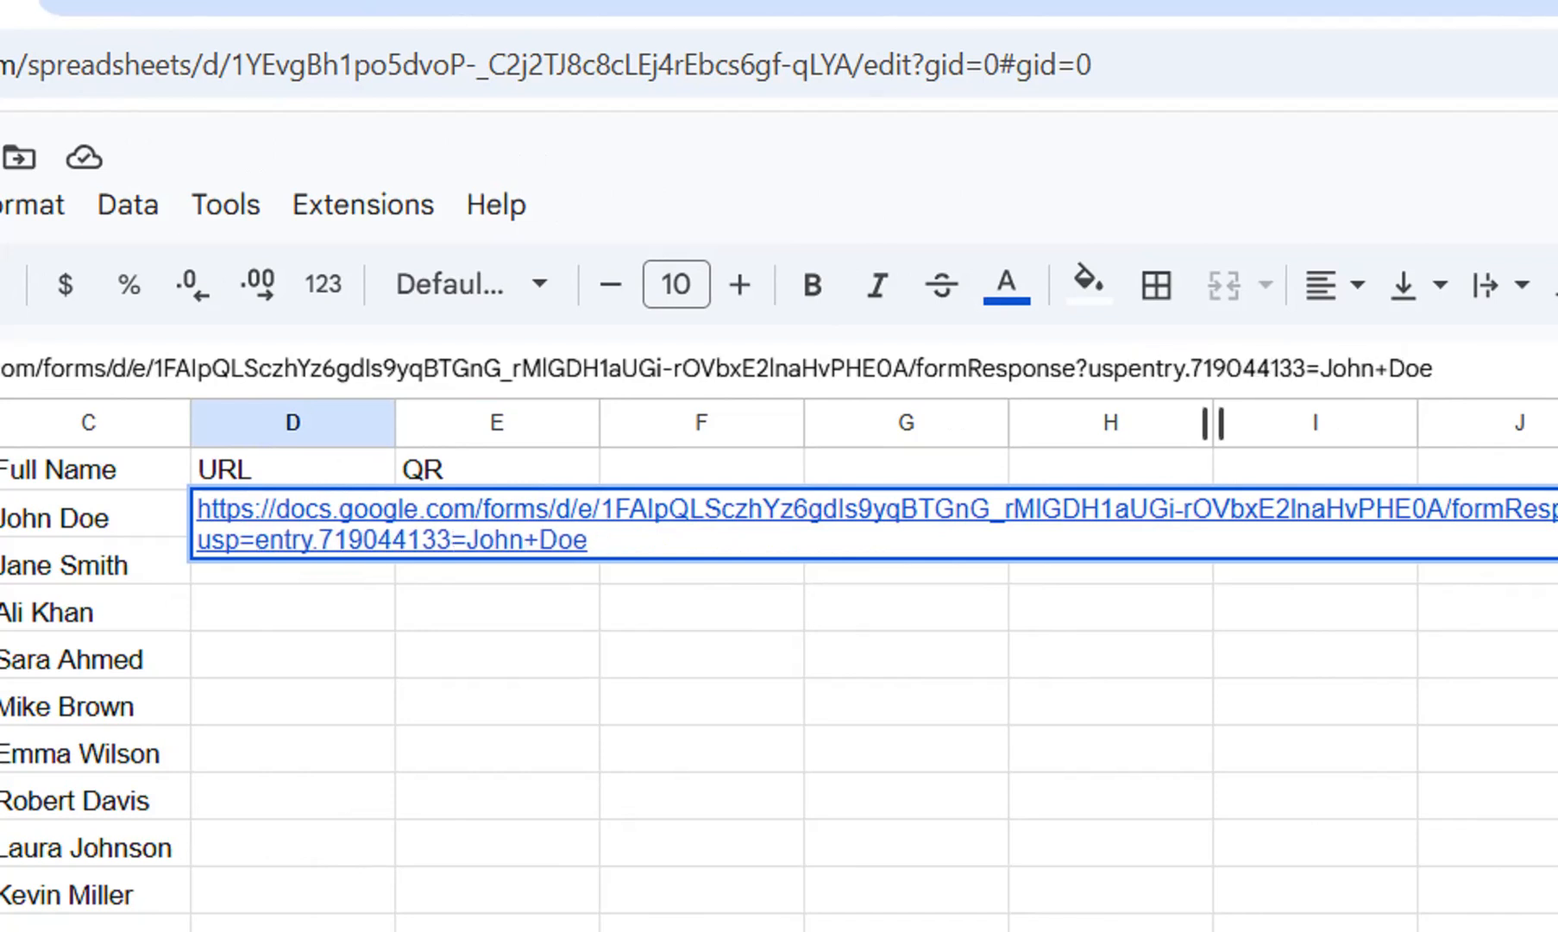
key("BackSpace")
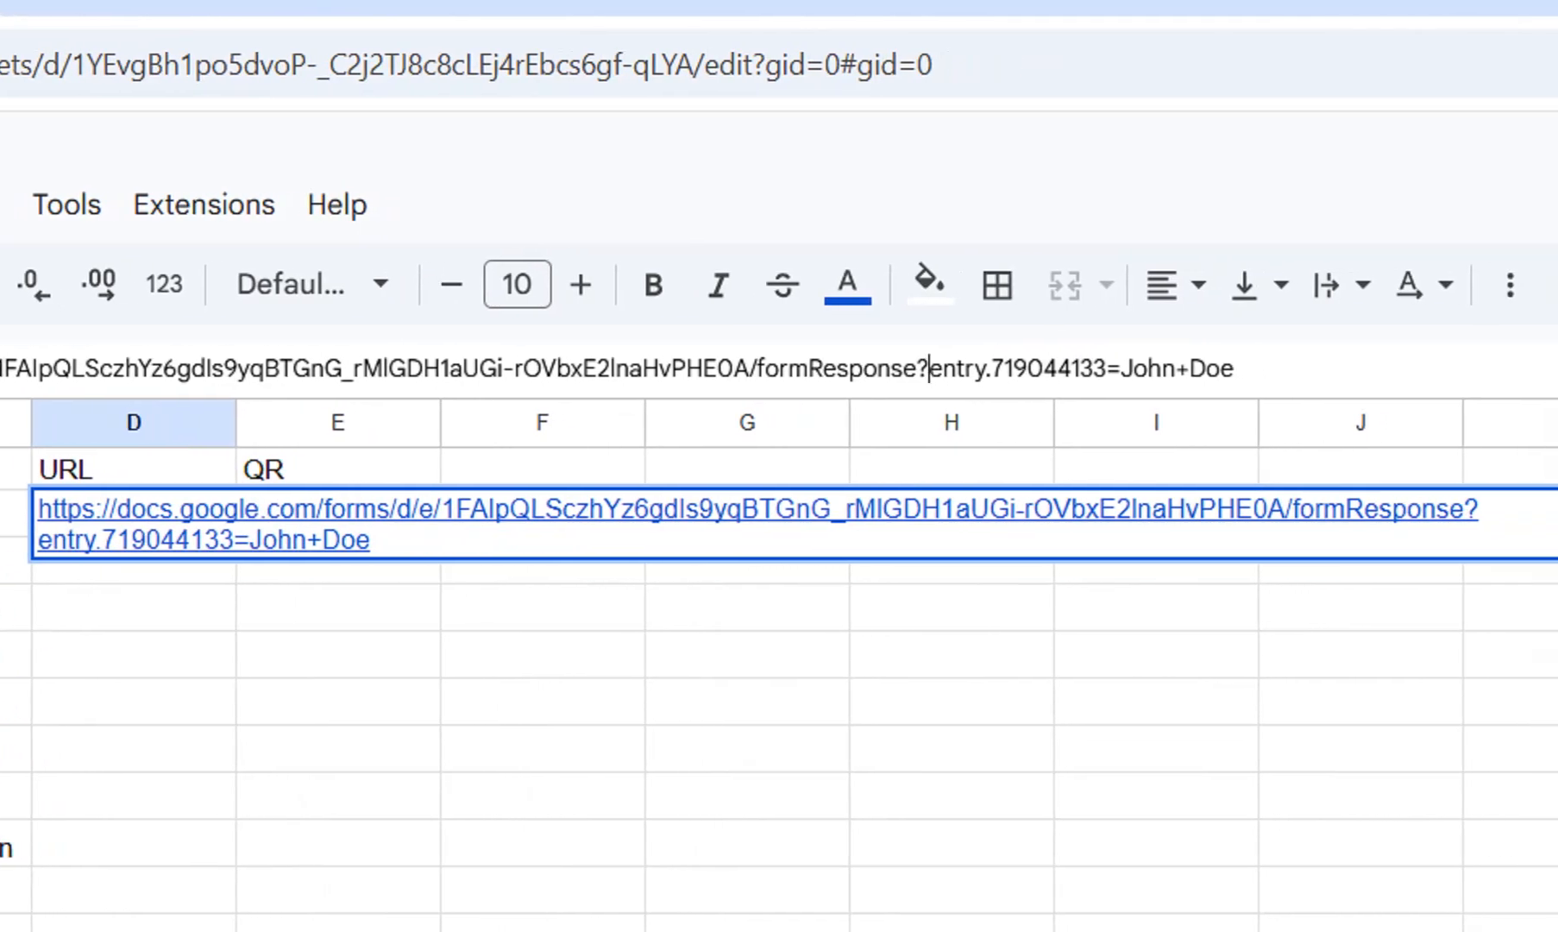
Replace the person's name at the end of the D2 link with "& A2 & "&" & B2 and commit the cell.
left_click(1121, 368)
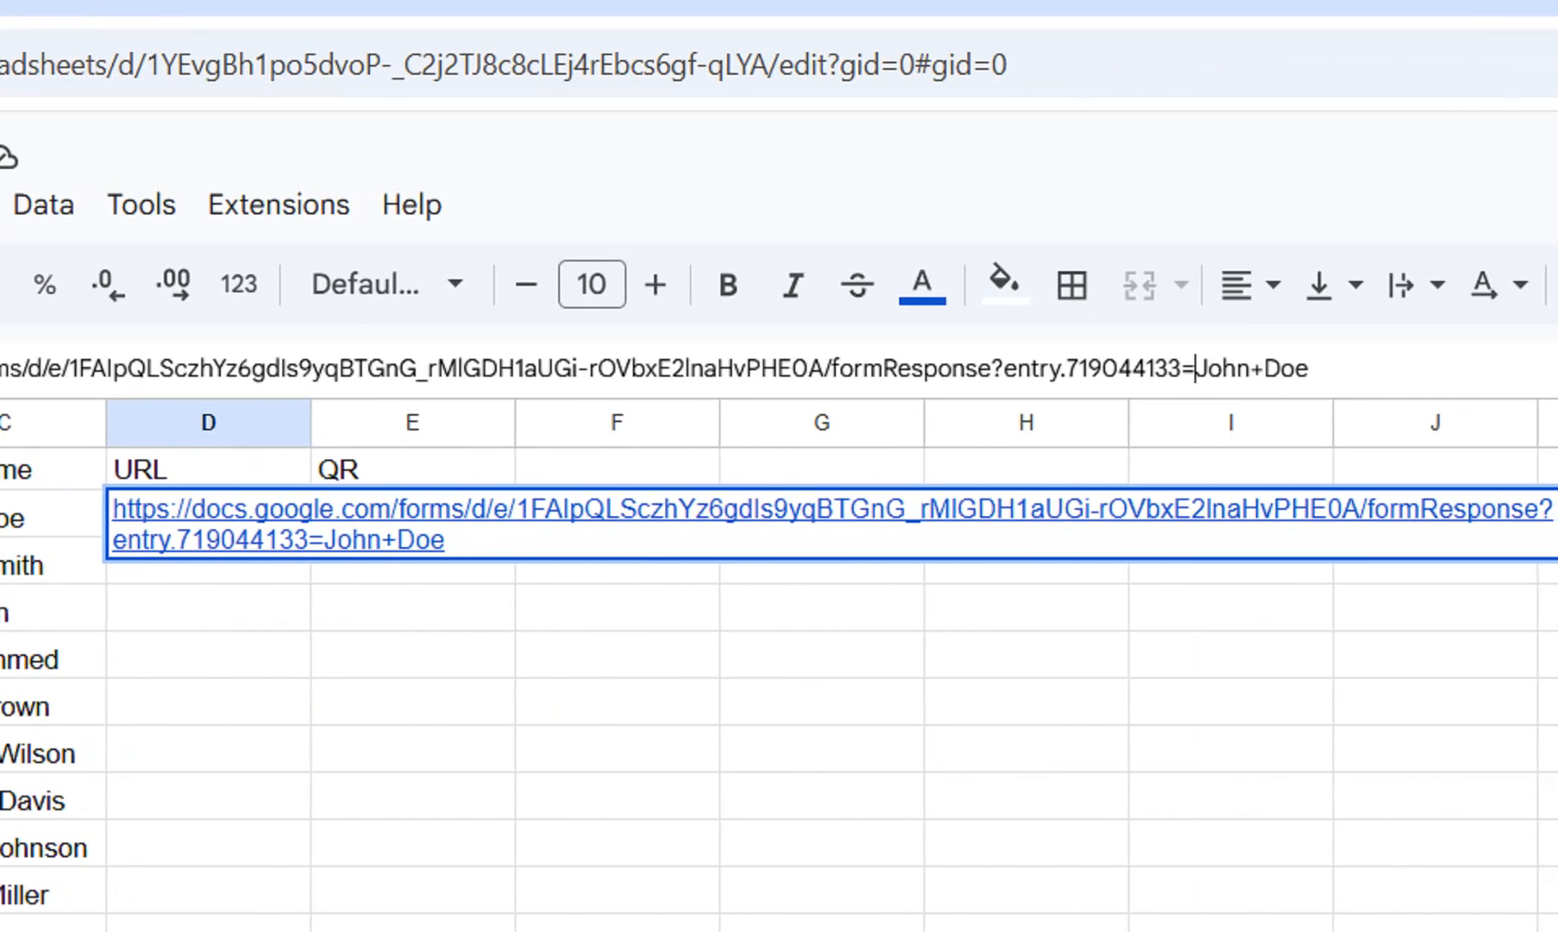
type("\"")
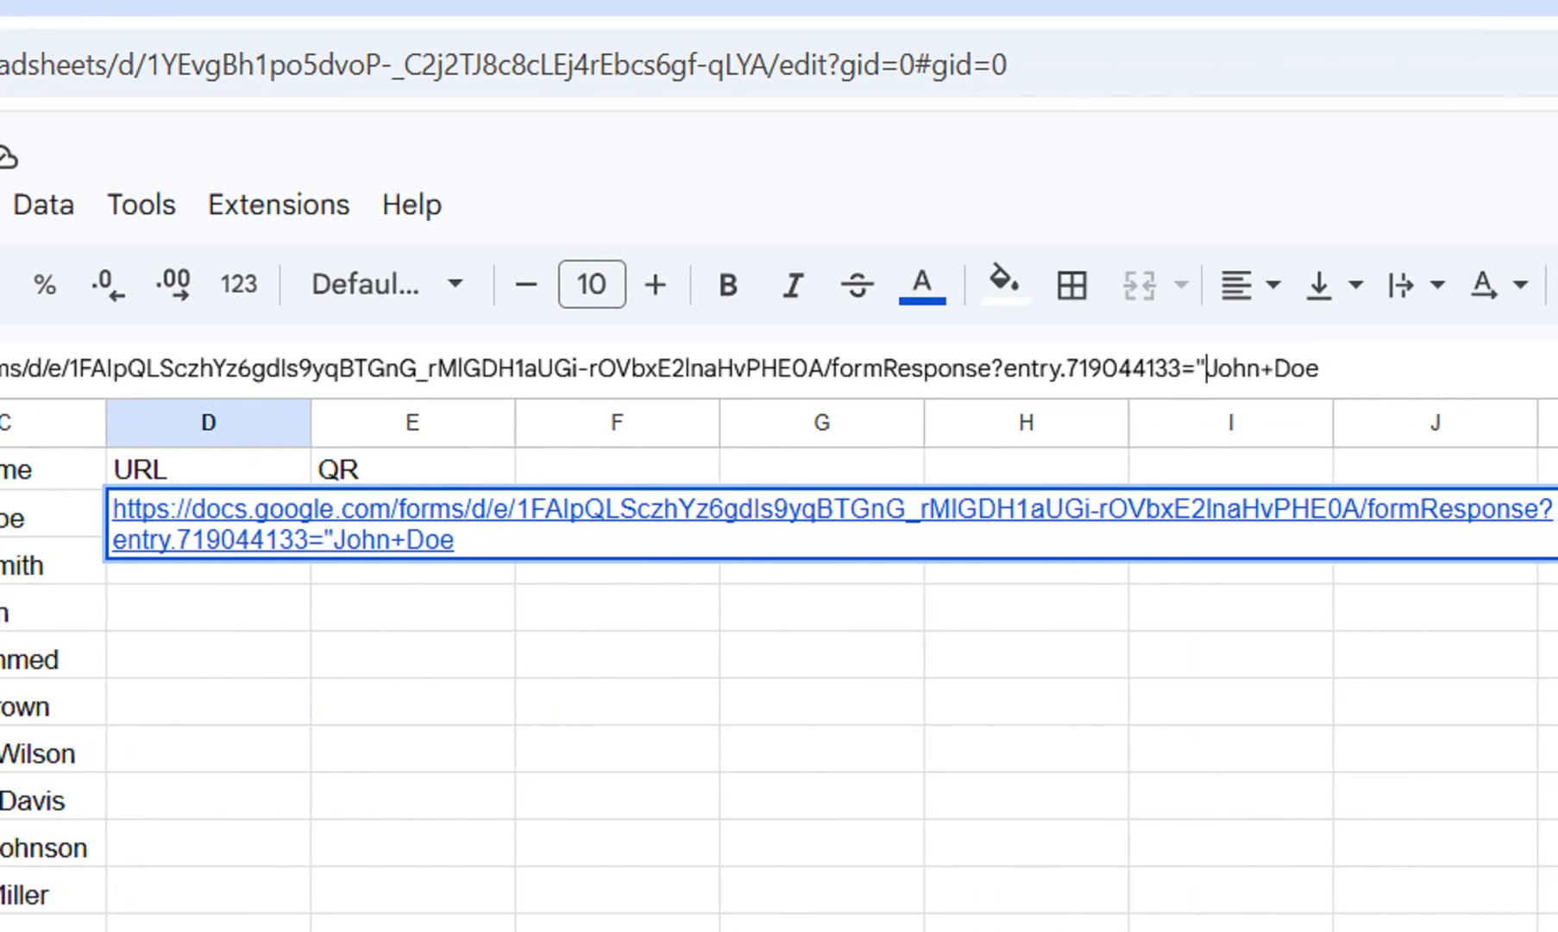
key("shift+Right")
key("shift+Right")
key("shift+Right")
key("shift+Right")
key("shift+Right")
key("shift+Right")
key("shift+Right")
key("shift+Right")
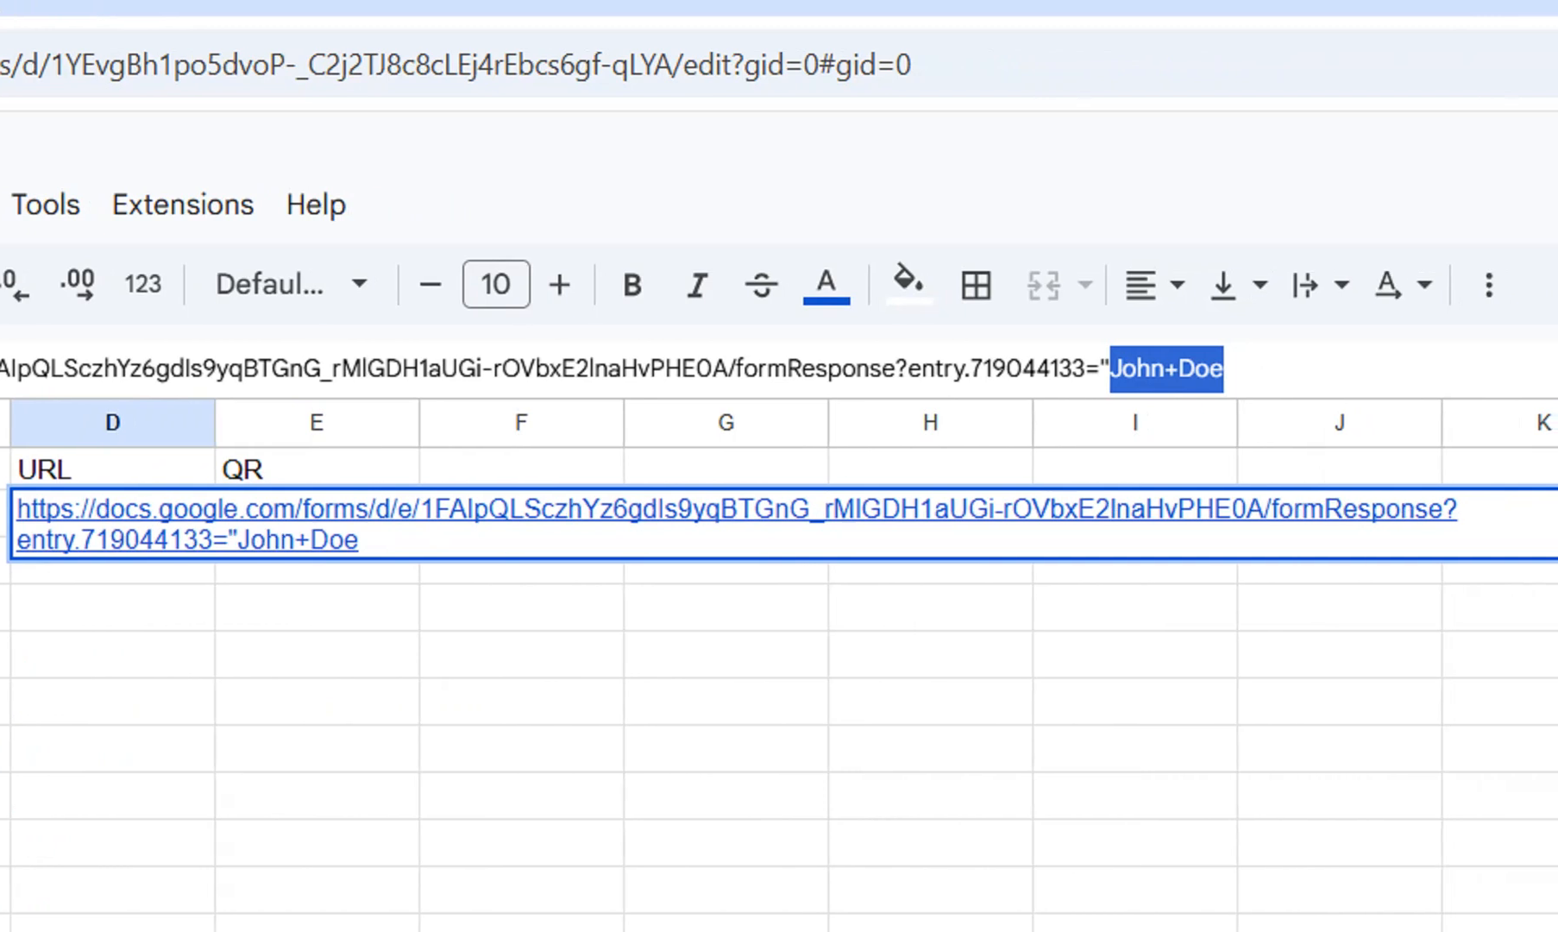
type("& A2 & \"&\" & B2")
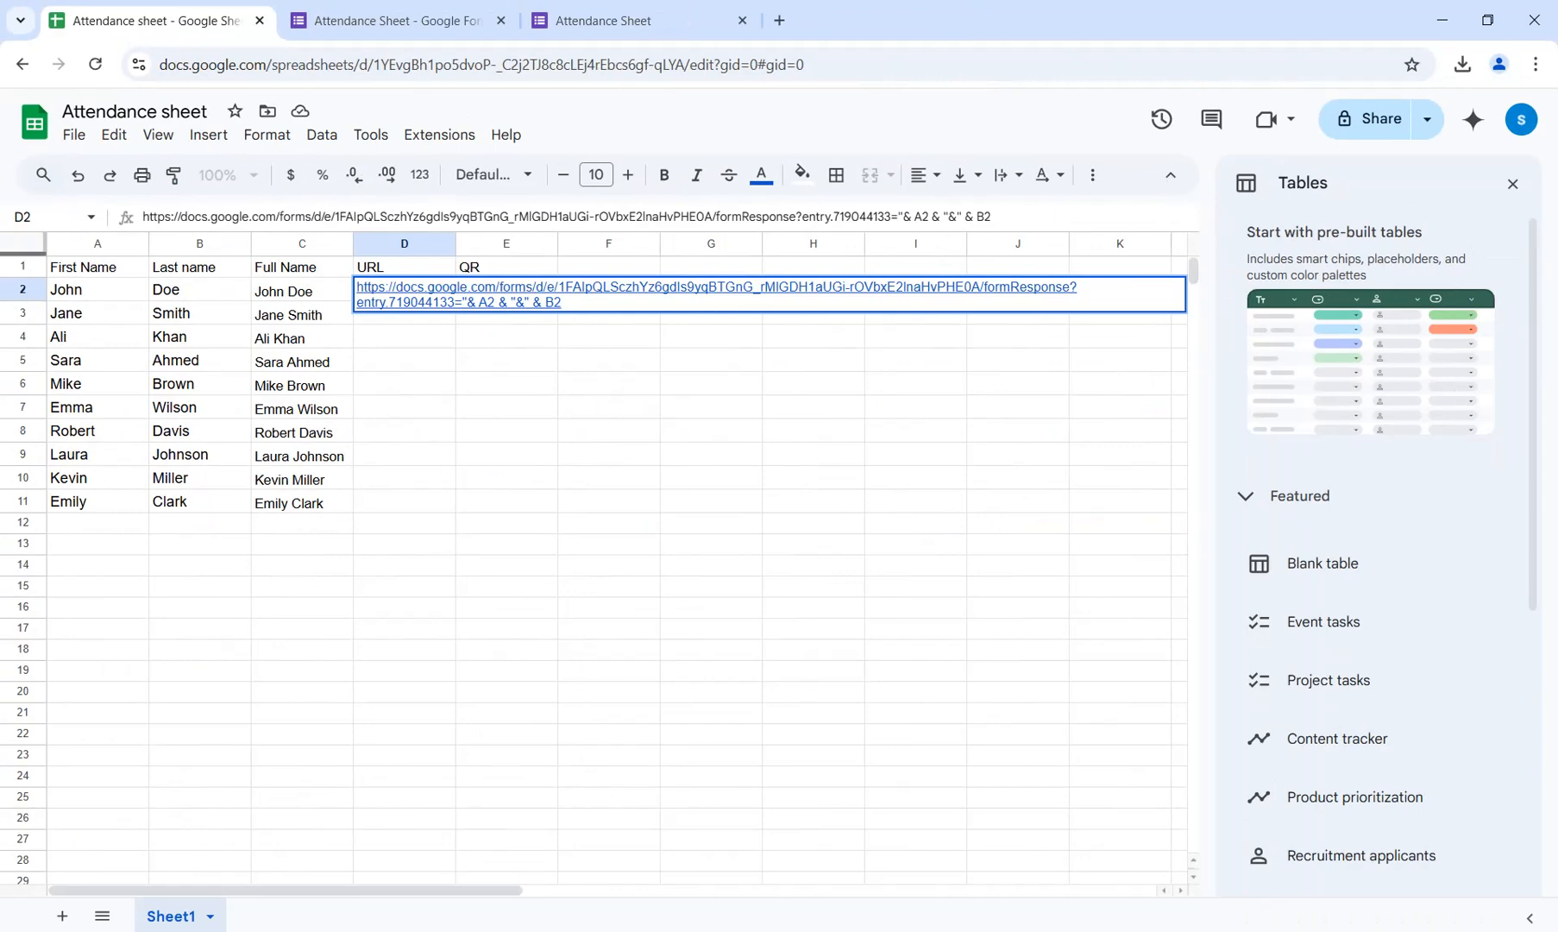
key("Return")
Prefix the link in D2 with =" so it becomes a formula and fill it down through D11.
left_click(404, 291)
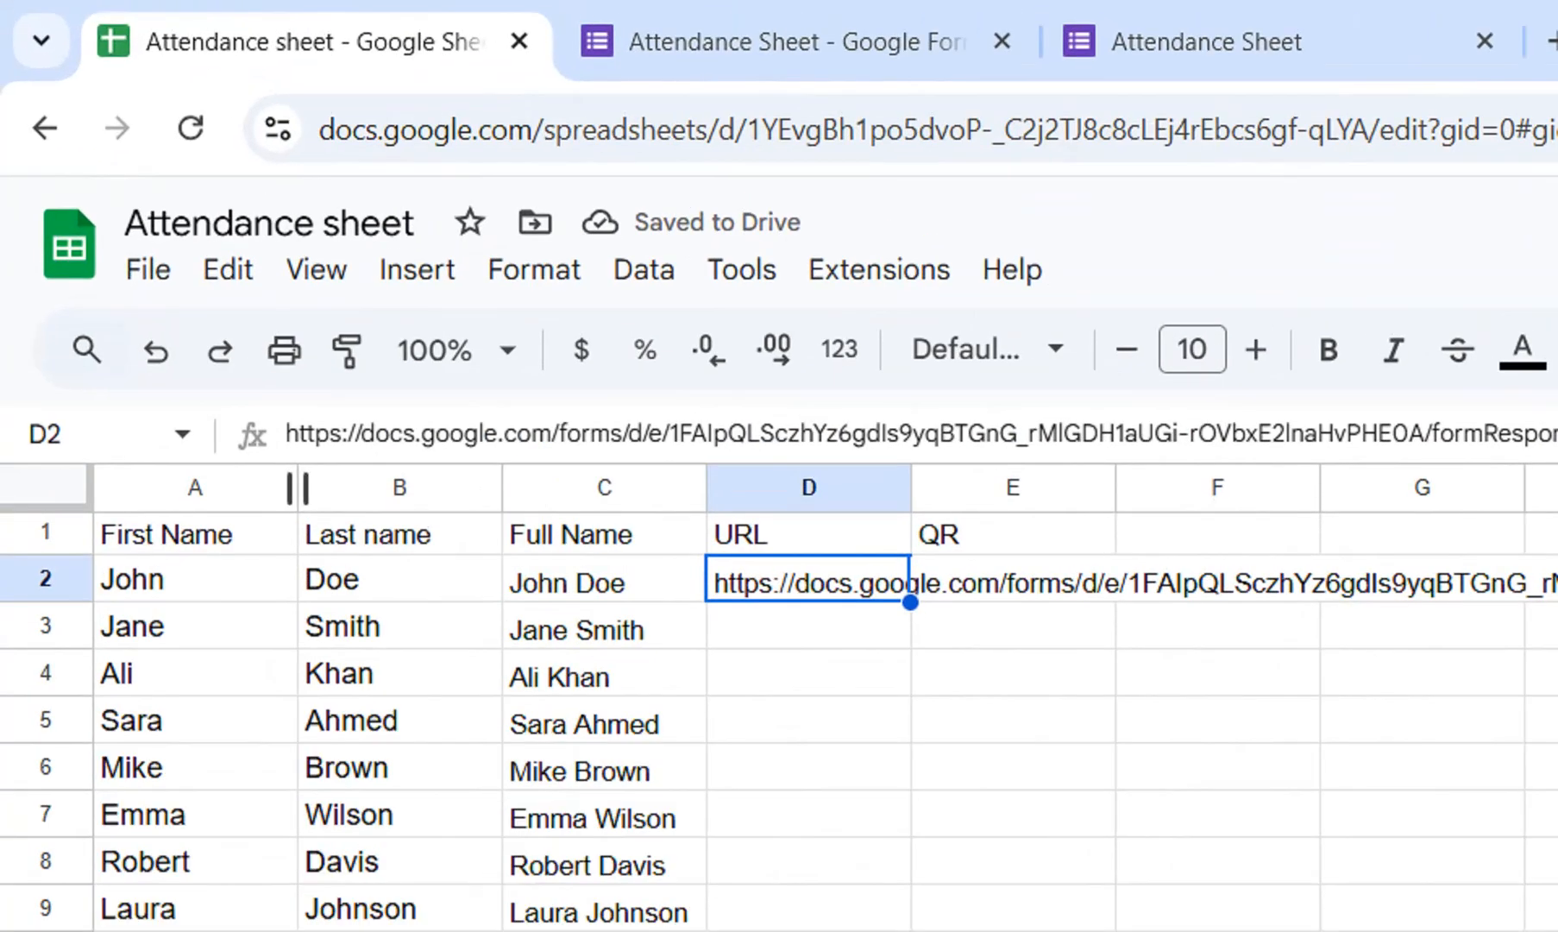
key("F2")
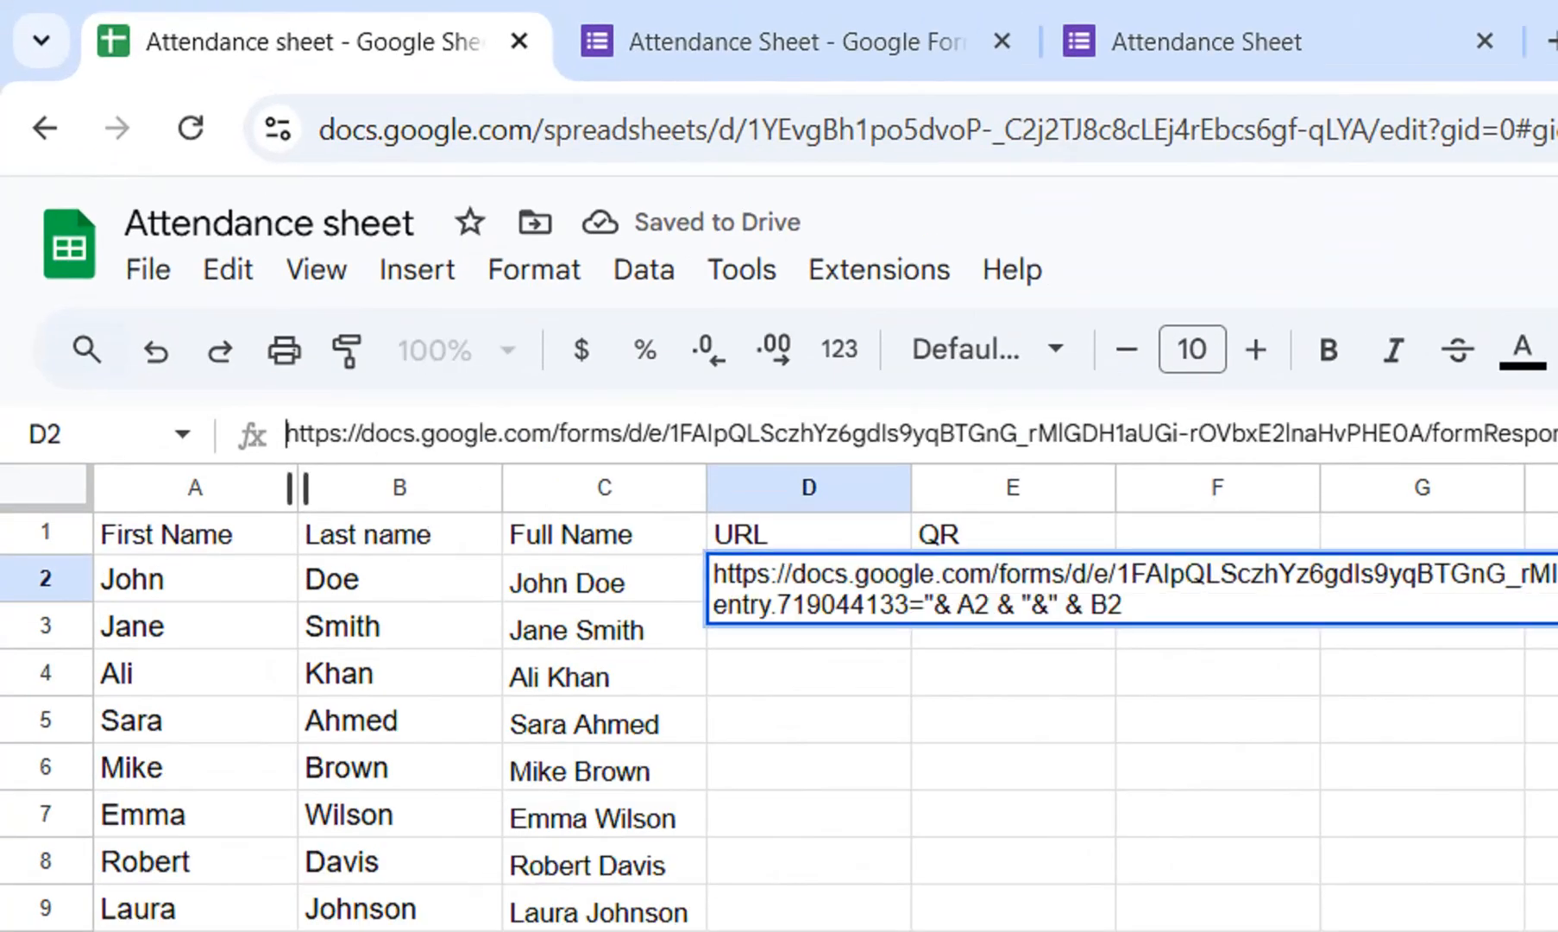
left_click(290, 434)
type("=")
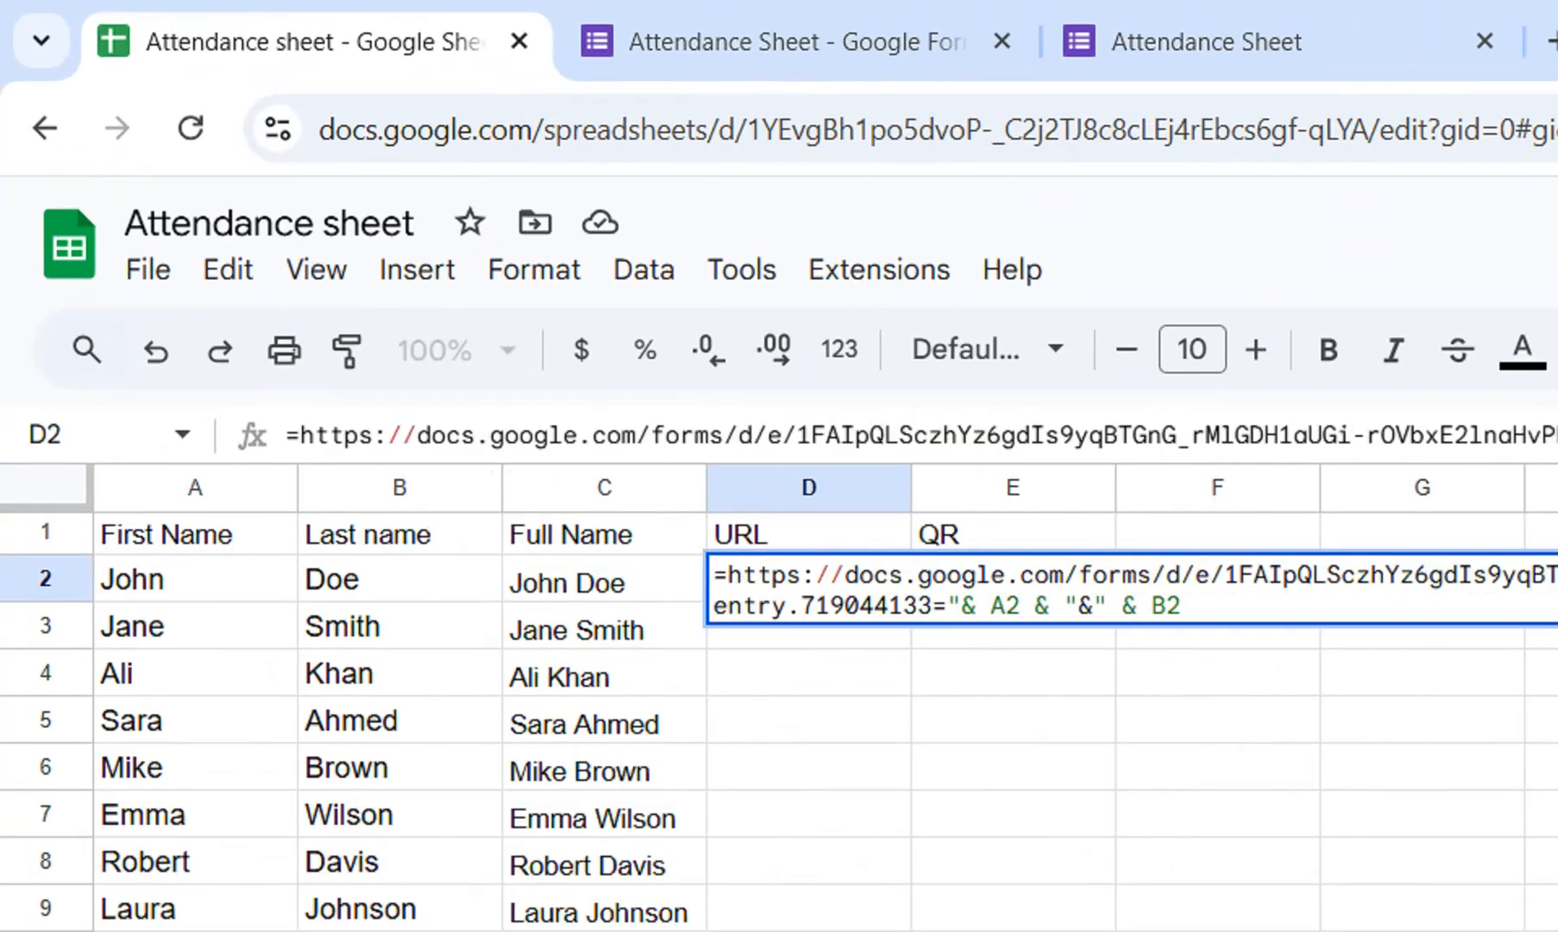
type("\"")
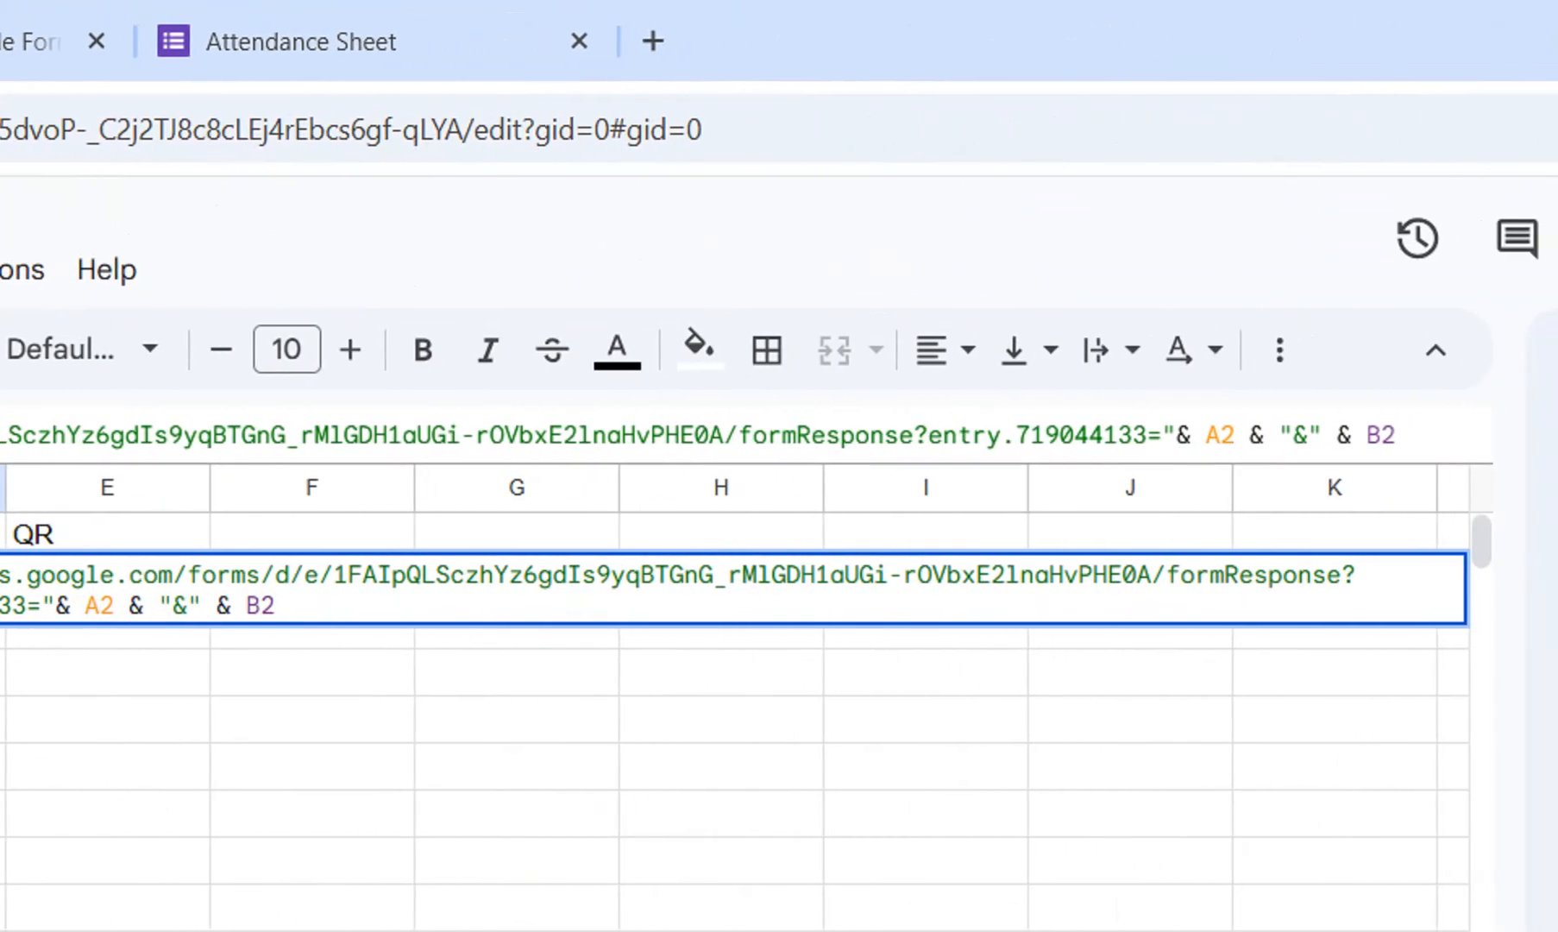
key("Return")
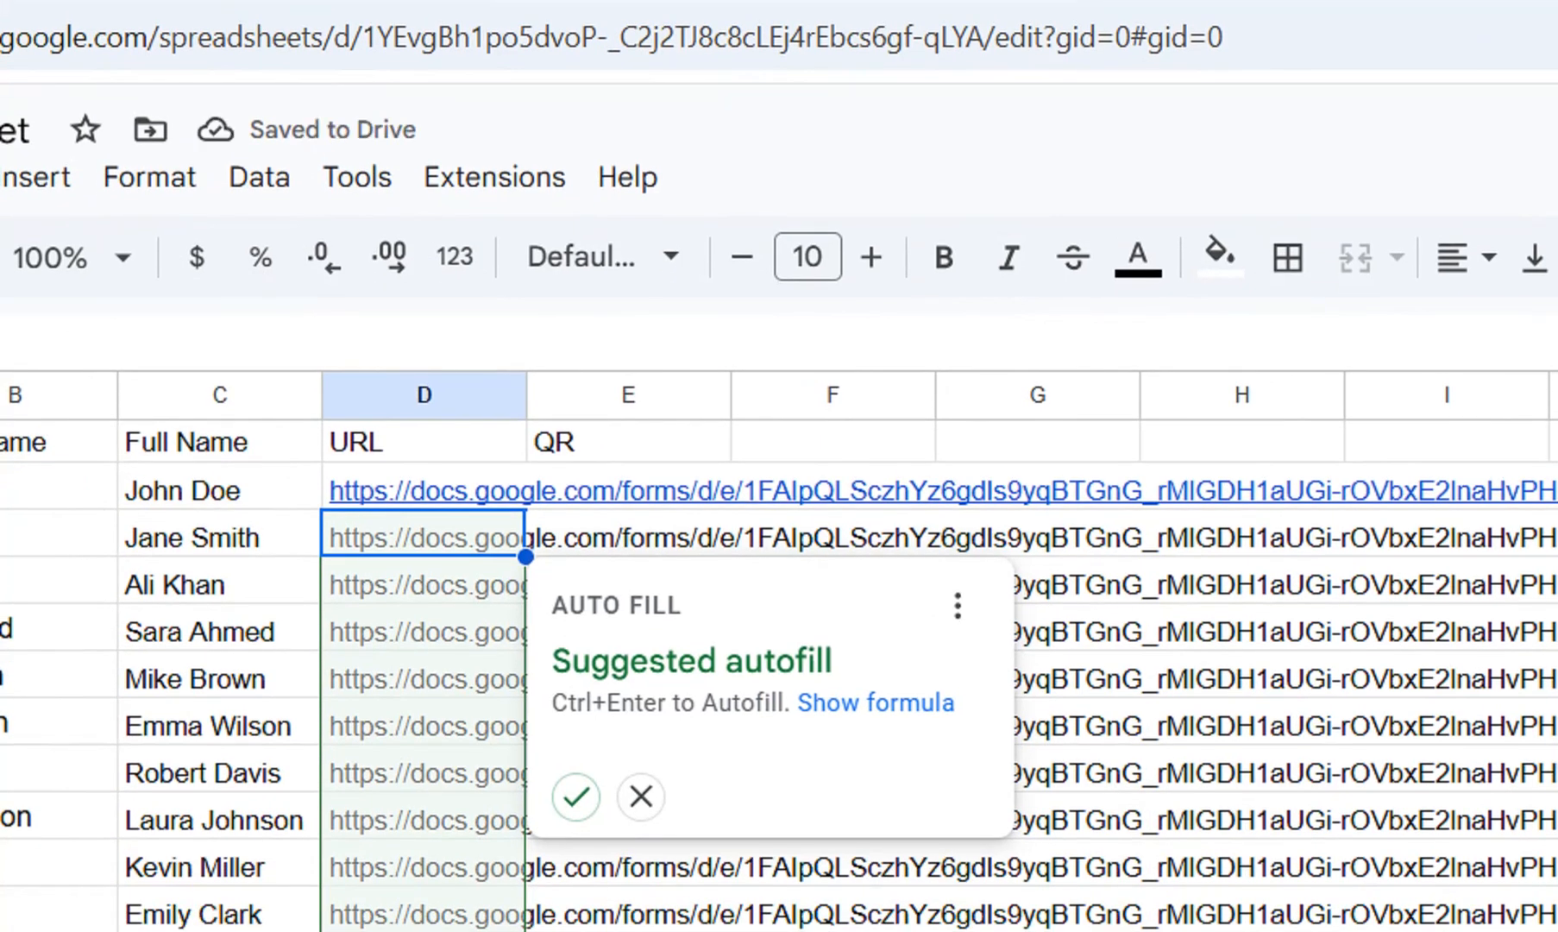
left_click(424, 583)
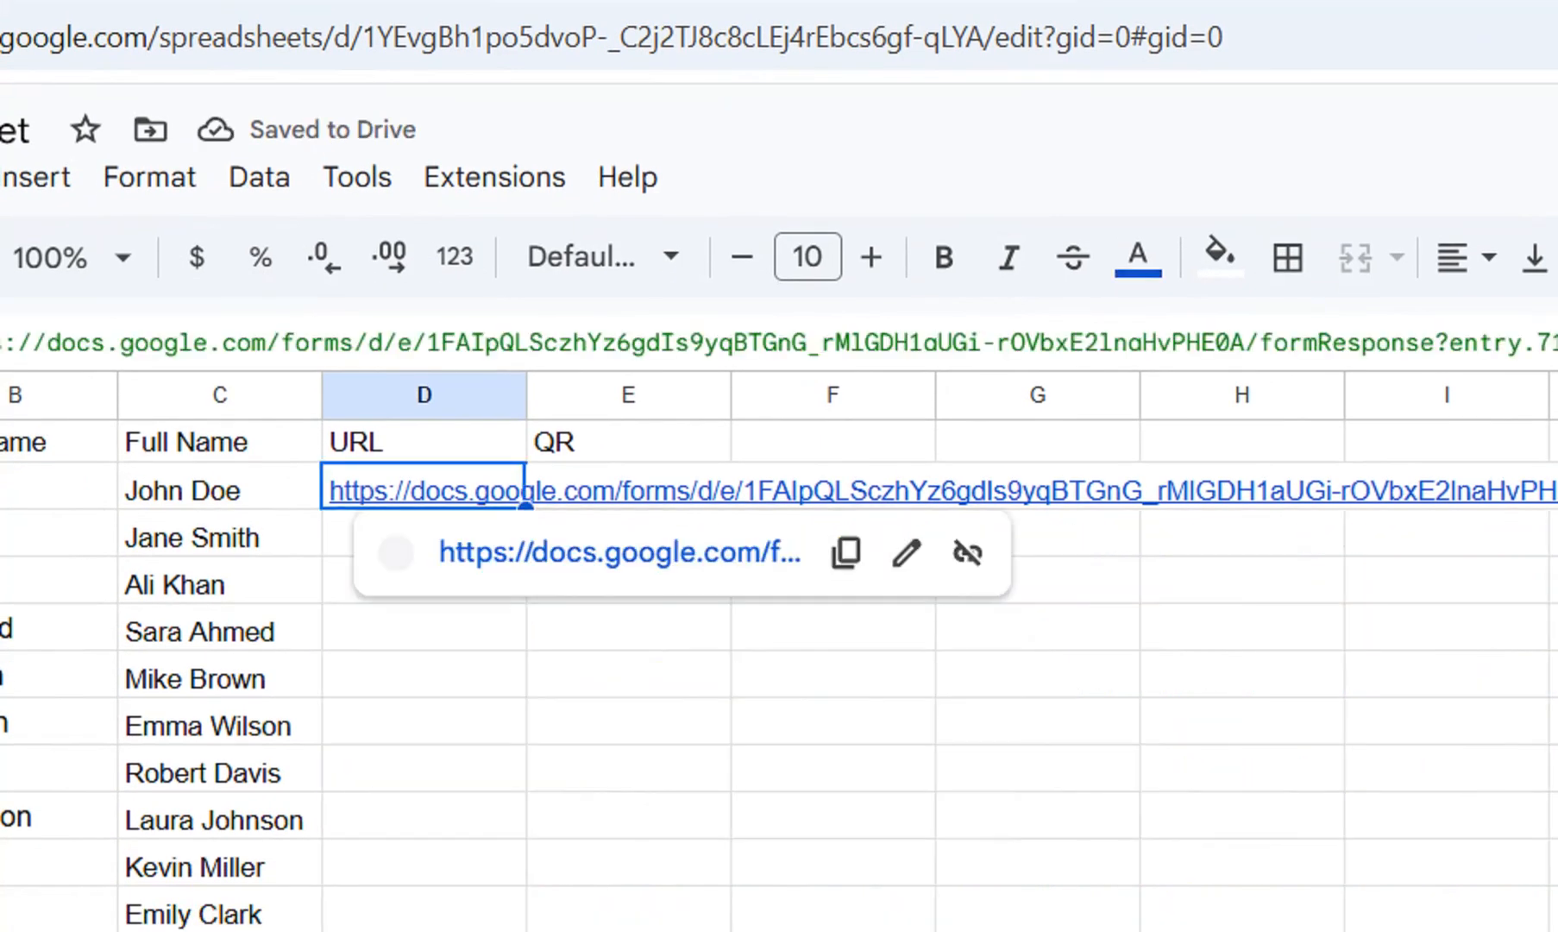
left_click_drag(525, 508, 524, 930)
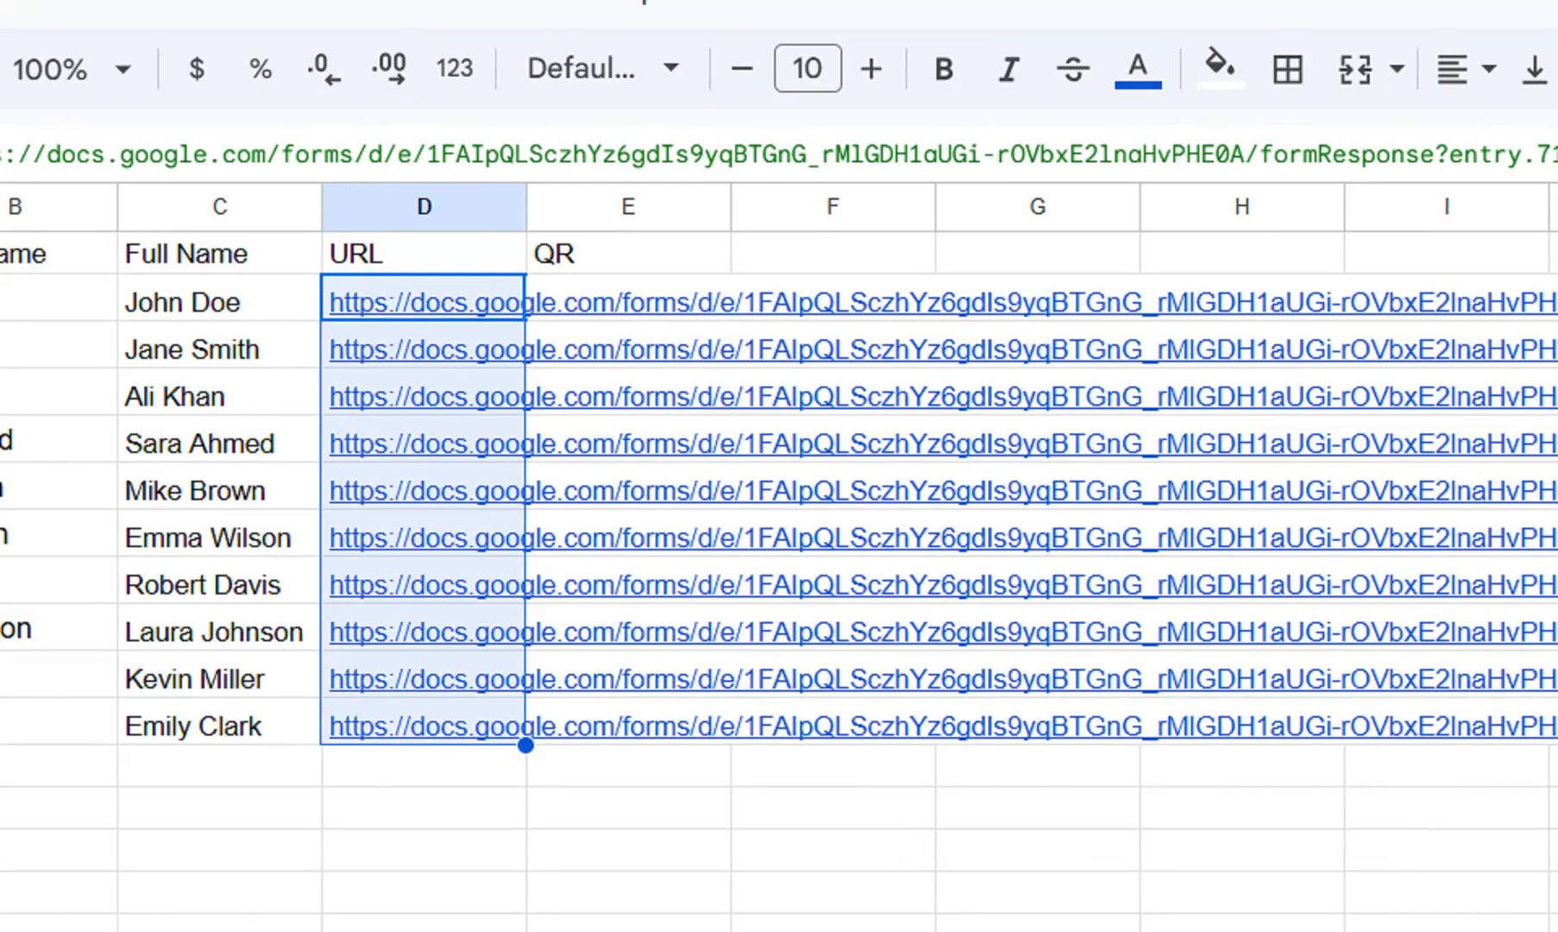
Start an IMAGE formula in E2 under the QR heading.
left_click(628, 298)
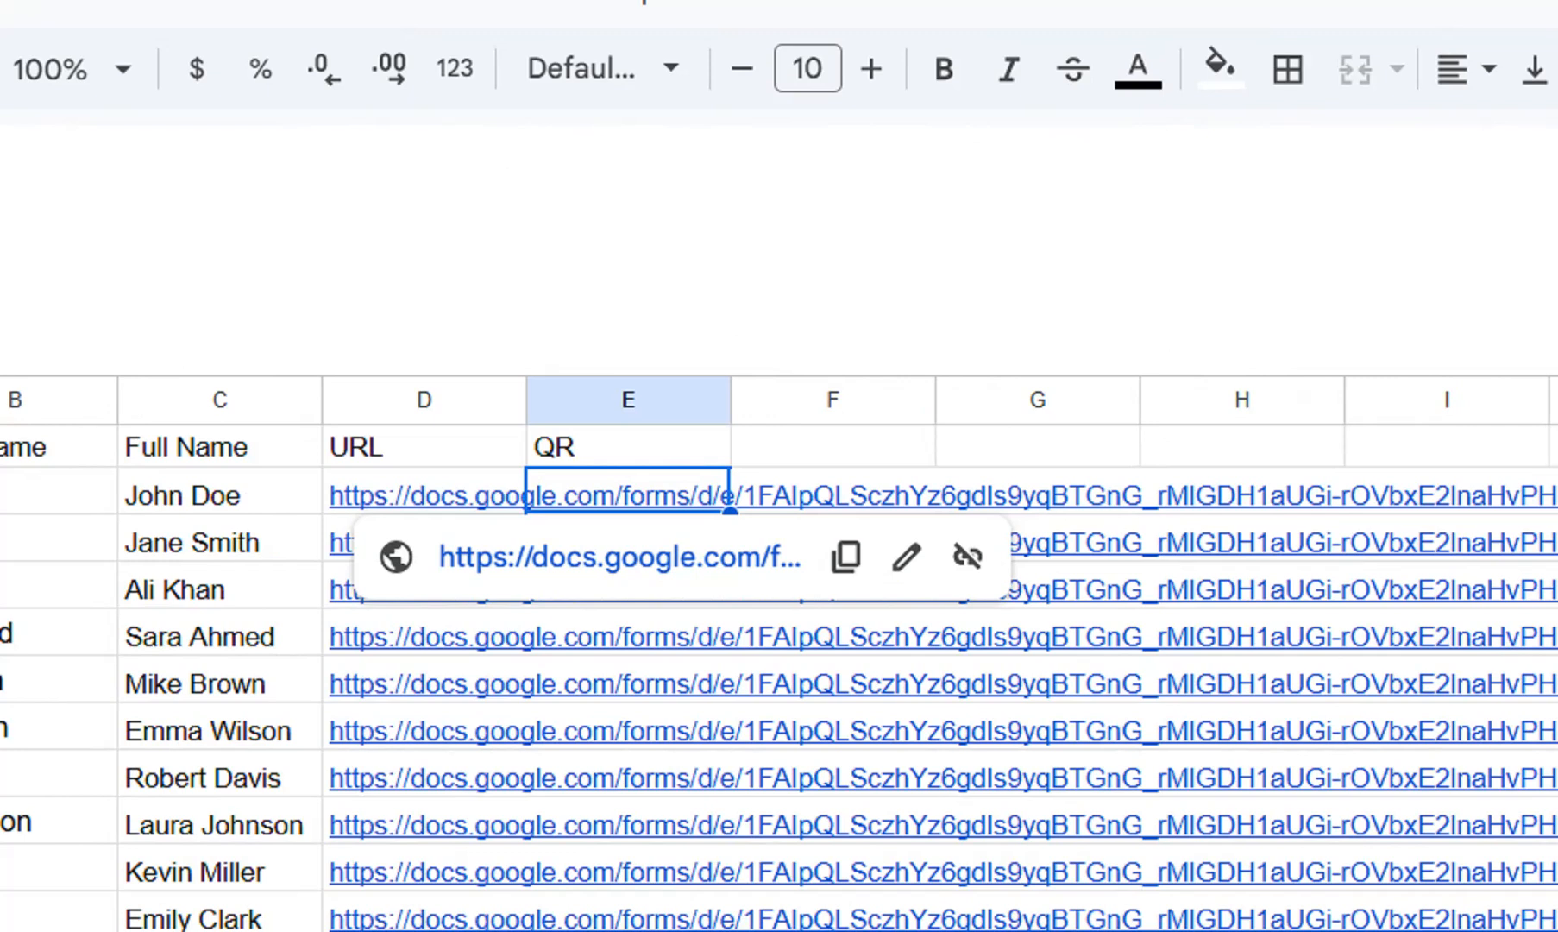
type("=")
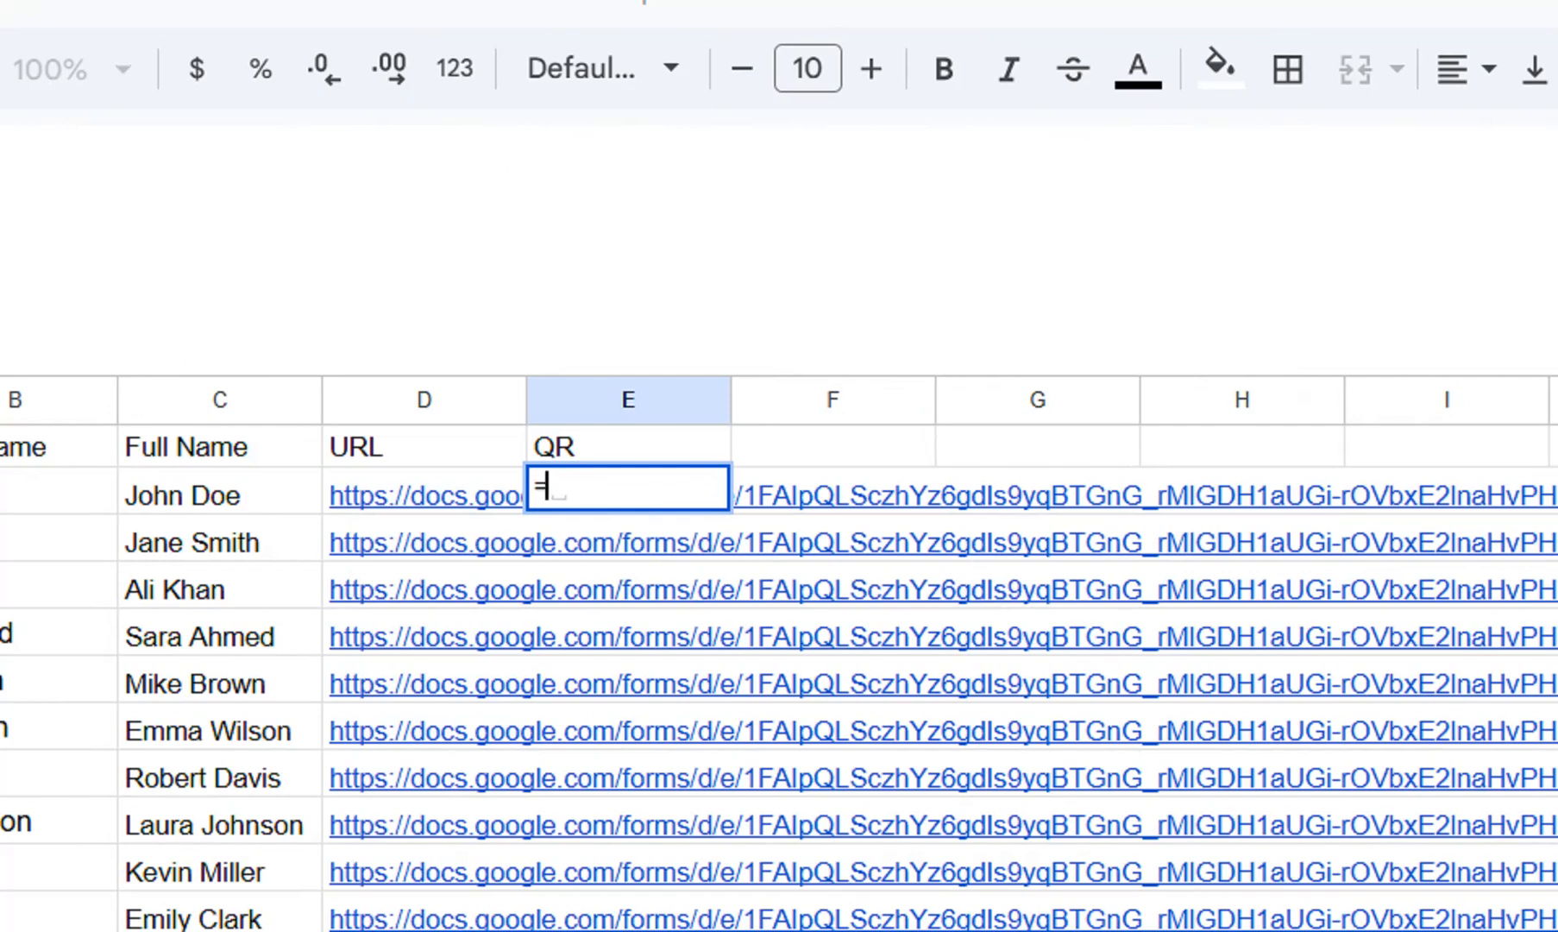
type("i")
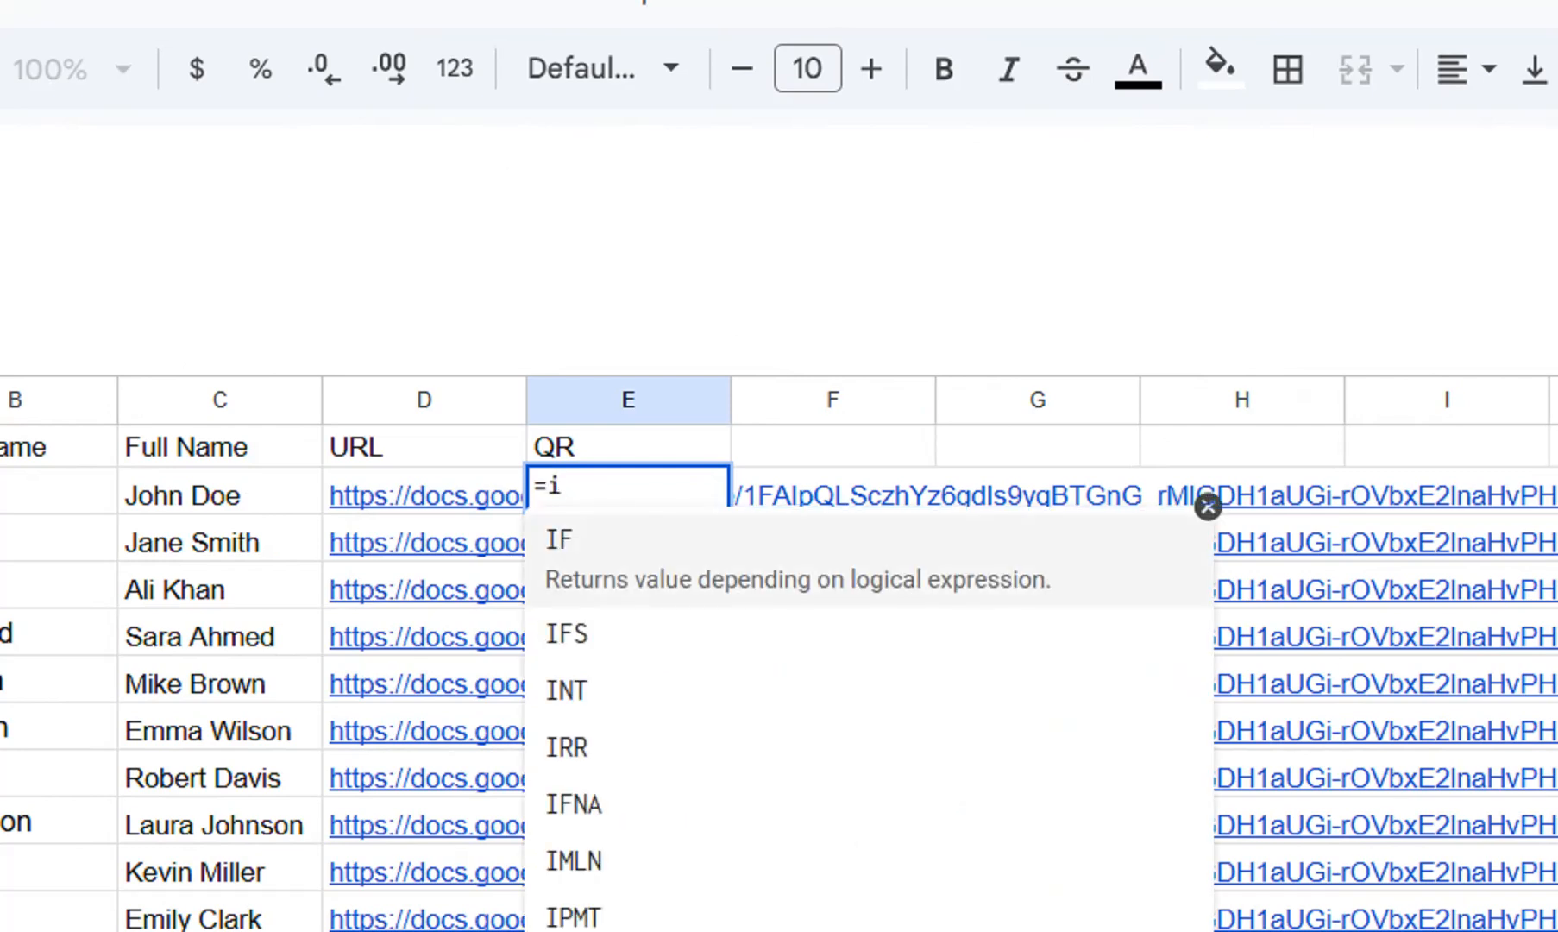
type("mage")
key("Tab")
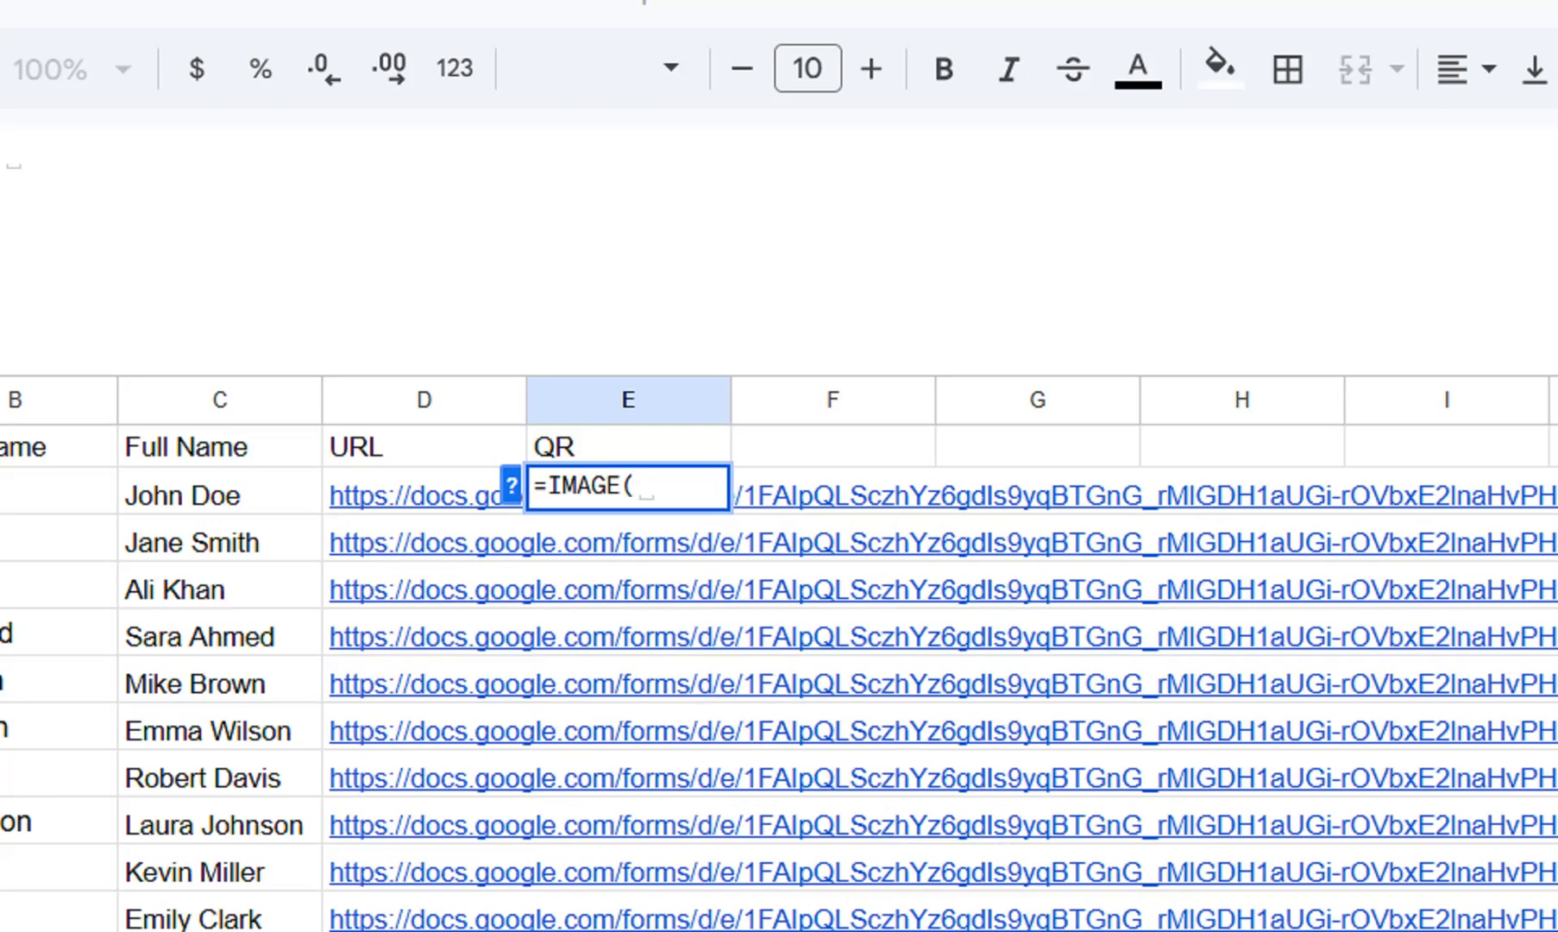
type("\"\"")
key("BackSpace")
type("h")
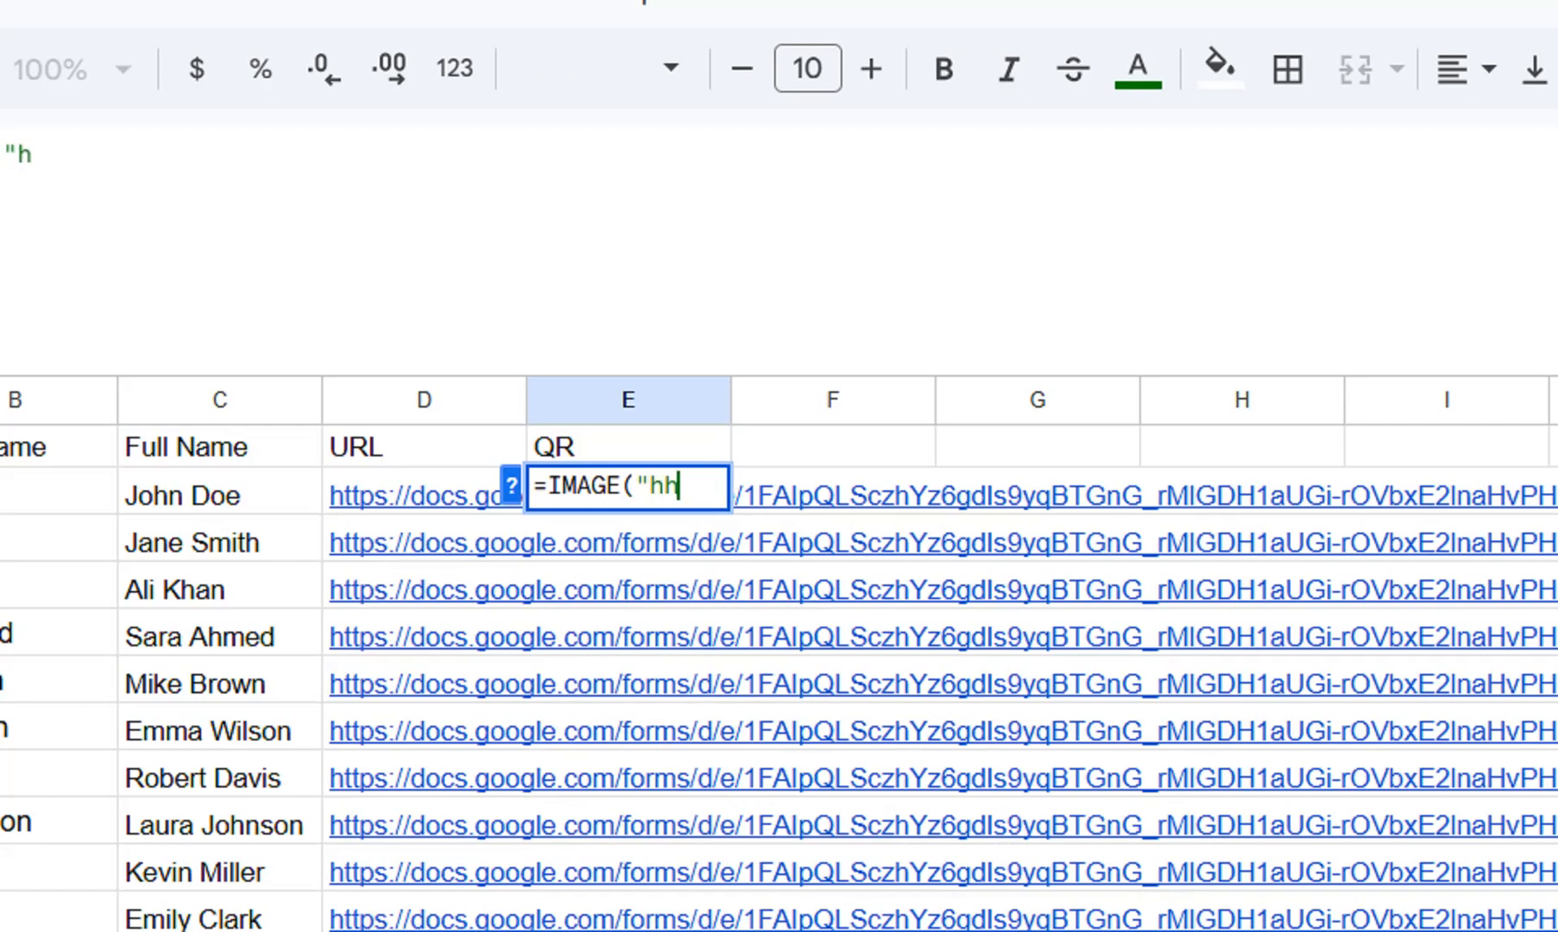
key("BackSpace")
type("ttps")
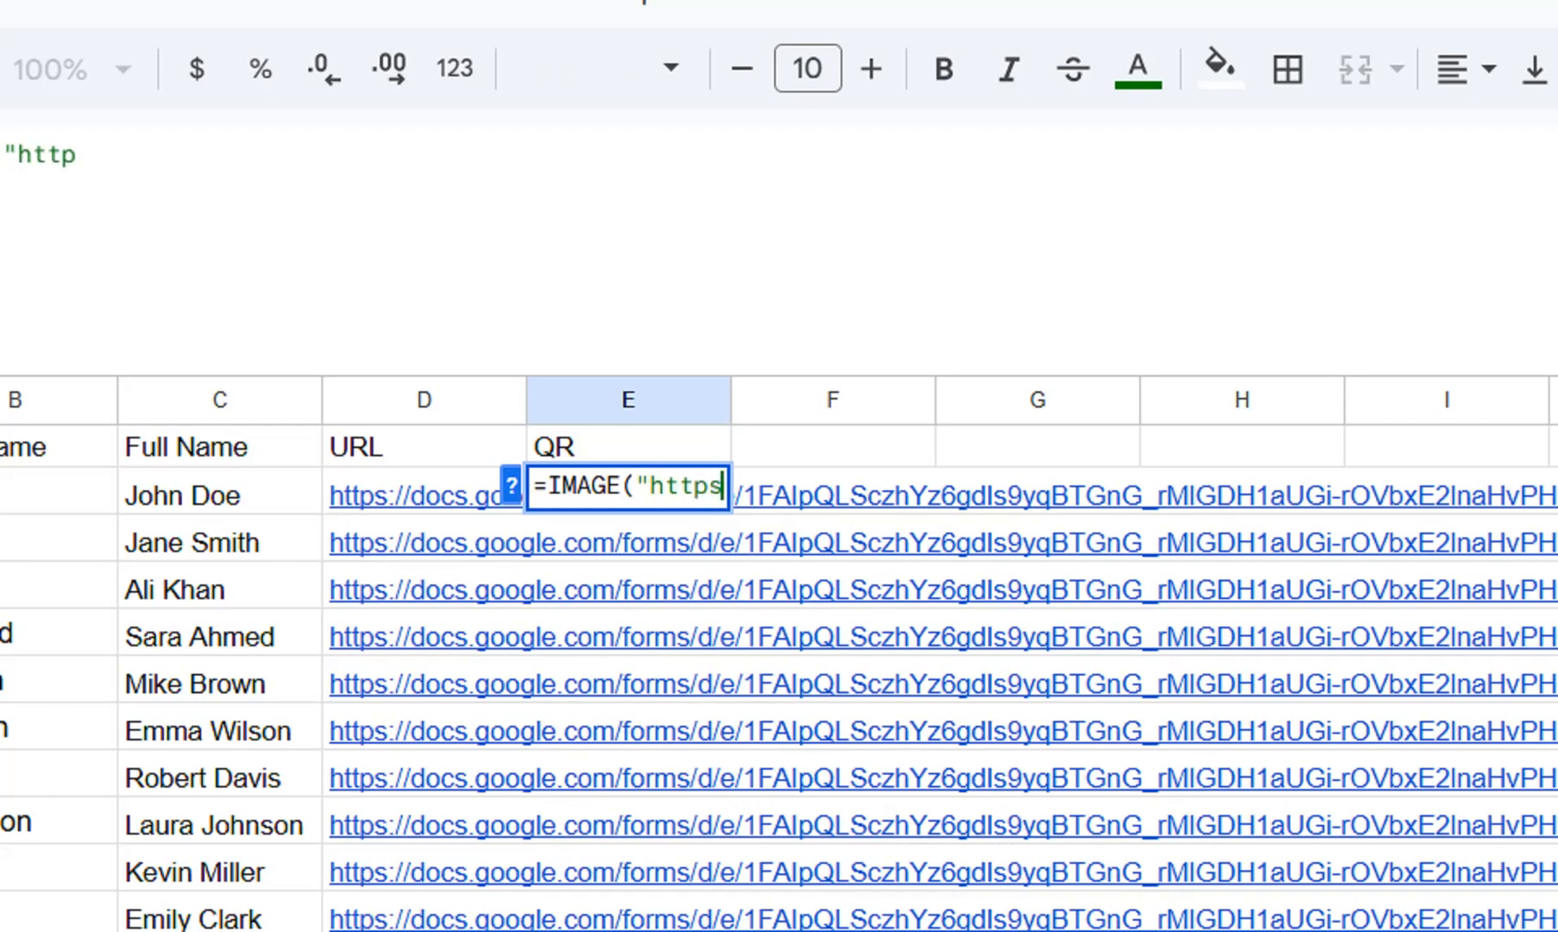
type(":")
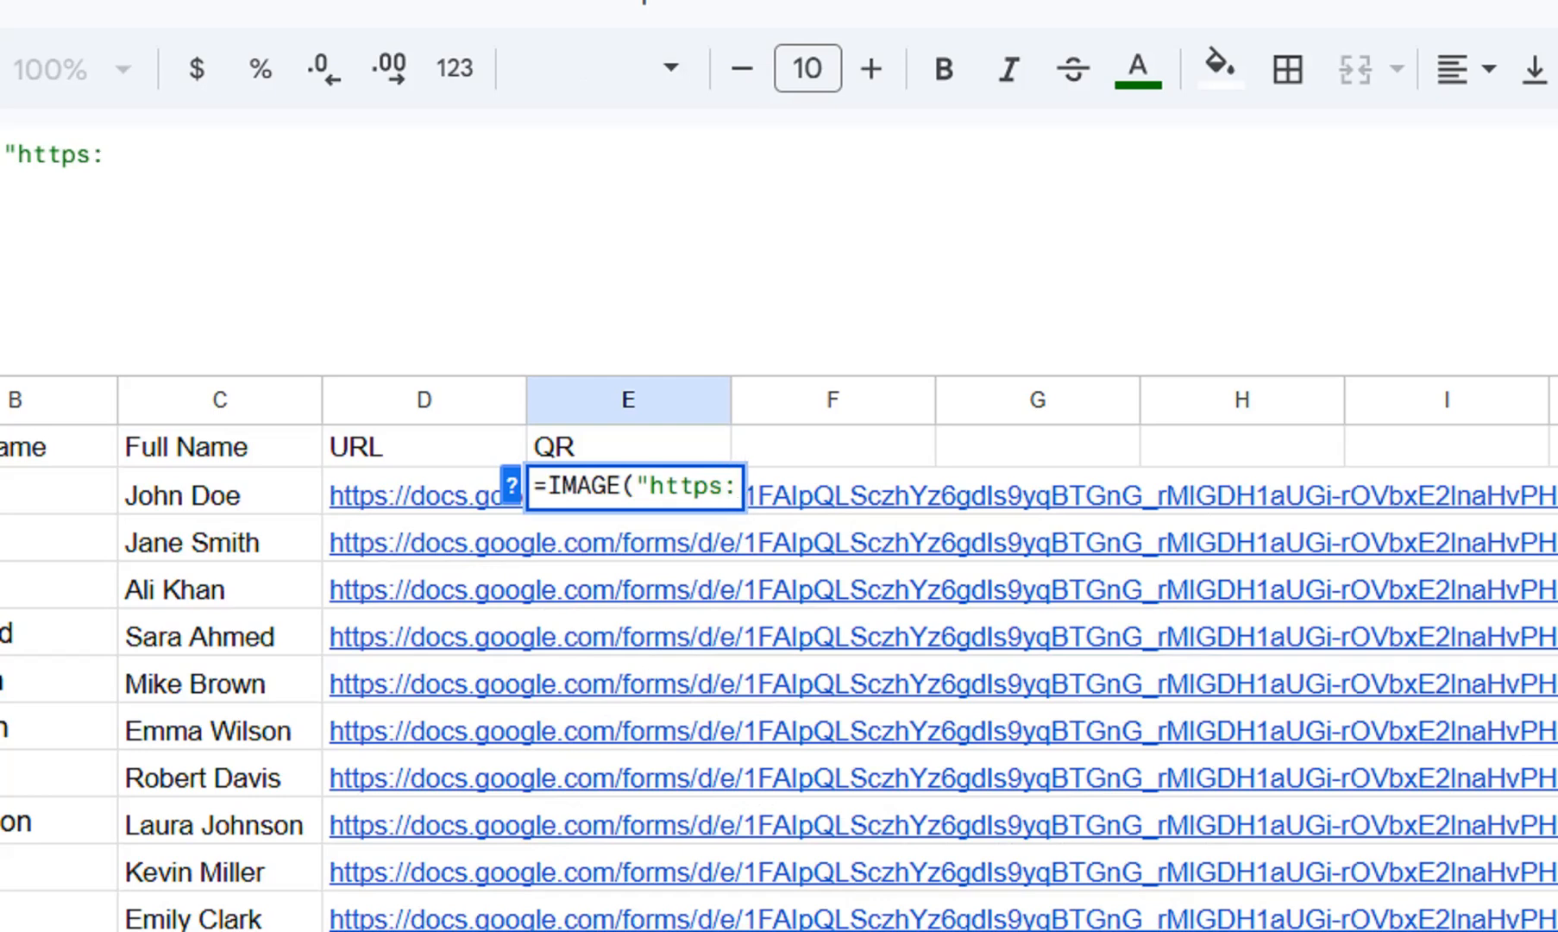
type("//")
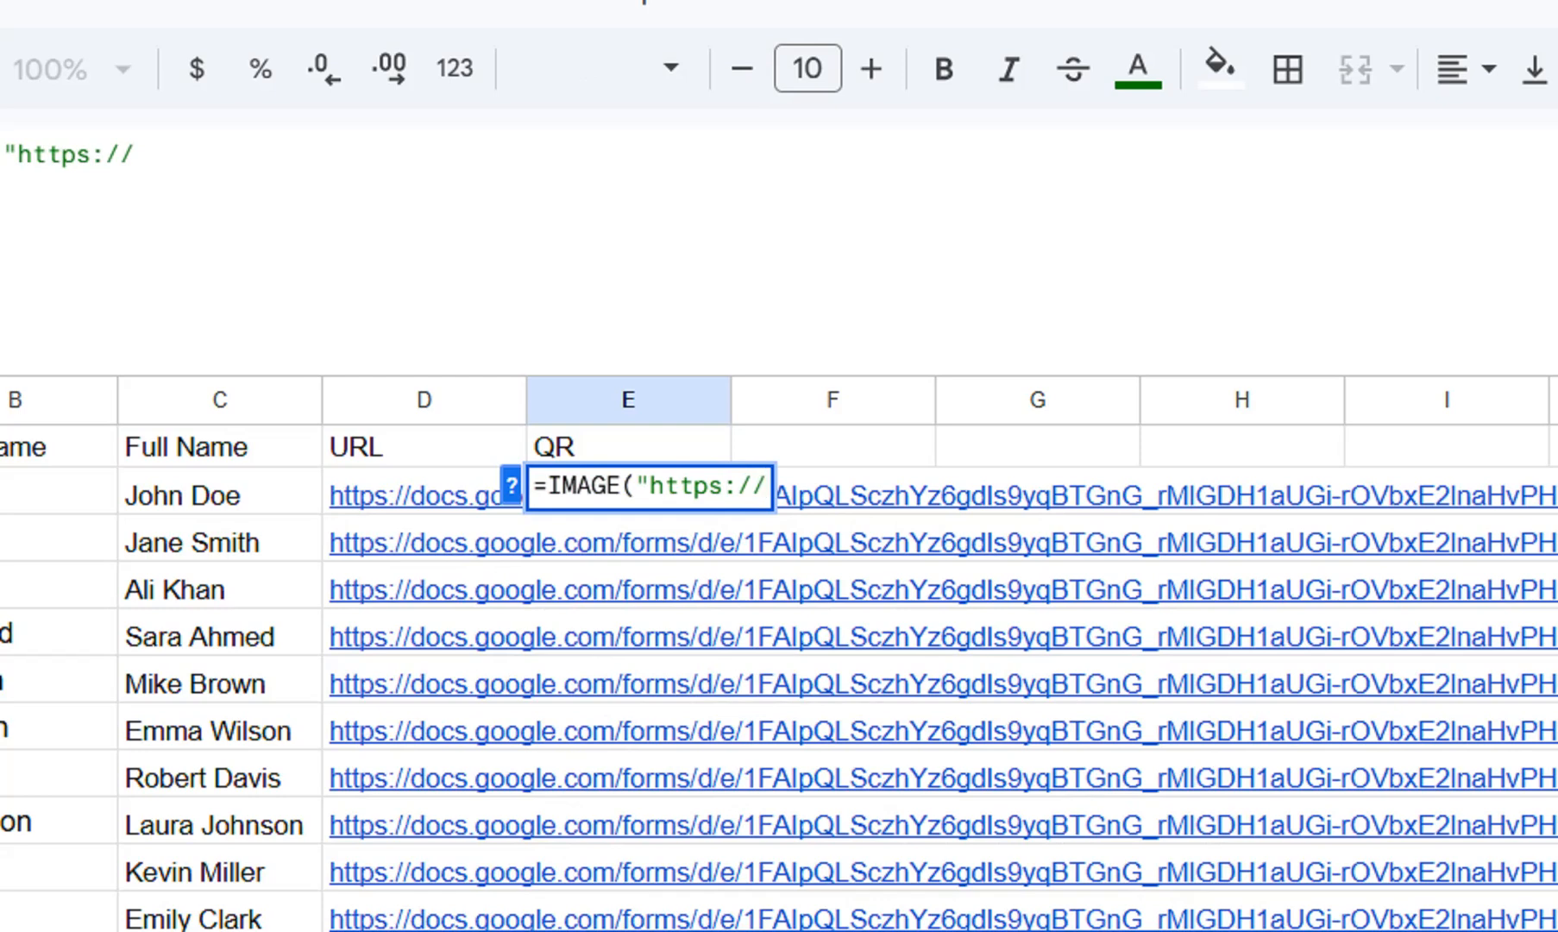
type("quick")
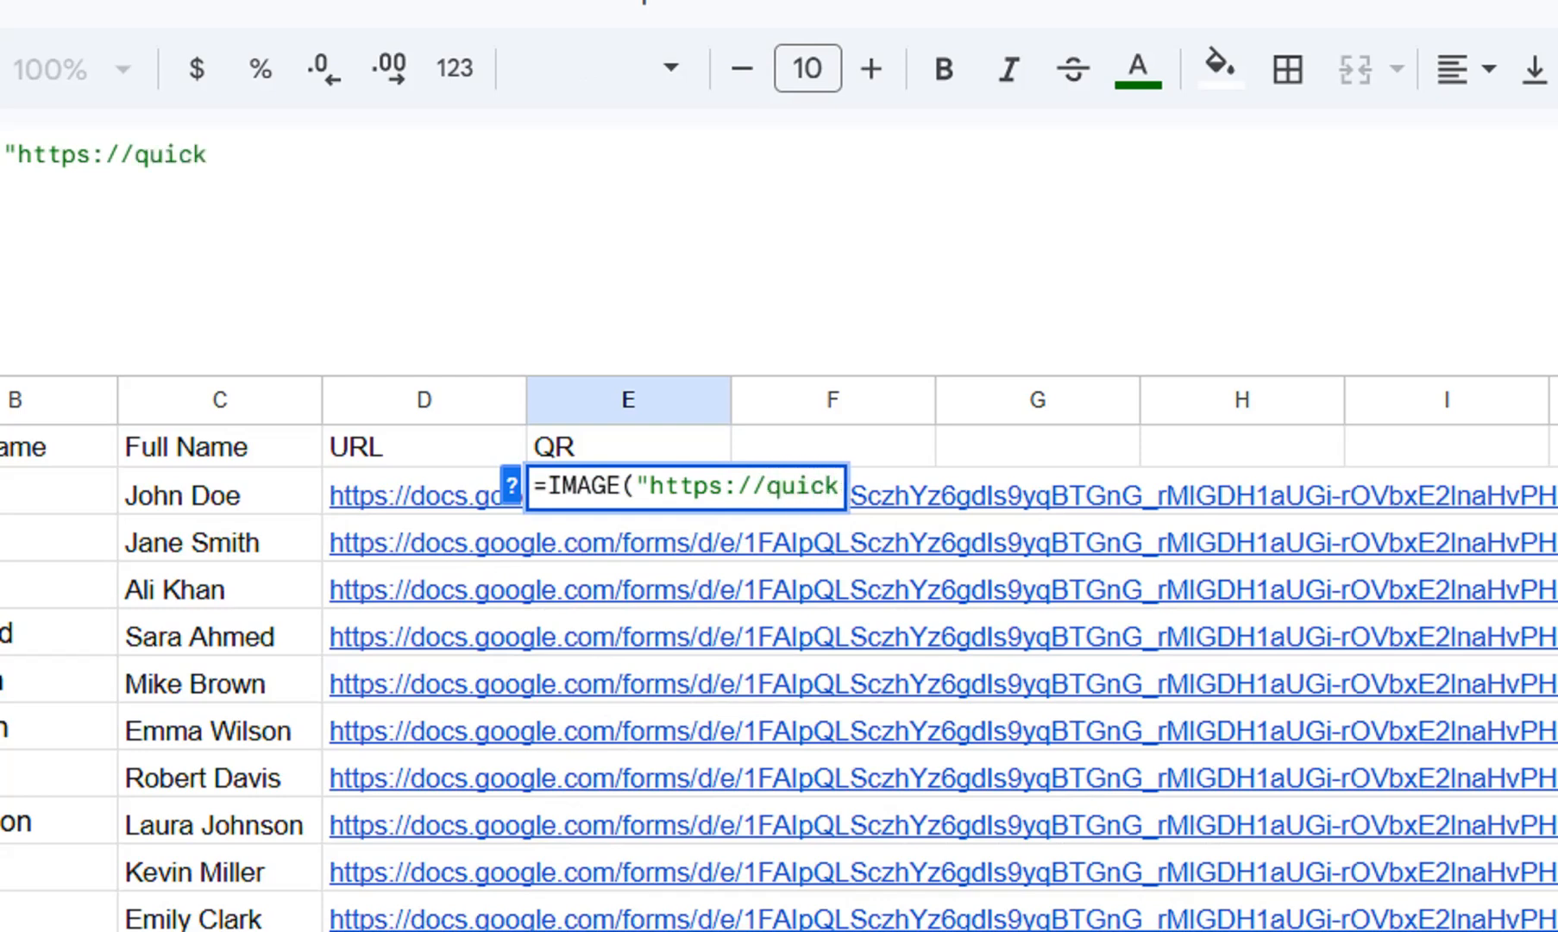
type("chart")
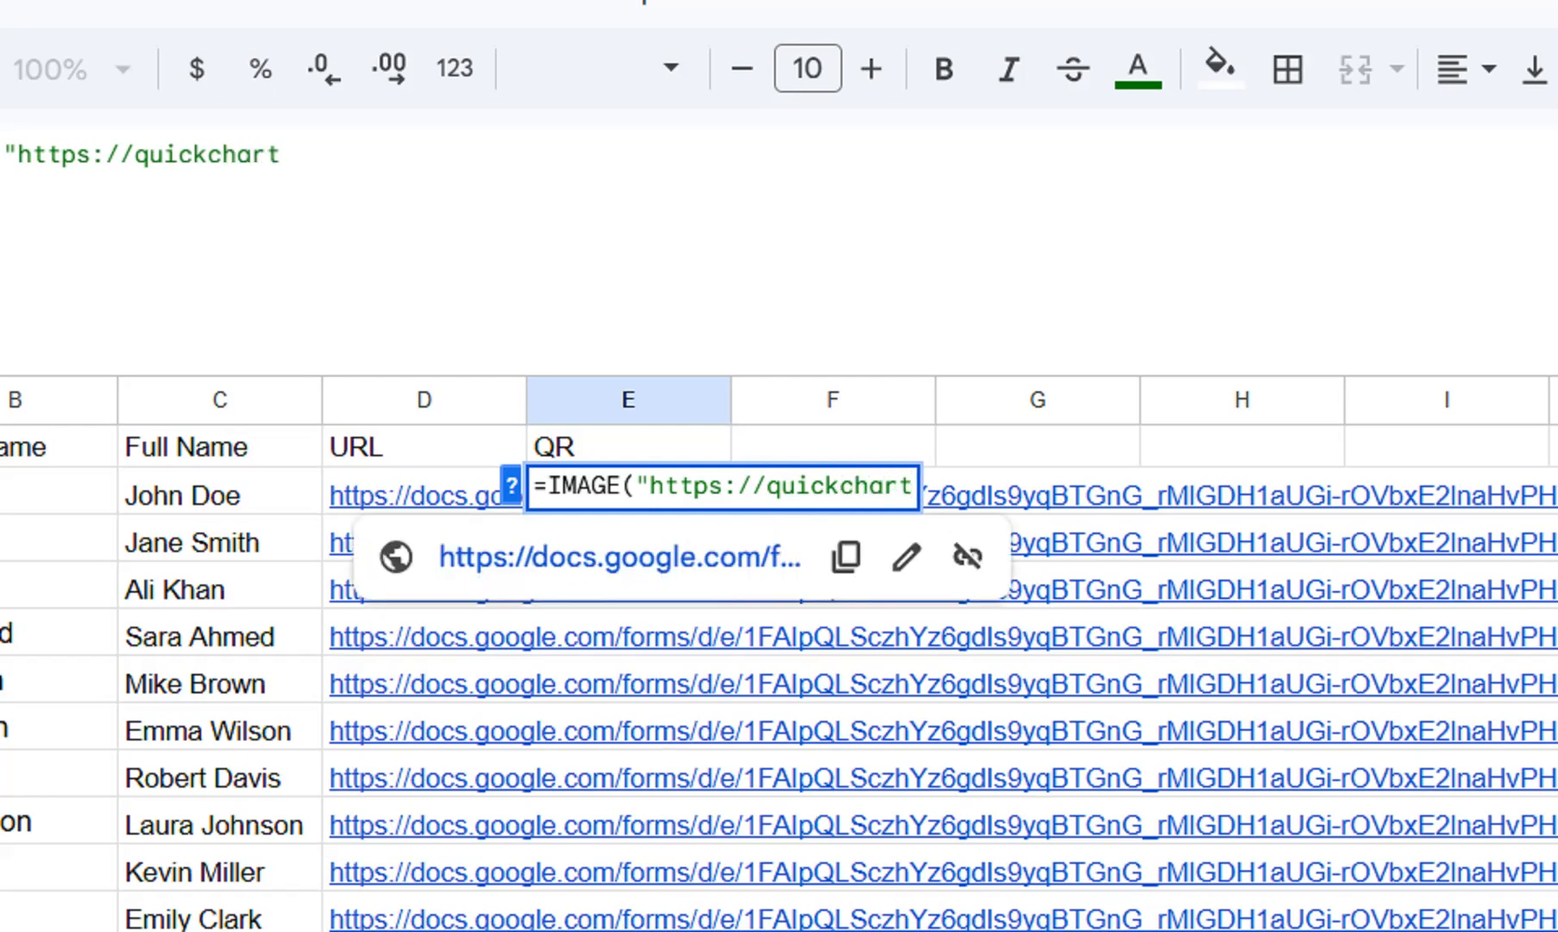
type(".io")
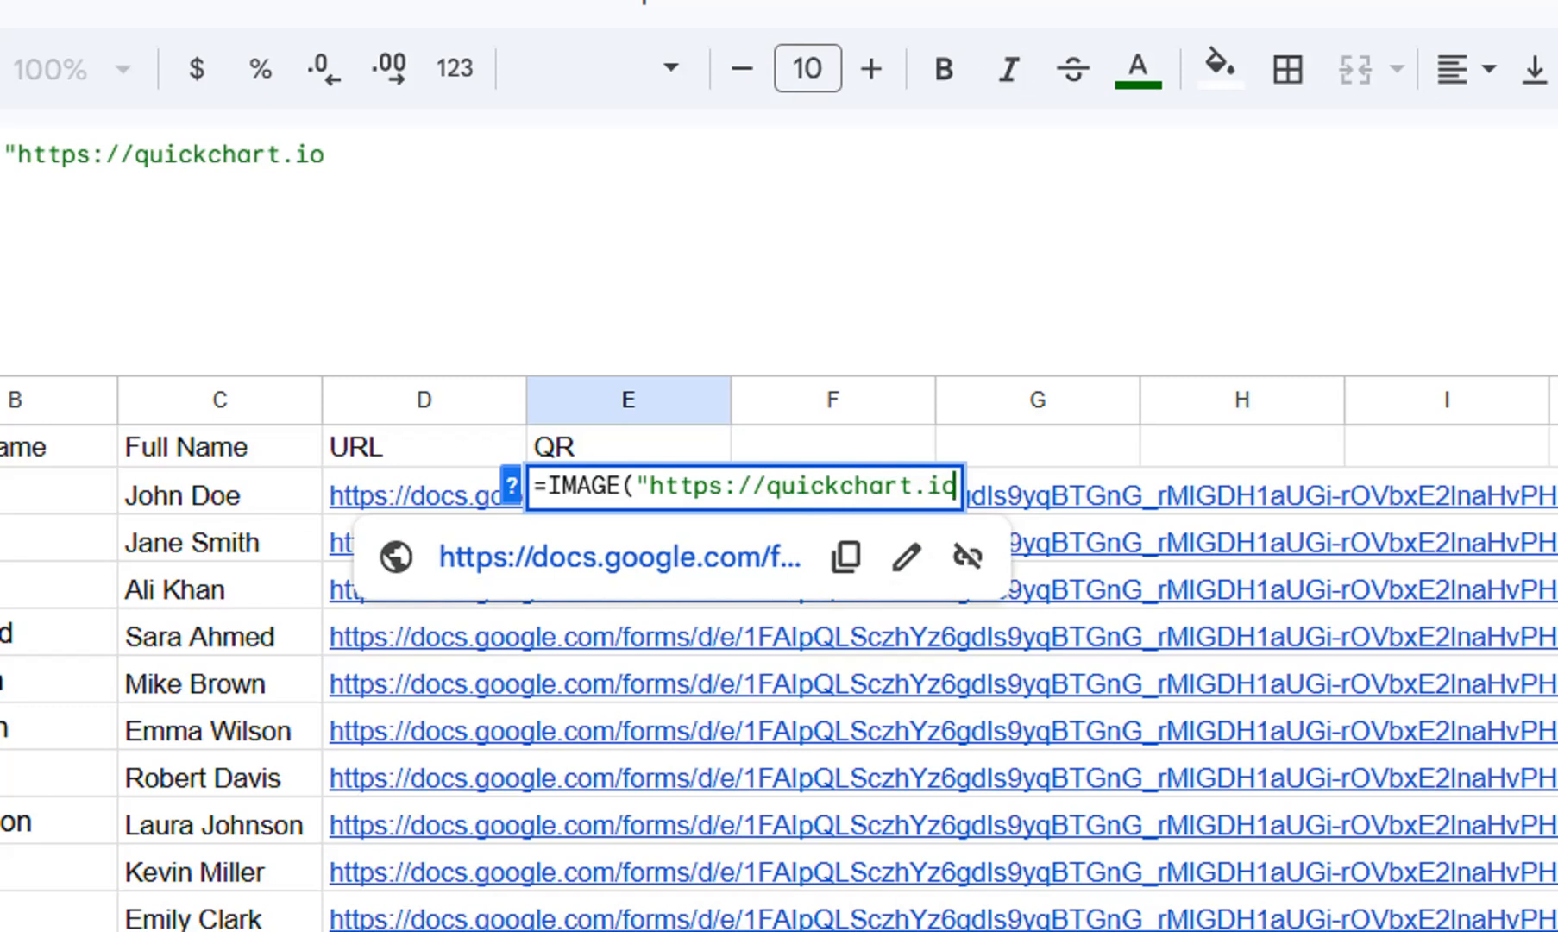
type("/")
type("d")
type("r")
type("?")
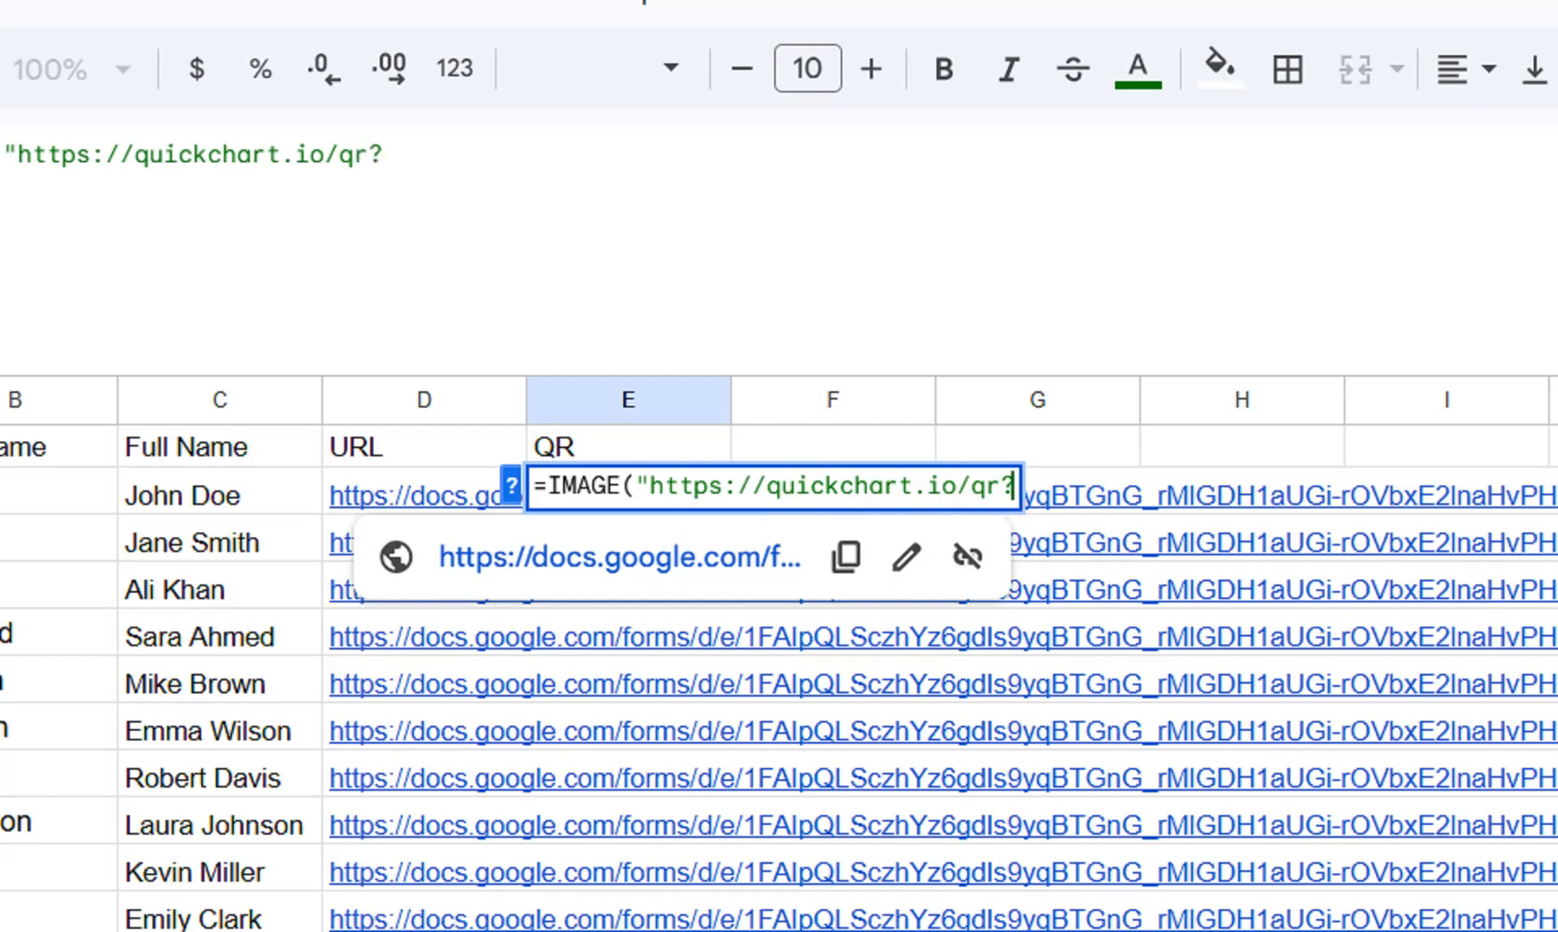
type("text")
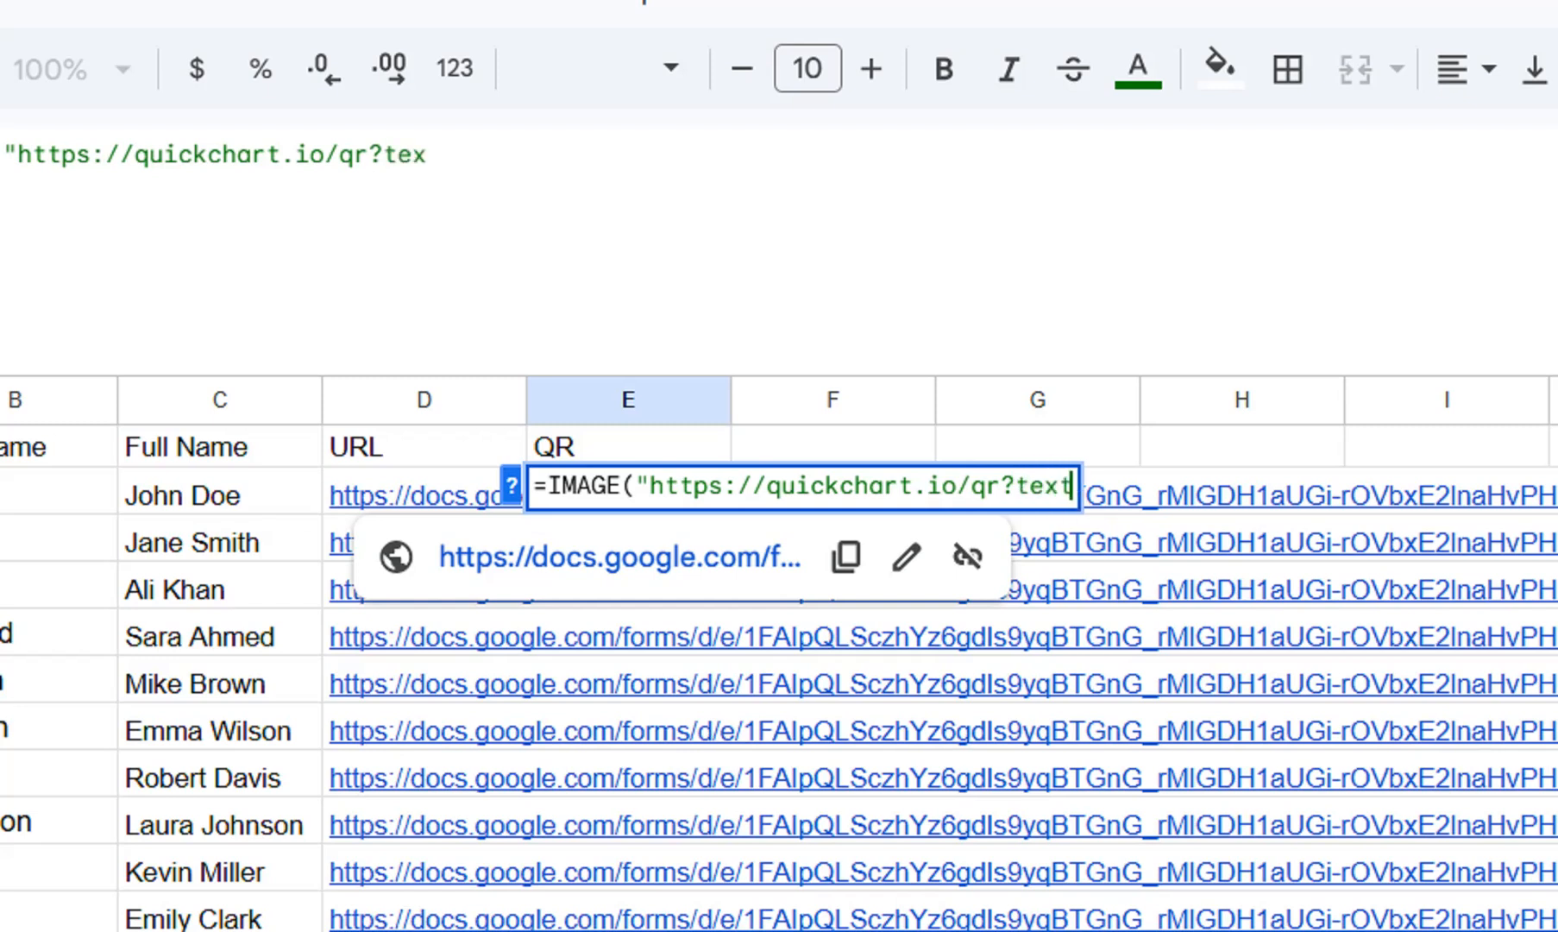
type("=\"")
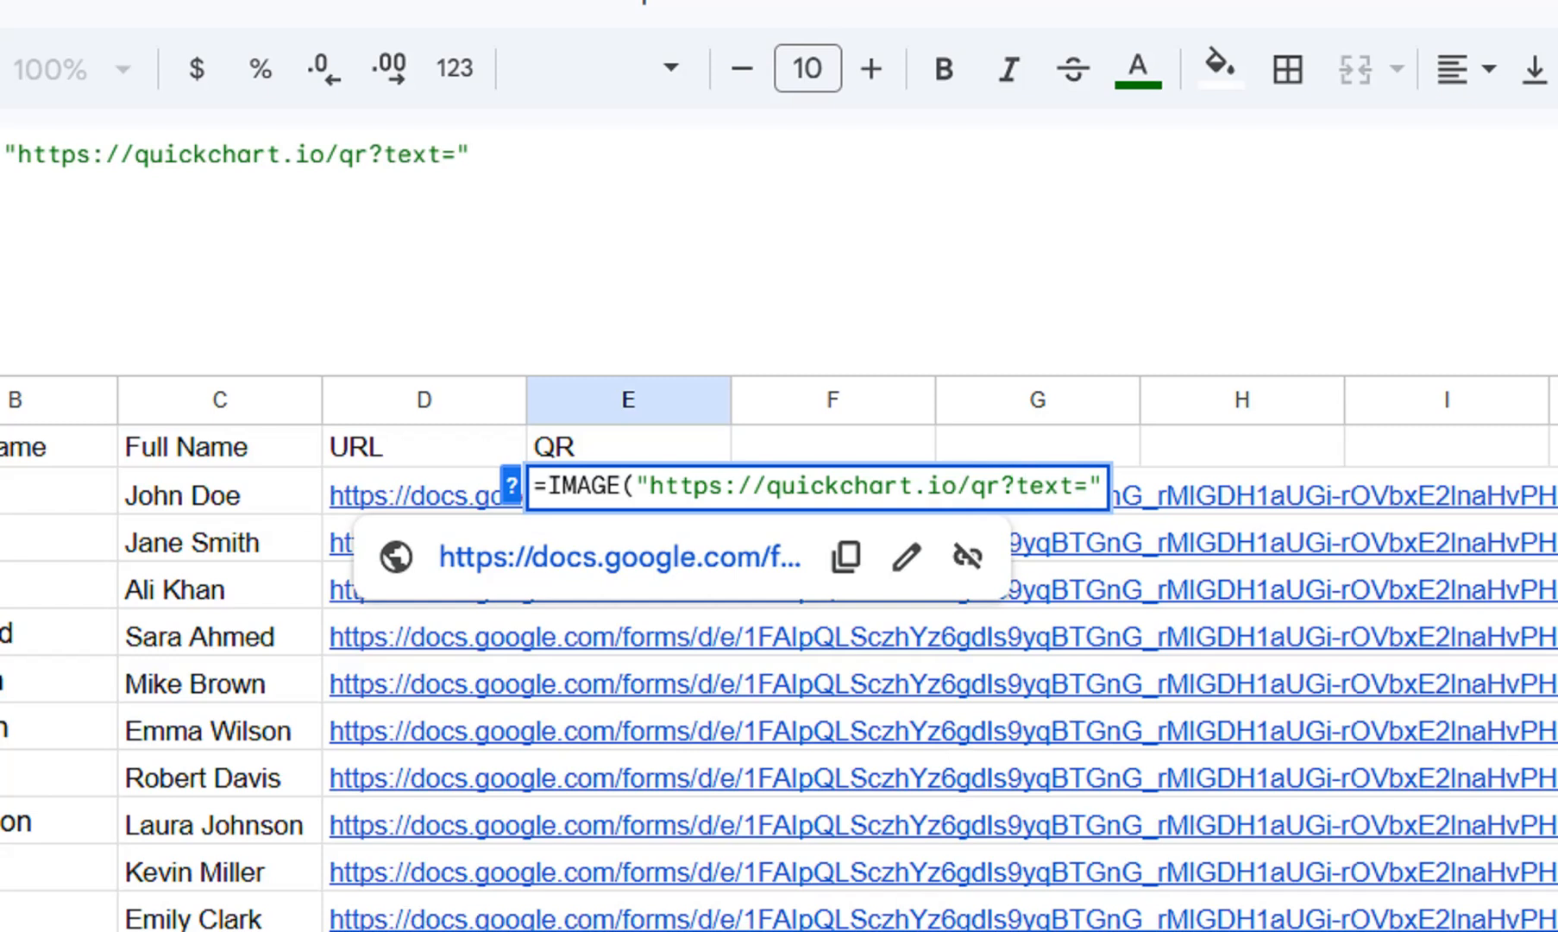
type(" & ")
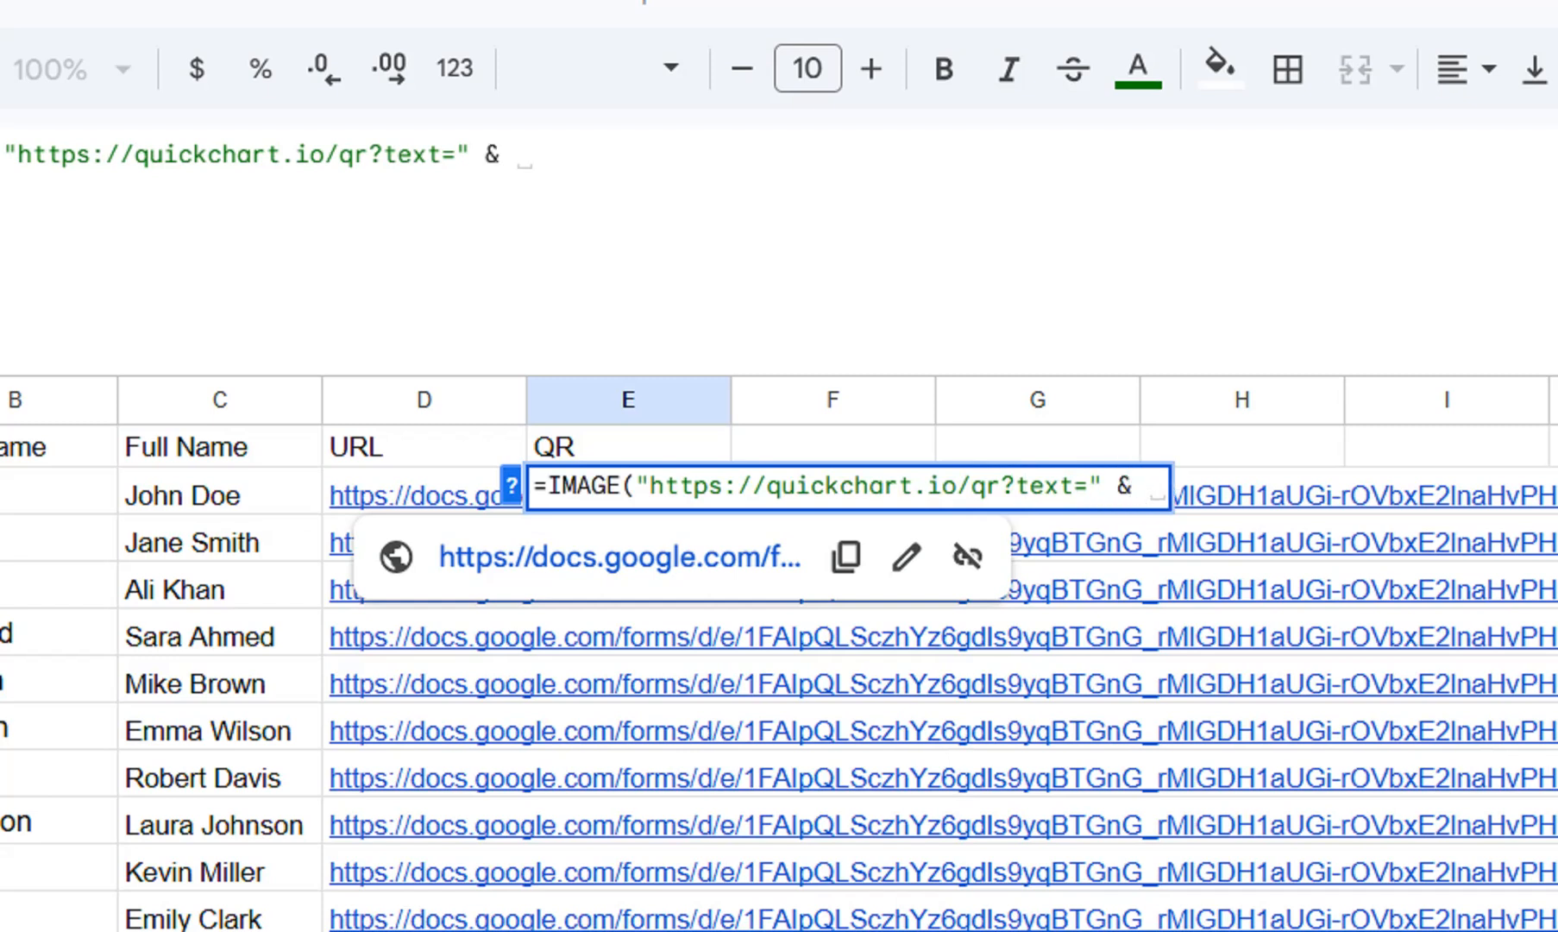
type("EN")
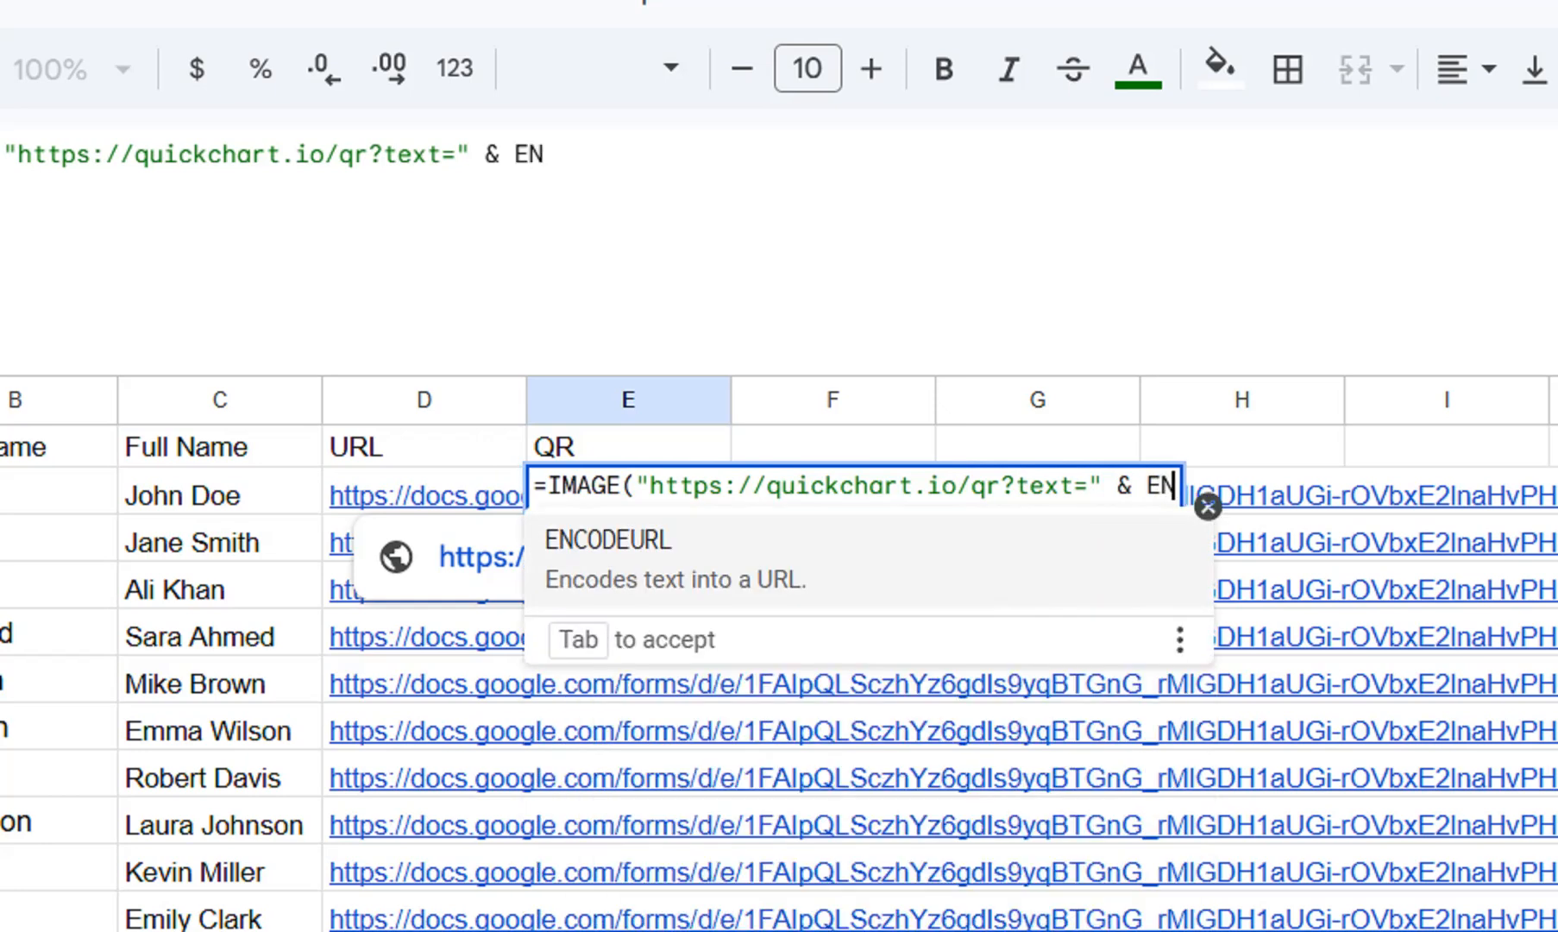
type("D")
Extend the E2 formula with & ENCODEURL(" after the quoted QR service address.
key("BackSpace")
type("CODE")
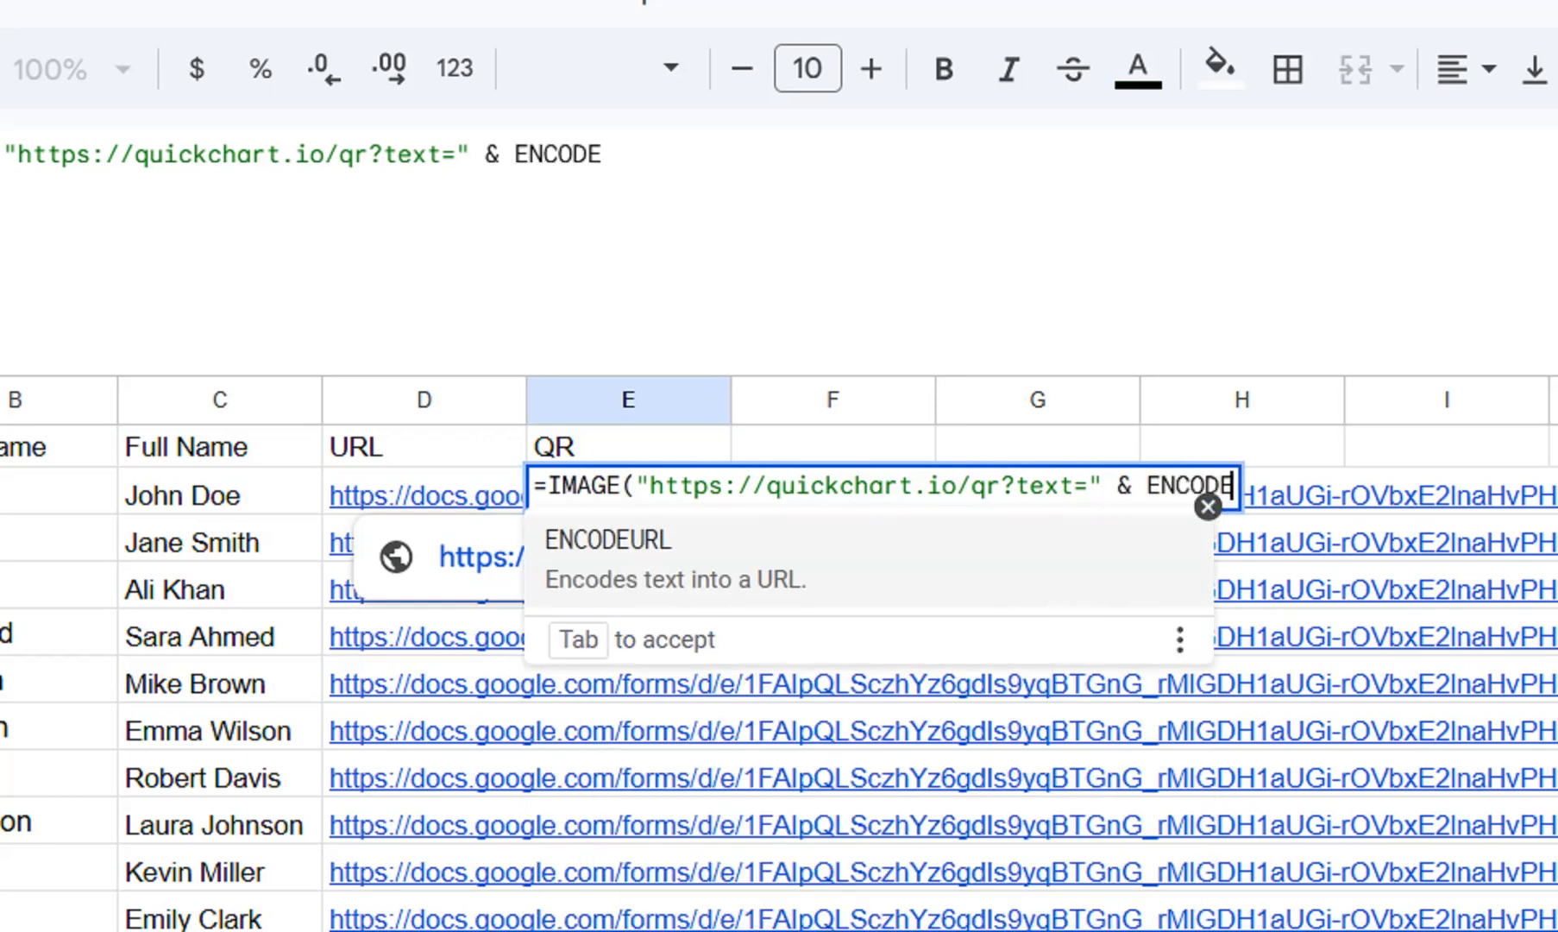
type("URL")
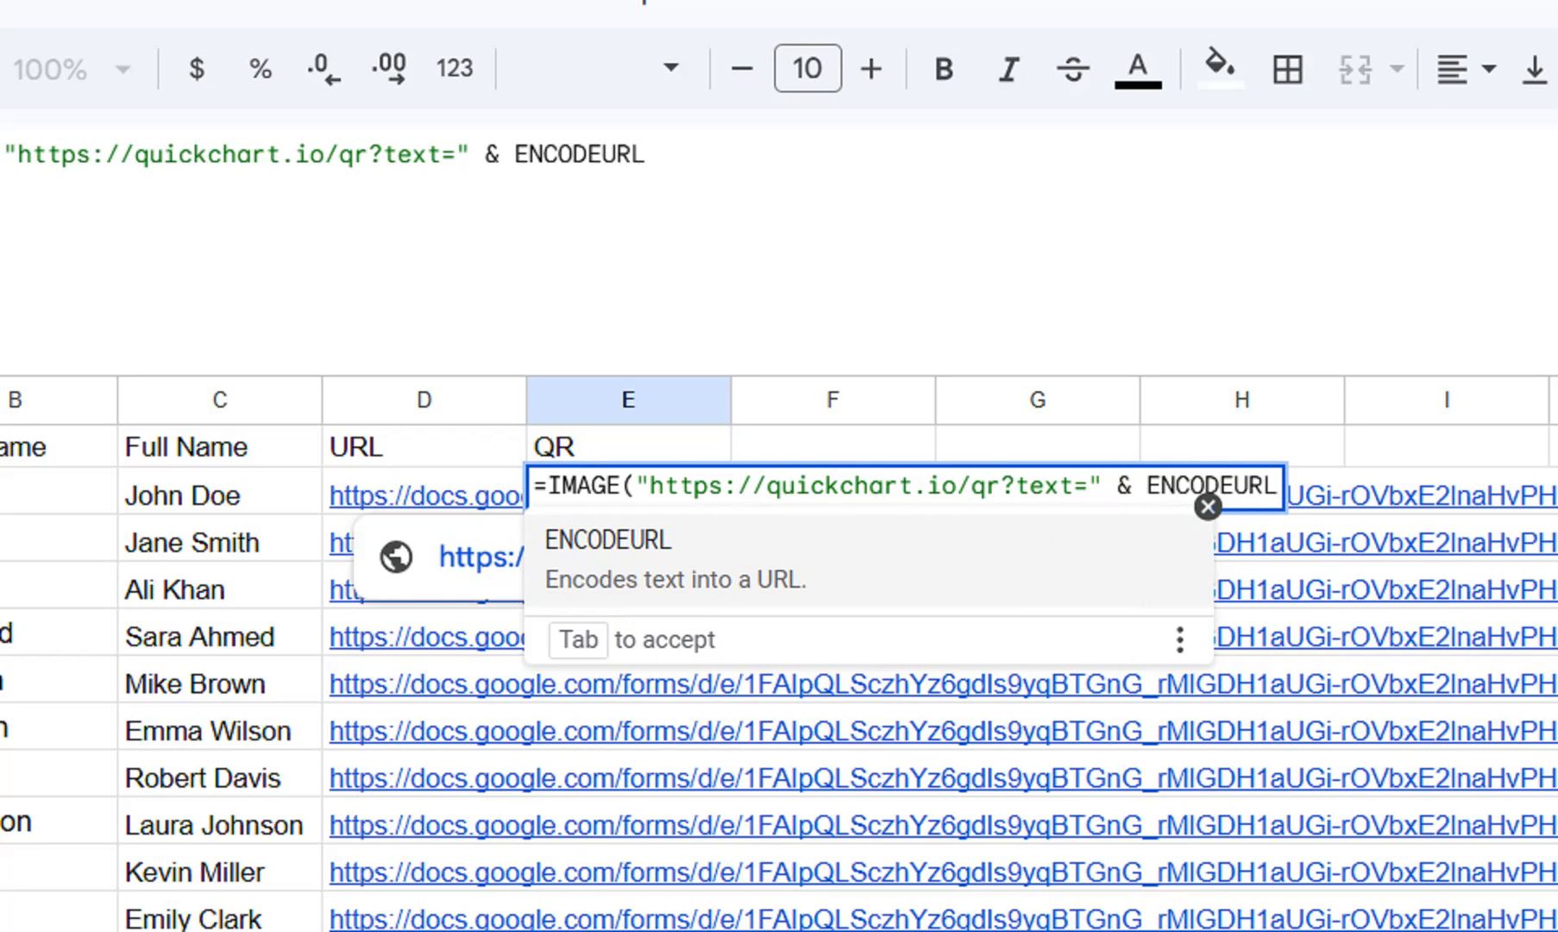
type(")")
key("BackSpace")
type("(\"")
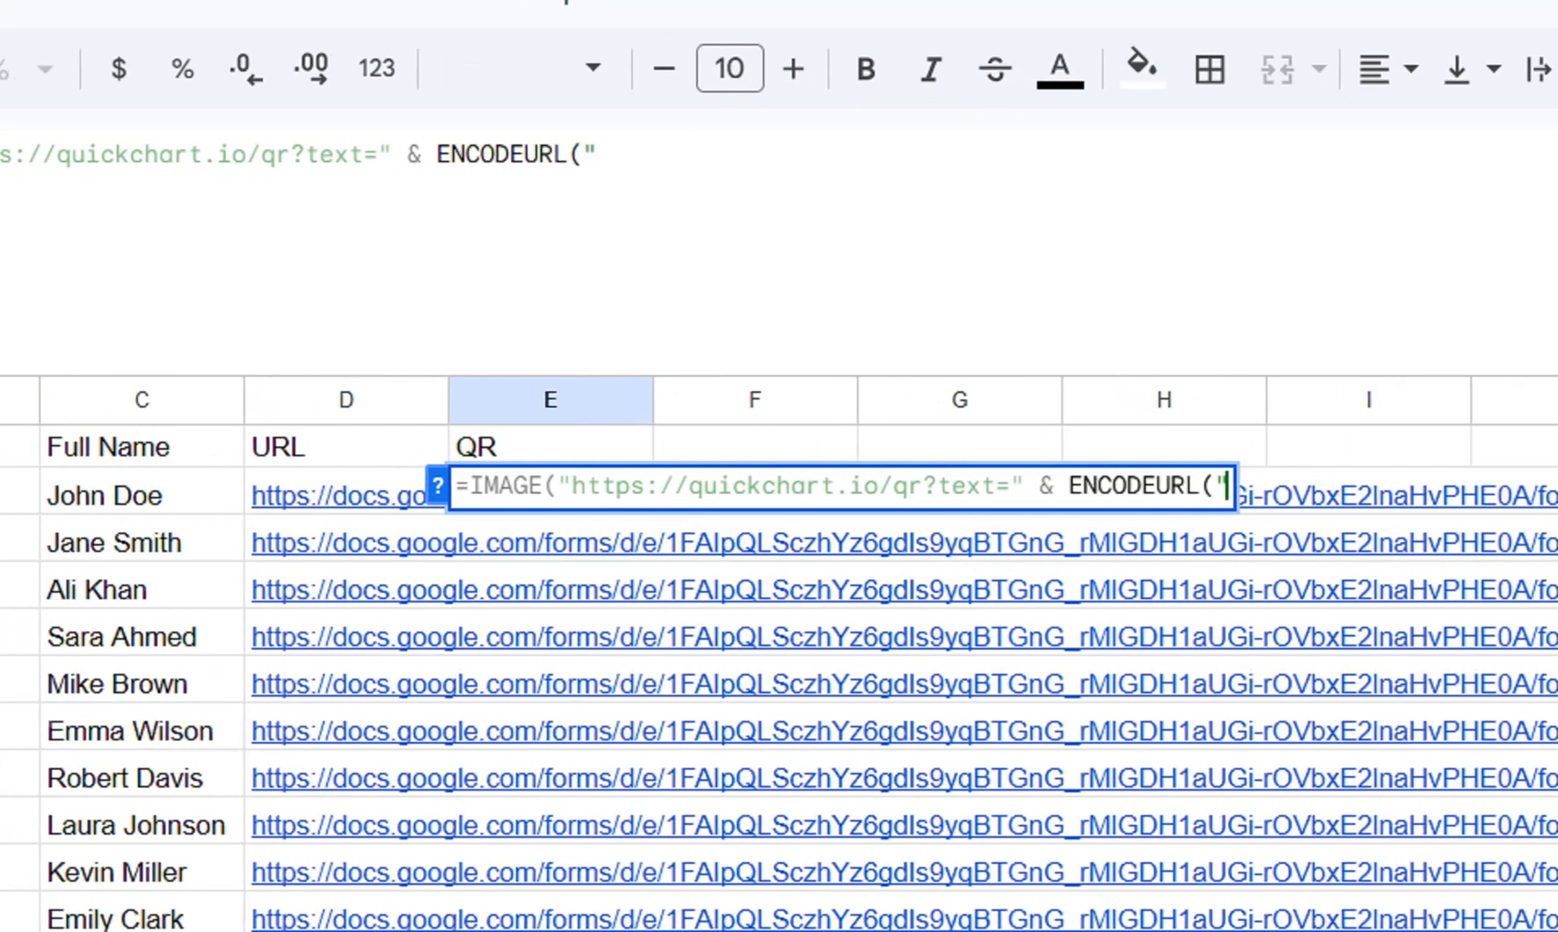
Prefix the unfinished E2 formula with an apostrophe to store it as plain text and commit the cell.
left_click(500, 486)
key("Left")
type("'")
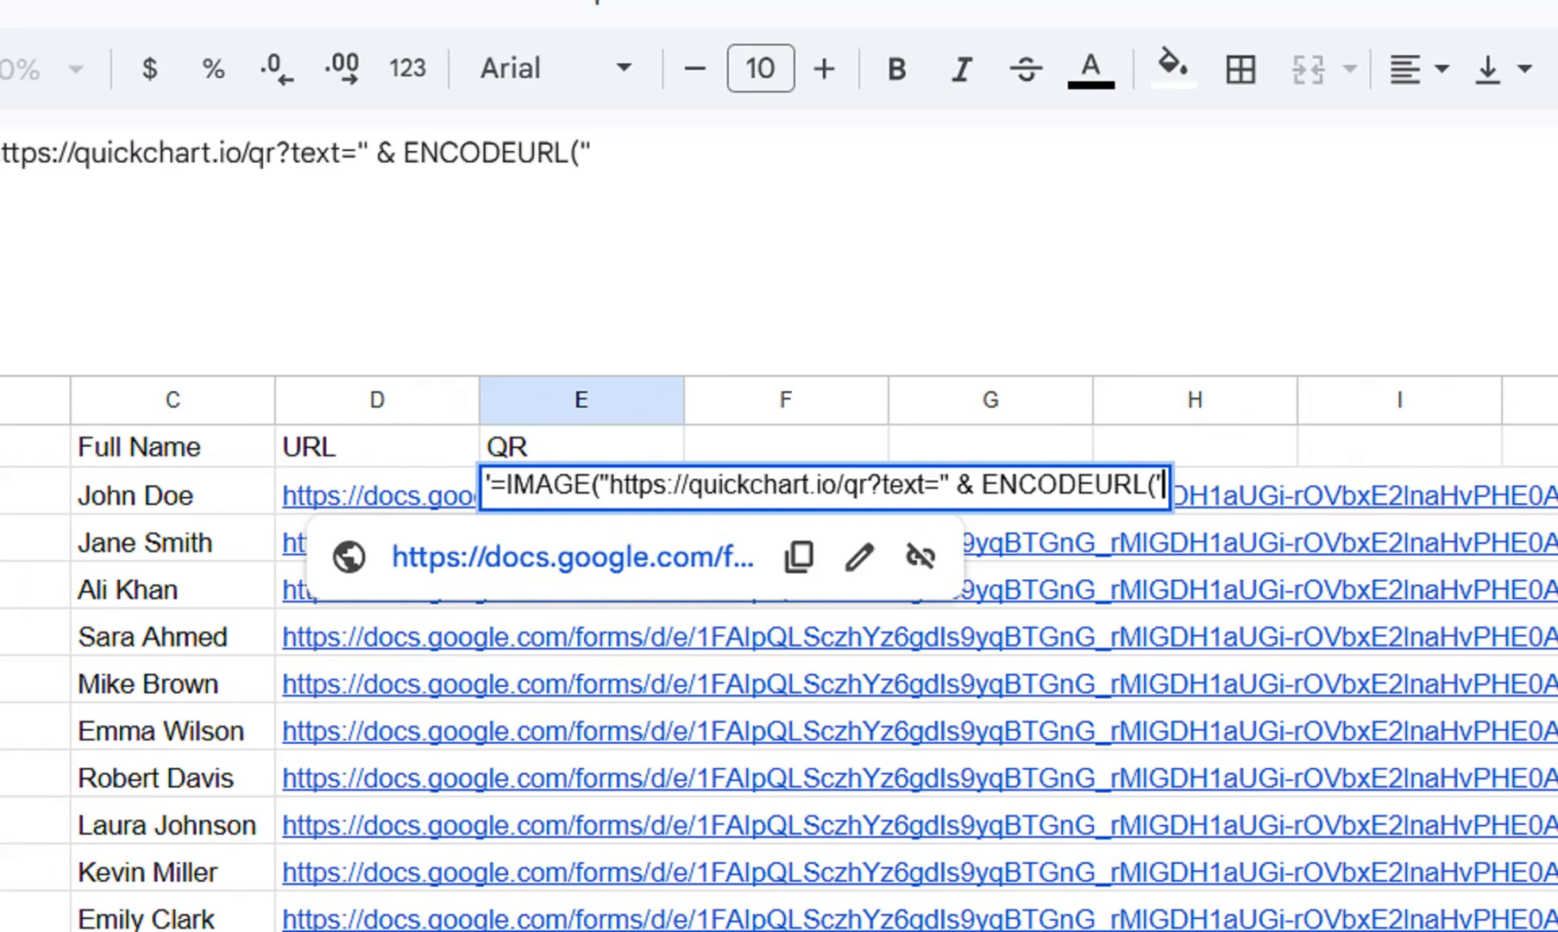
key("Return")
Copy the link formula text after the equals sign from D2 without changing the cell.
left_click(379, 494)
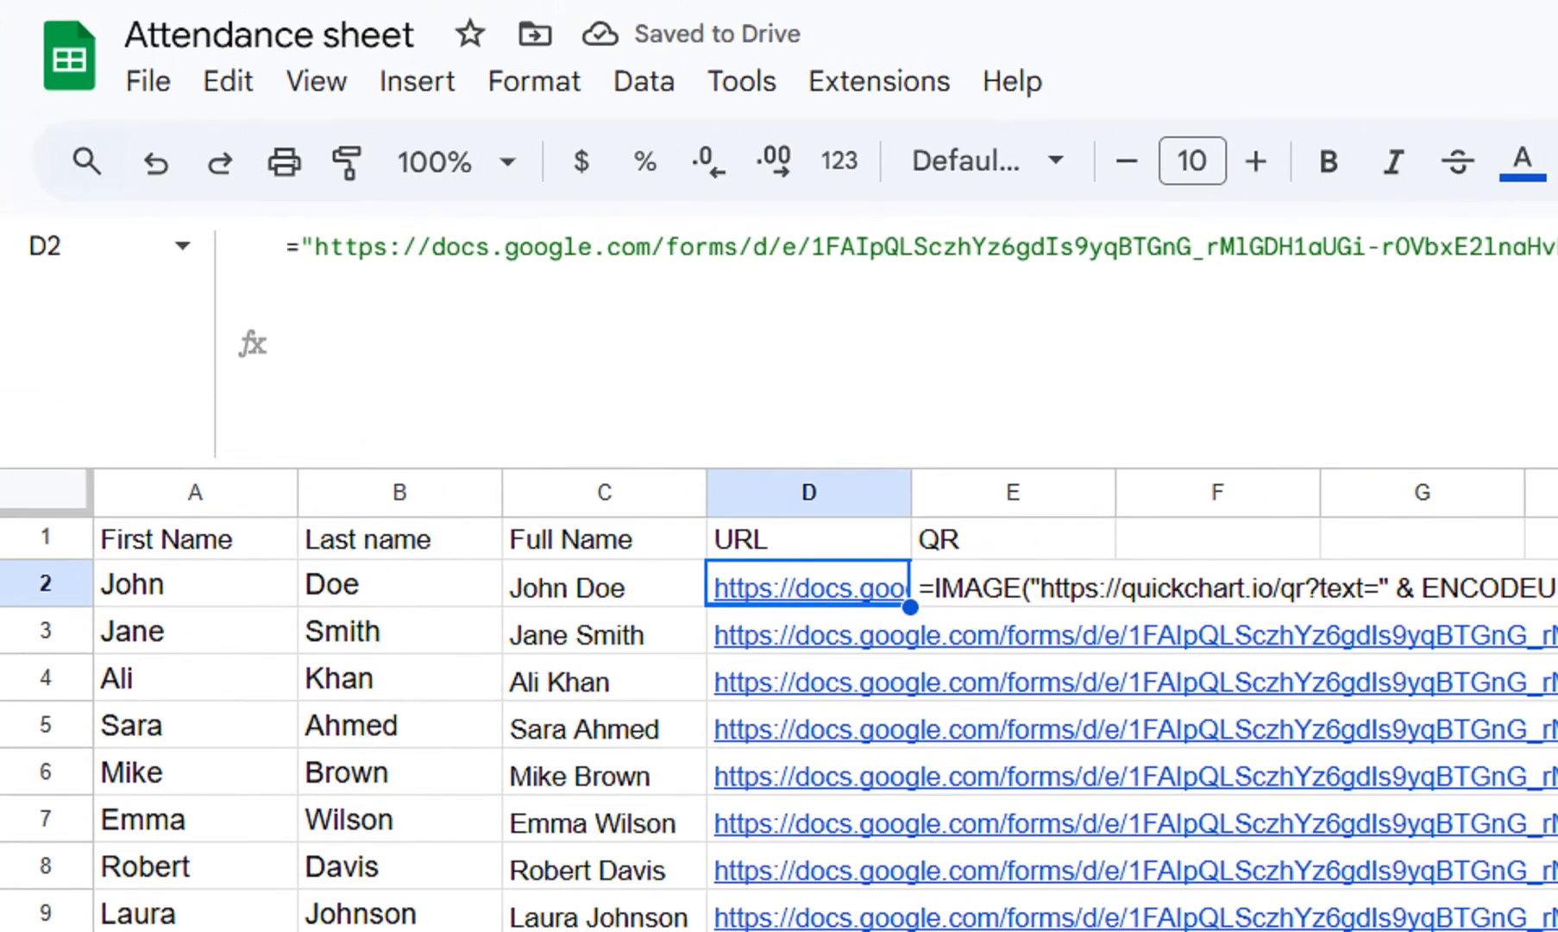
left_click_drag(300, 248, 1298, 247)
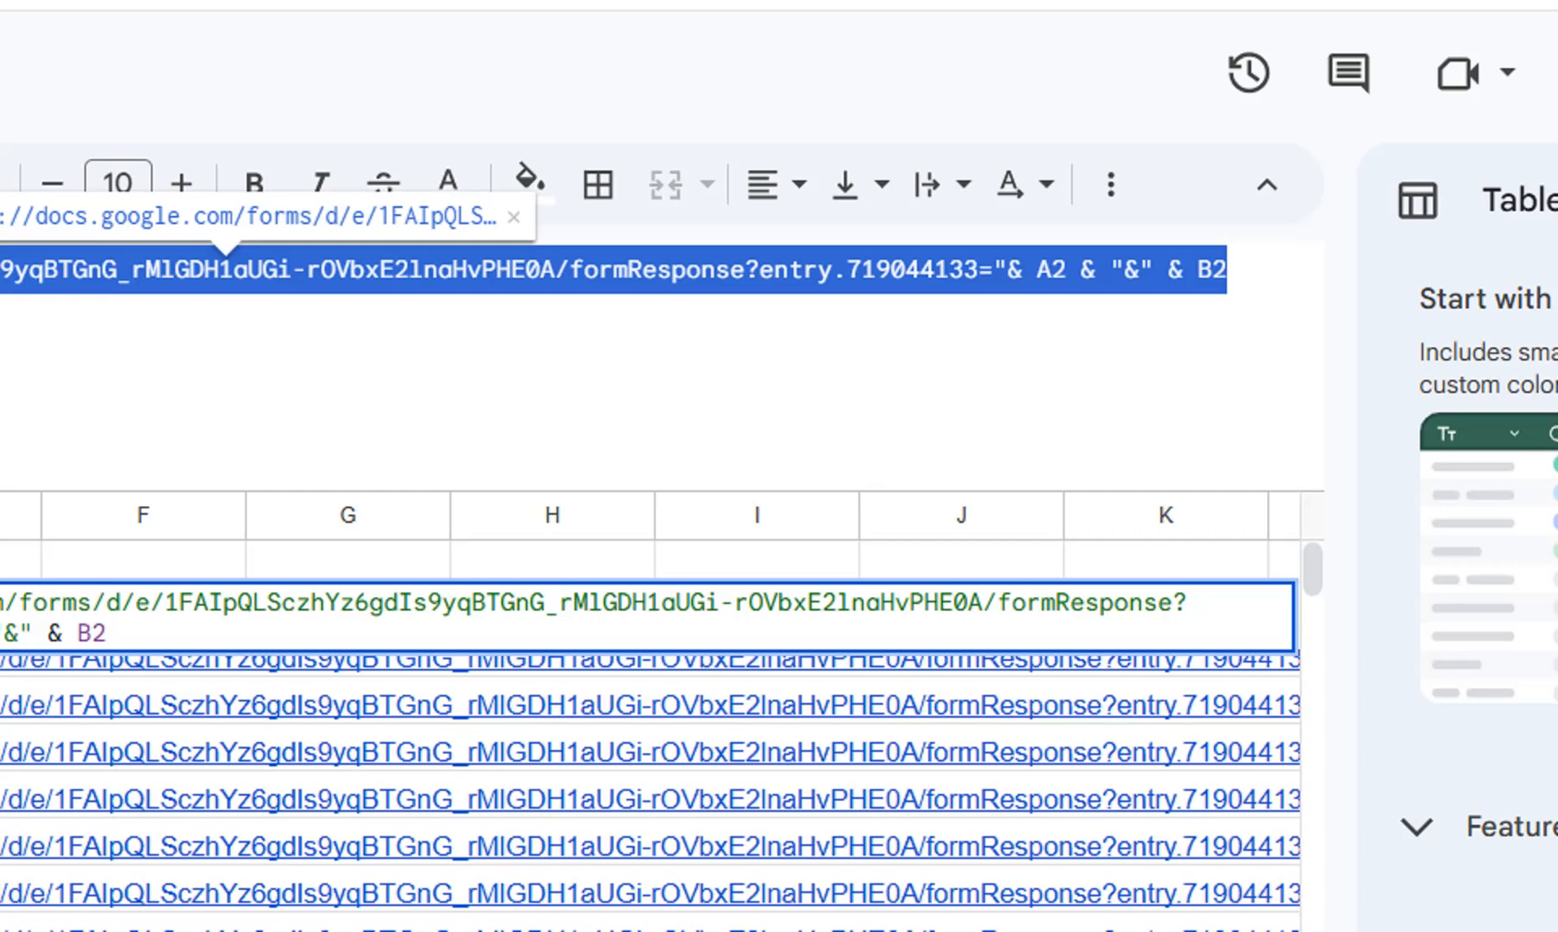
key("Return")
Remove the leading apostrophe from E2 so its IMAGE text becomes a formula again.
left_click(581, 609)
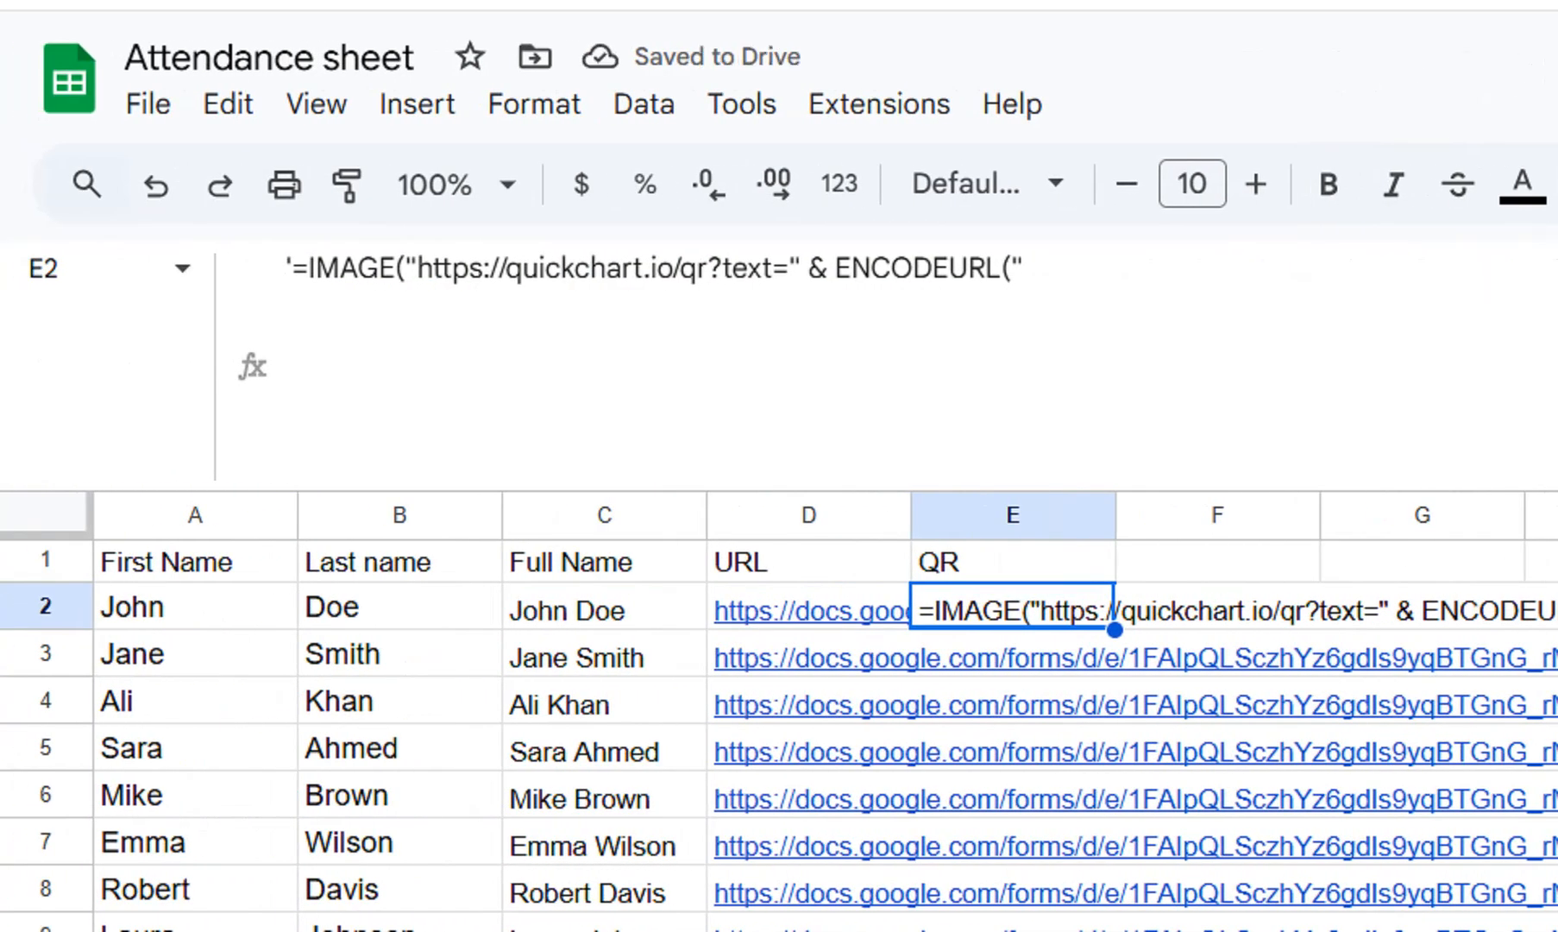
left_click(291, 268)
key("BackSpace")
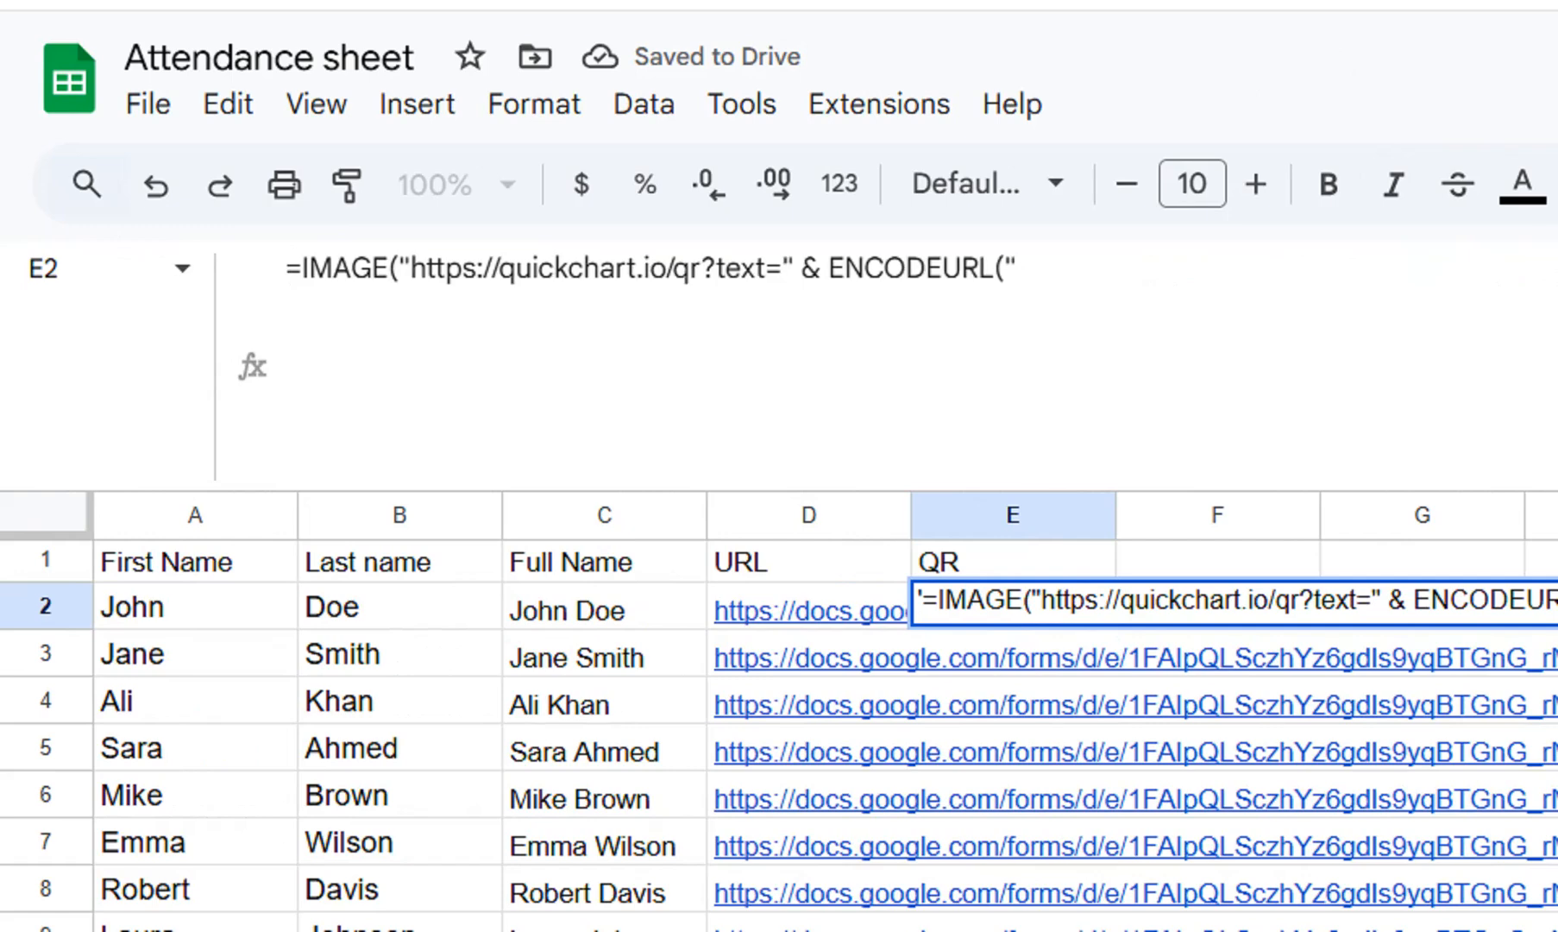
Paste the copied link expression after ENCODEURL(" in E2, close it with )) and commit the formula.
left_click(1061, 269)
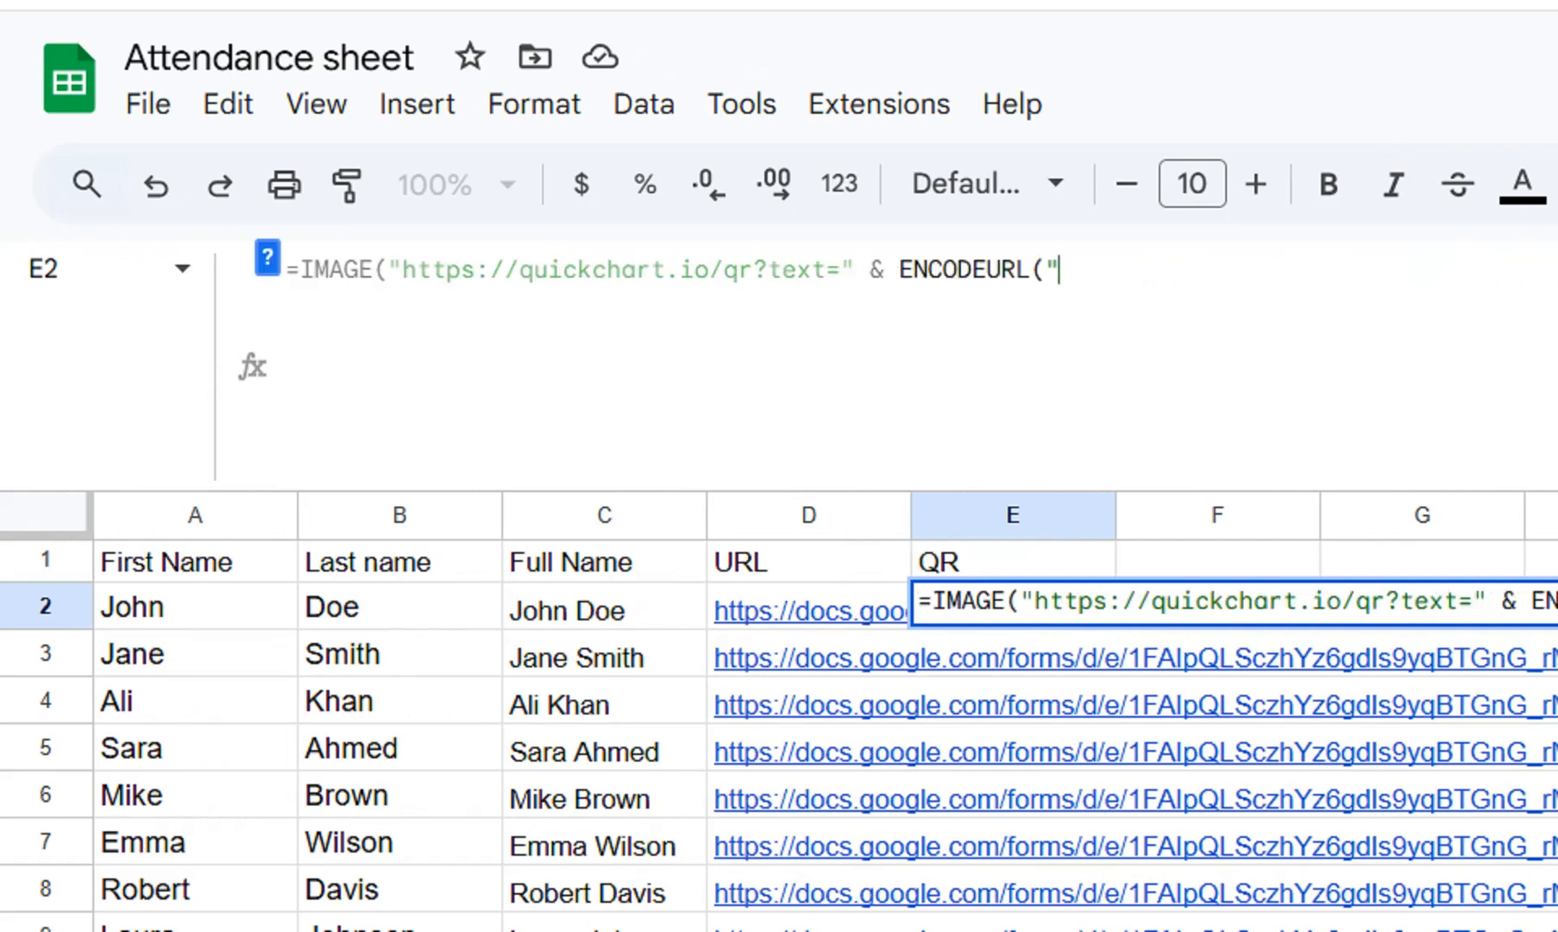
key("ctrl+v")
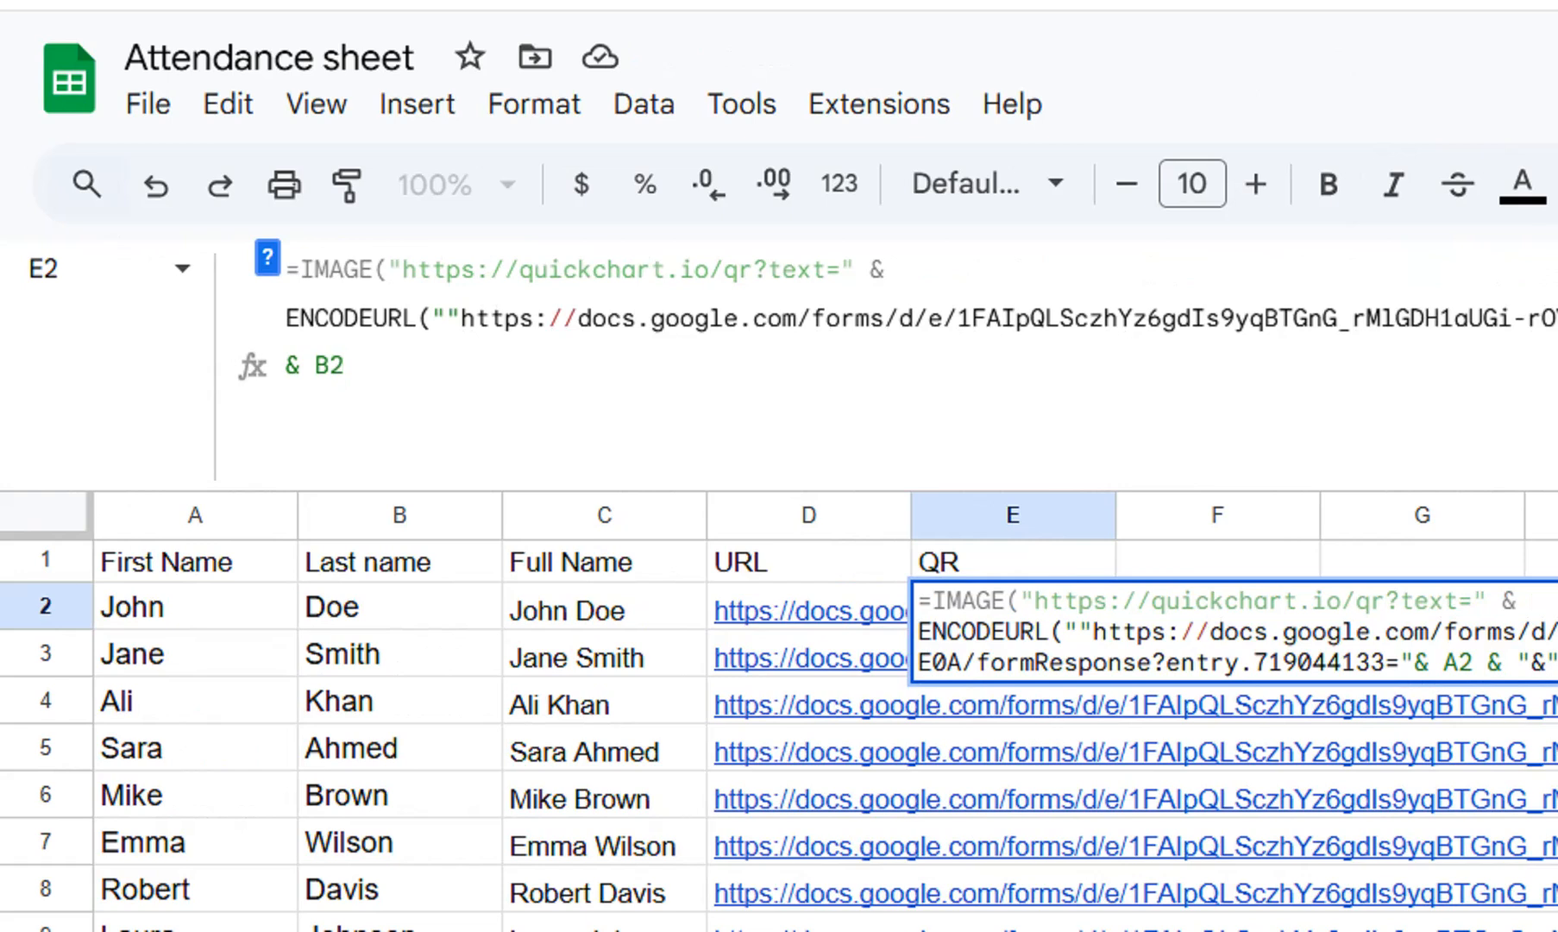
type("))")
key("Return")
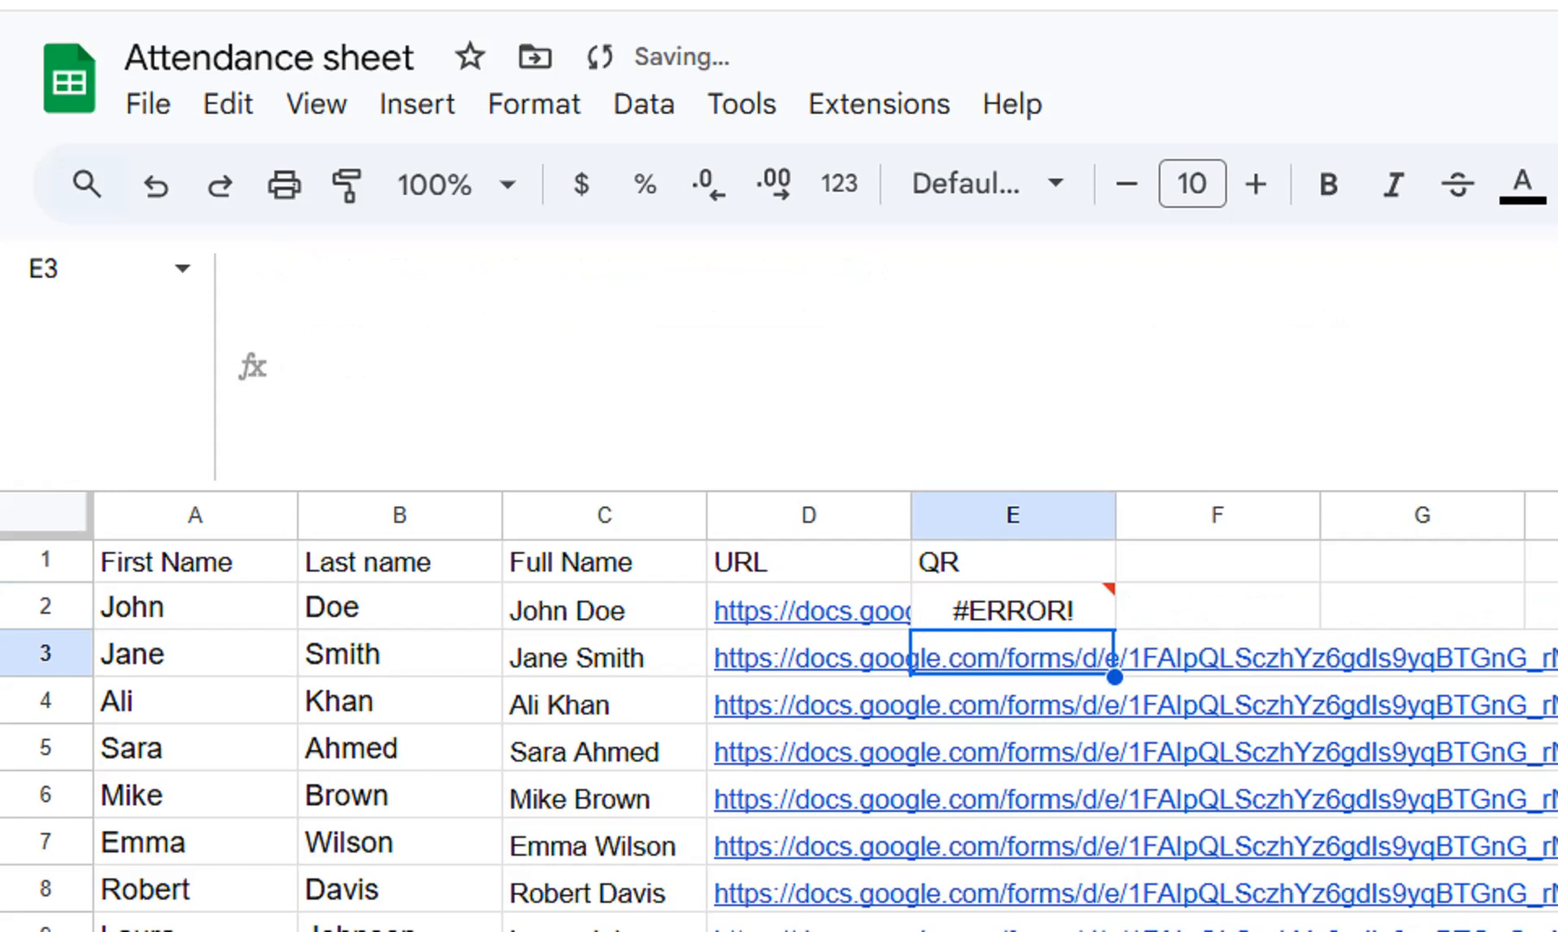
mouse_move(1013, 609)
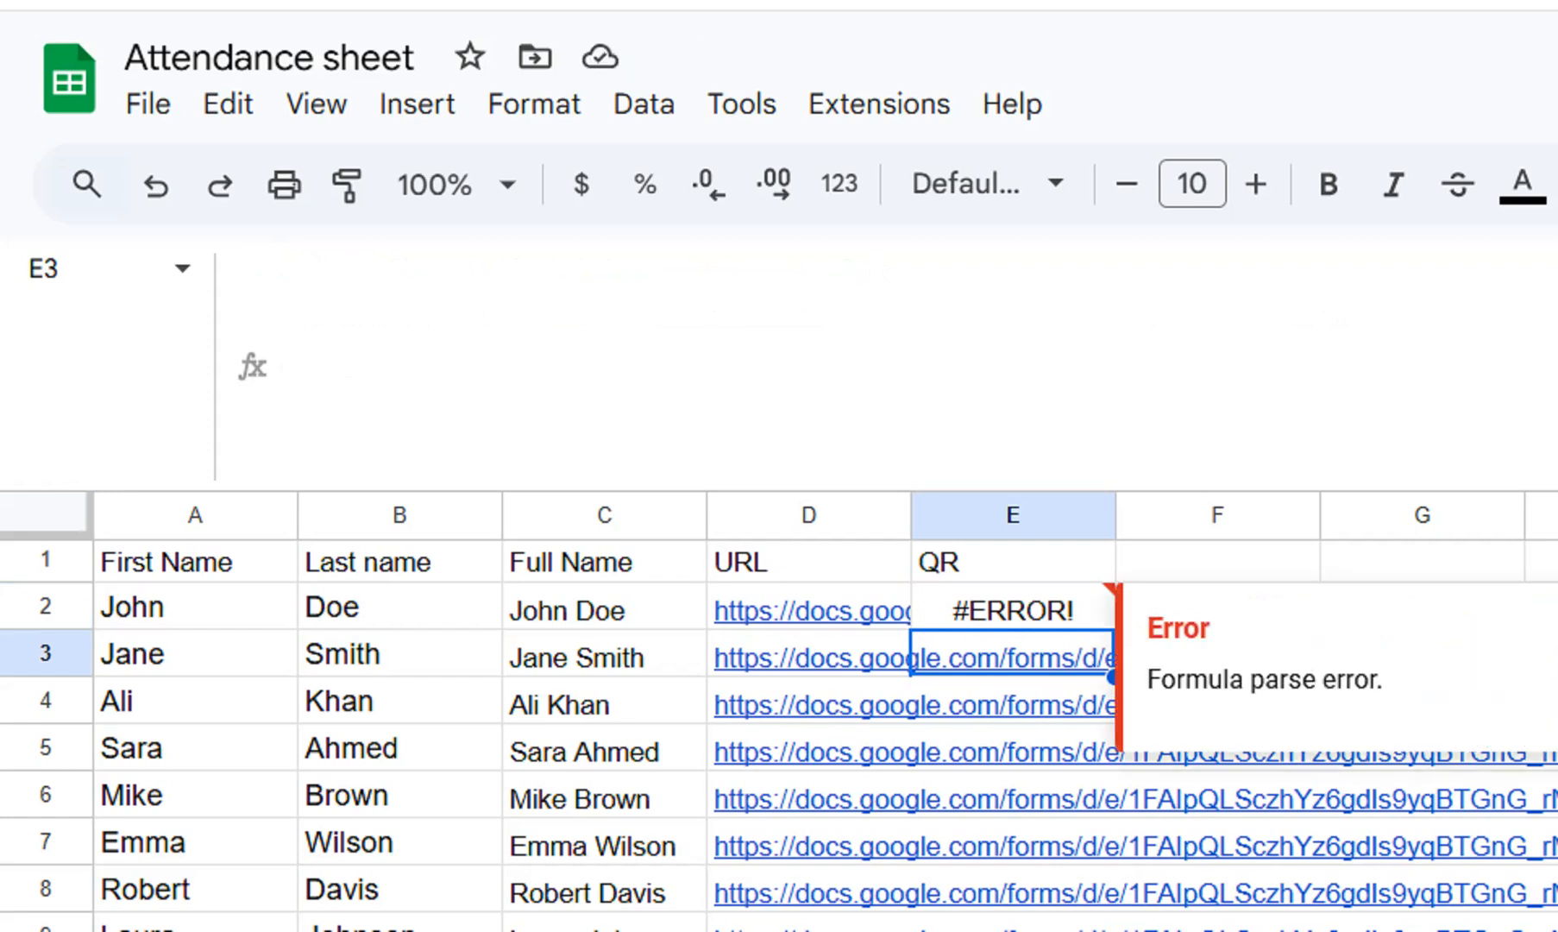
Remove the extra quotation mark before https in E2's ENCODEURL text and commit the formula.
left_click(1013, 609)
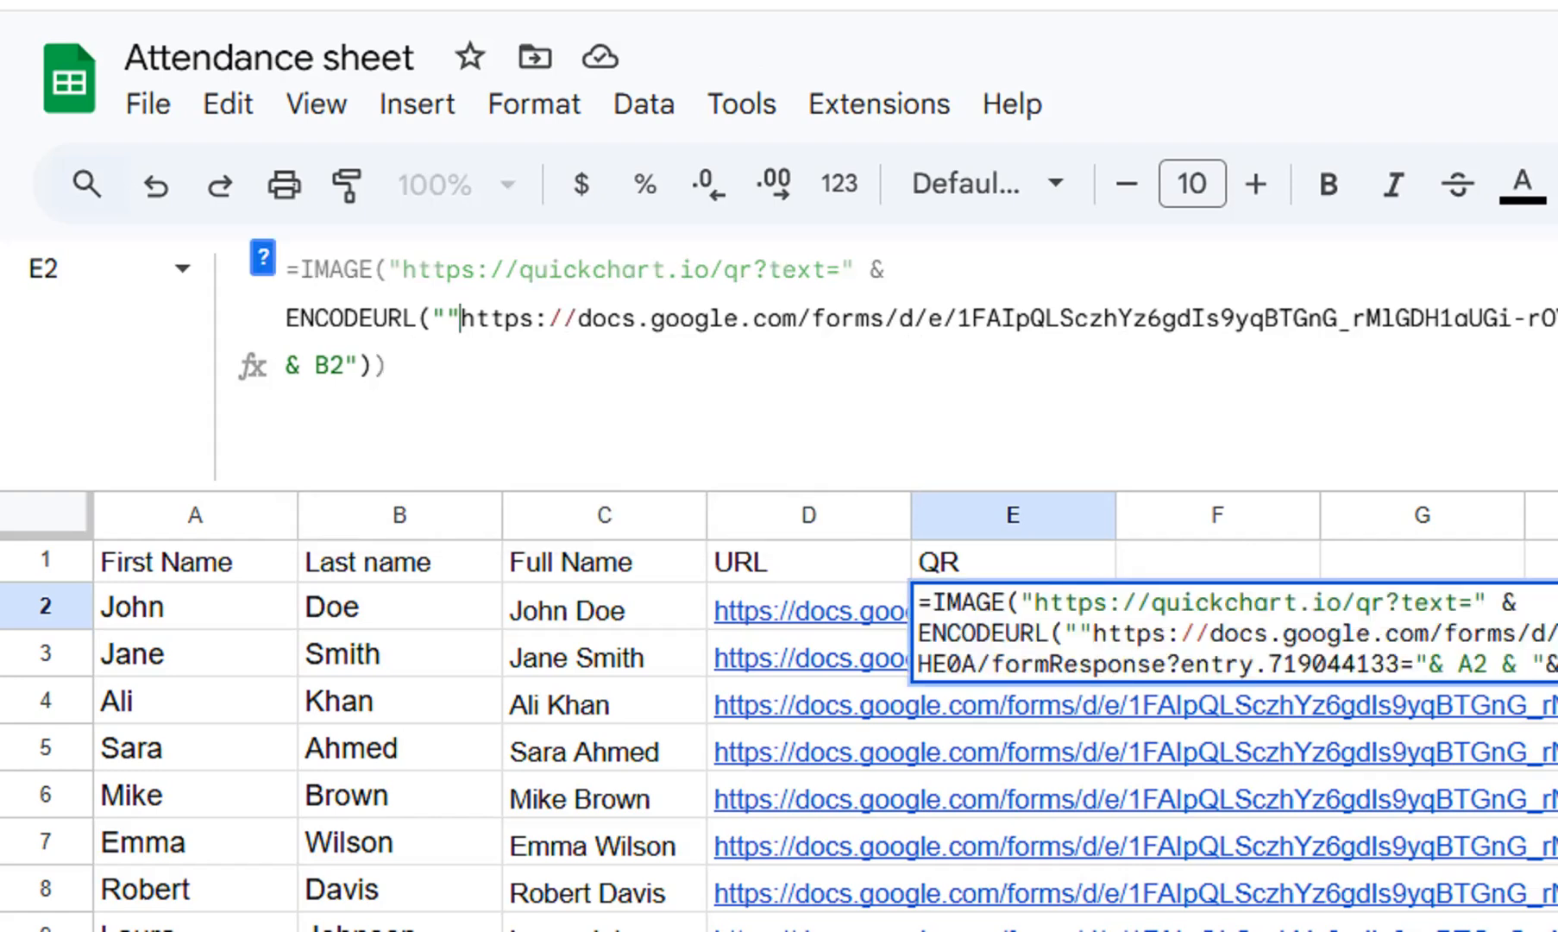
key("BackSpace")
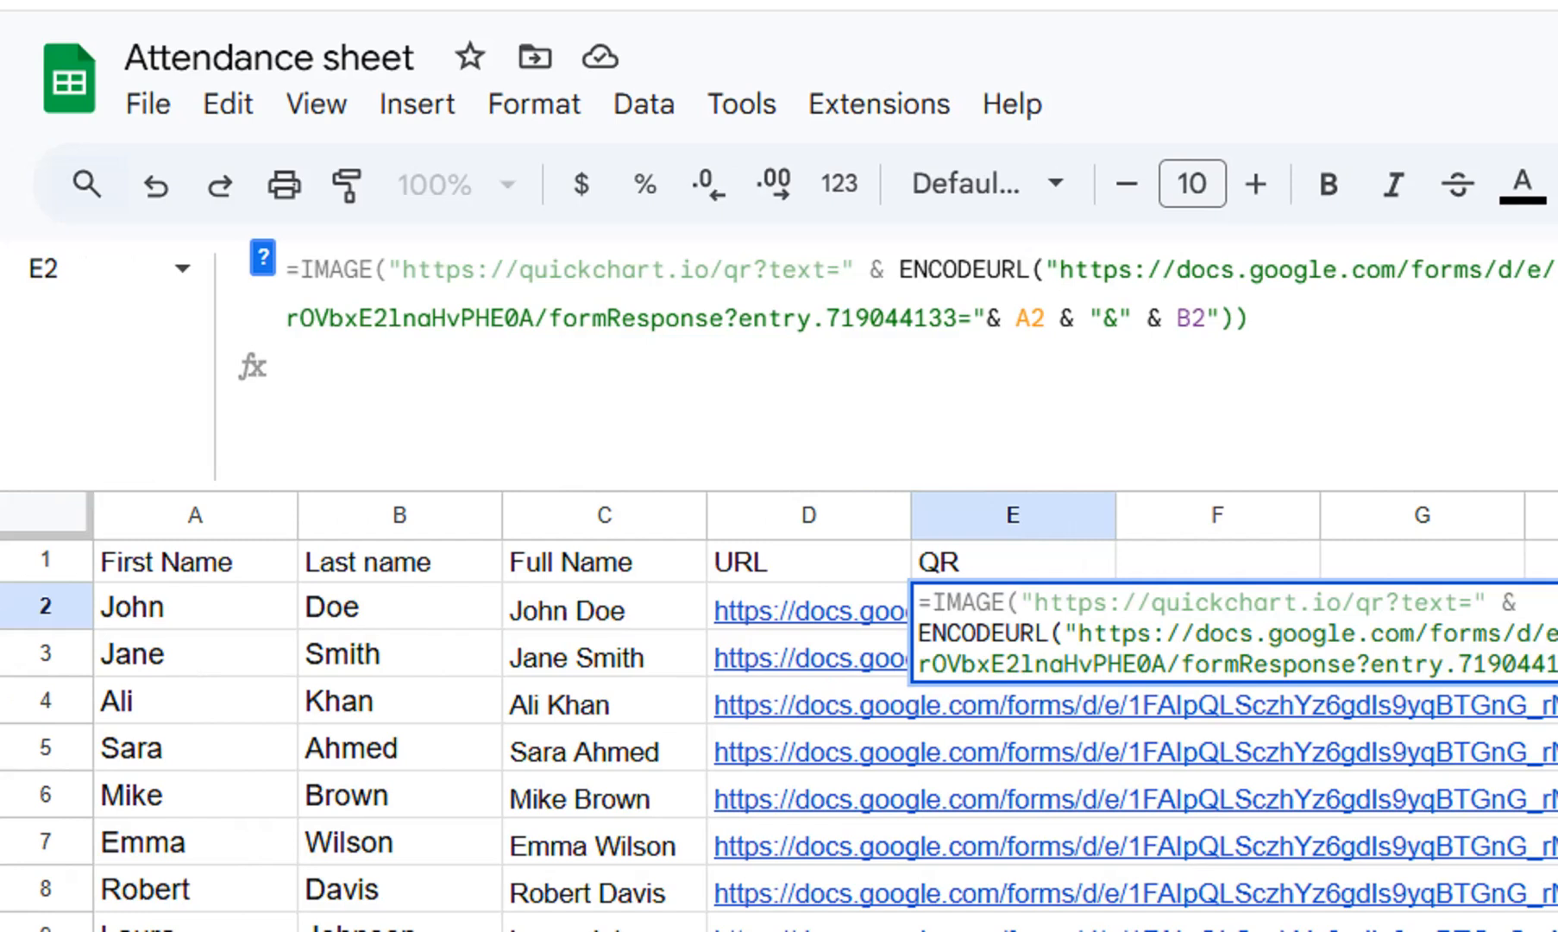
key("Return")
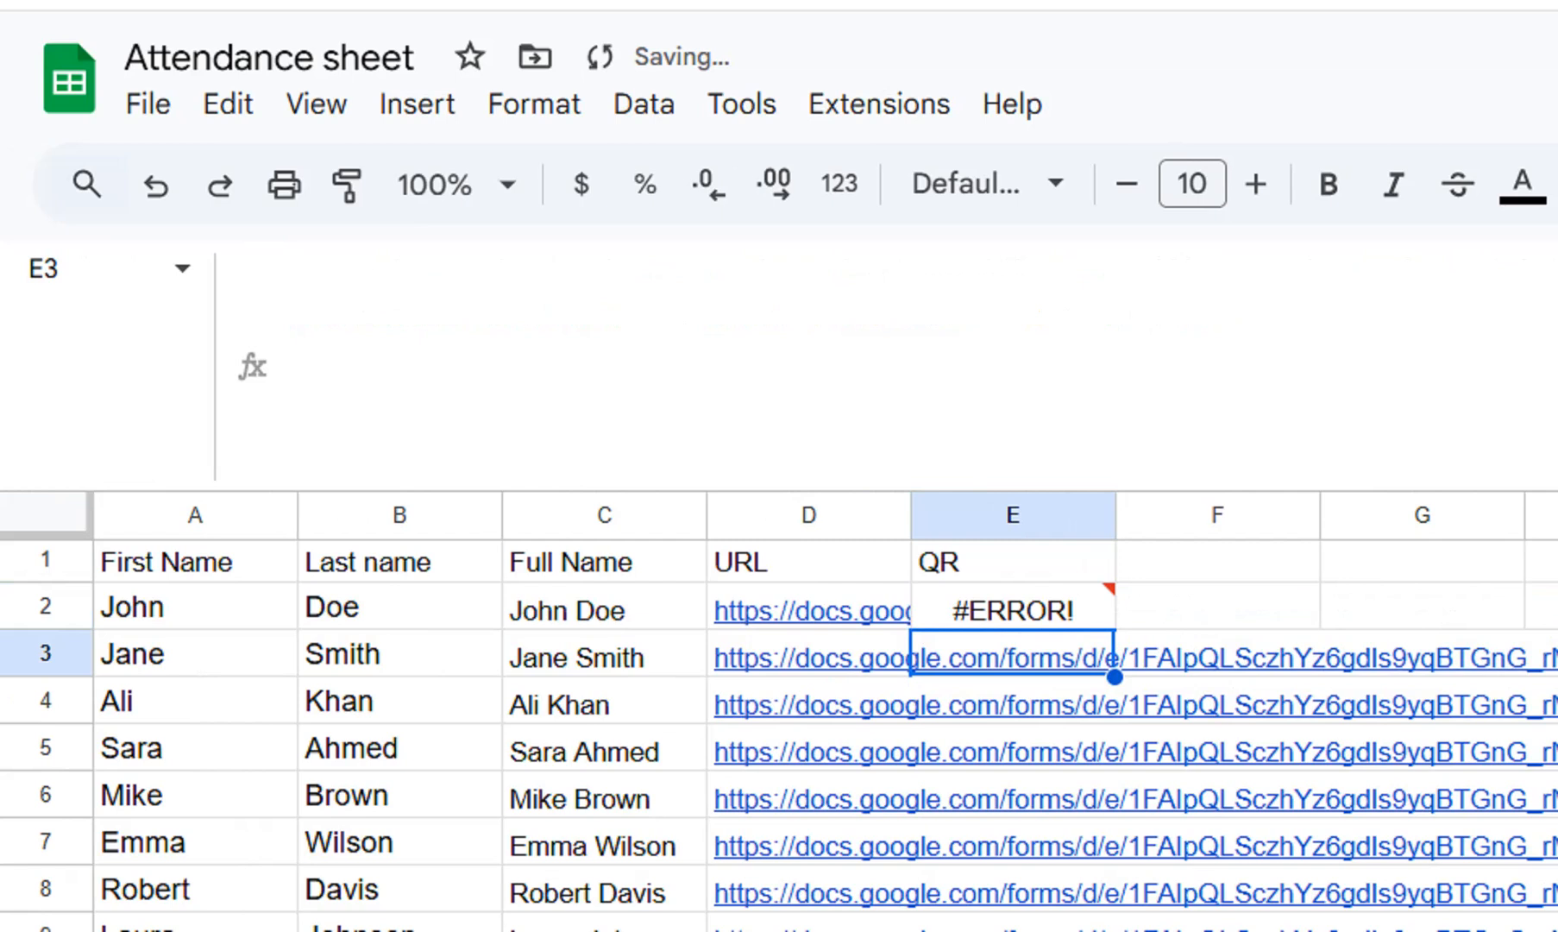
Delete the surplus quotation marks and brackets after B2 in E2's formula so it closes with )) and commit it.
left_click(1013, 606)
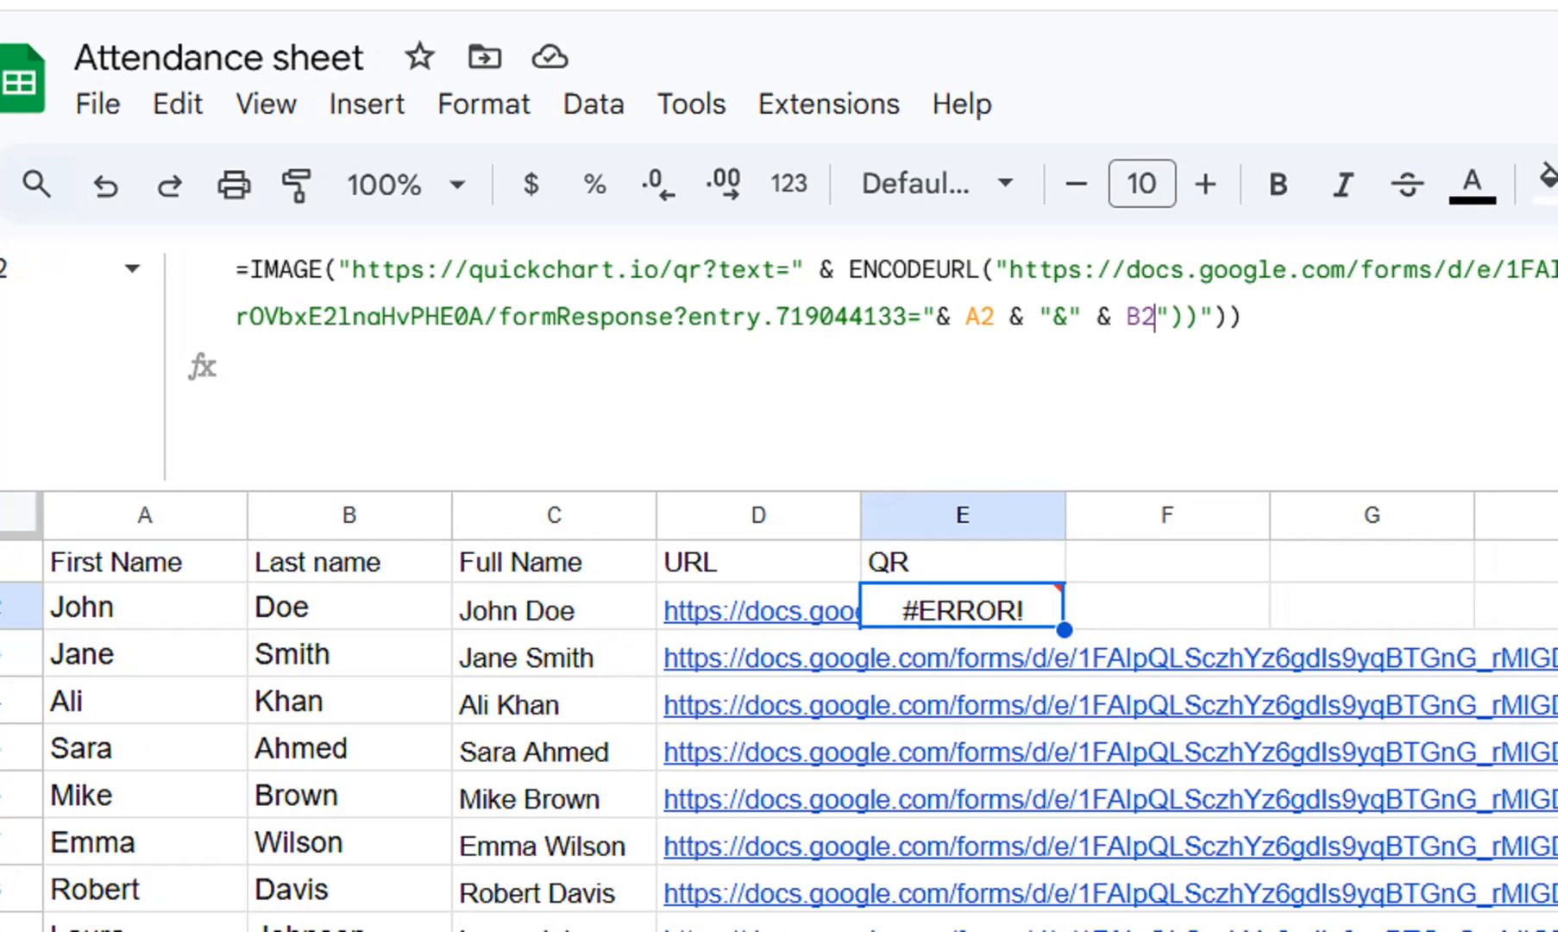
left_click_drag(1243, 318, 1156, 317)
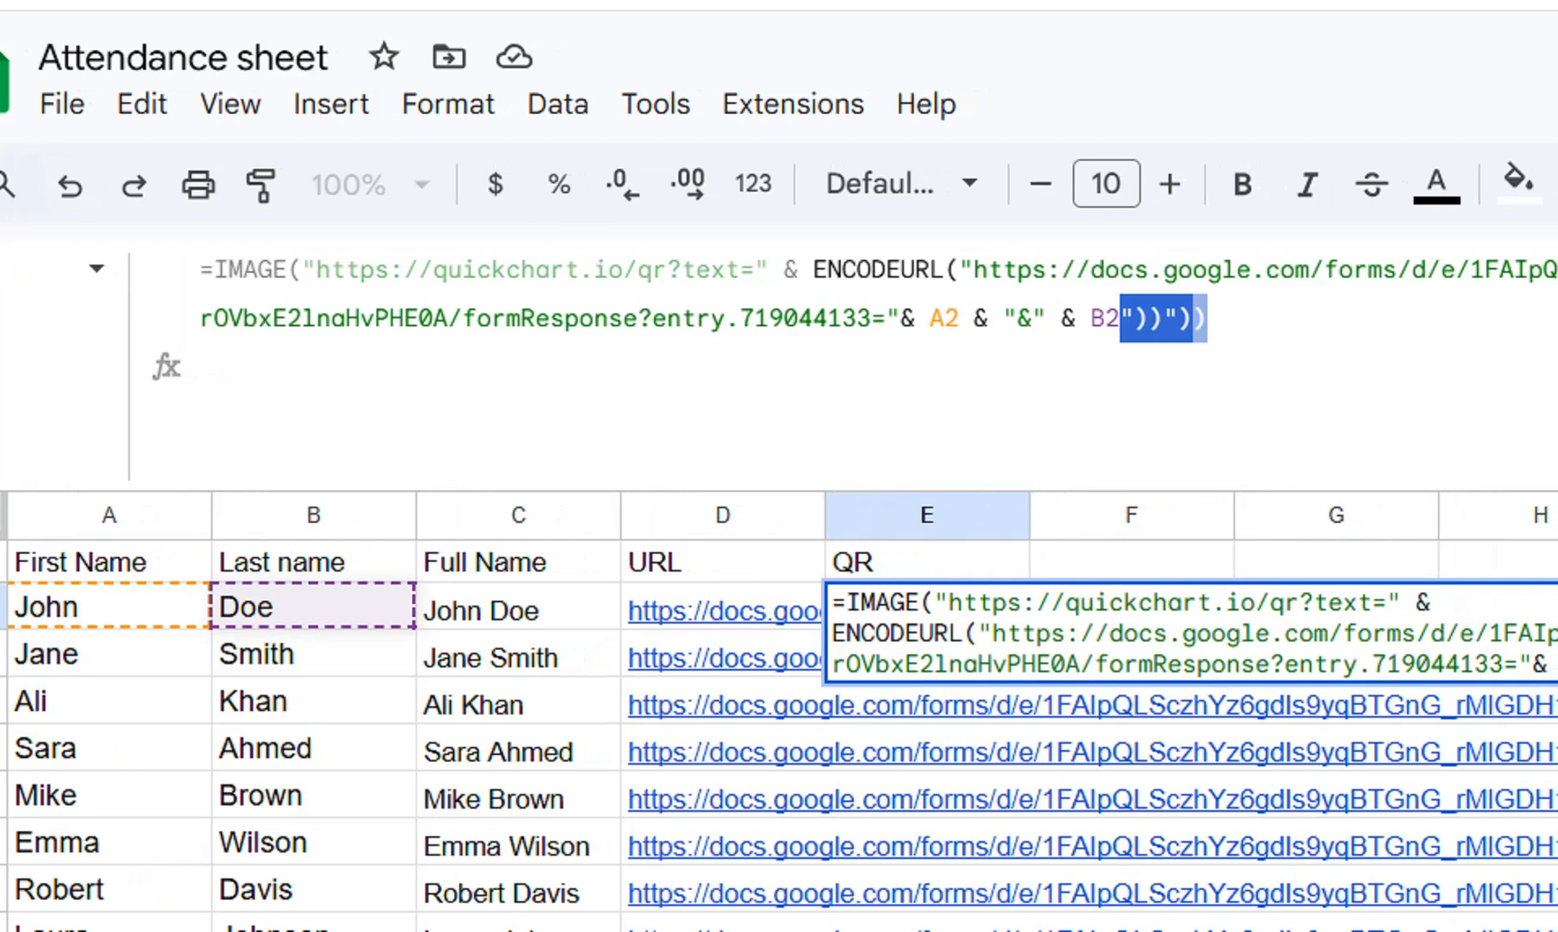
key("BackSpace")
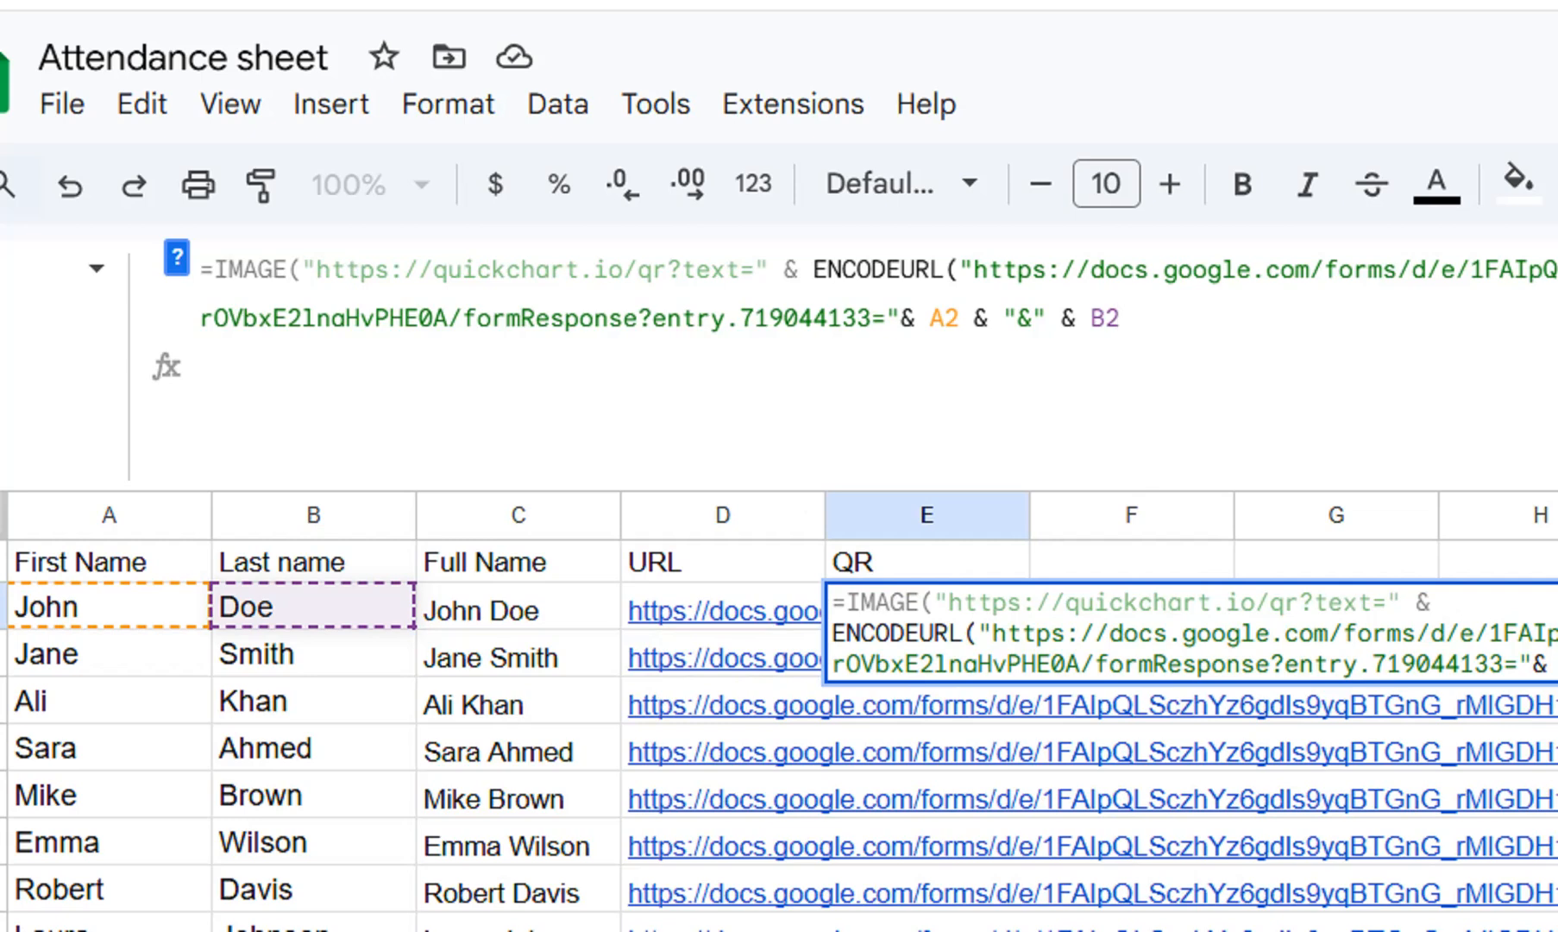
key("Return")
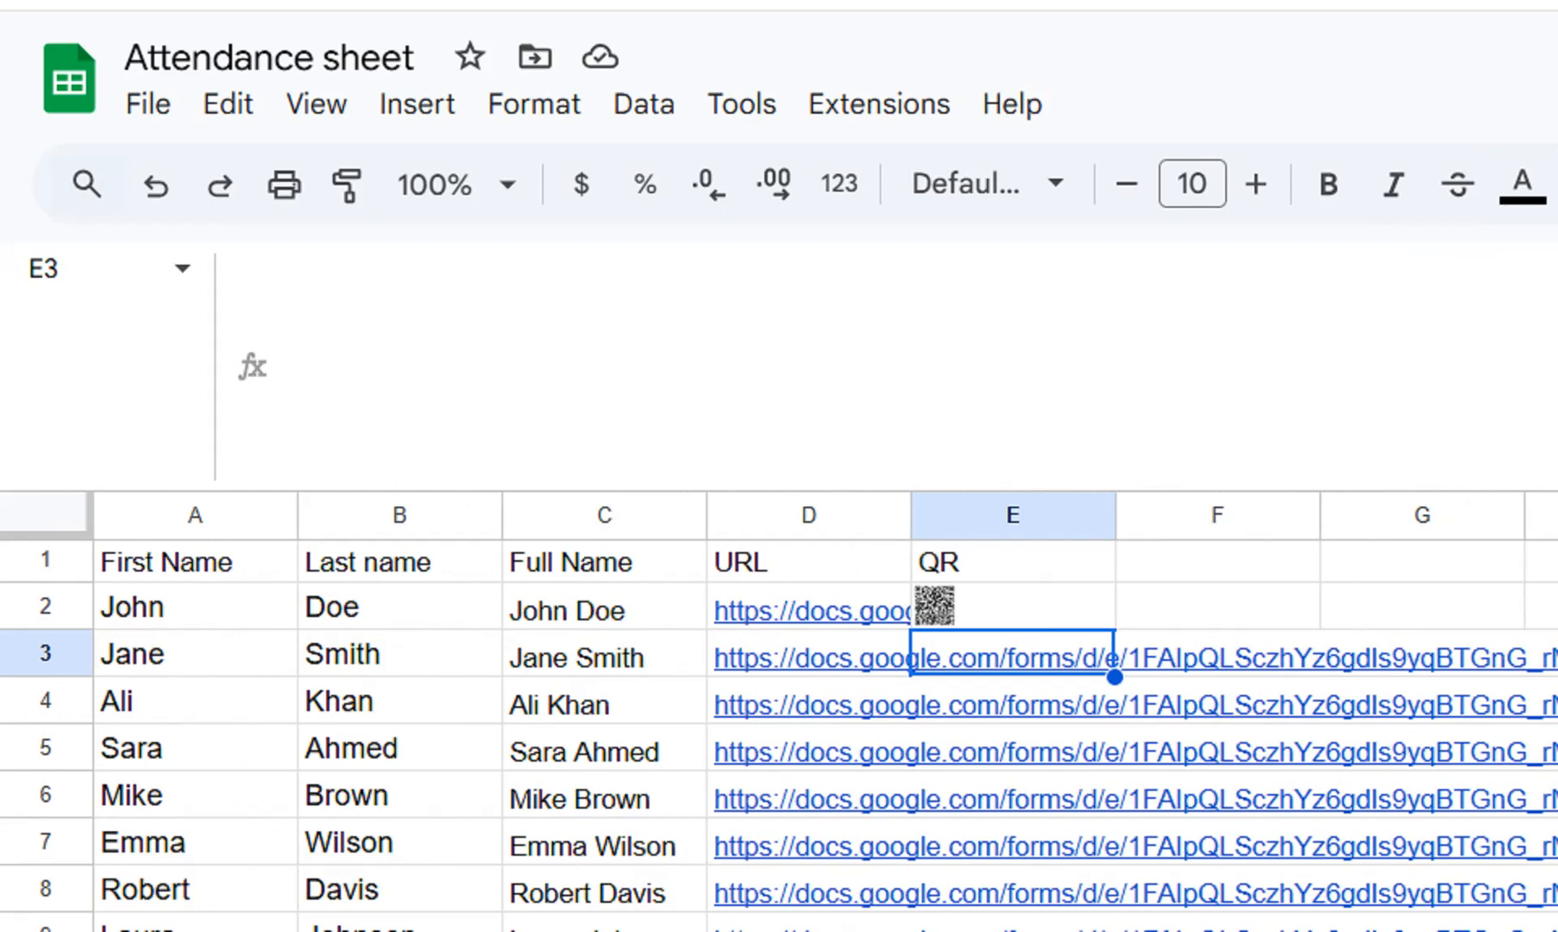
Fill the QR image formula from E2 down through E11.
left_click(1014, 606)
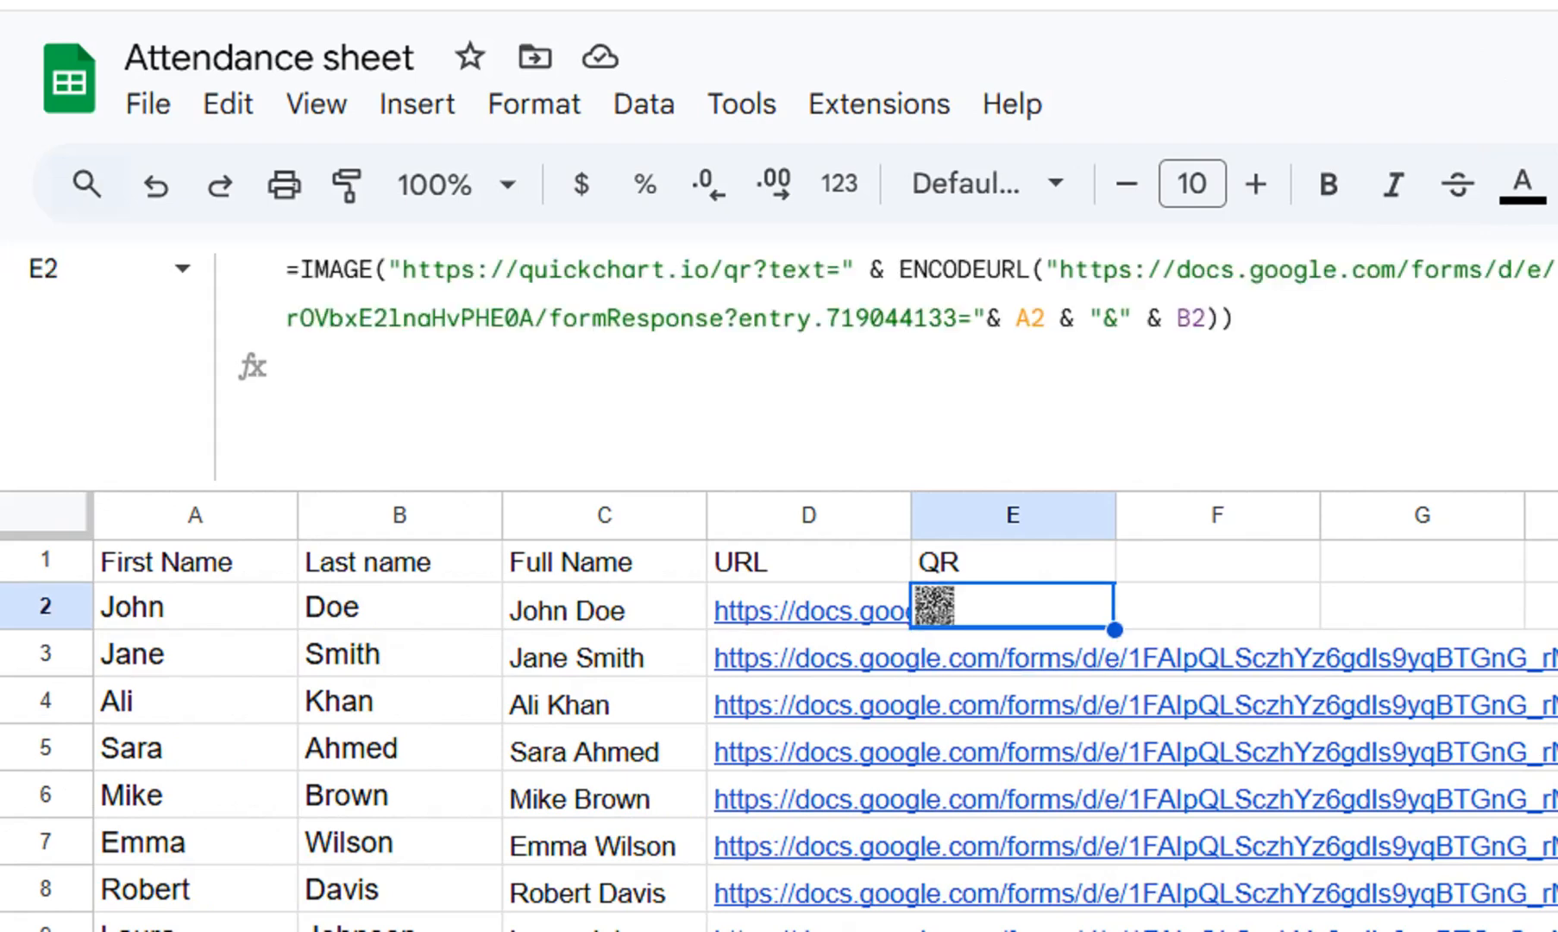
left_click_drag(1115, 630, 1109, 686)
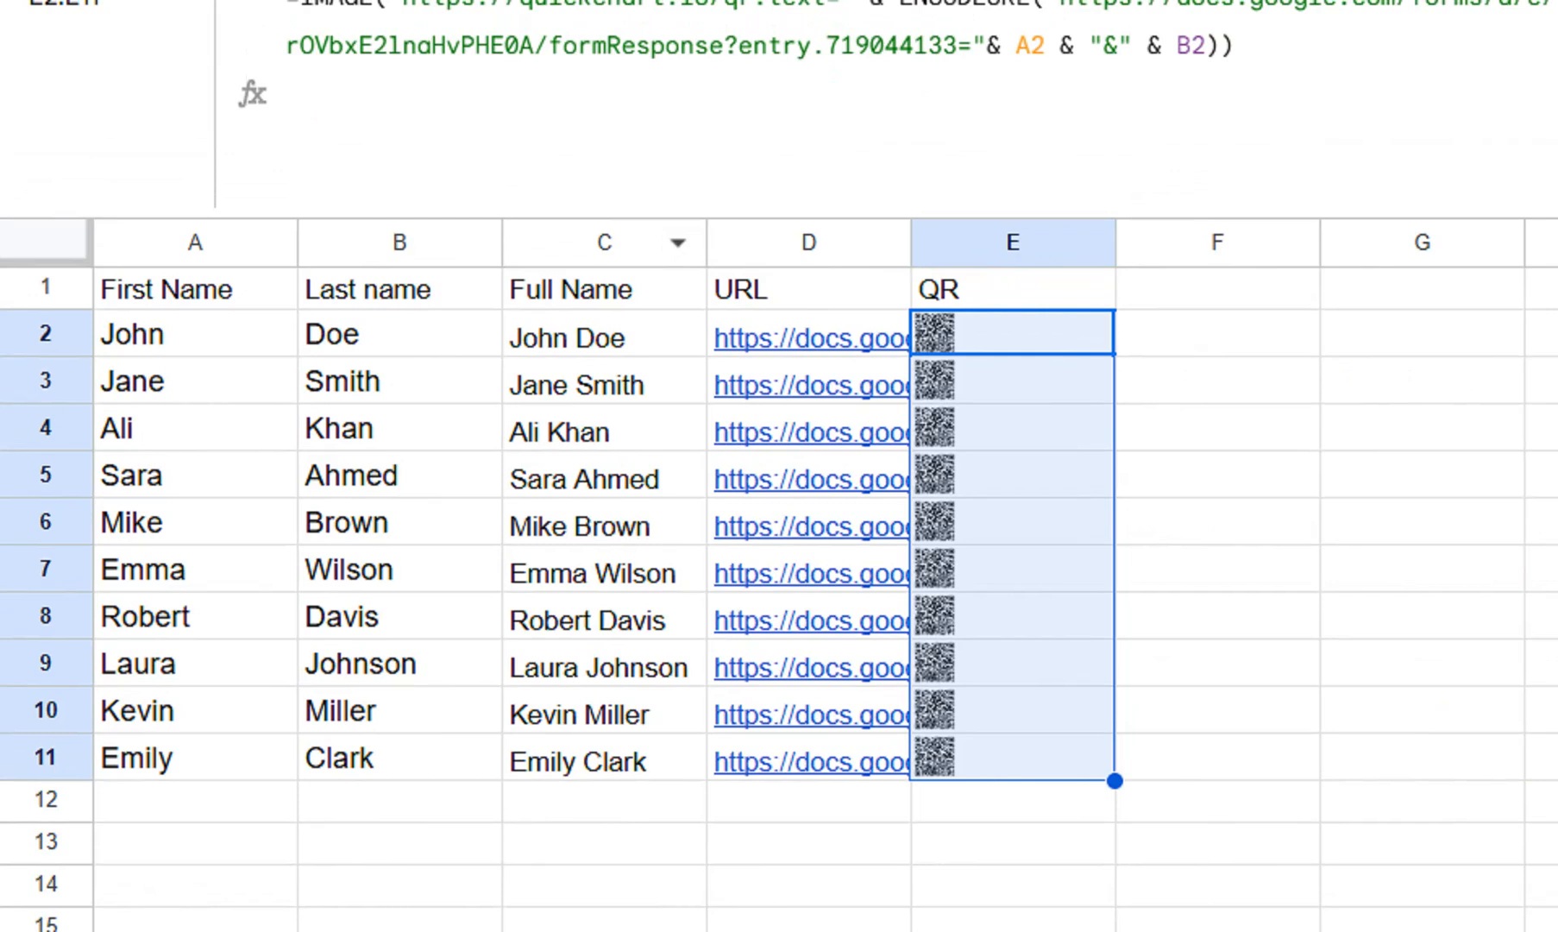
mouse_move(777, 338)
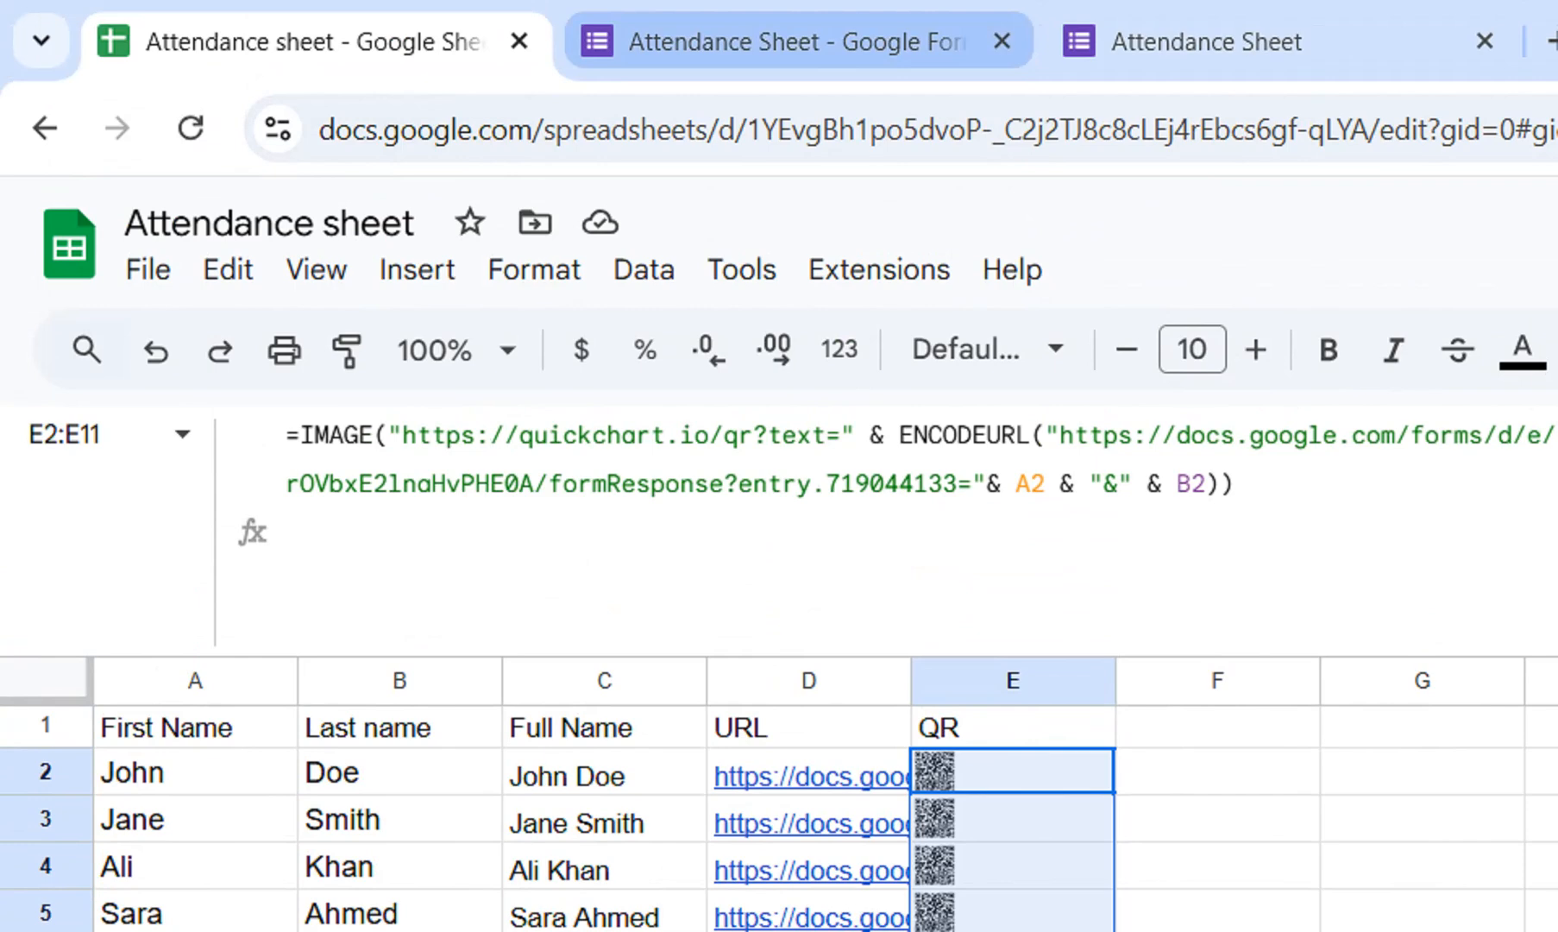
left_click(777, 41)
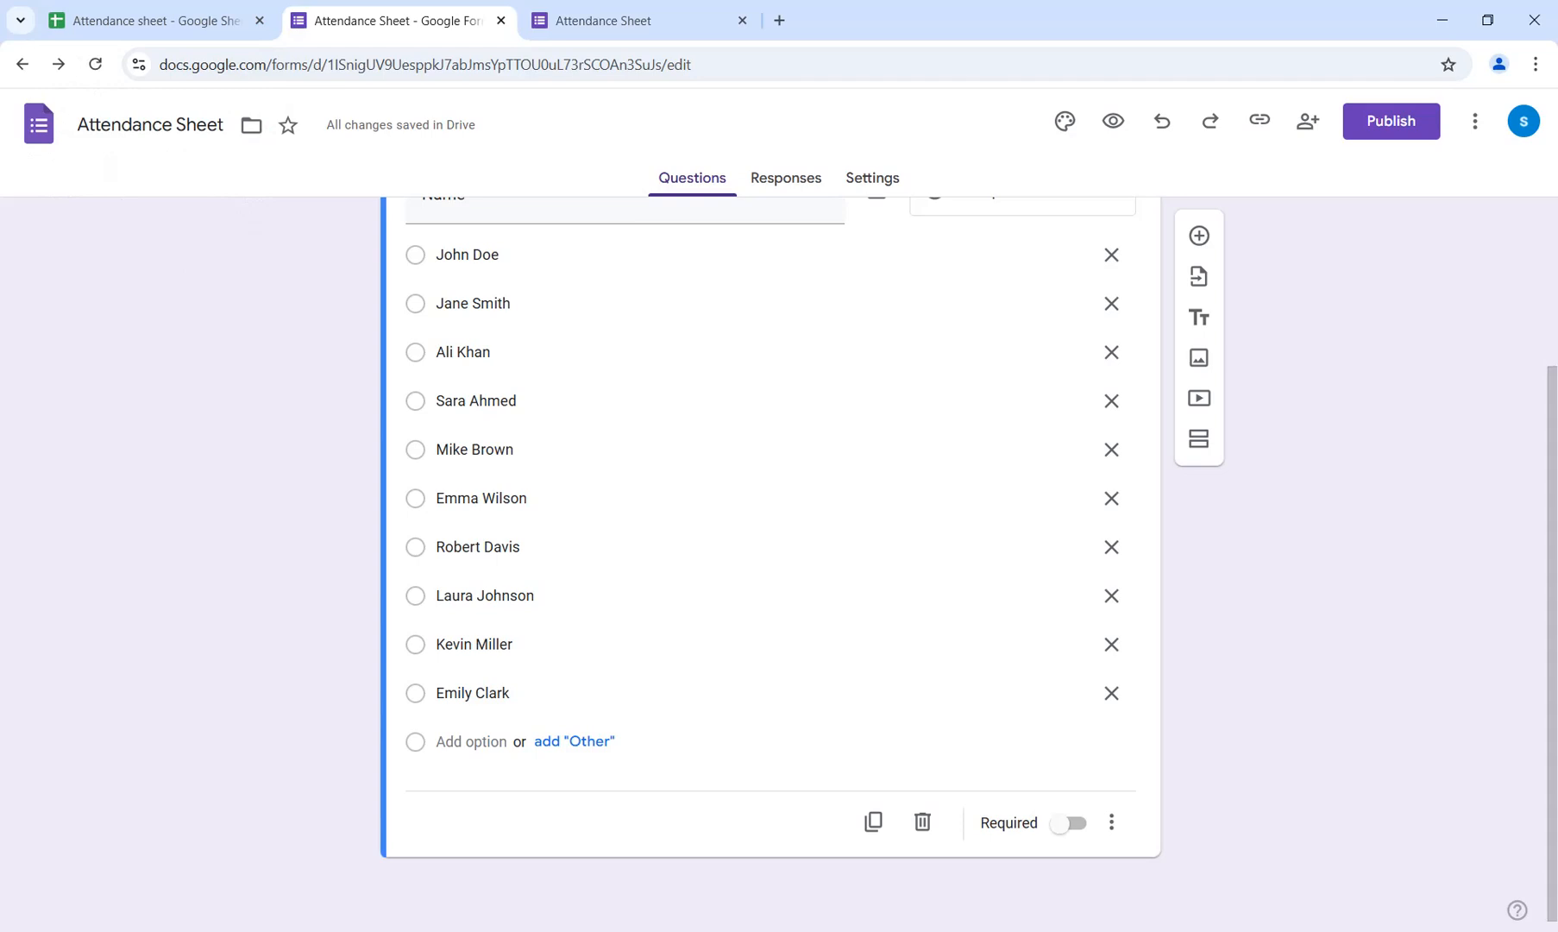
left_click(156, 20)
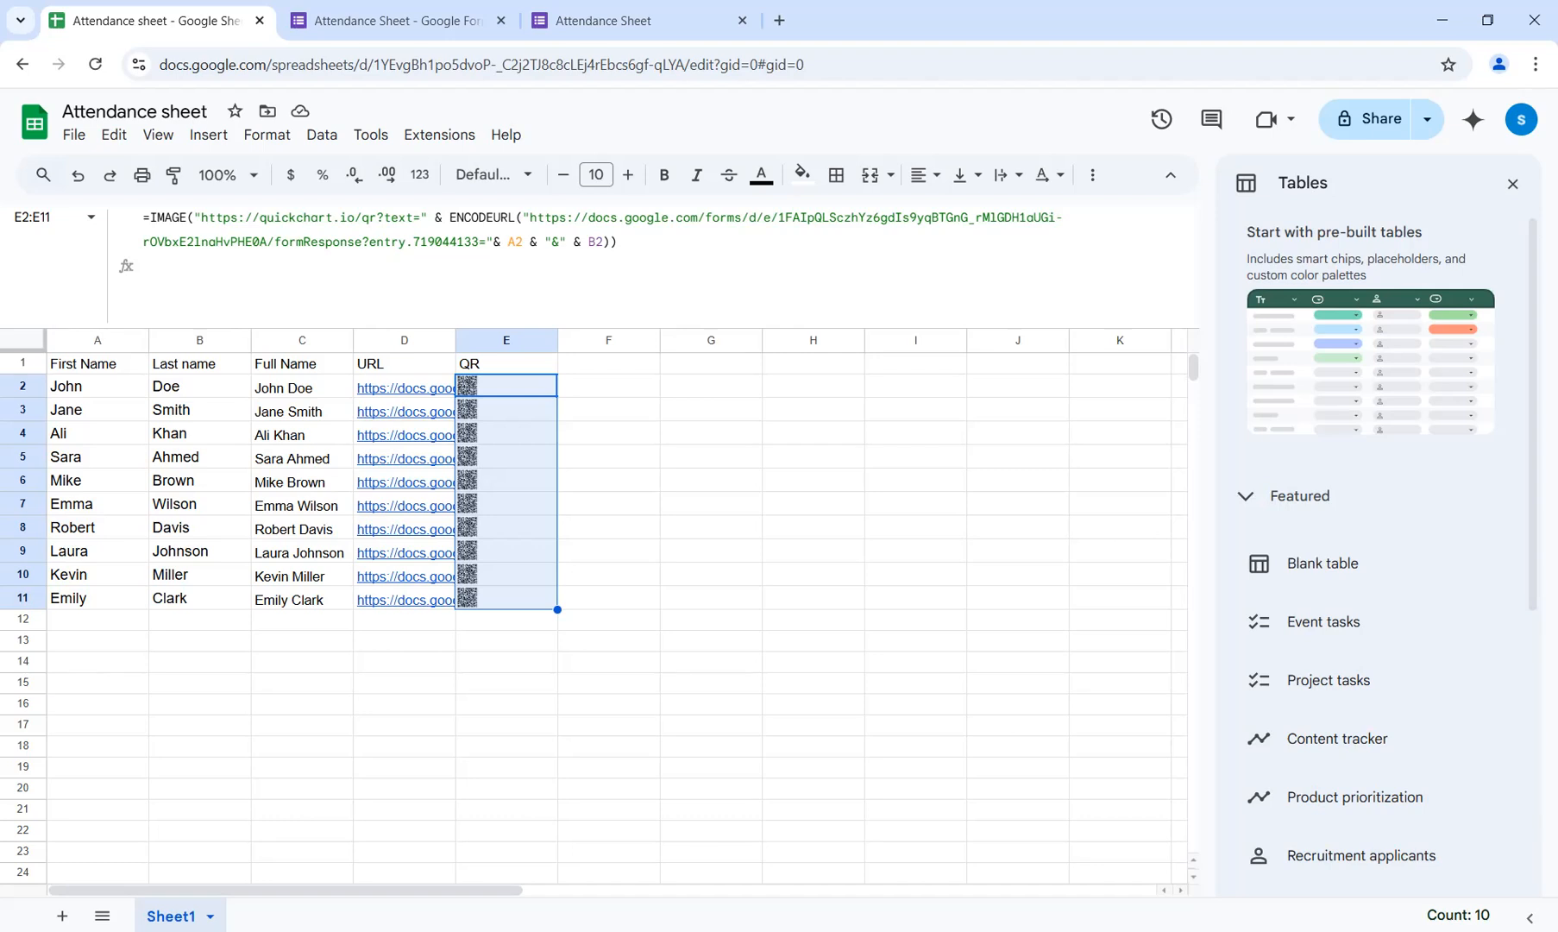
left_click_drag(24, 410, 23, 598)
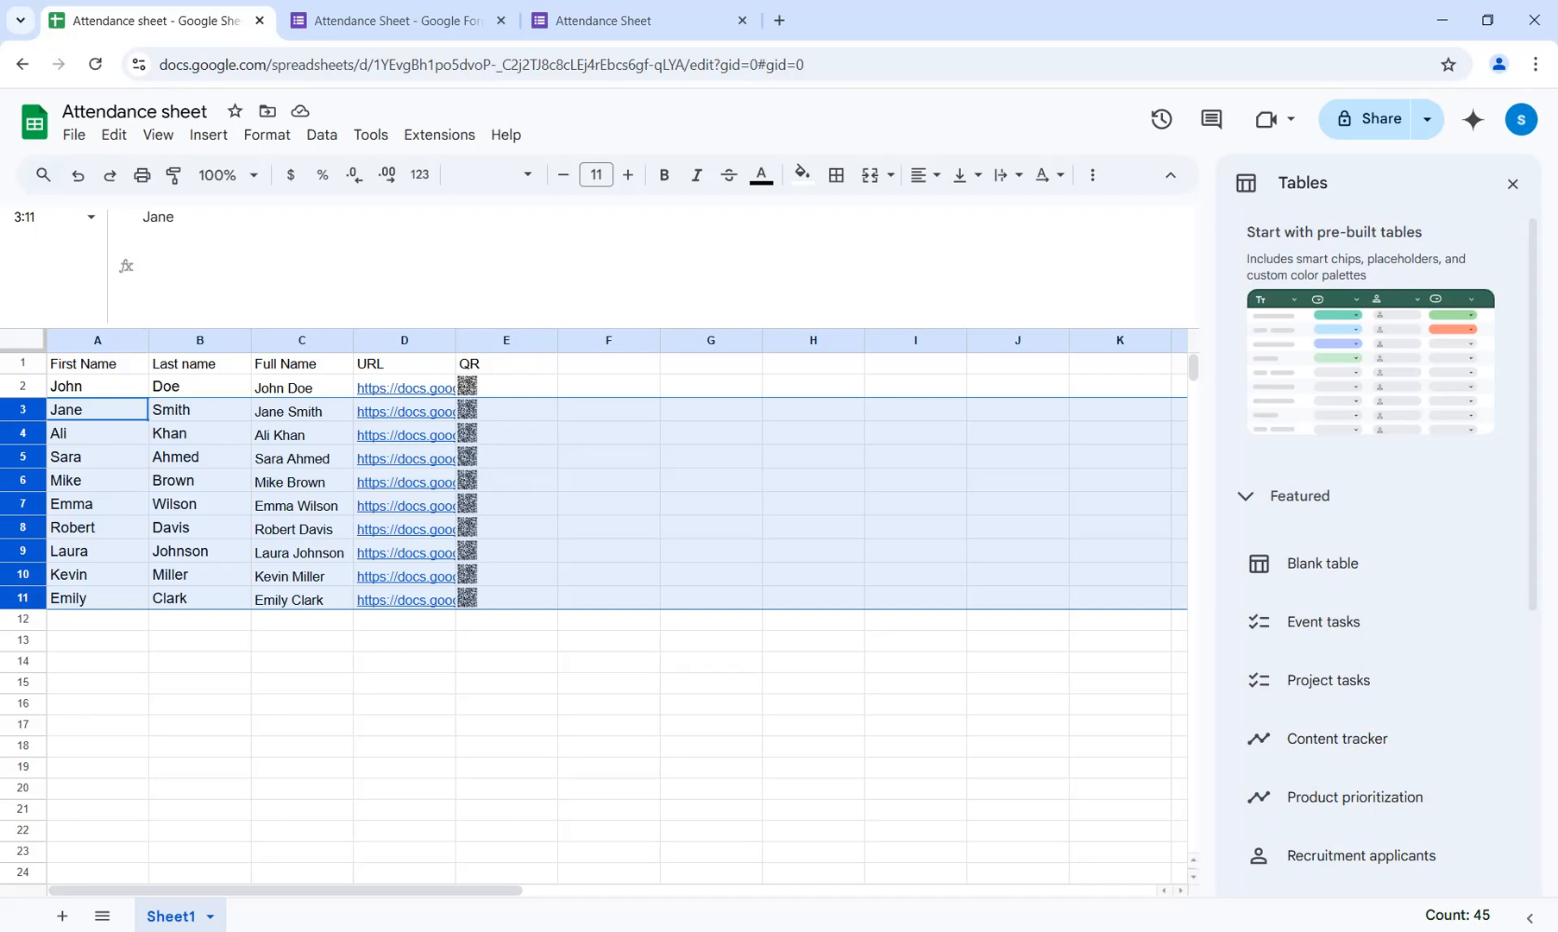
left_click(405, 340)
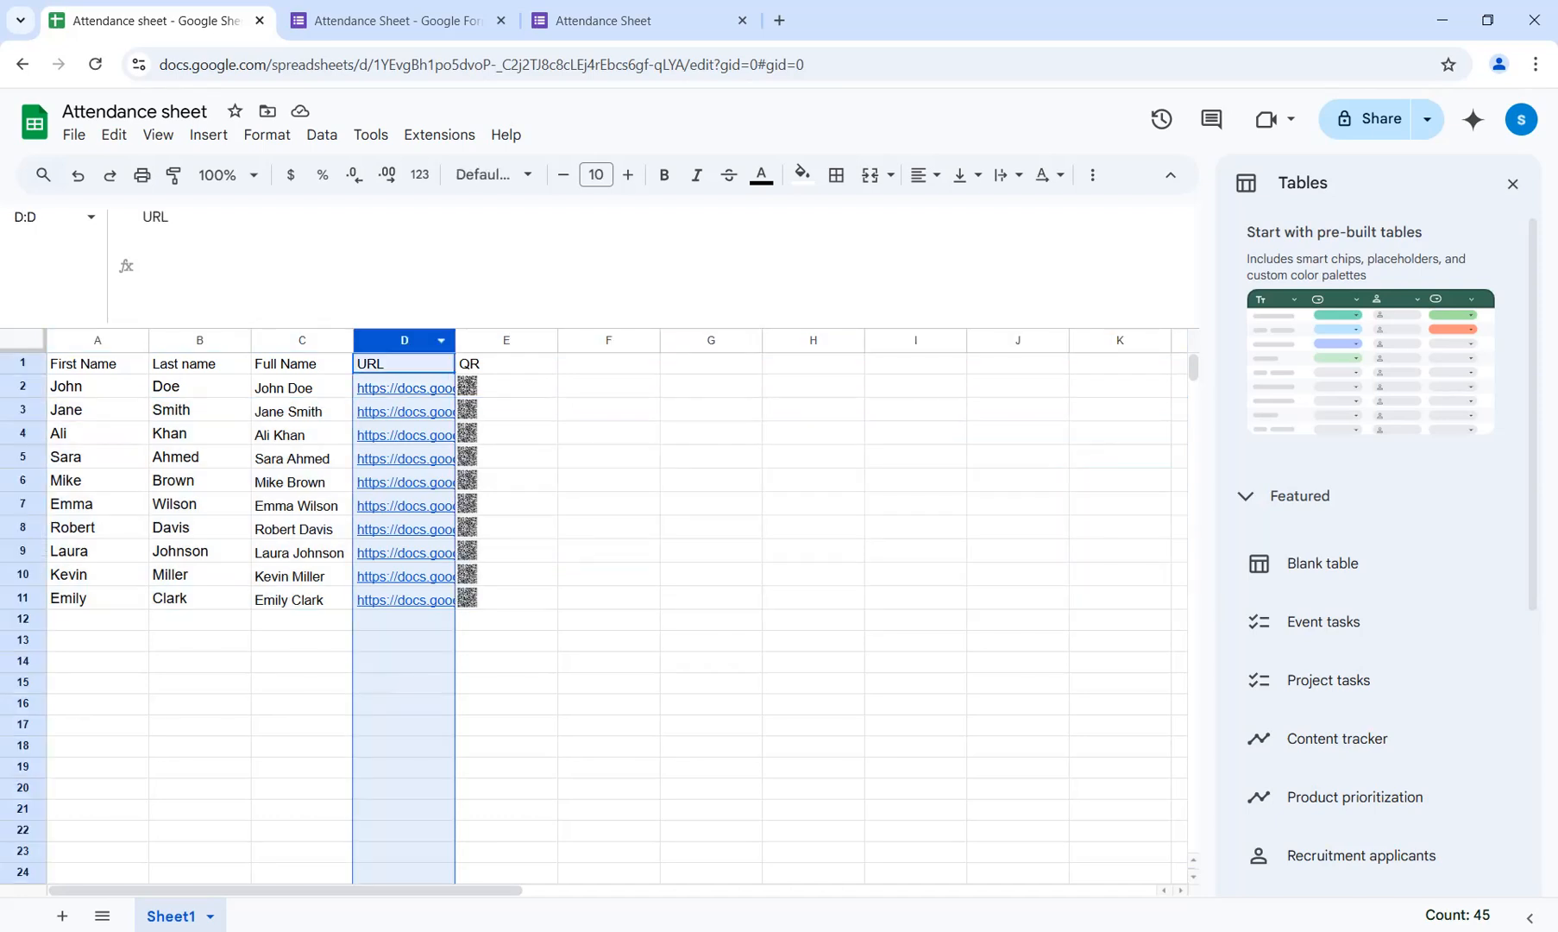
left_click(385, 340)
right_click(384, 340)
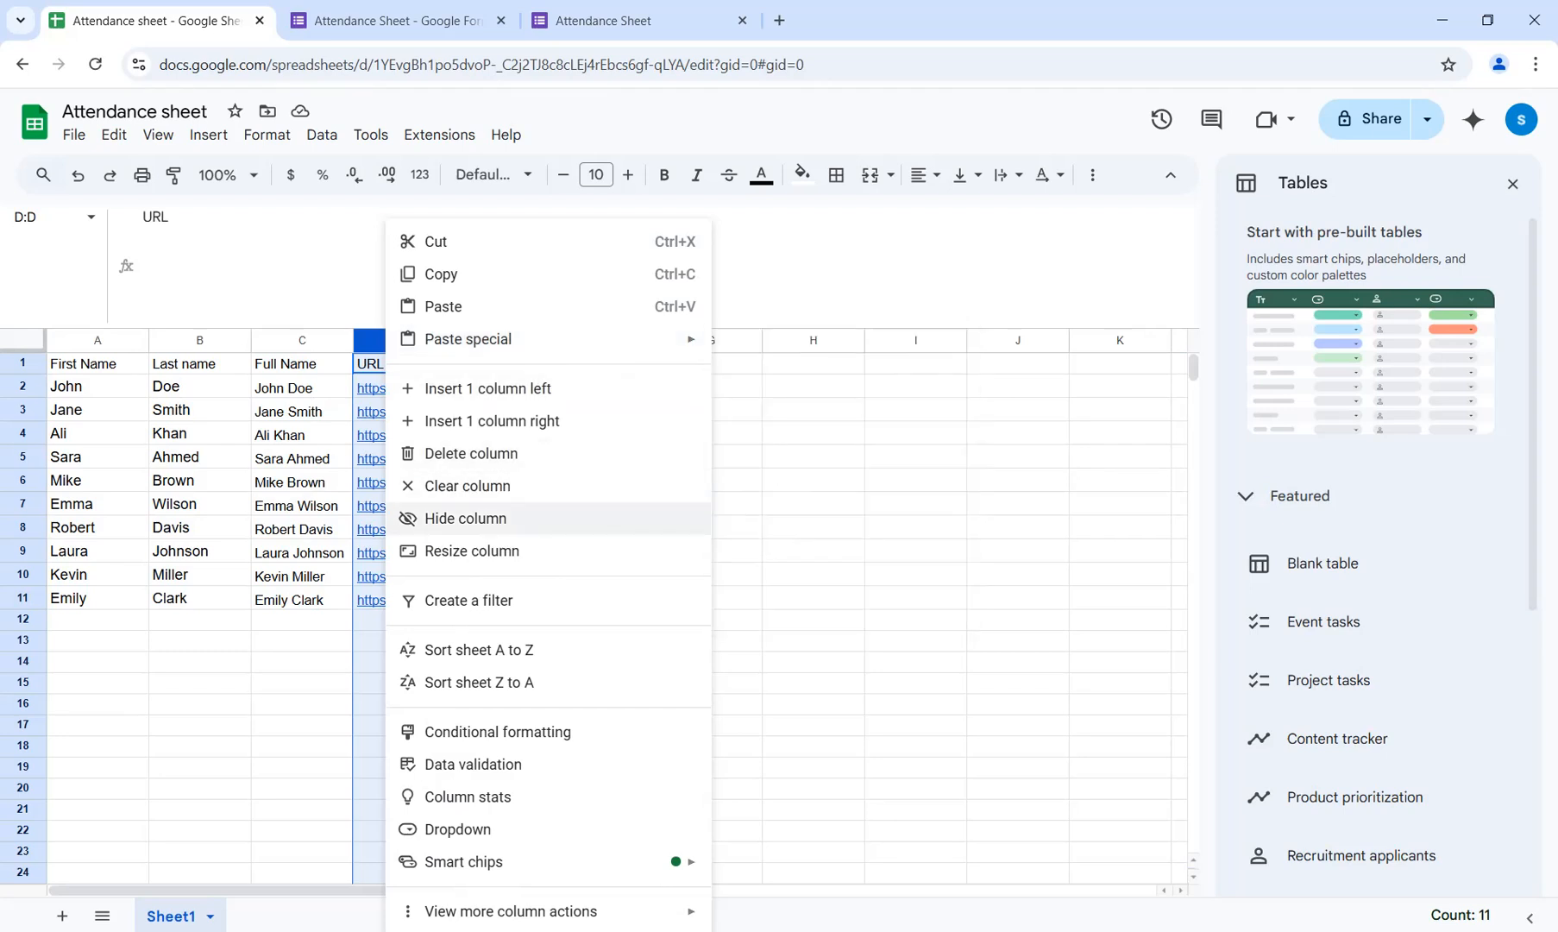
left_click_drag(302, 340, 404, 340)
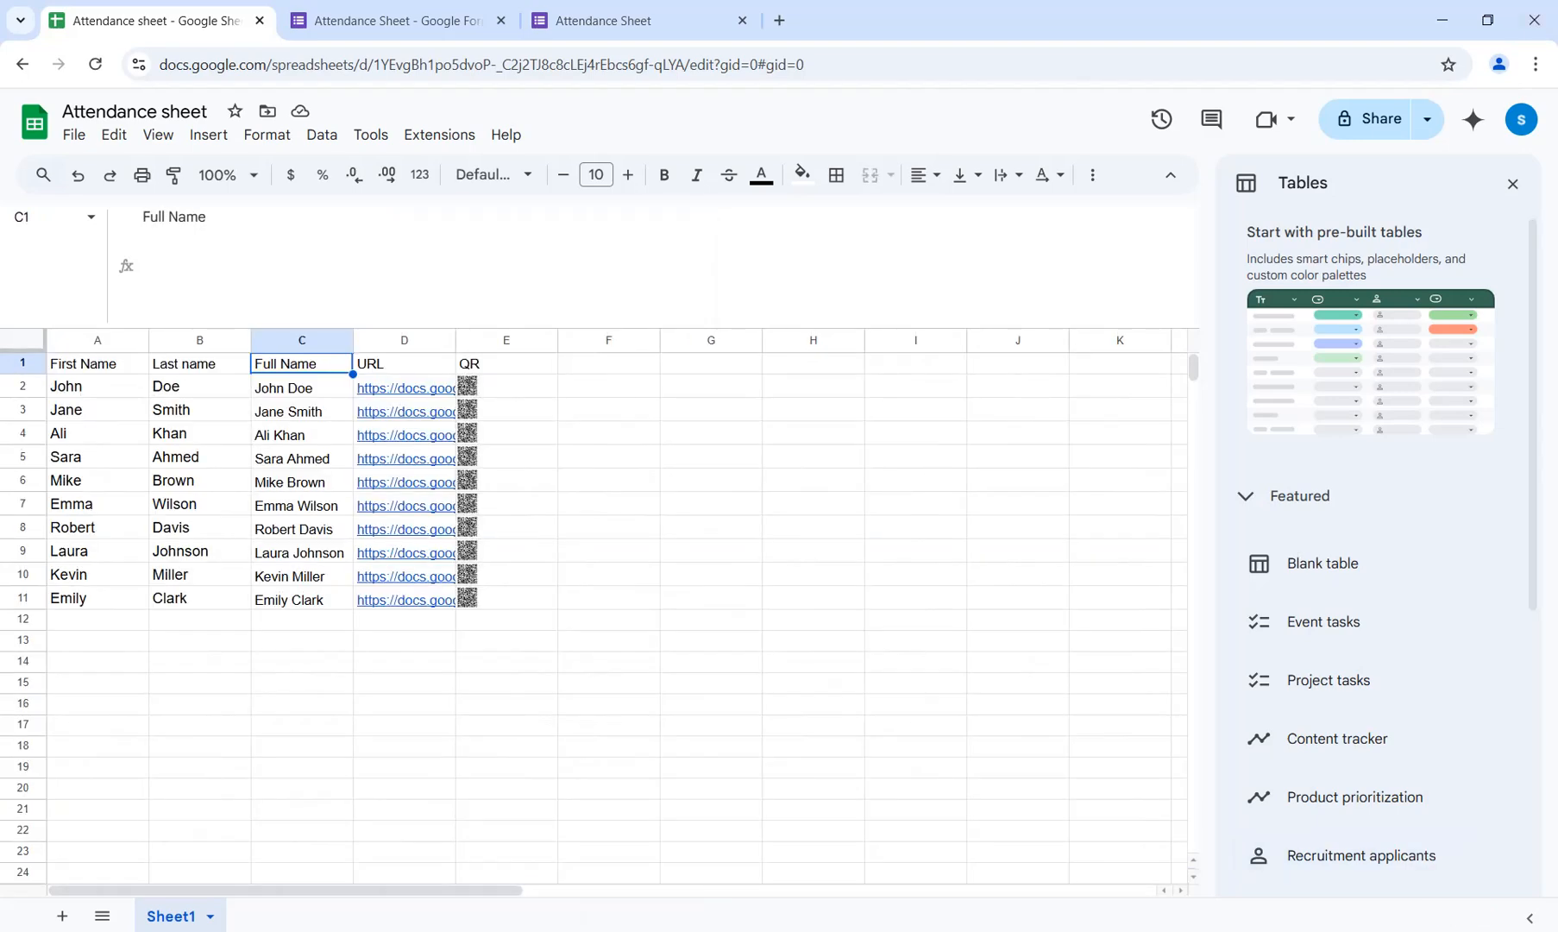
Set the sheet zoom to 200% and close the Tables sidebar.
left_click(228, 175)
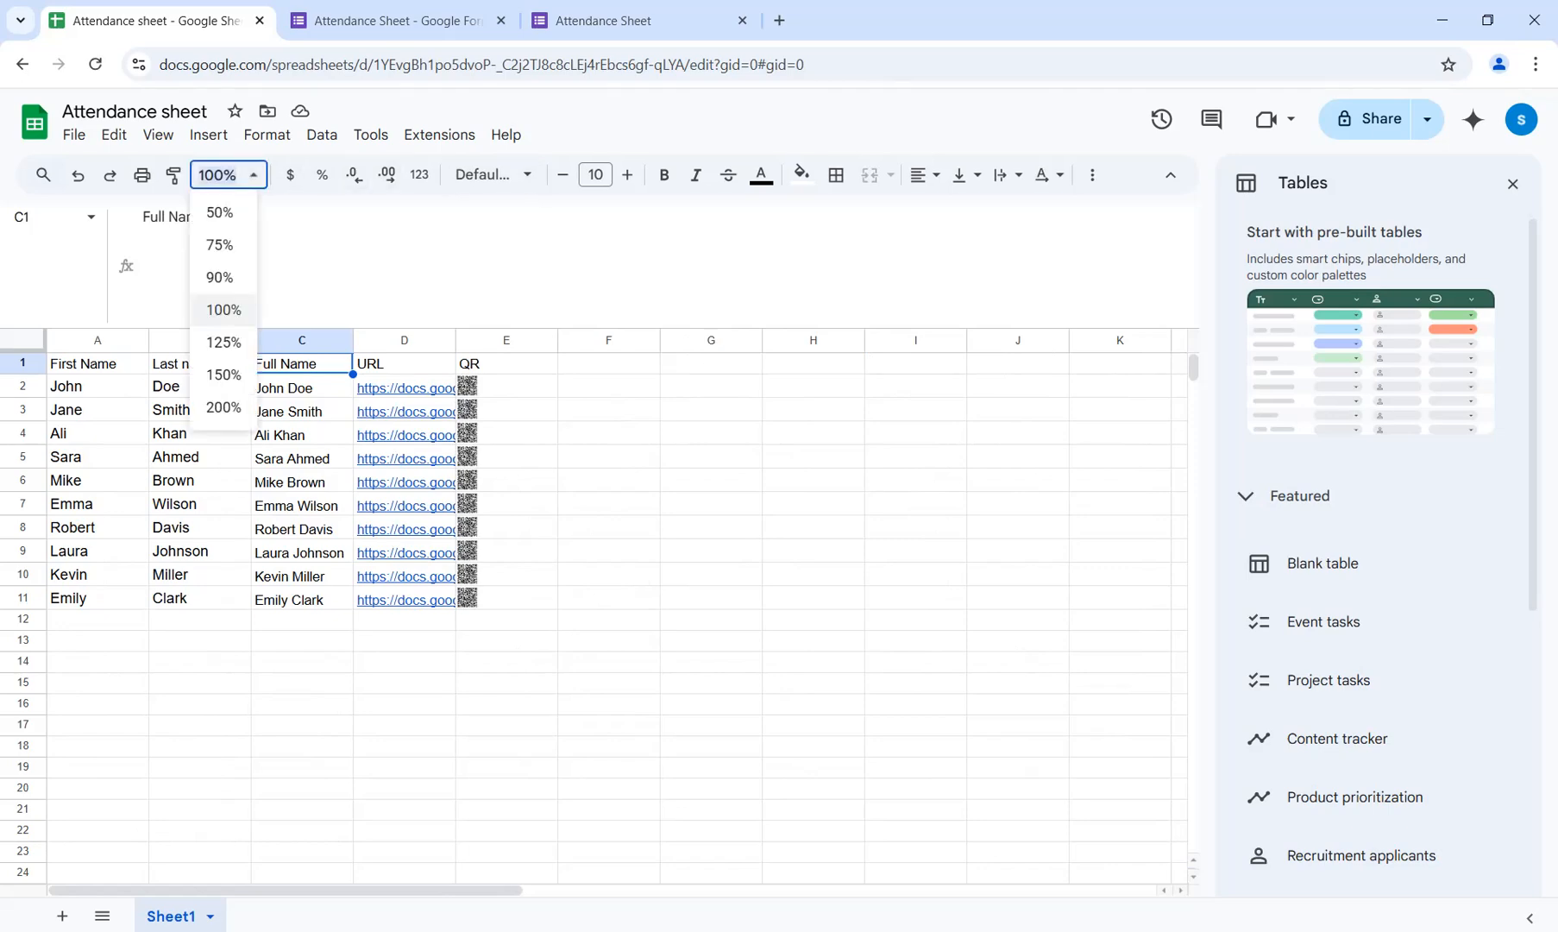
left_click(224, 375)
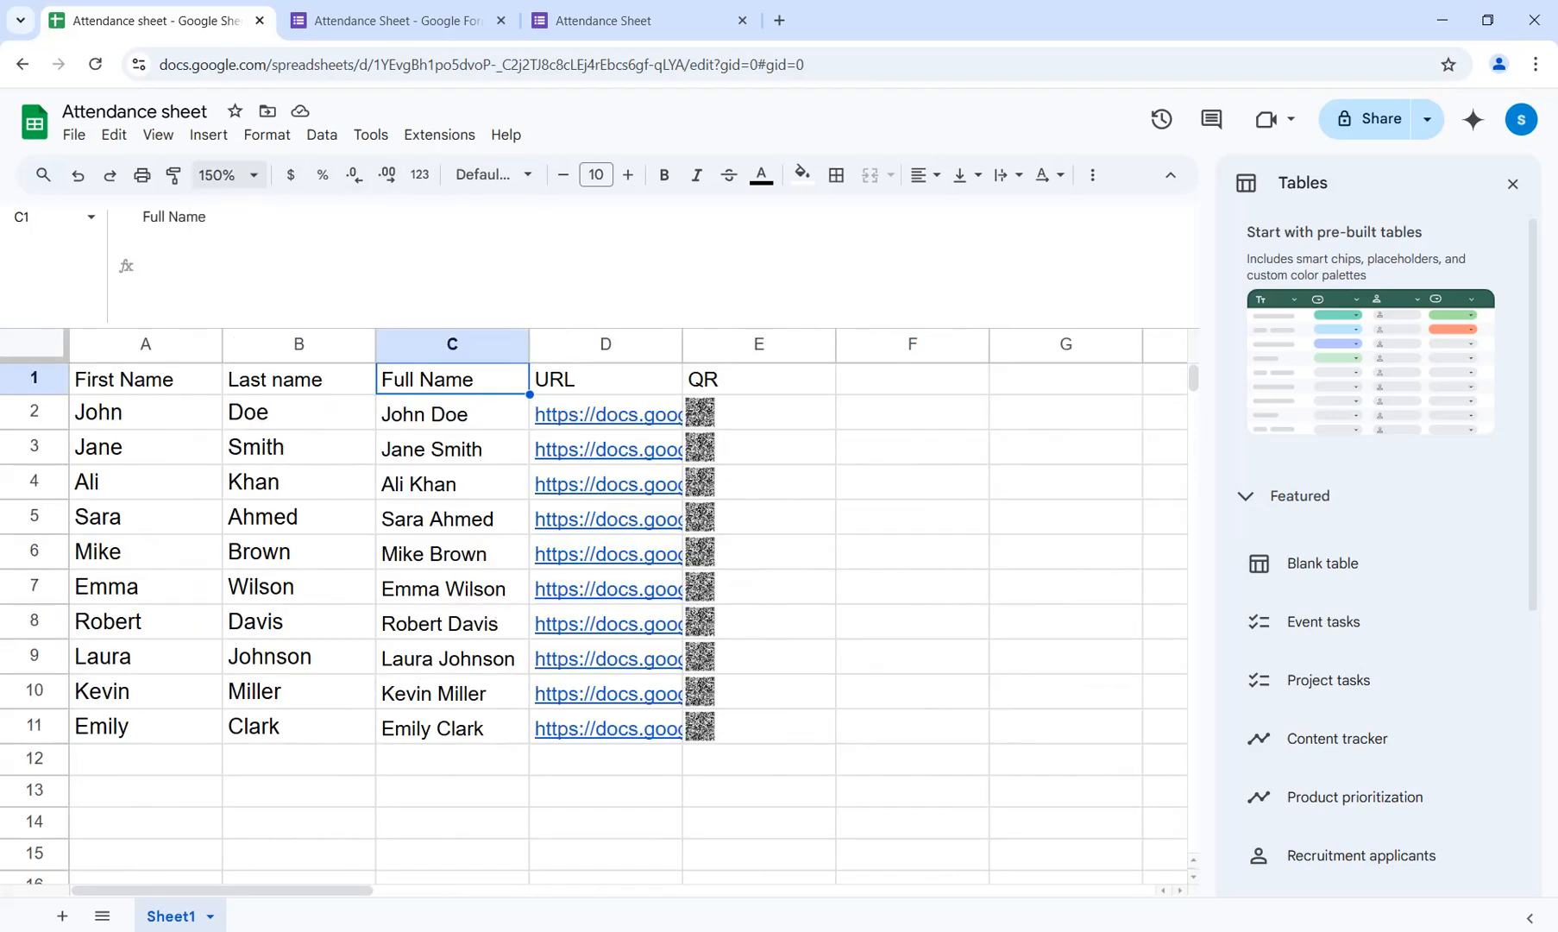
left_click(229, 175)
left_click(224, 407)
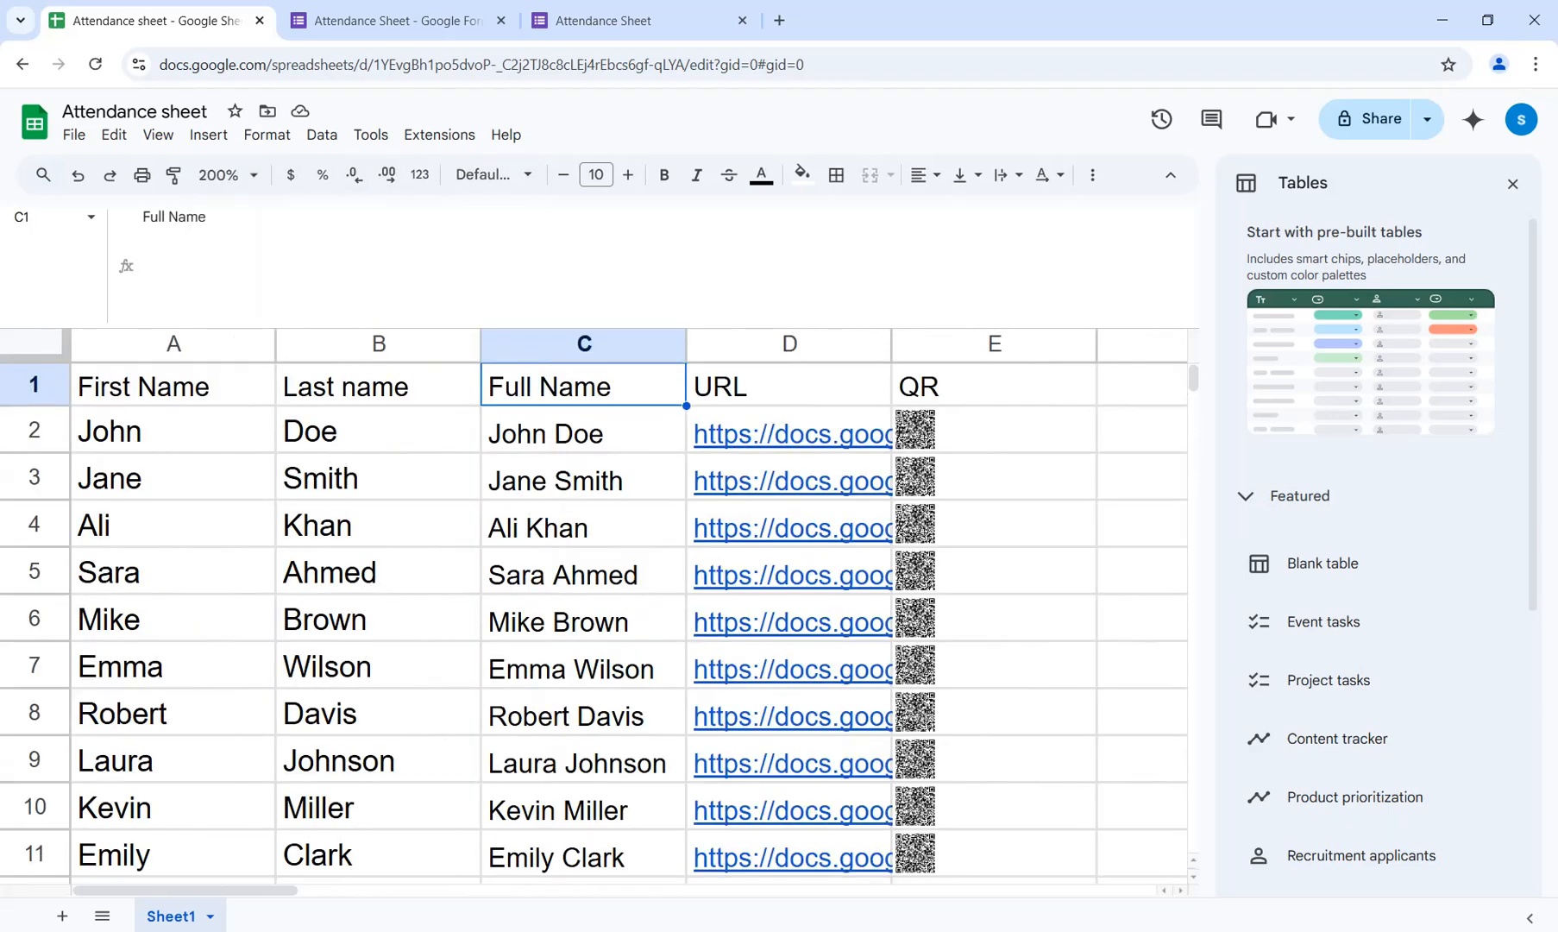
left_click(994, 476)
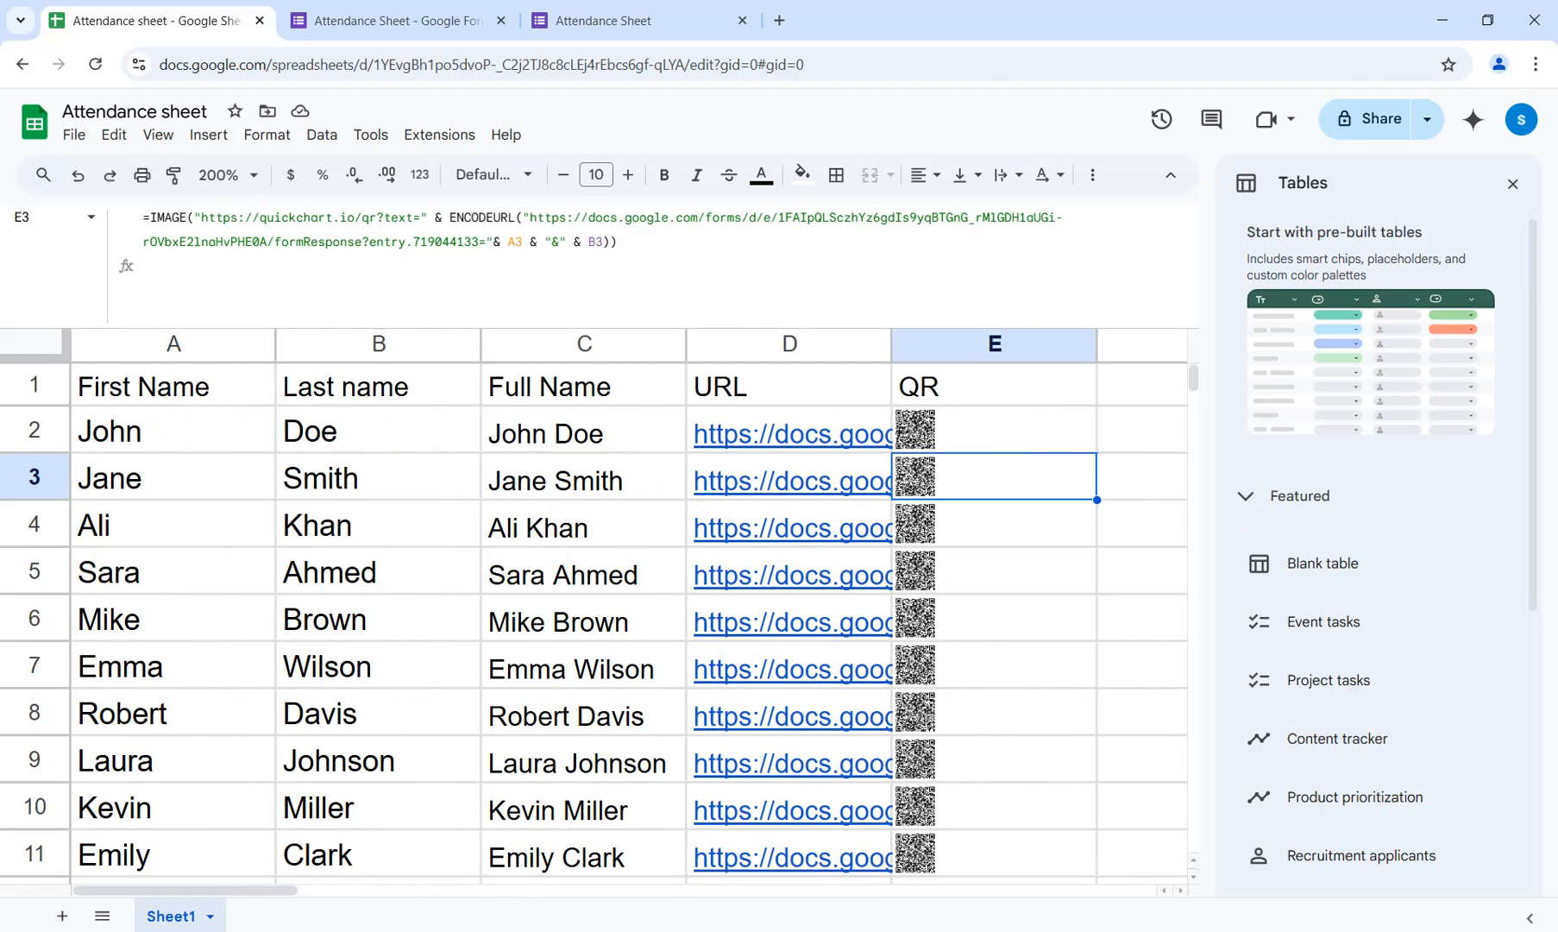
mouse_move(1337, 621)
left_click(1512, 184)
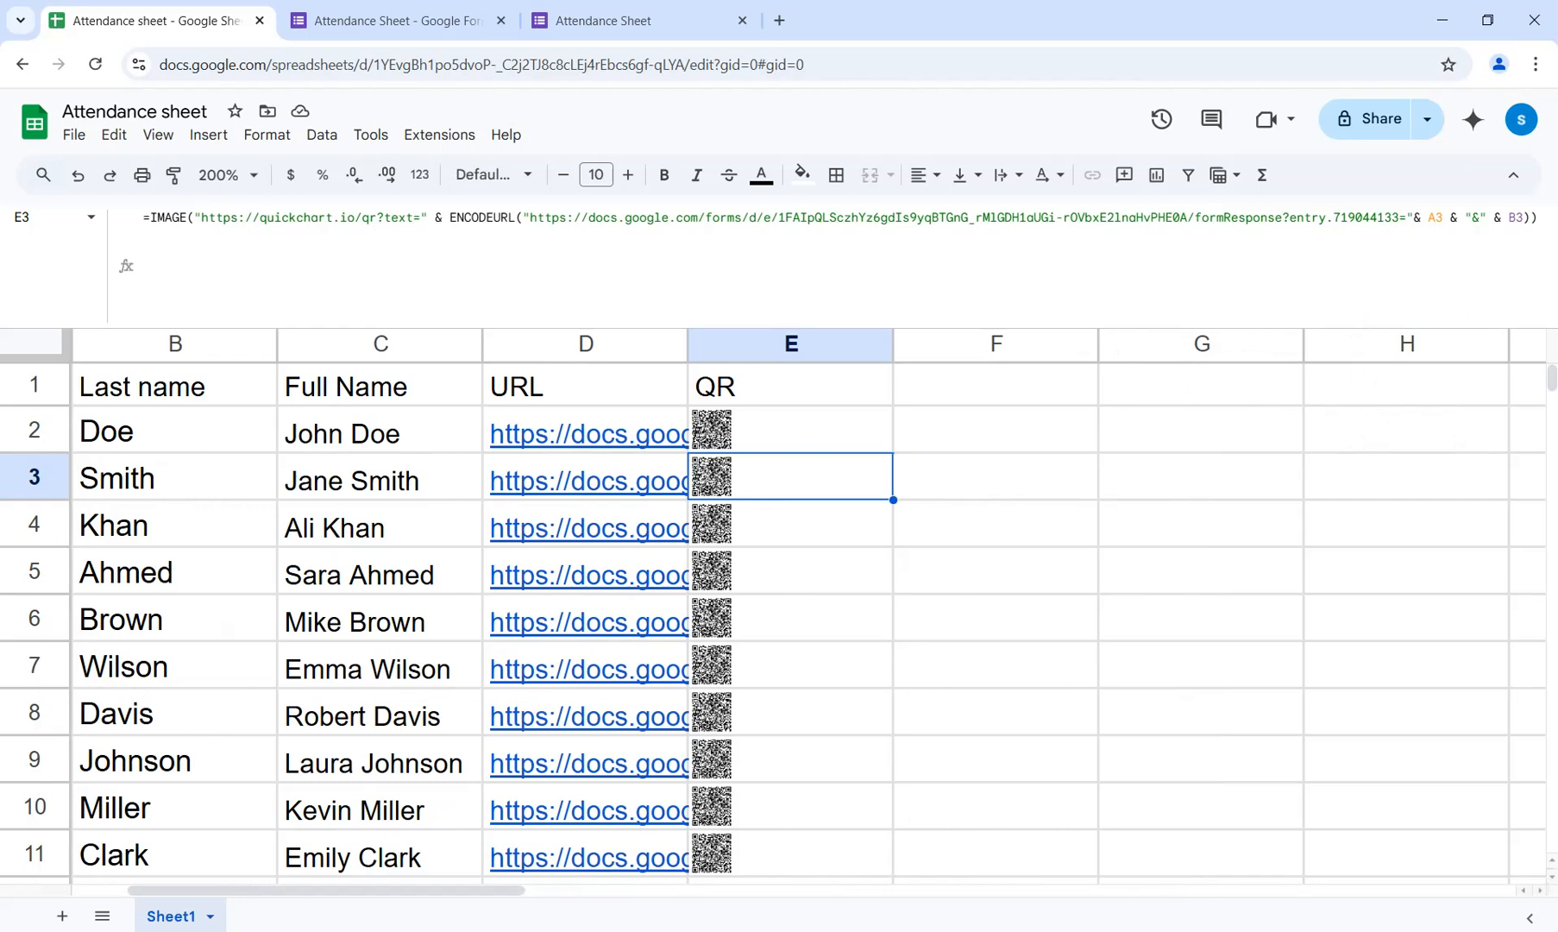
mouse_move(587, 433)
left_click(380, 430)
left_click_drag(175, 431, 61, 430)
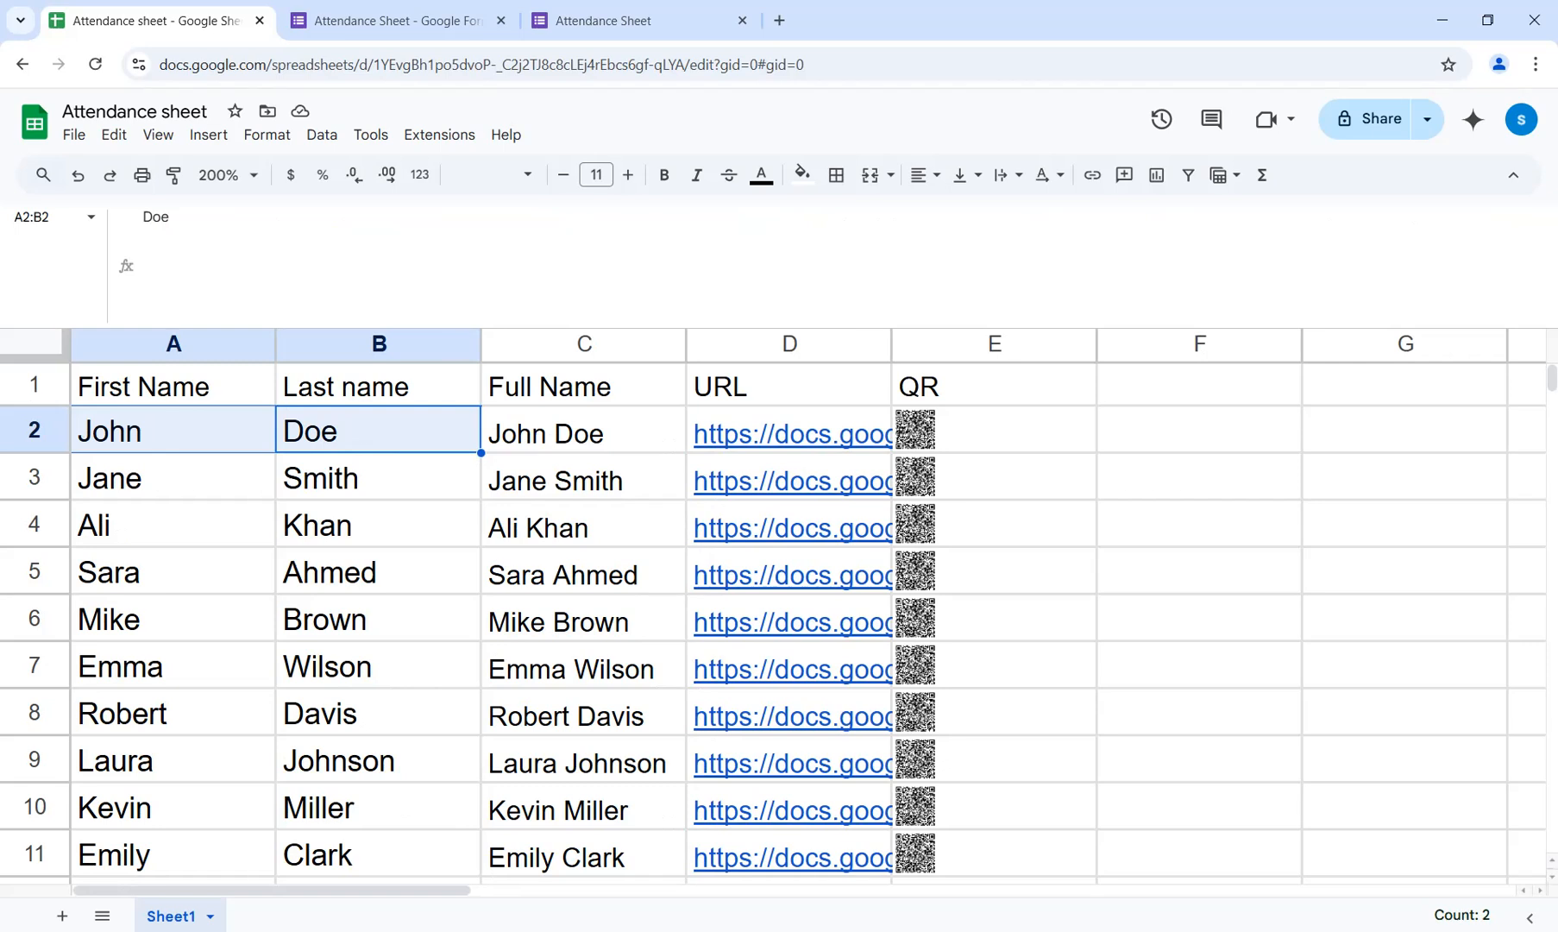
left_click_drag(584, 386, 584, 432)
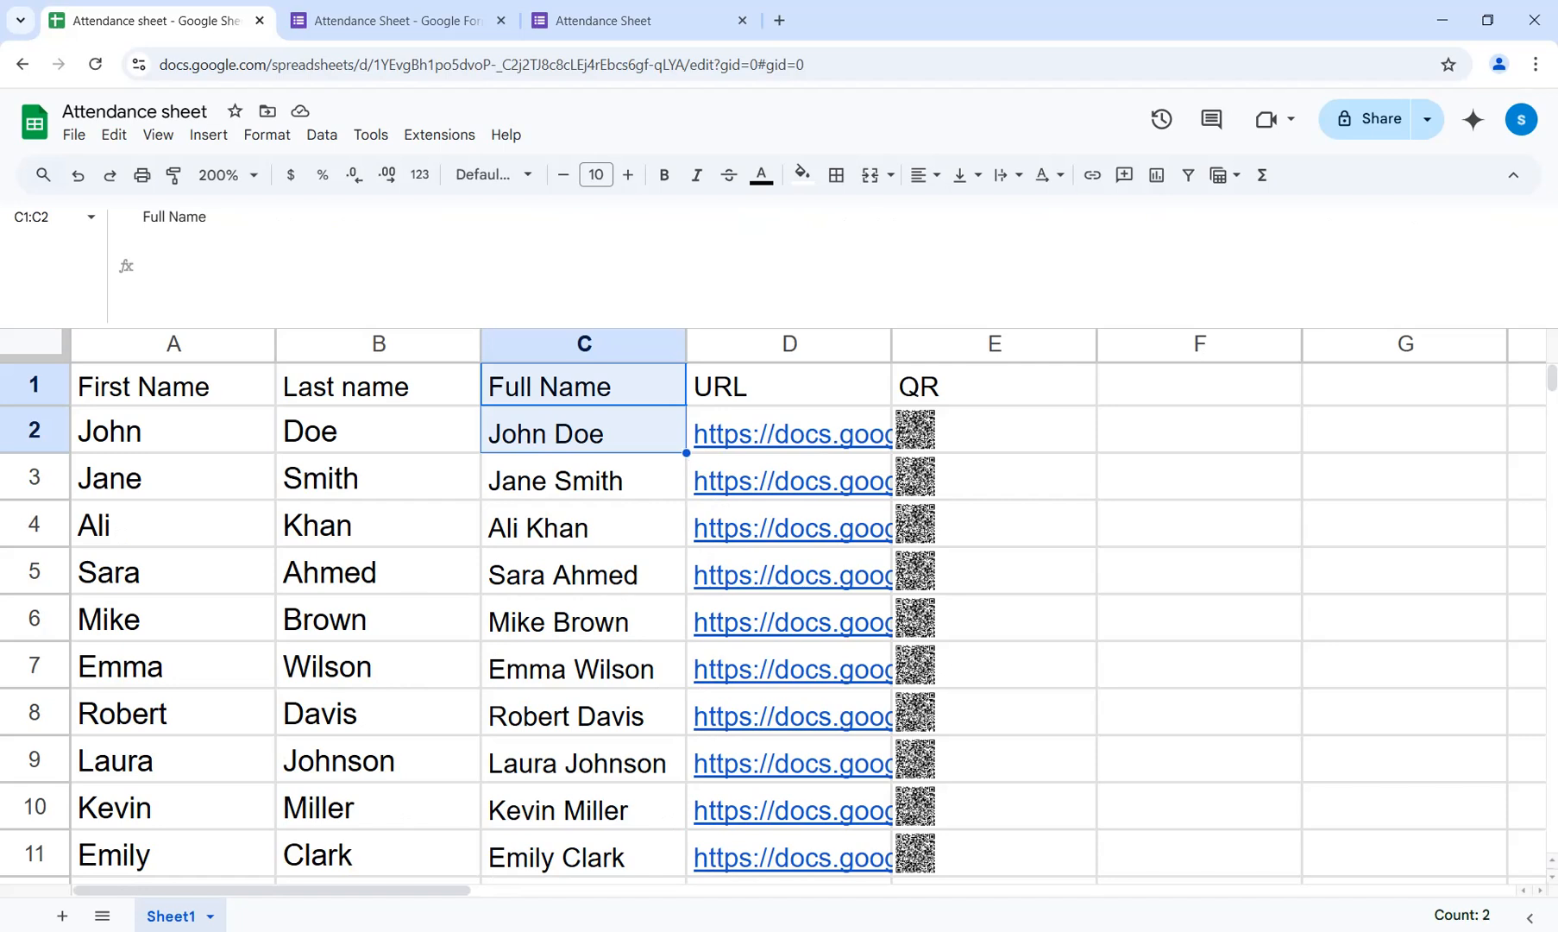
left_click_drag(994, 386, 994, 429)
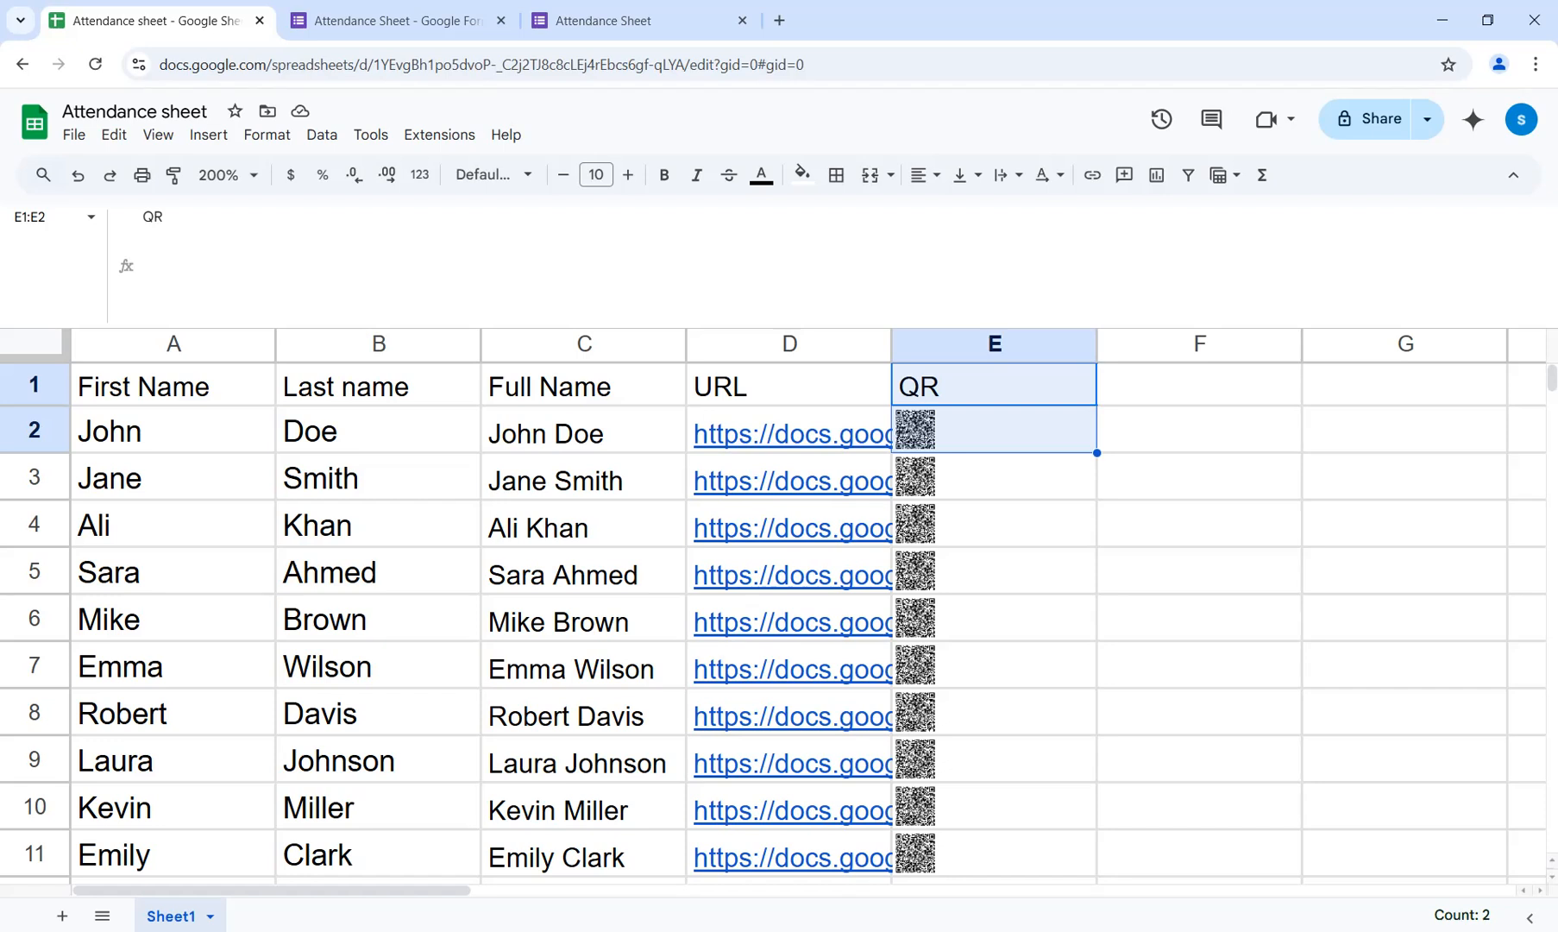
mouse_move(791, 434)
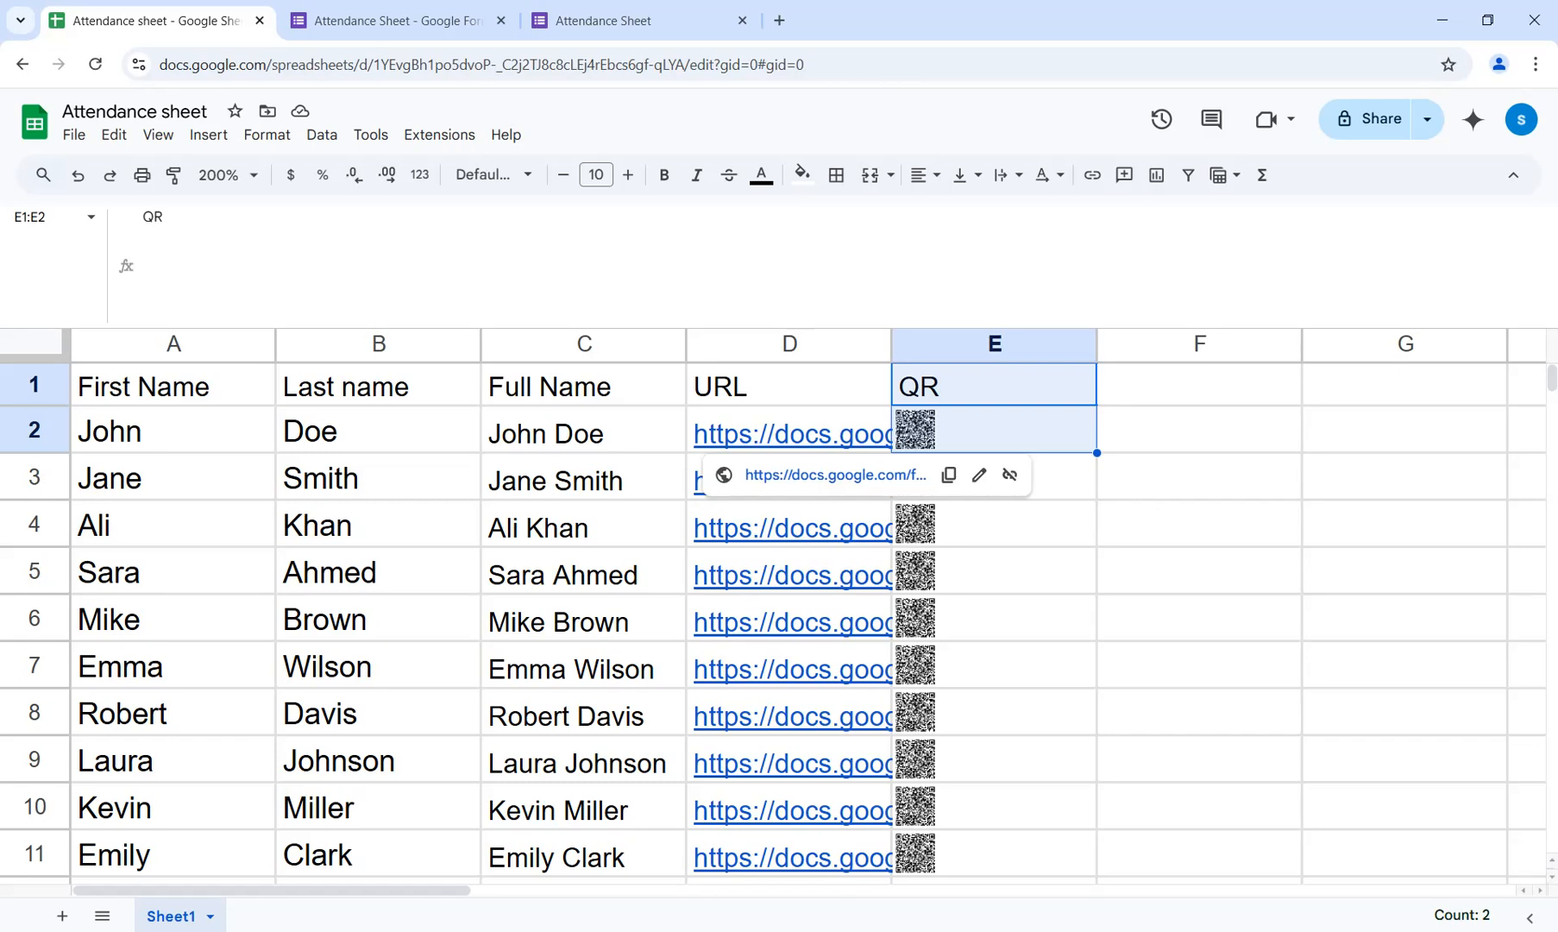
Switch to Google Forms, publish the Attendance Sheet form to anyone with the link, and close the extra form tab.
left_click(397, 21)
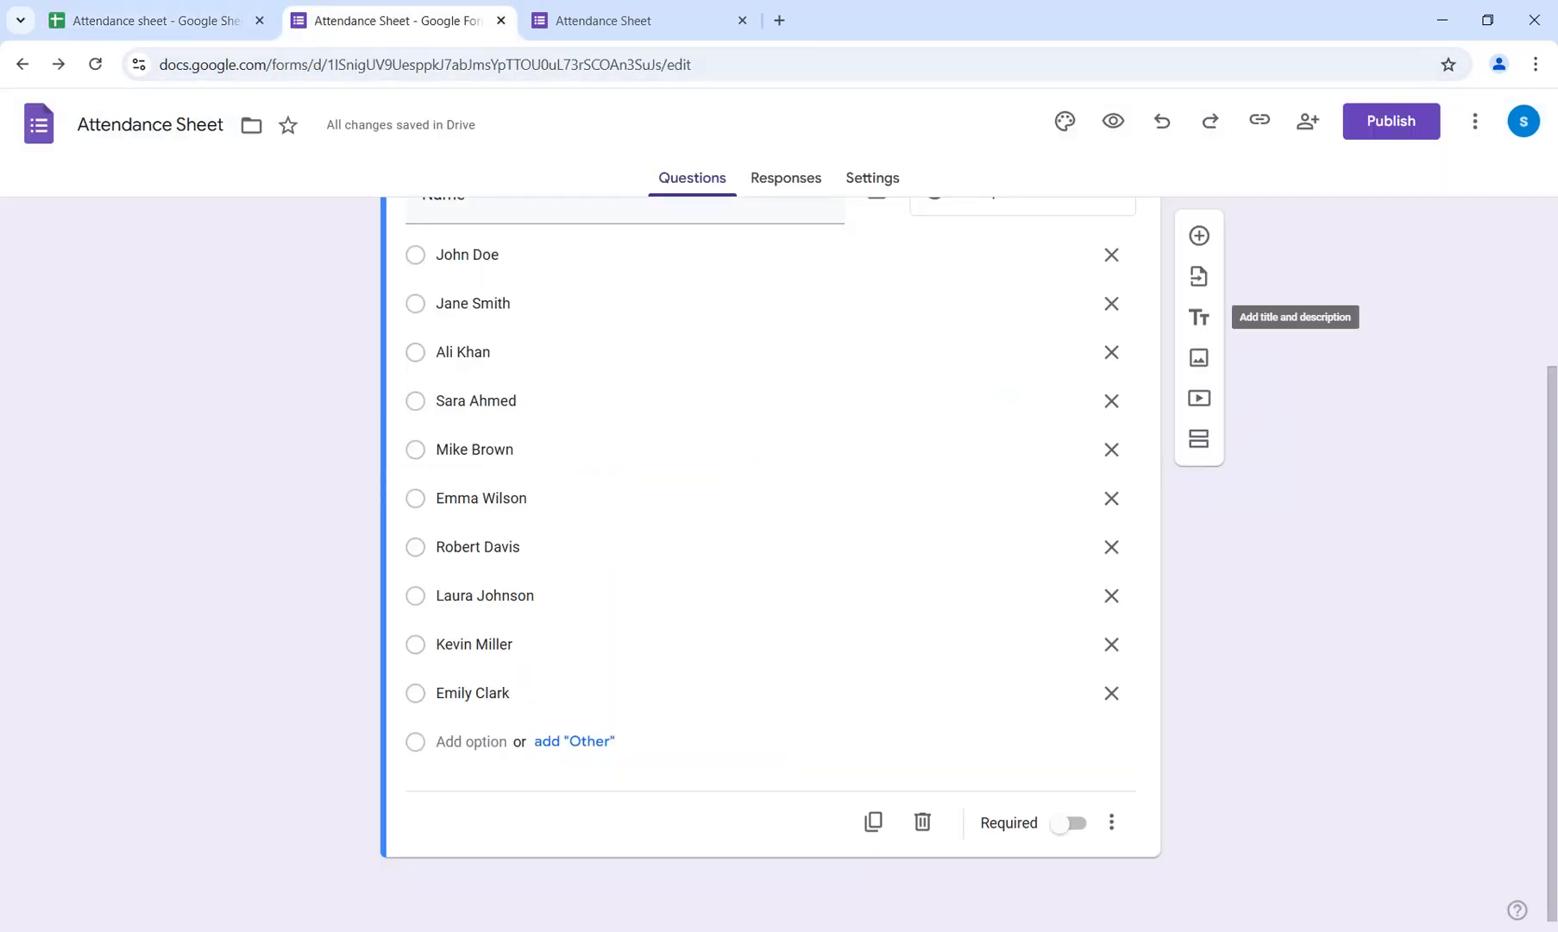
left_click(1391, 121)
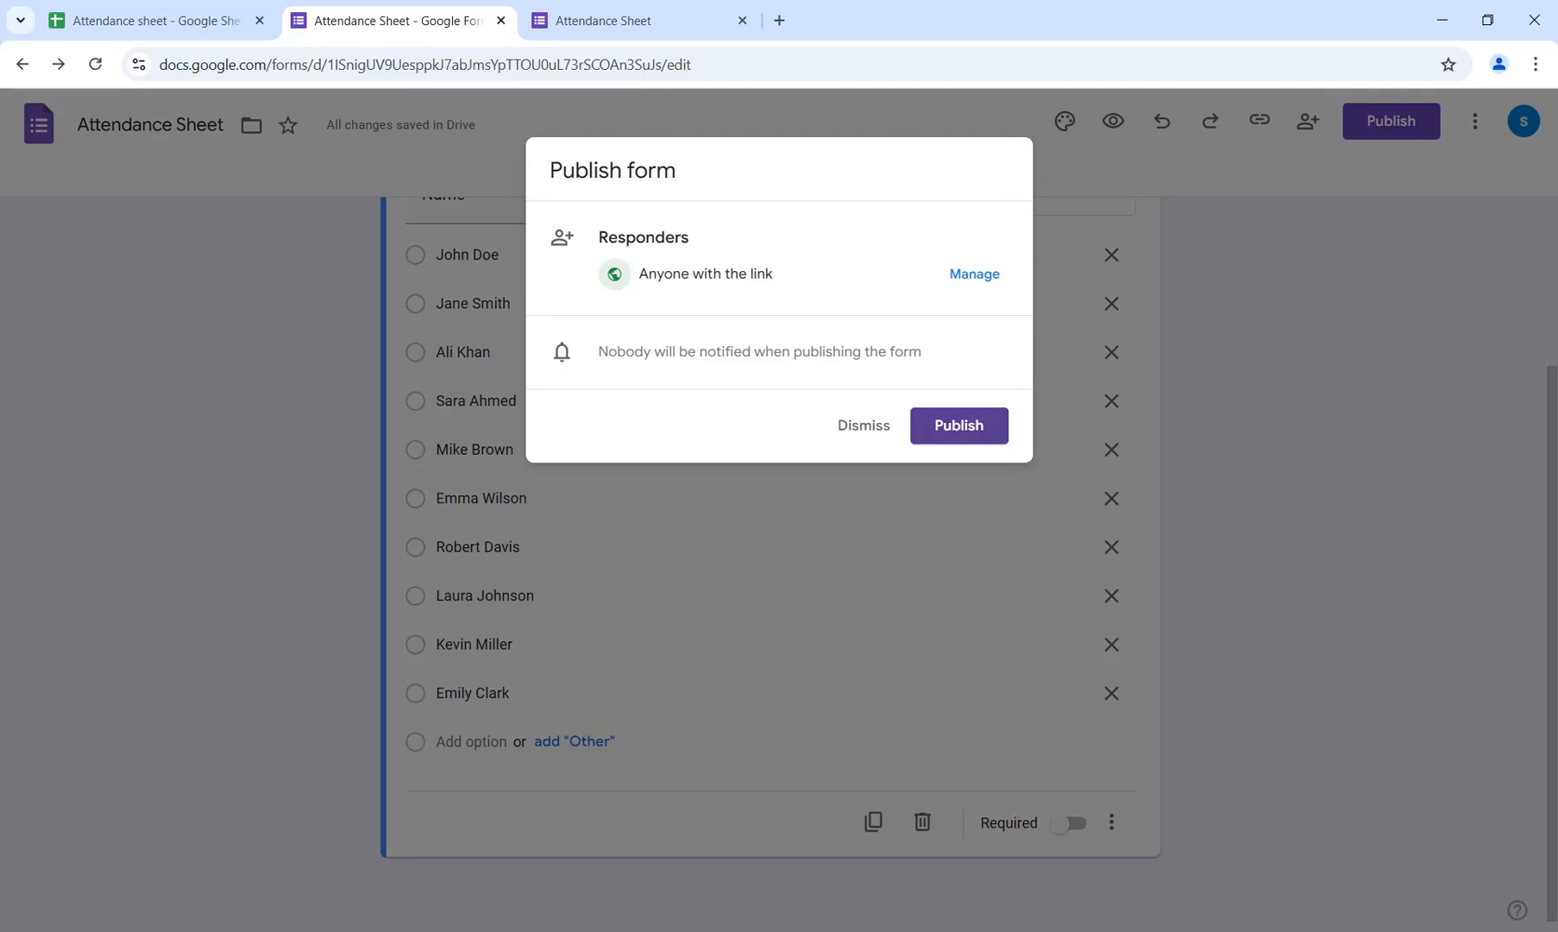
left_click(959, 424)
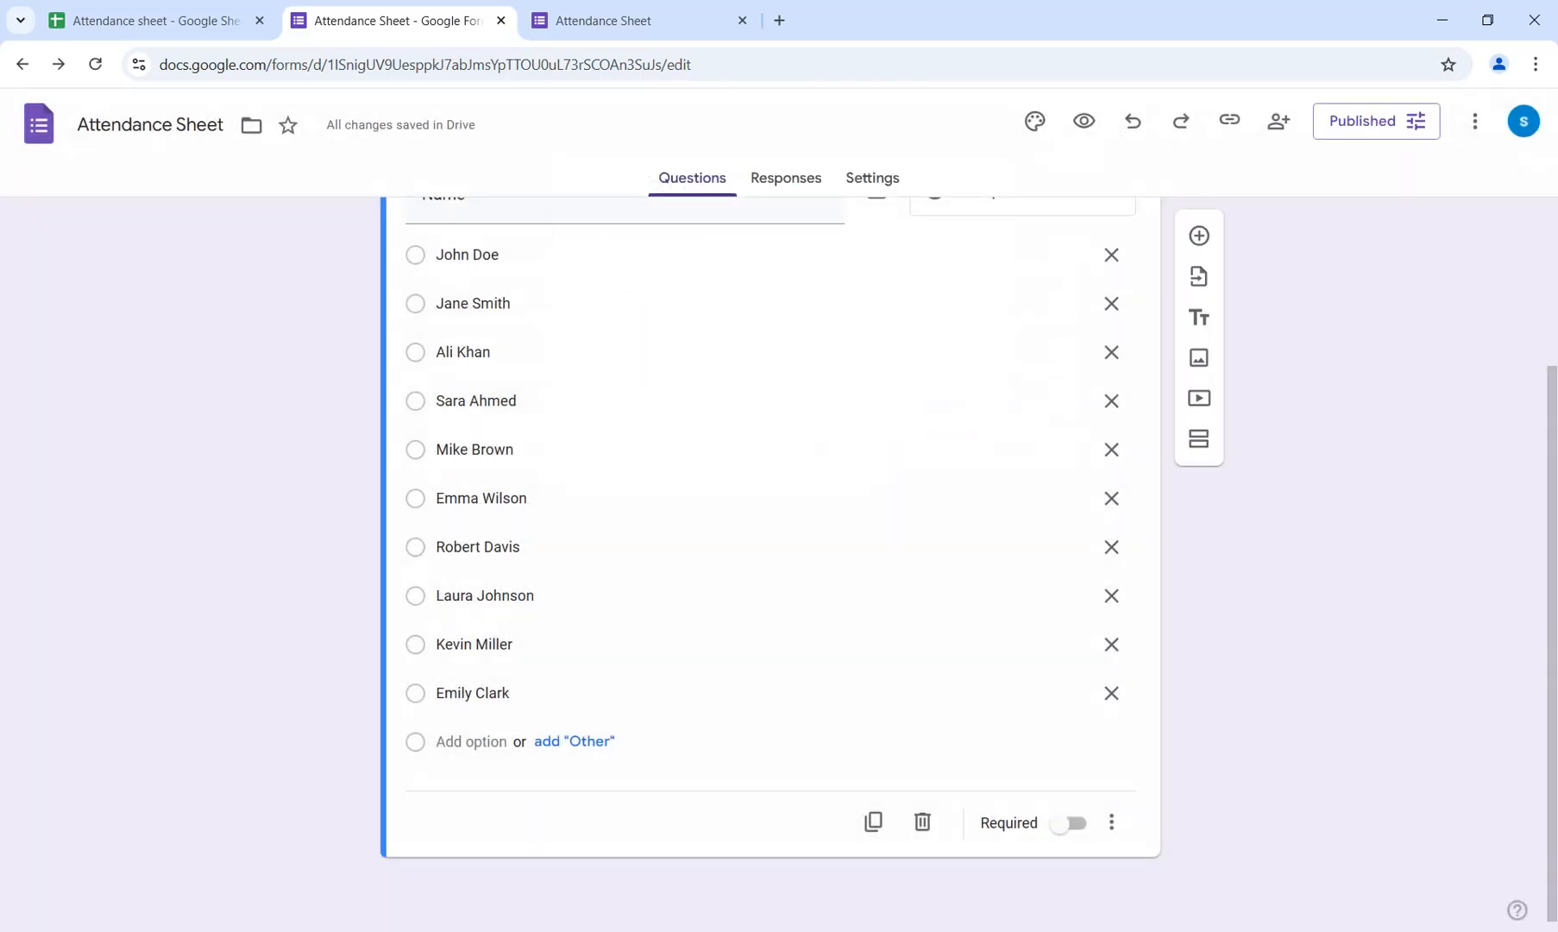
left_click(742, 20)
Return to the Google Sheets file, make header row 1 taller, and centre the headers in A1:E1 horizontally and vertically.
left_click(155, 20)
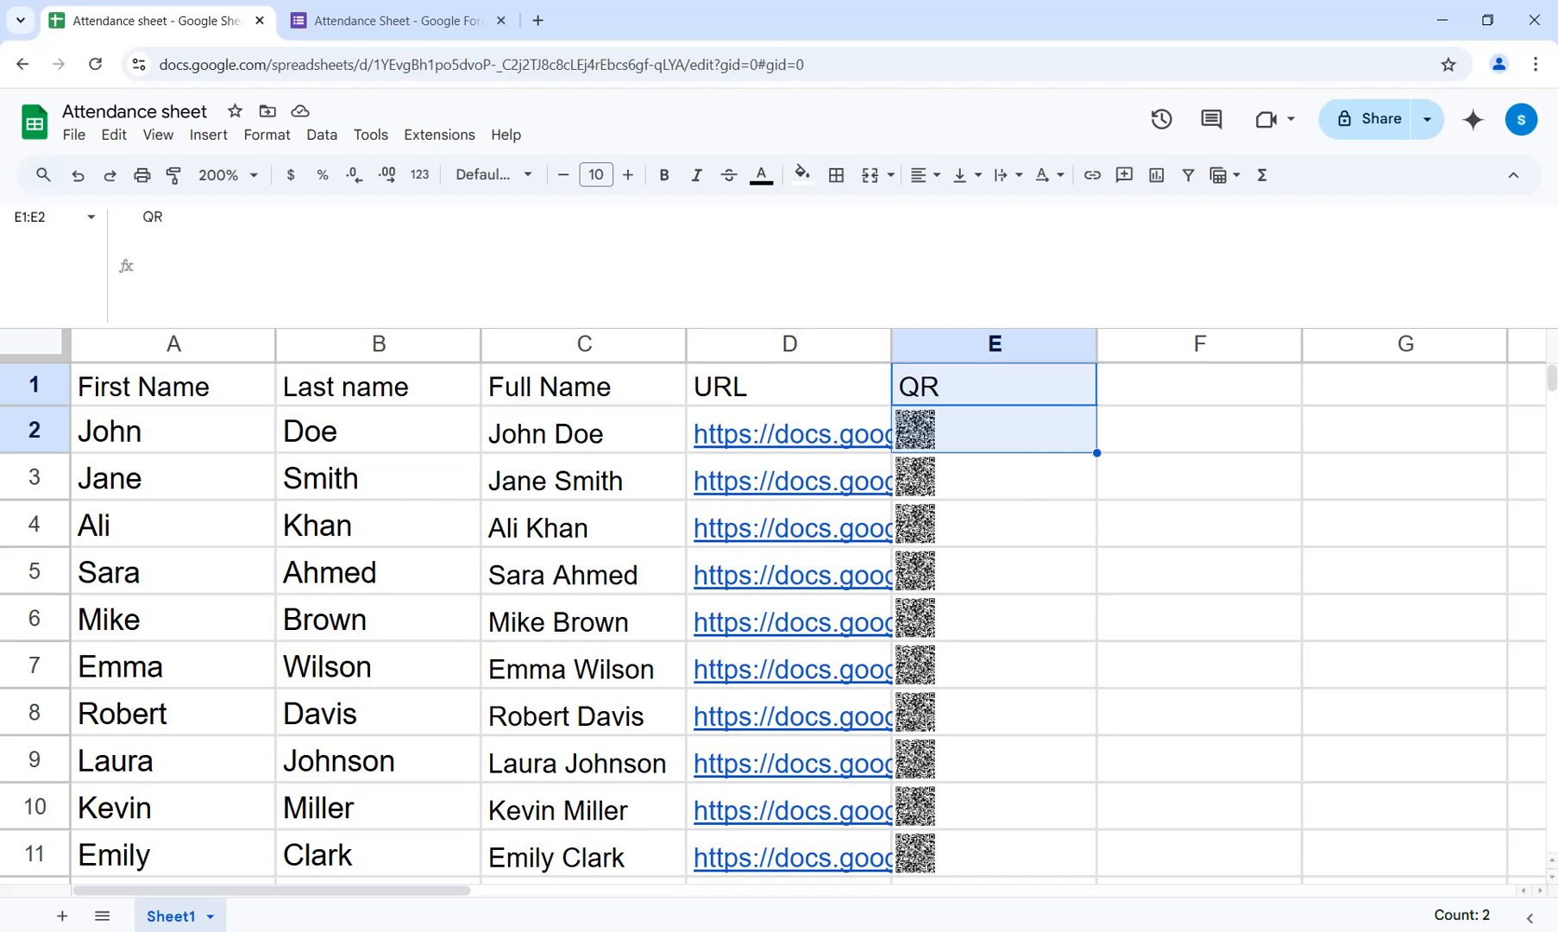
left_click_drag(35, 406, 34, 425)
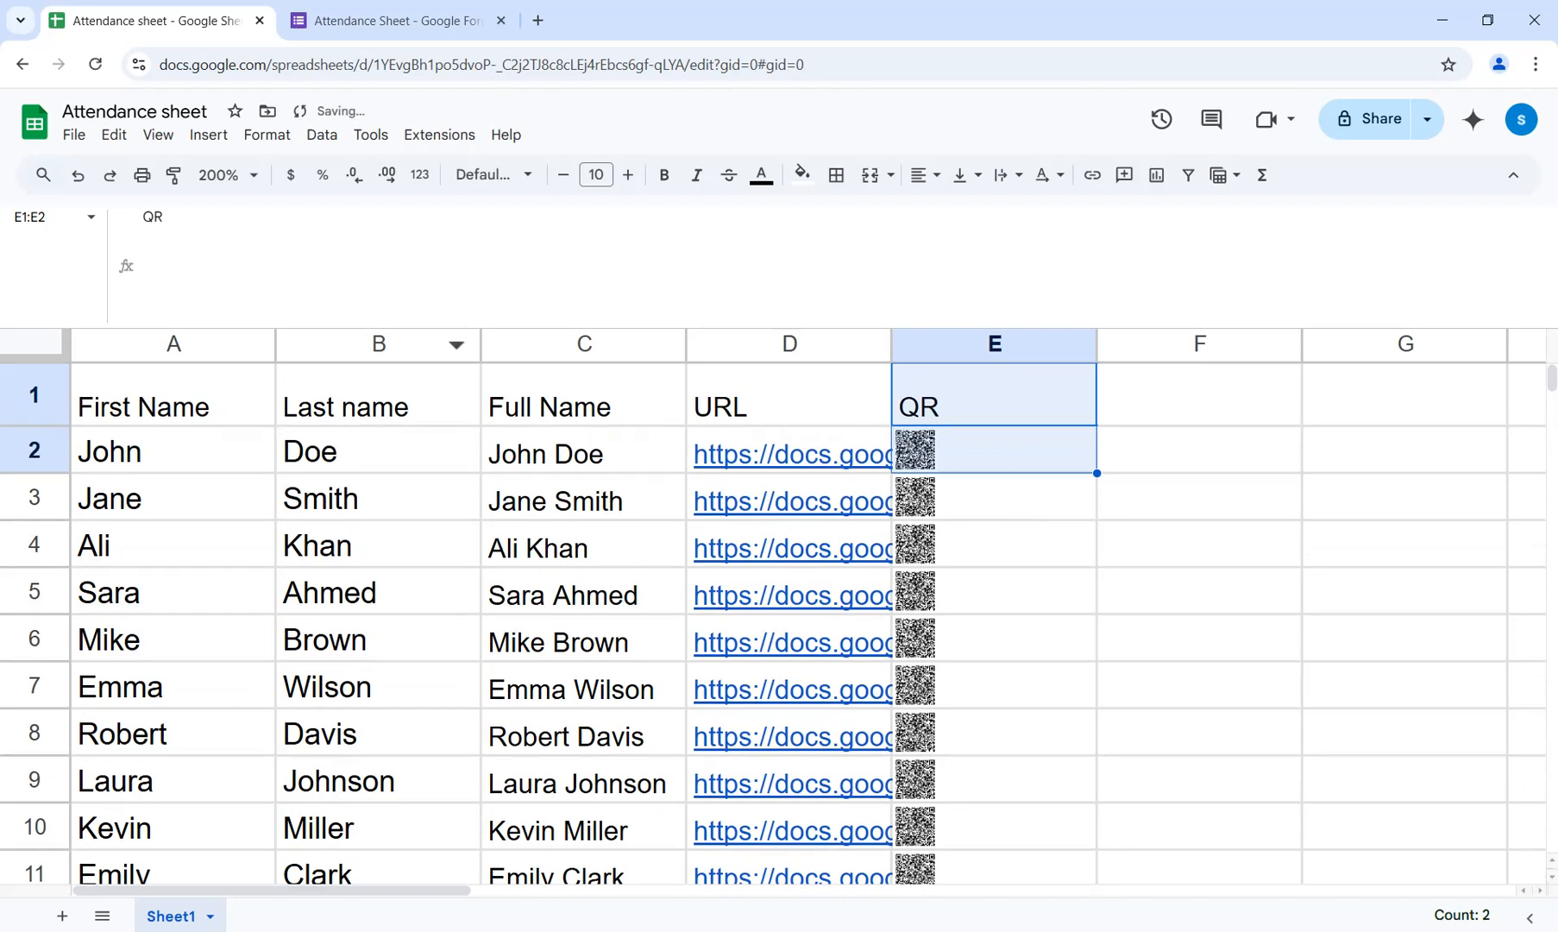
left_click_drag(177, 402, 992, 399)
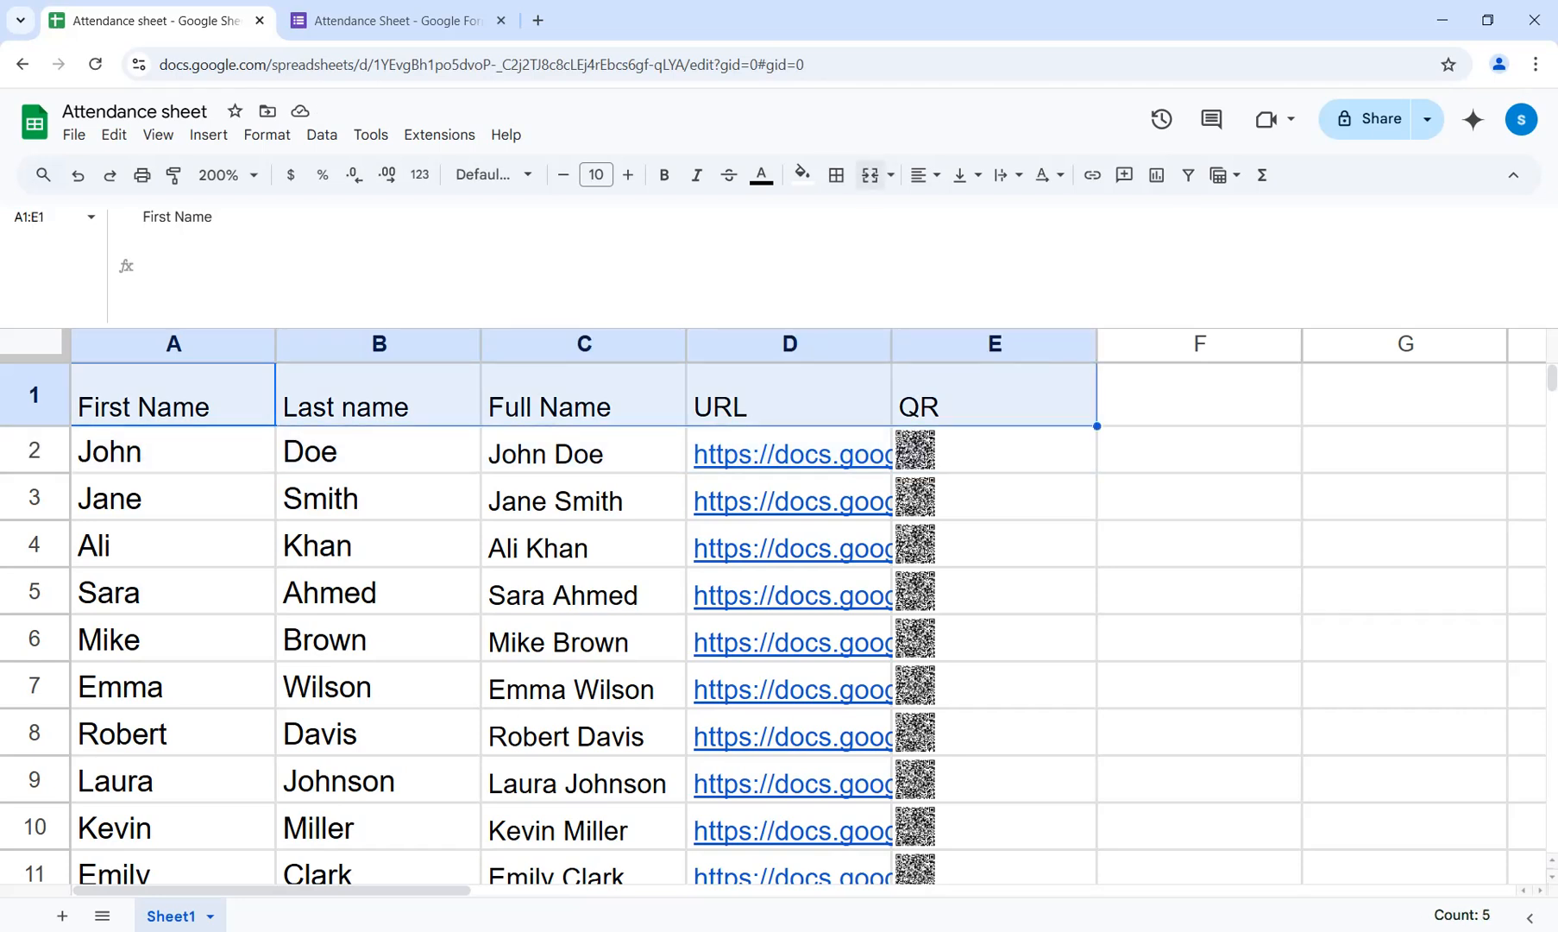
left_click(925, 175)
left_click(953, 213)
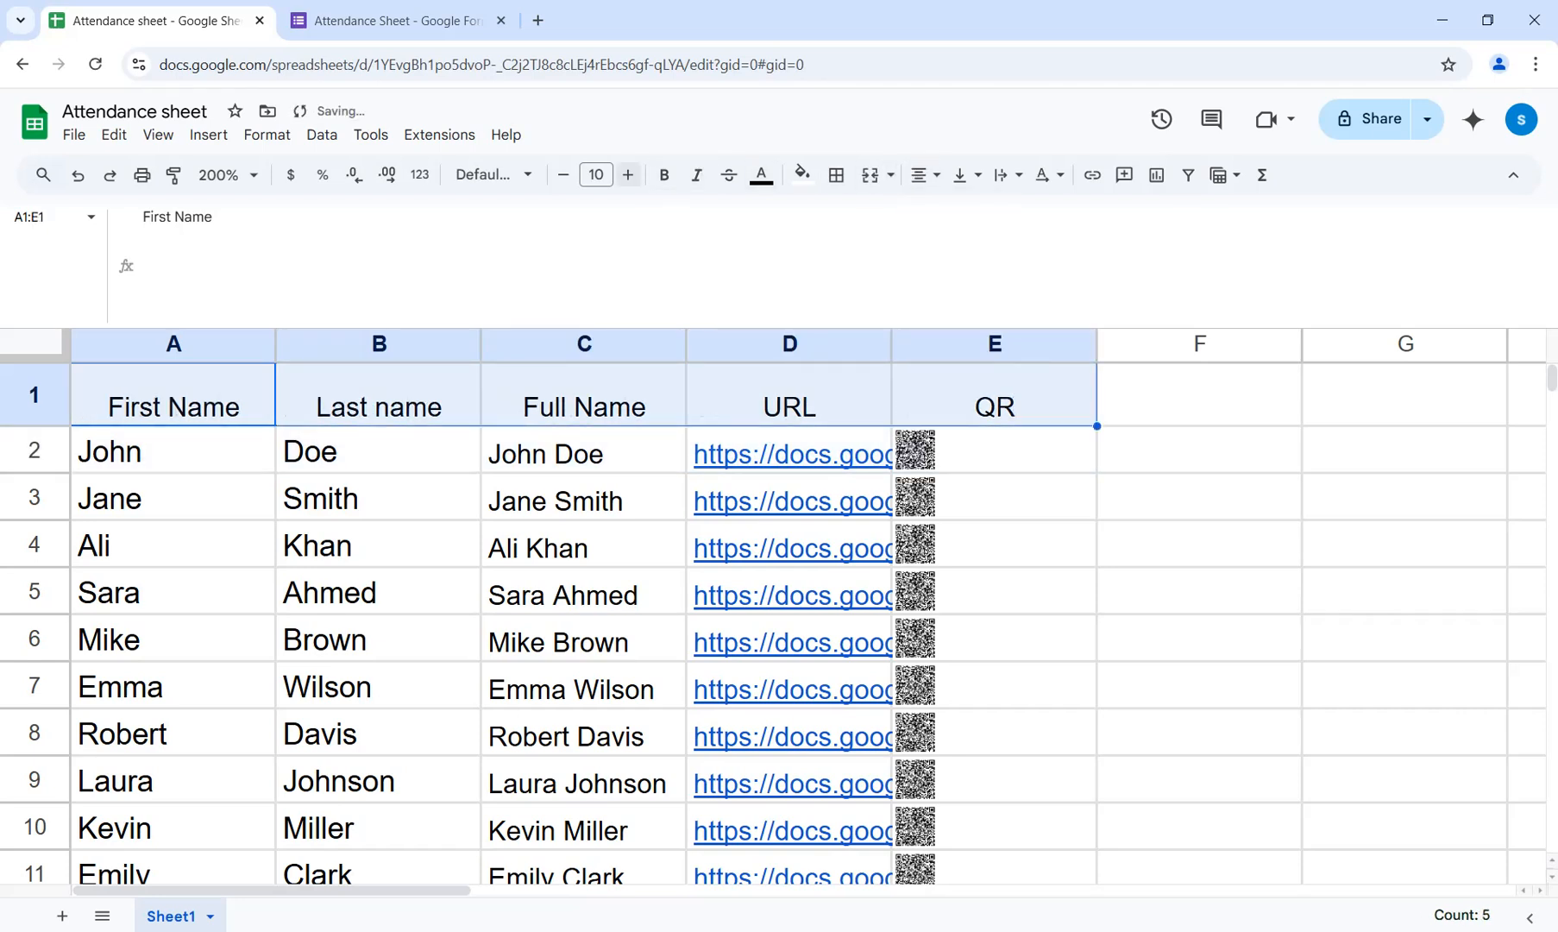
left_click(966, 175)
left_click(997, 213)
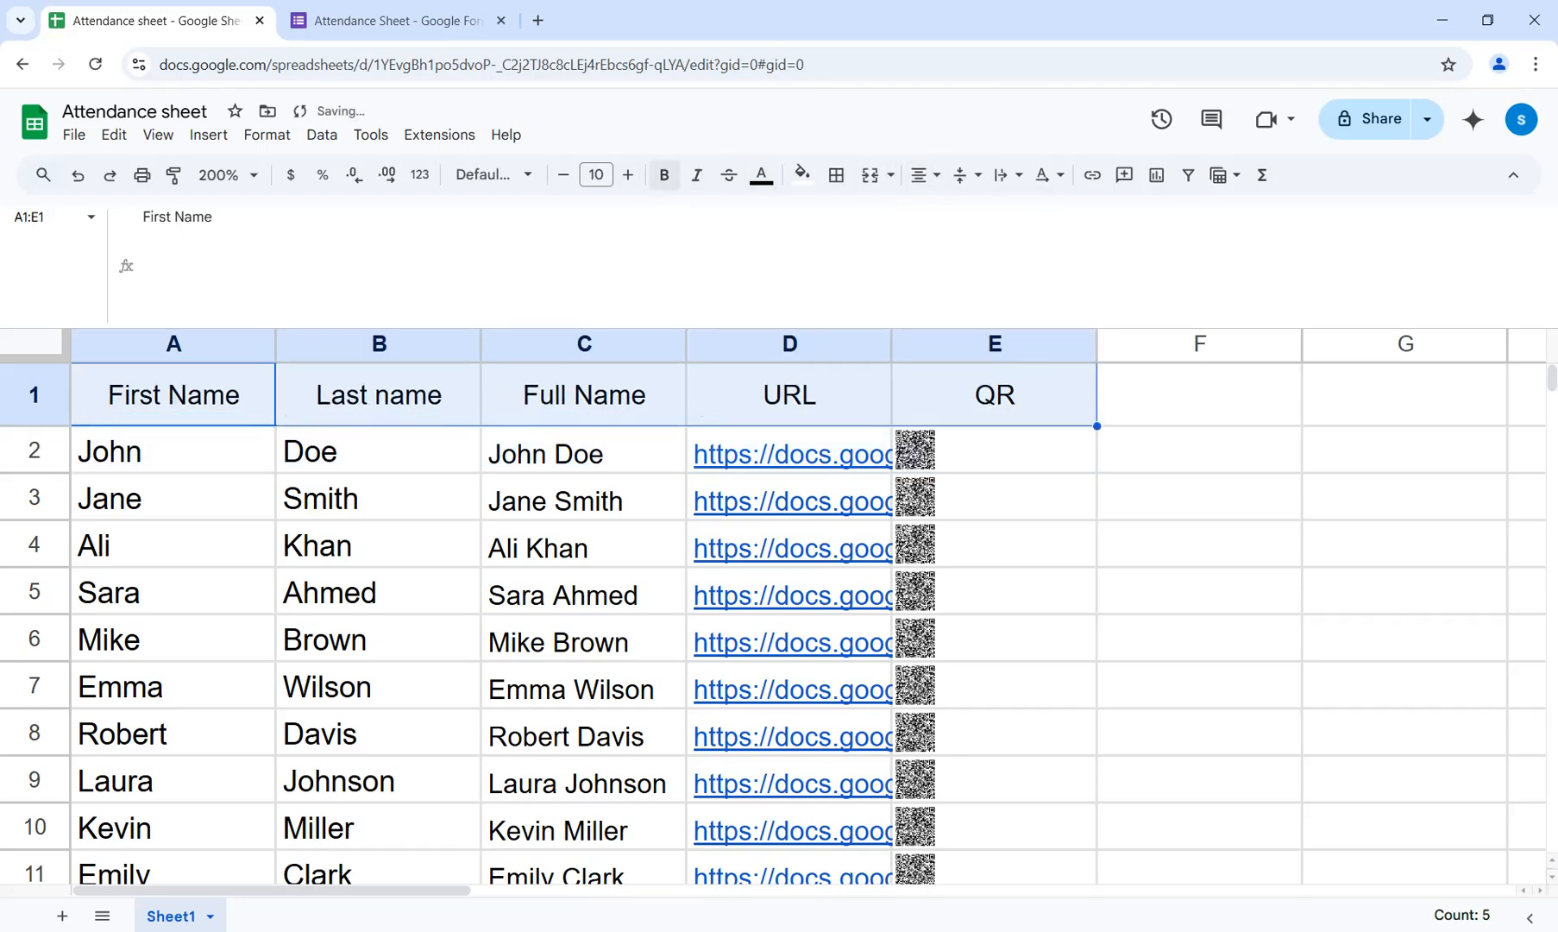
Make the headers in A1:E1 bold and fill their cells with orange.
key("ctrl+b")
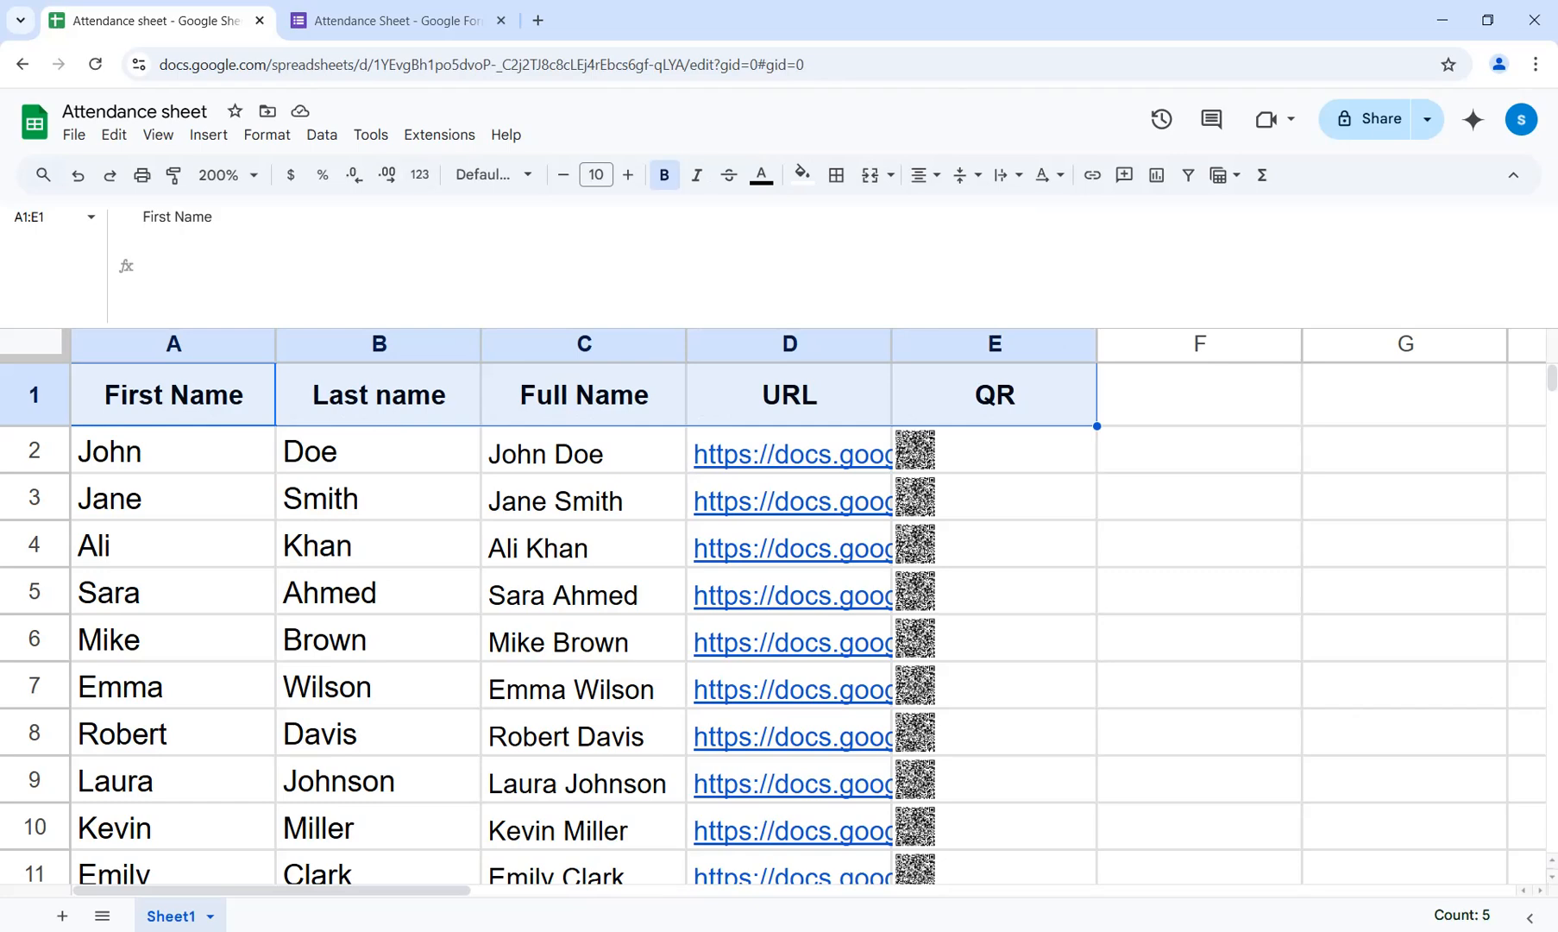
left_click(802, 175)
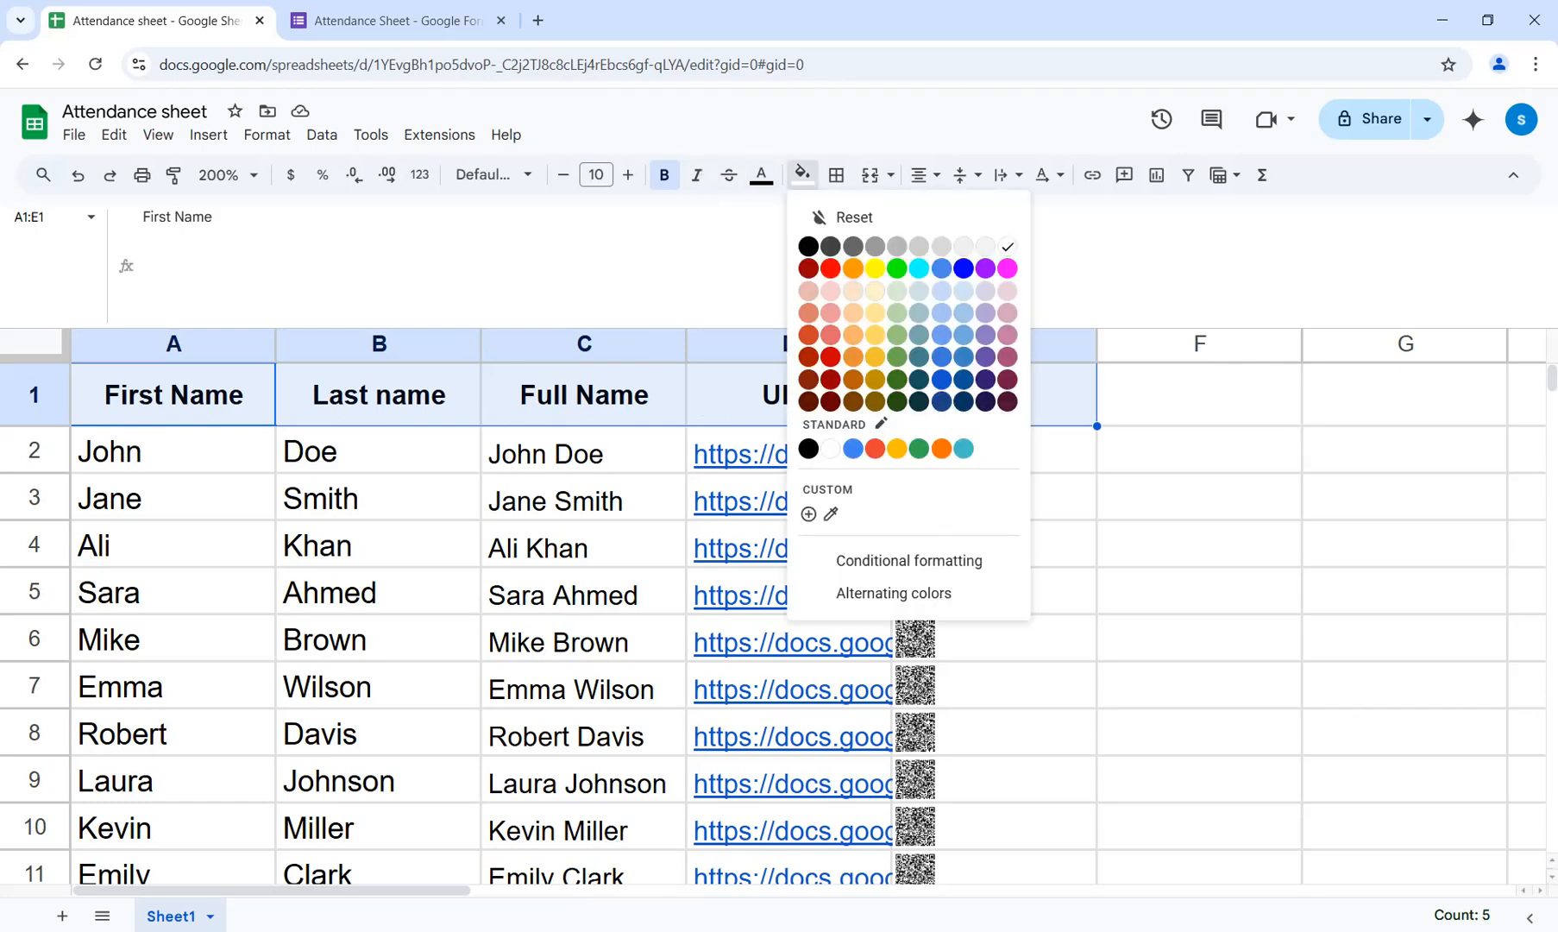
left_click(850, 264)
Increase the height of rows 2 through 11 so the QR codes in column E are larger.
left_click_drag(34, 450, 34, 732)
left_click_drag(35, 521, 35, 551)
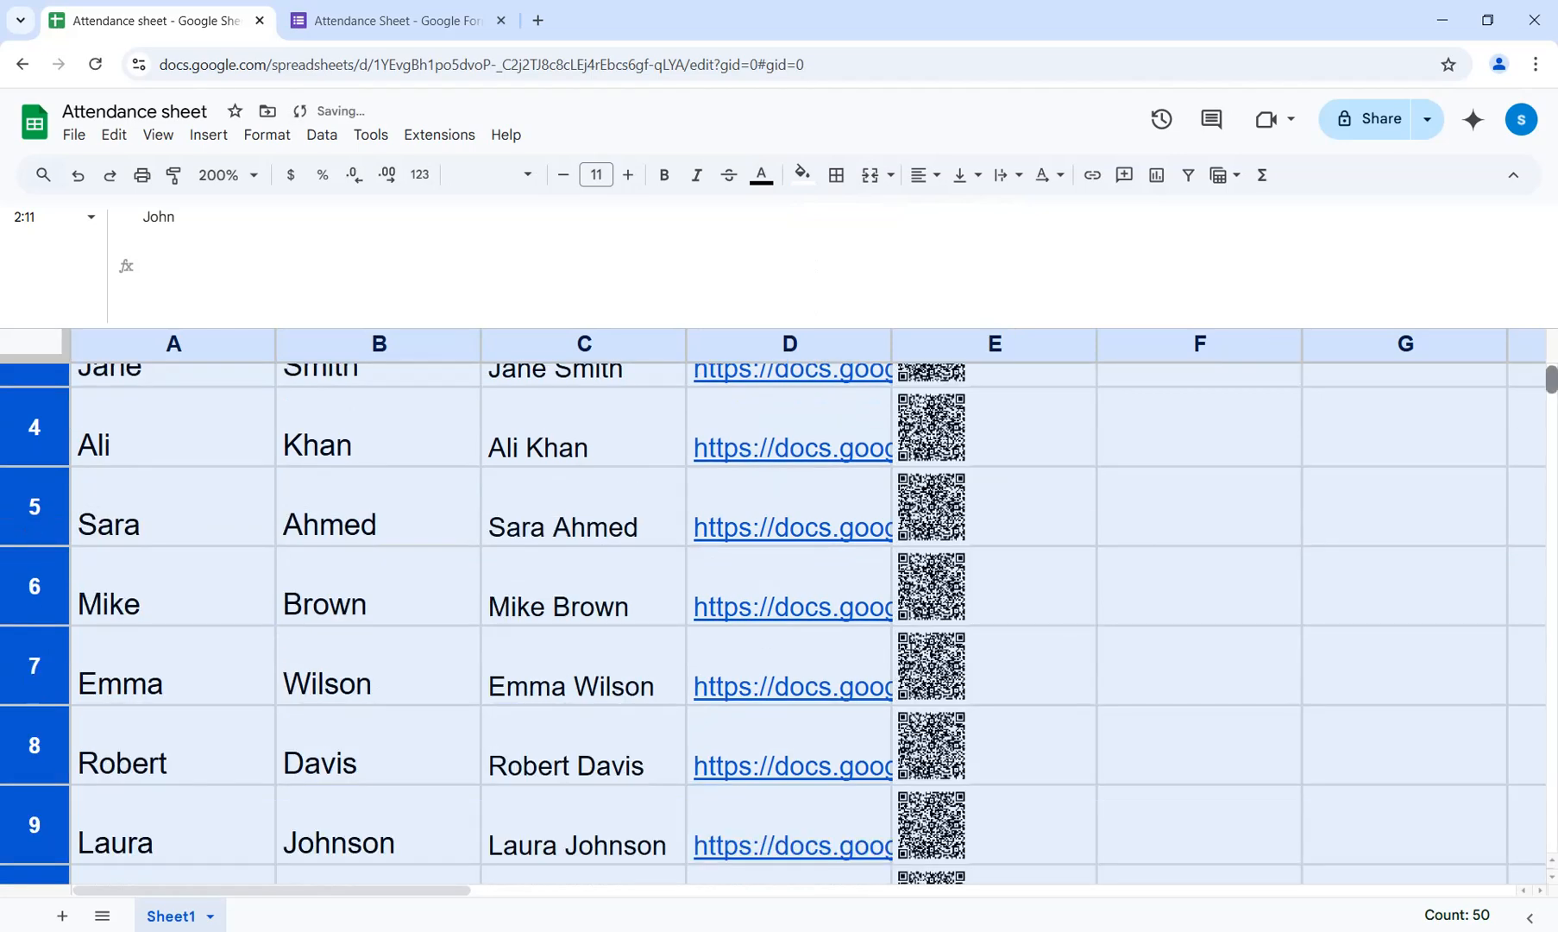
scroll(777, 622, "up", 3)
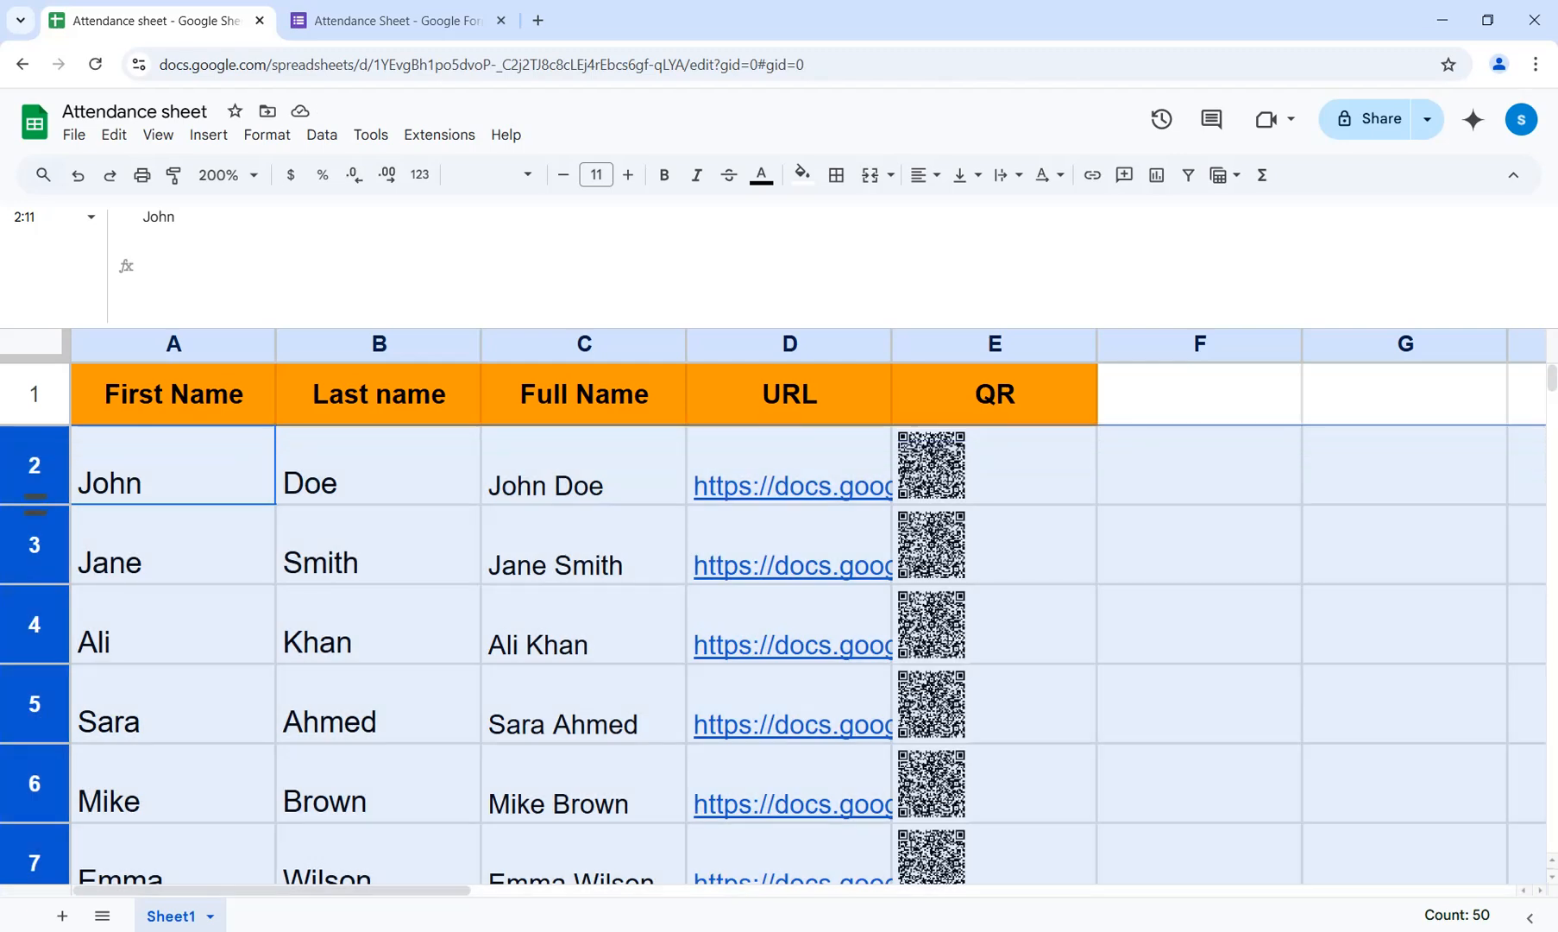
left_click_drag(34, 504, 34, 536)
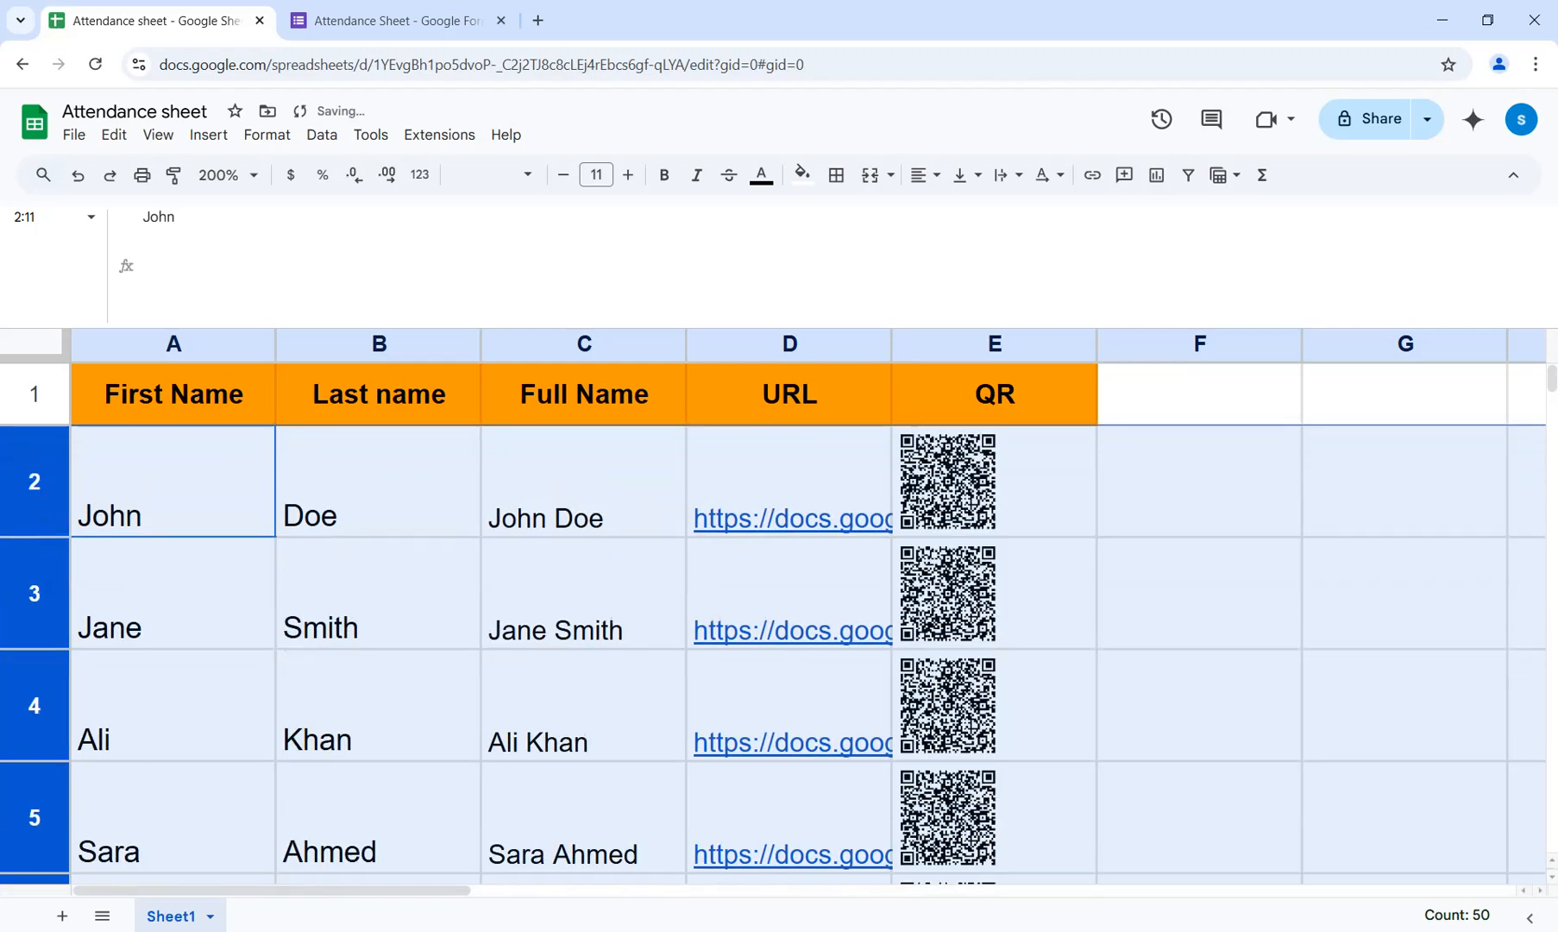
left_click(994, 482)
Vertically centre the names and URLs in A2:D11, then select the empty cell F2.
left_click_drag(173, 481, 789, 734)
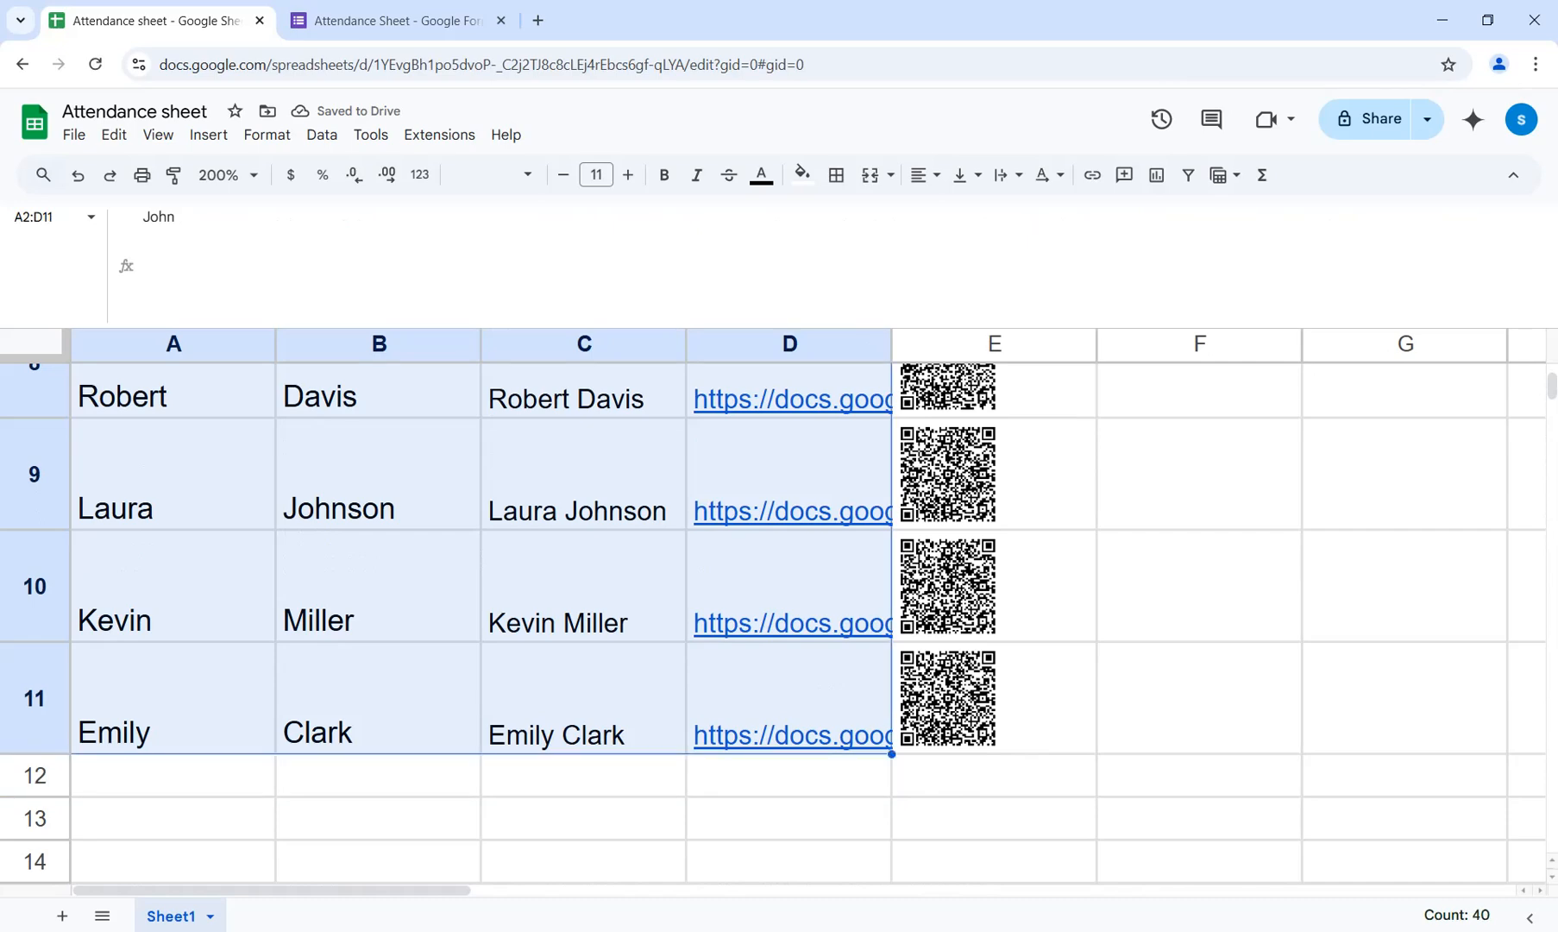
left_click(925, 175)
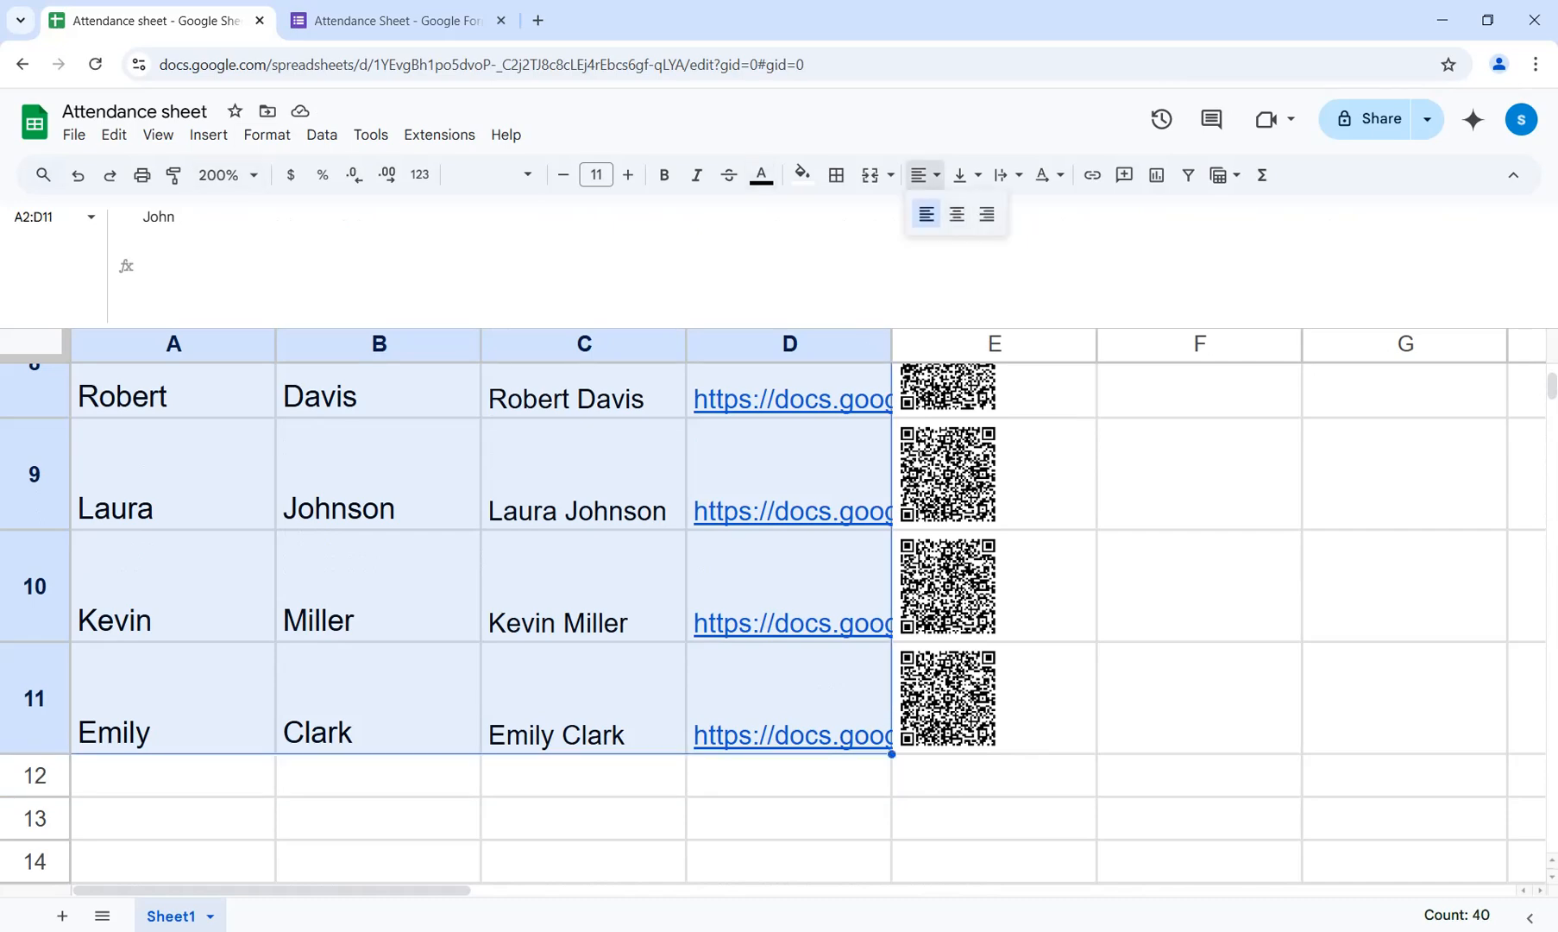
left_click(957, 214)
left_click(967, 175)
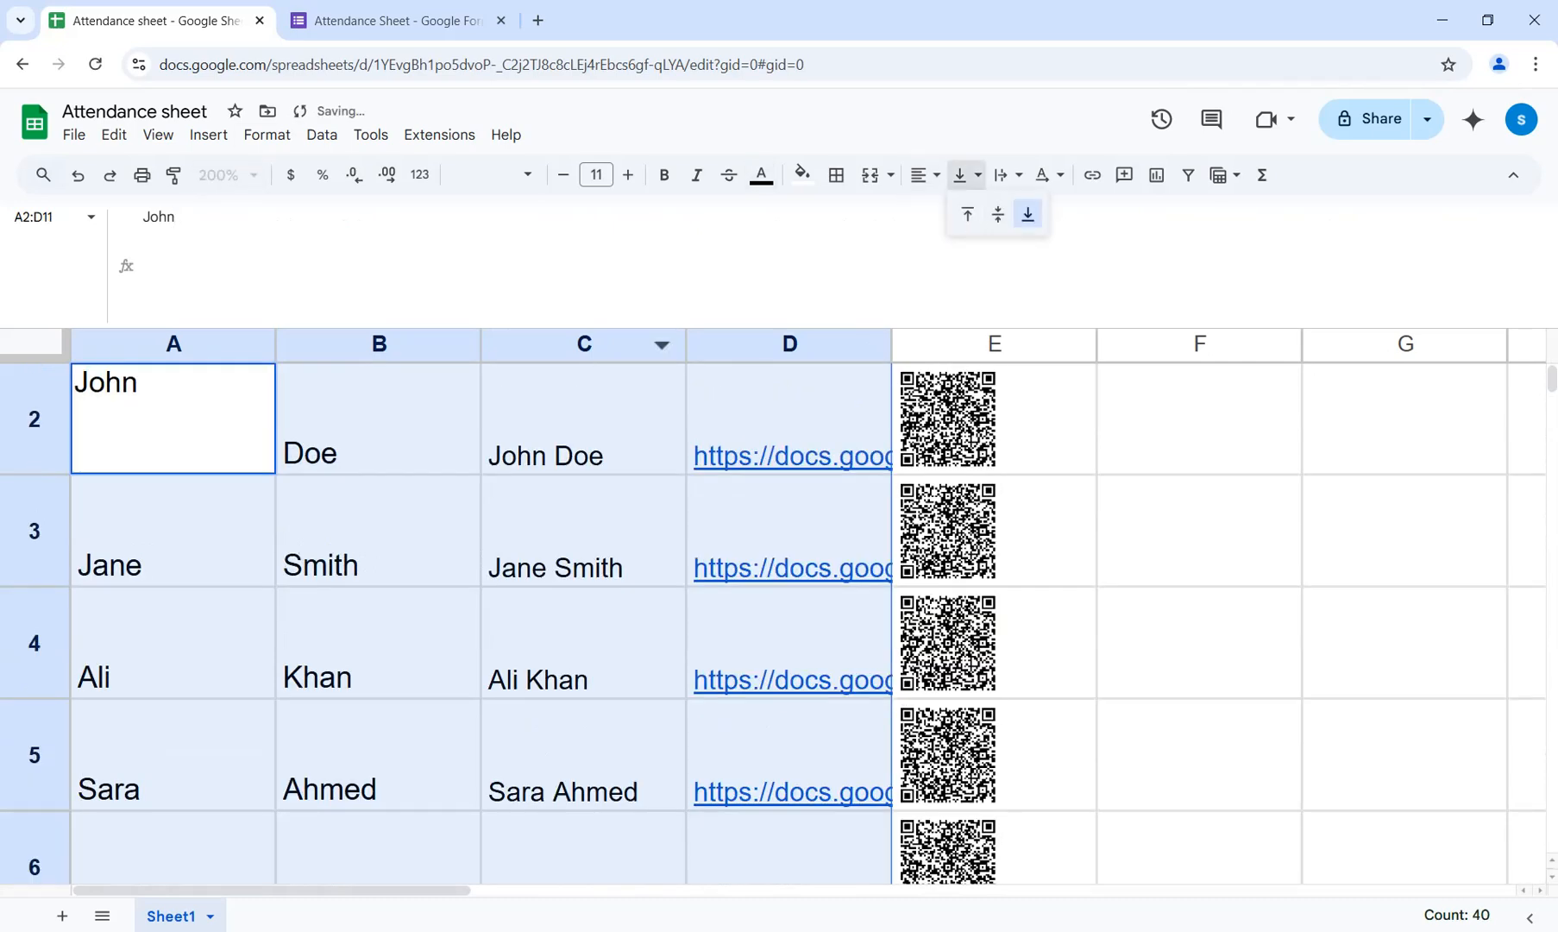
left_click(997, 214)
left_click(1200, 530)
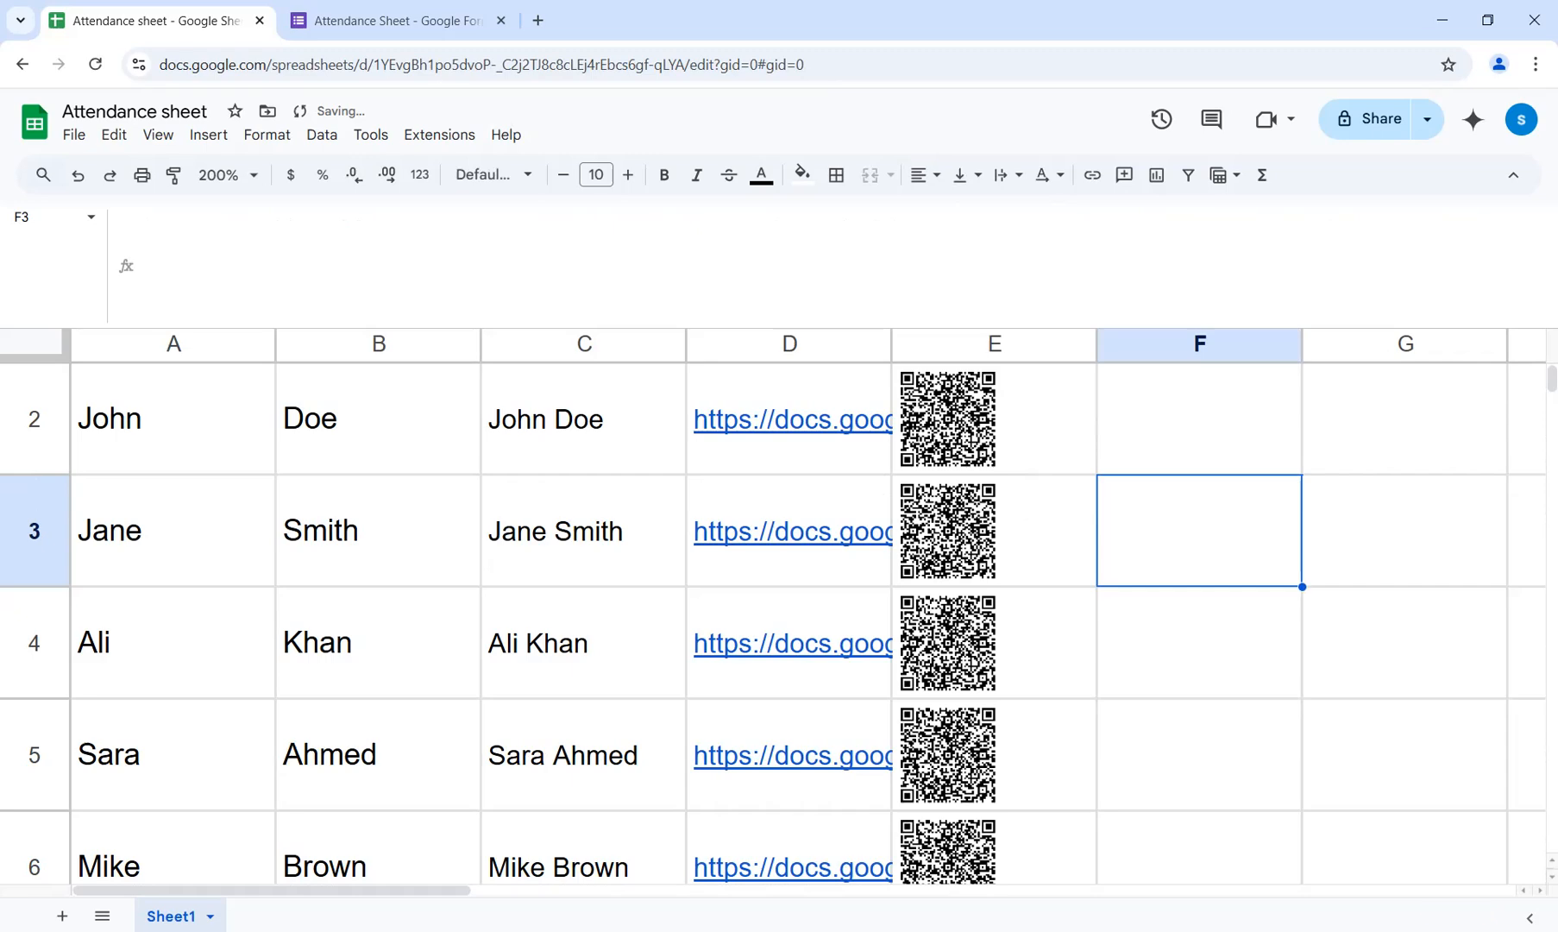
left_click_drag(1199, 419, 1200, 354)
left_click(1200, 481)
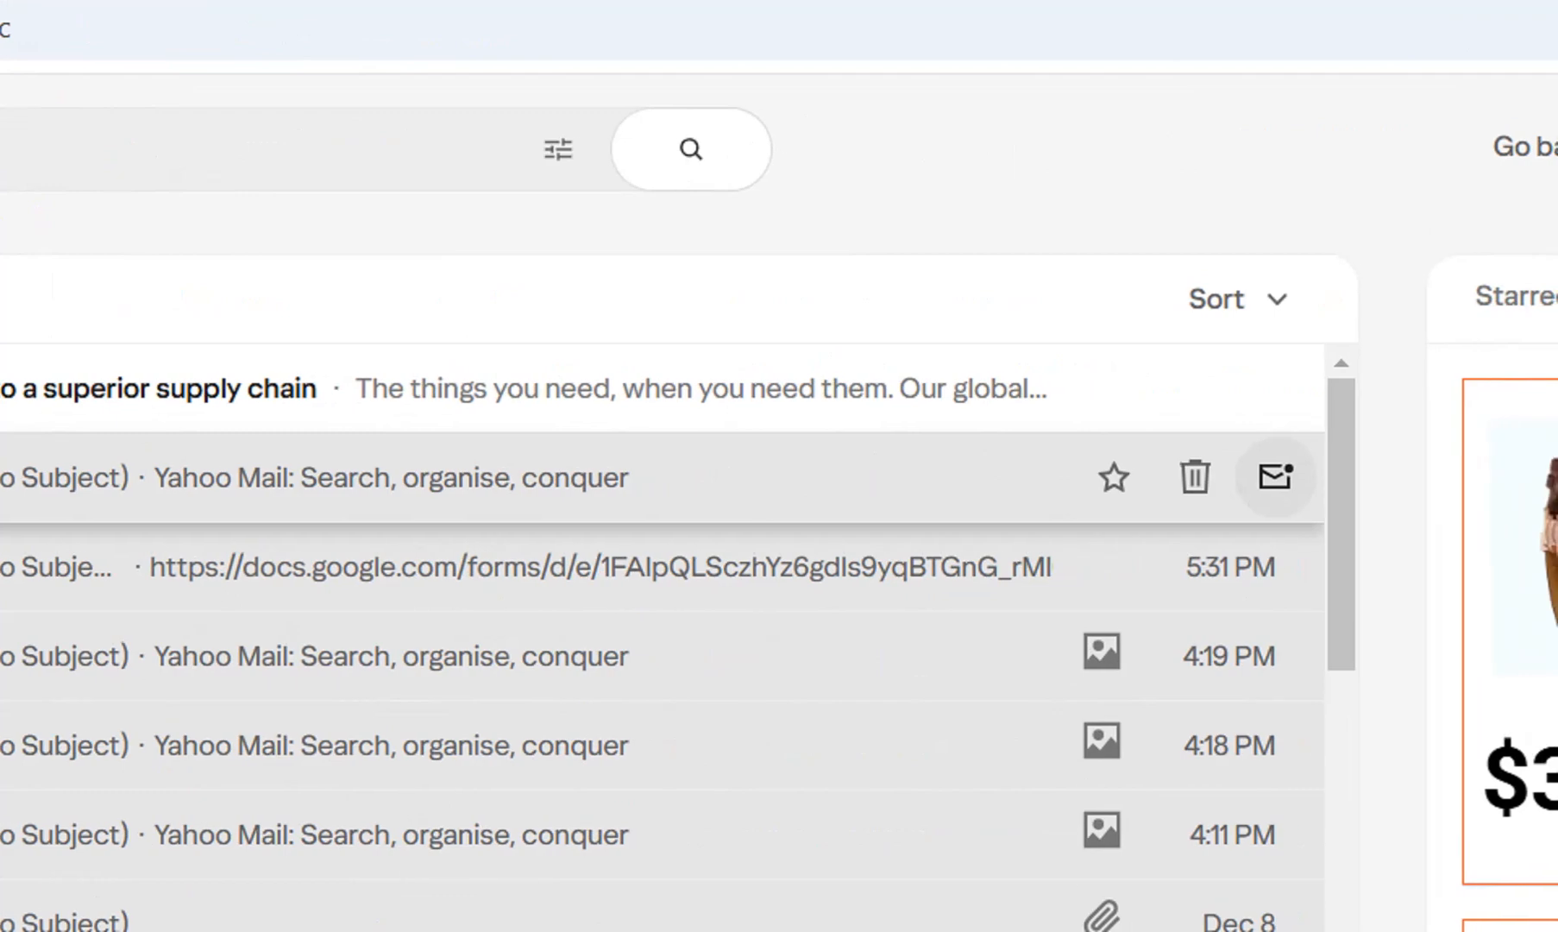
In Yahoo Mail, open the draft containing the phone scan screenshot and examine the scanned form URL and QR code.
left_click(388, 477)
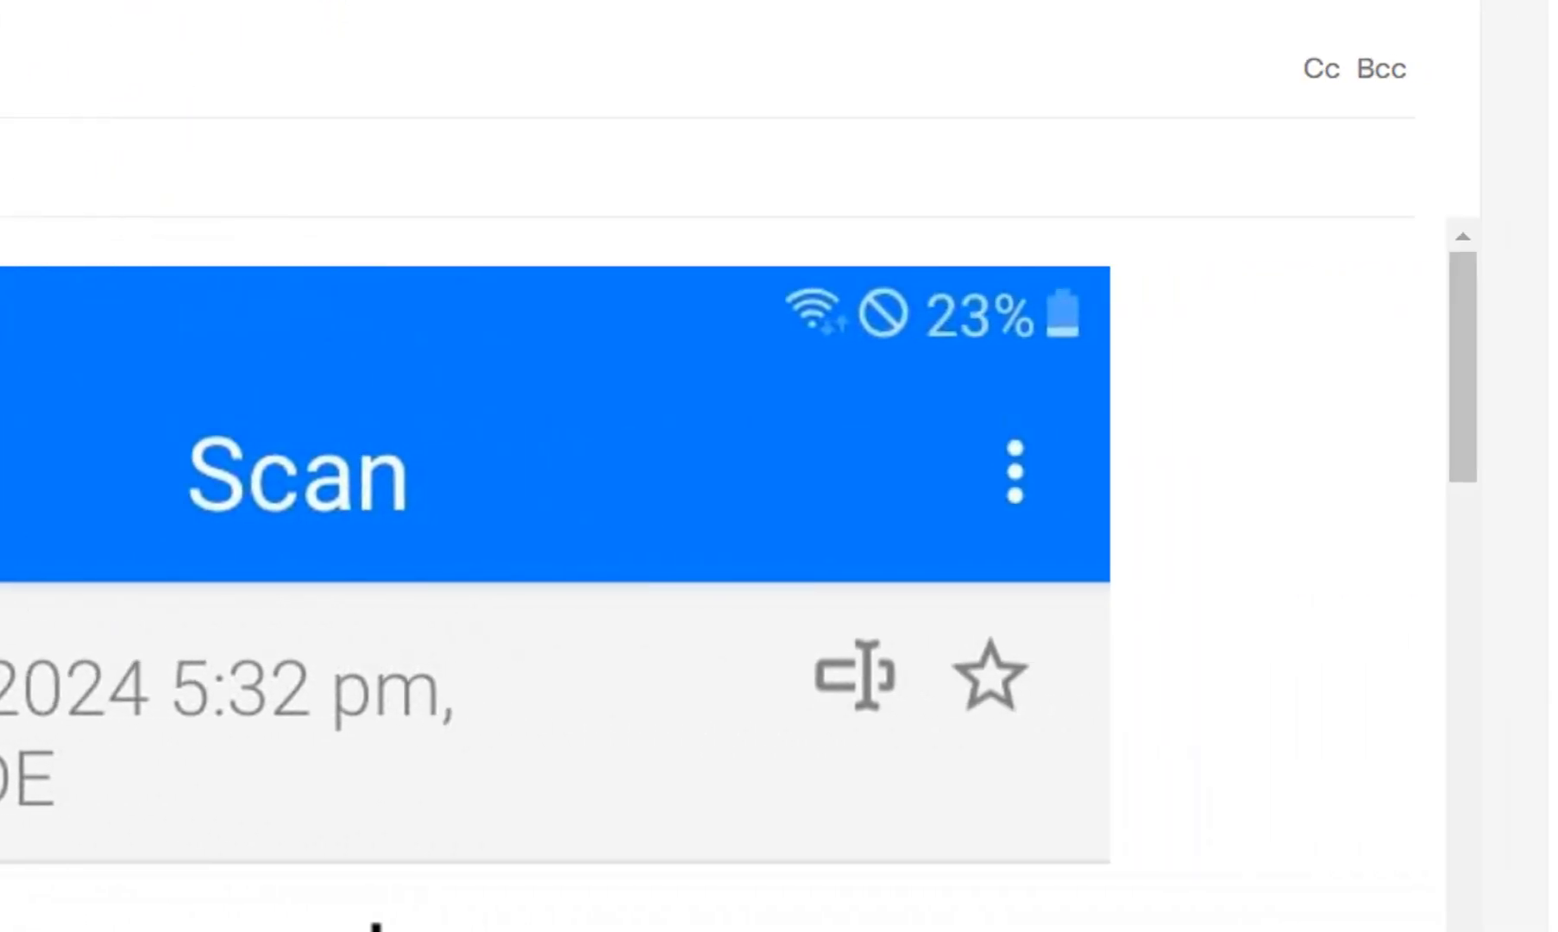
scroll(604, 561, "down", 5)
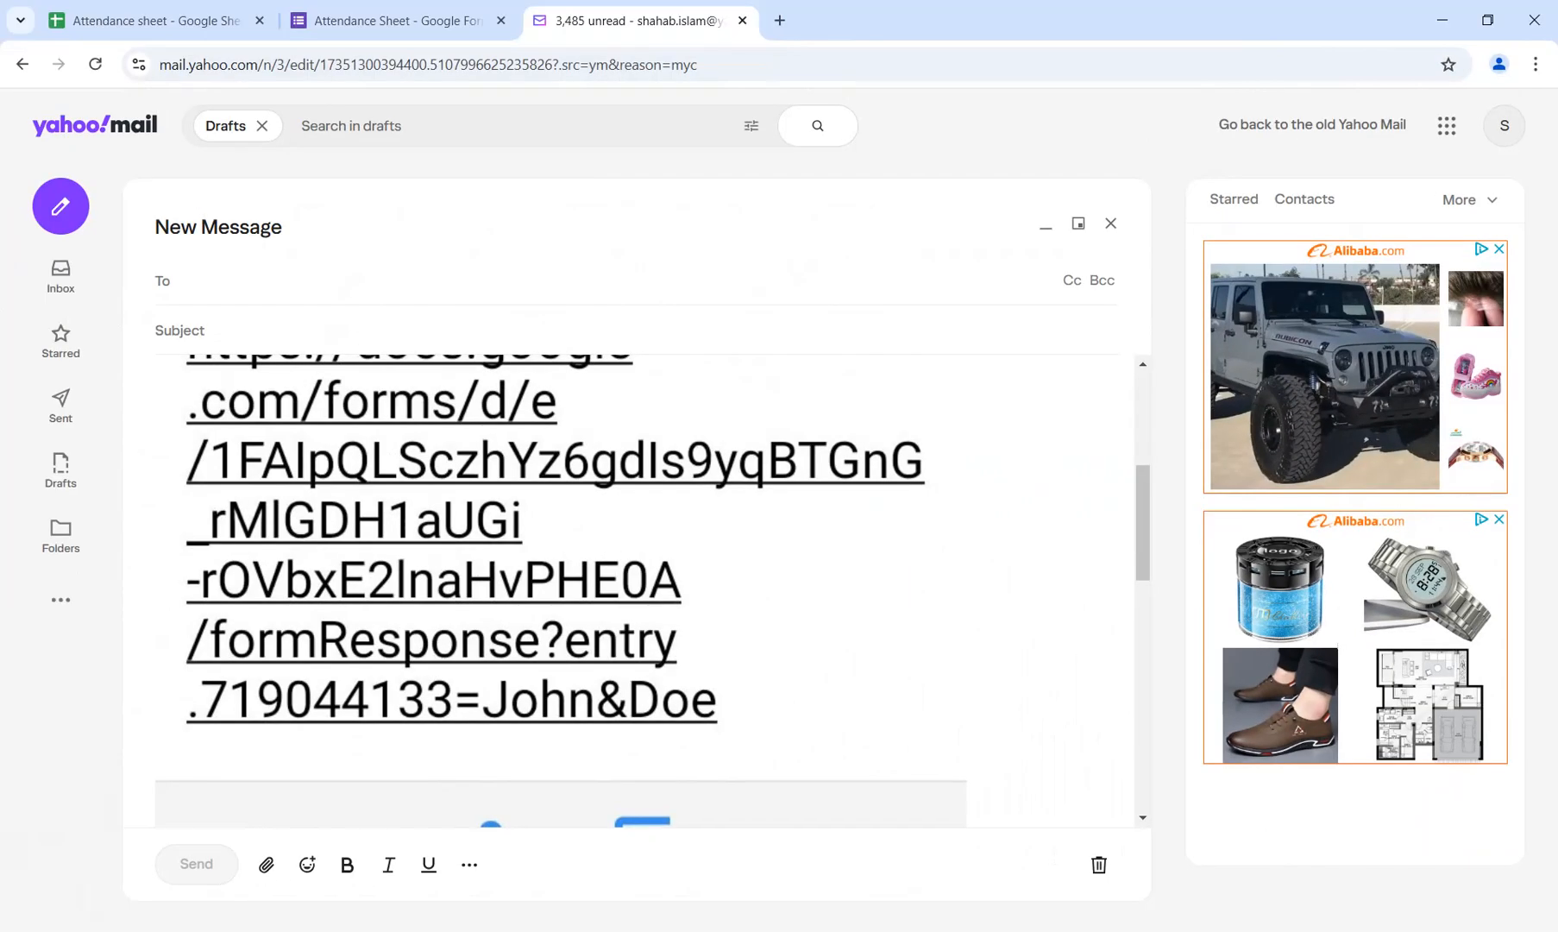
scroll(561, 587, "up", 4)
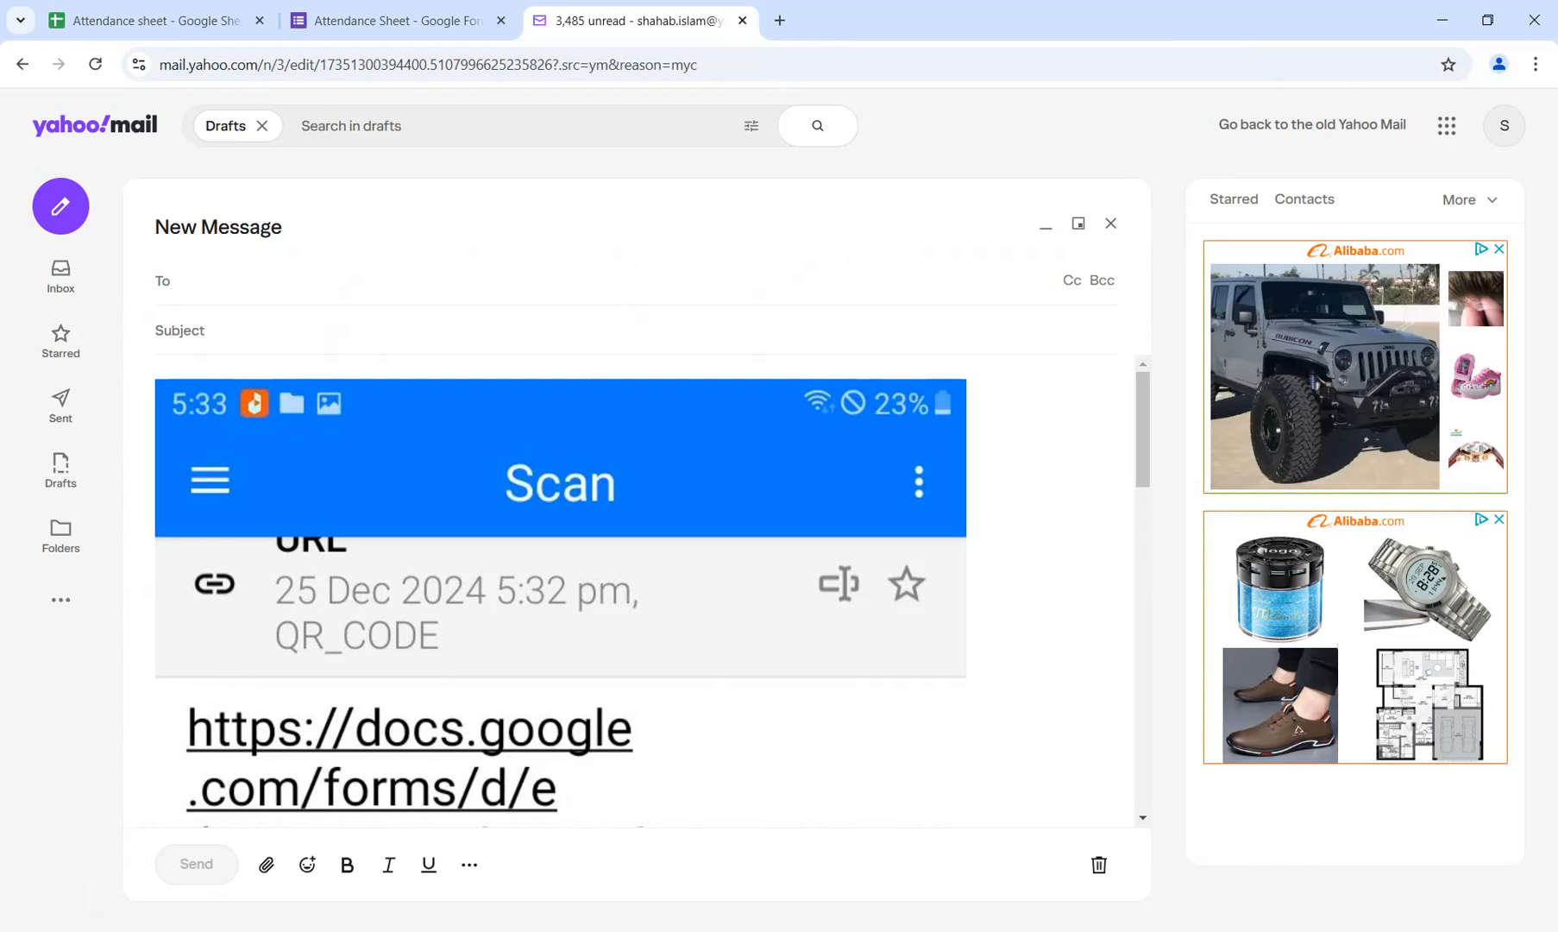
scroll(560, 595, "down", 4)
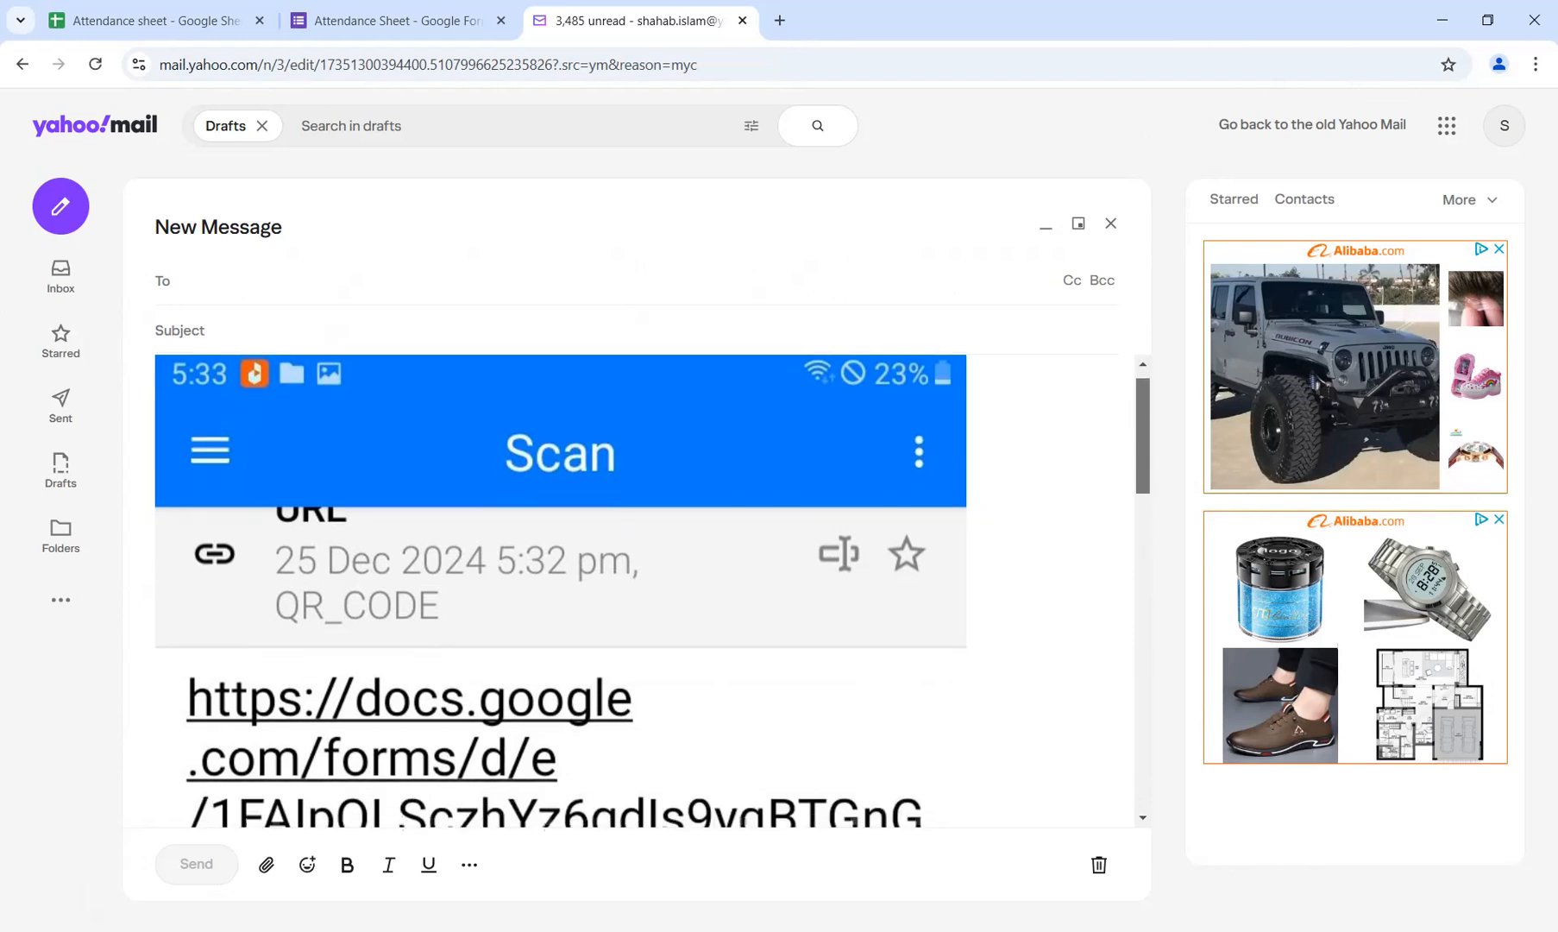
scroll(561, 587, "down", 6)
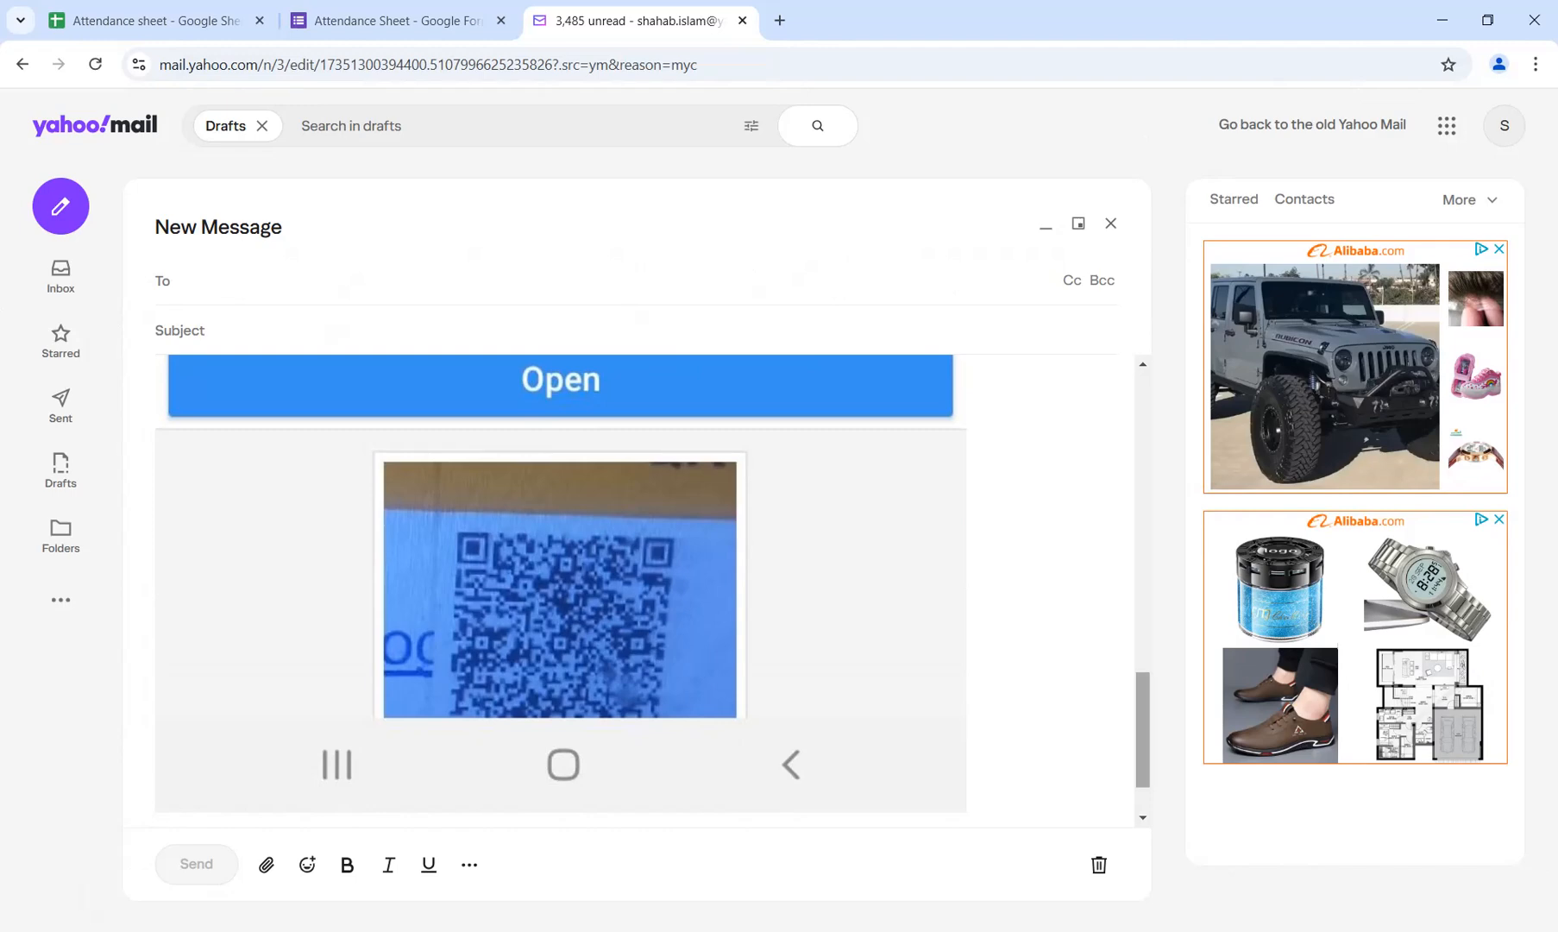
scroll(561, 591, "up", 5)
scroll(561, 591, "up", 5)
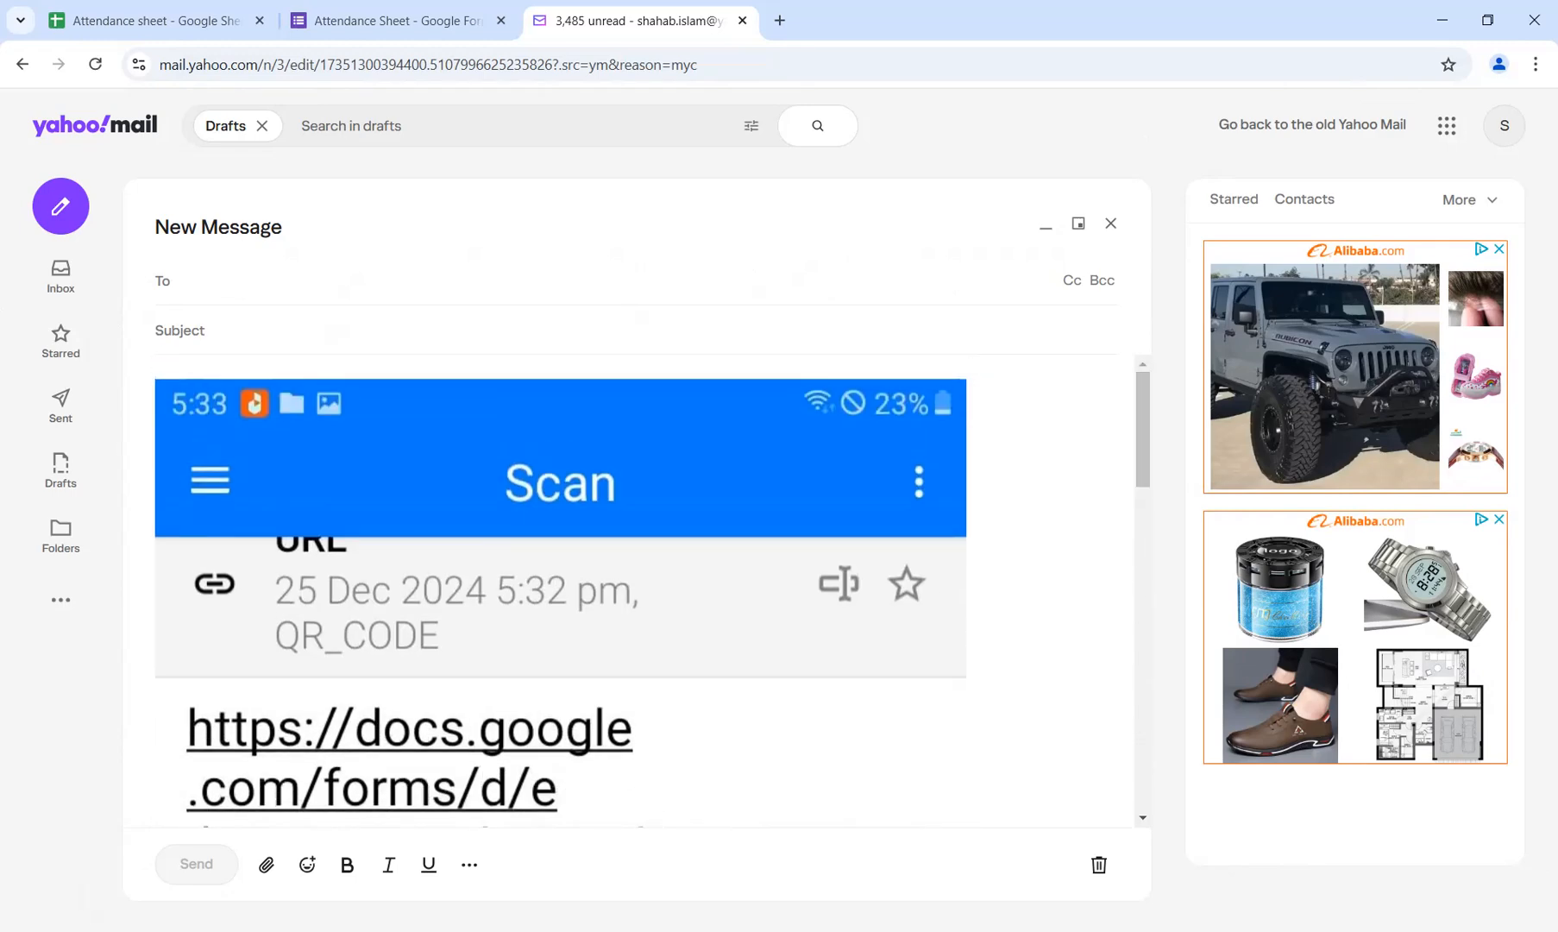
Switch to the Google Forms Attendance Sheet and examine the Name chart in the response summary.
left_click(397, 20)
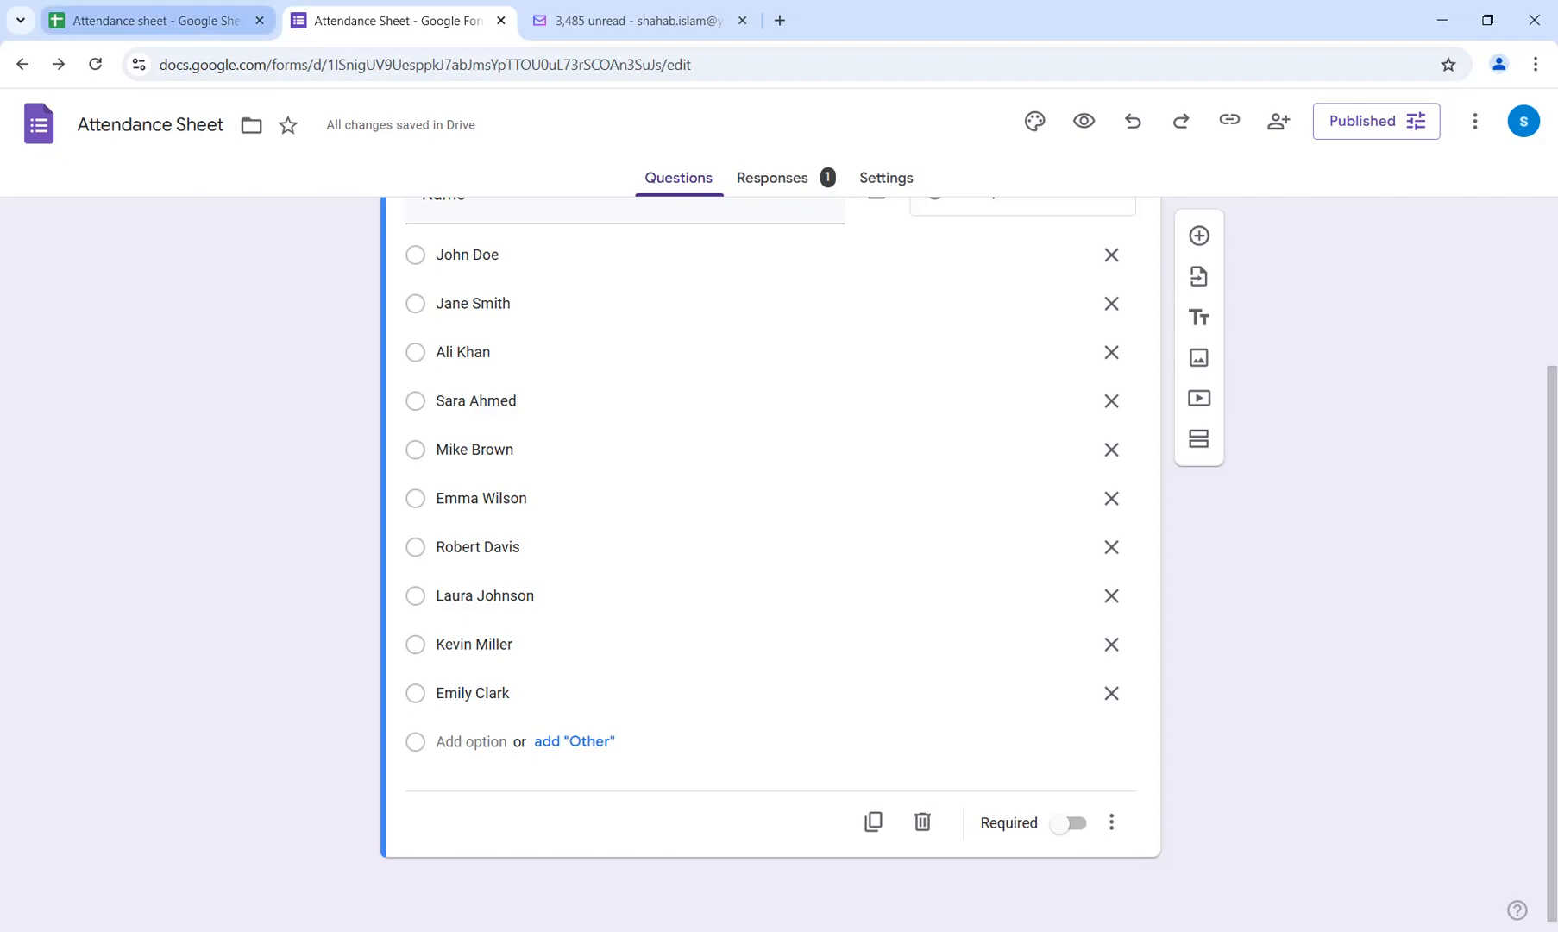
left_click(155, 20)
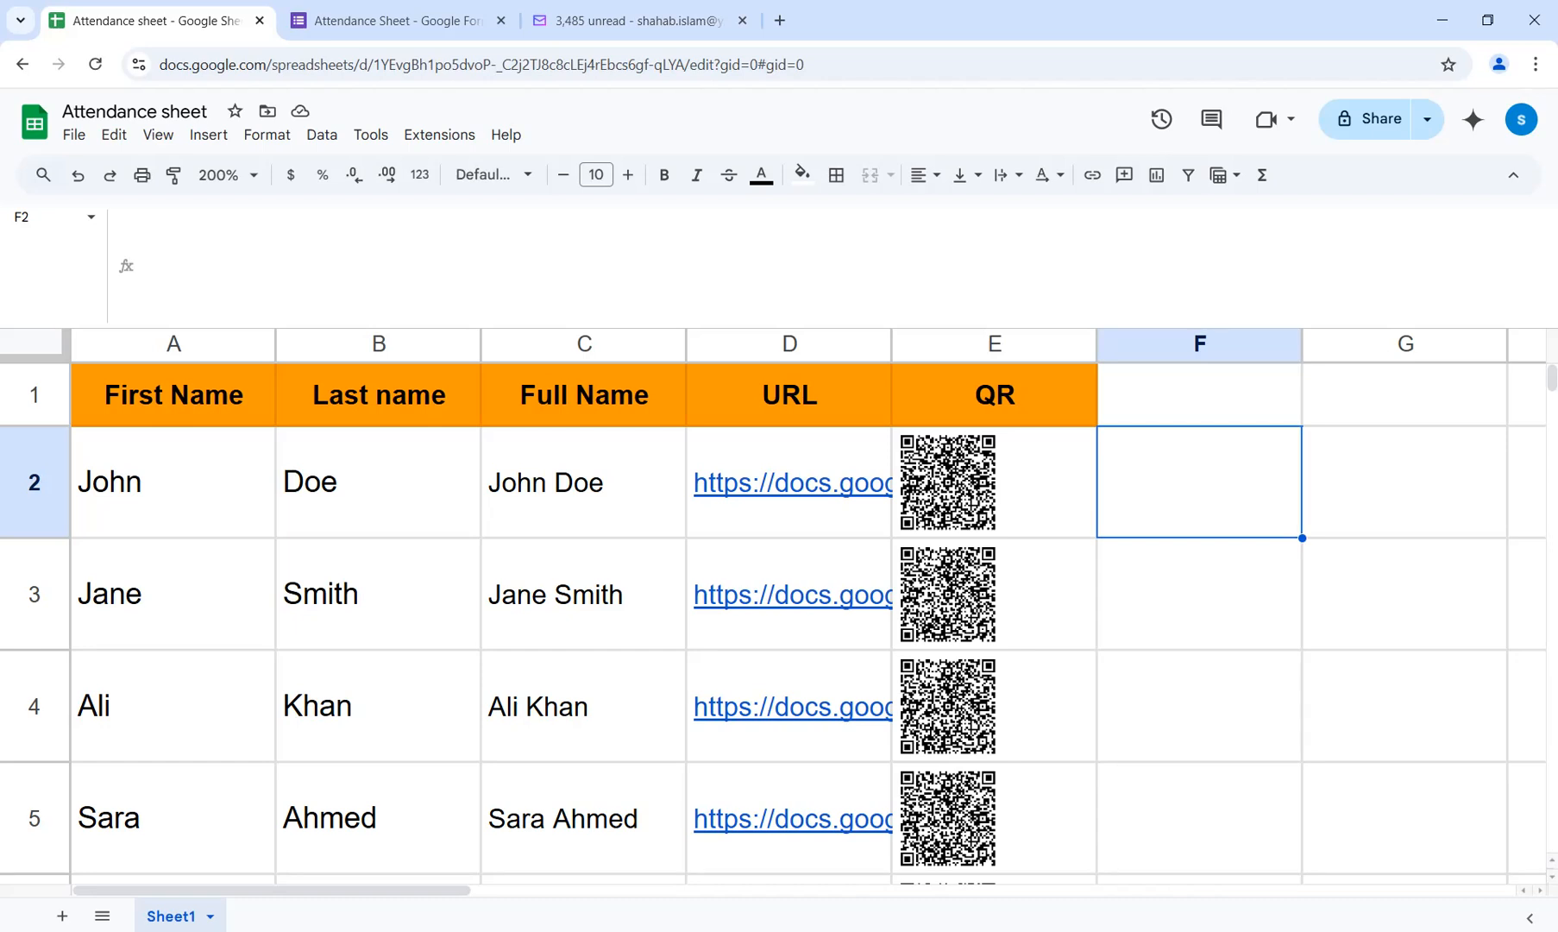
left_click(397, 21)
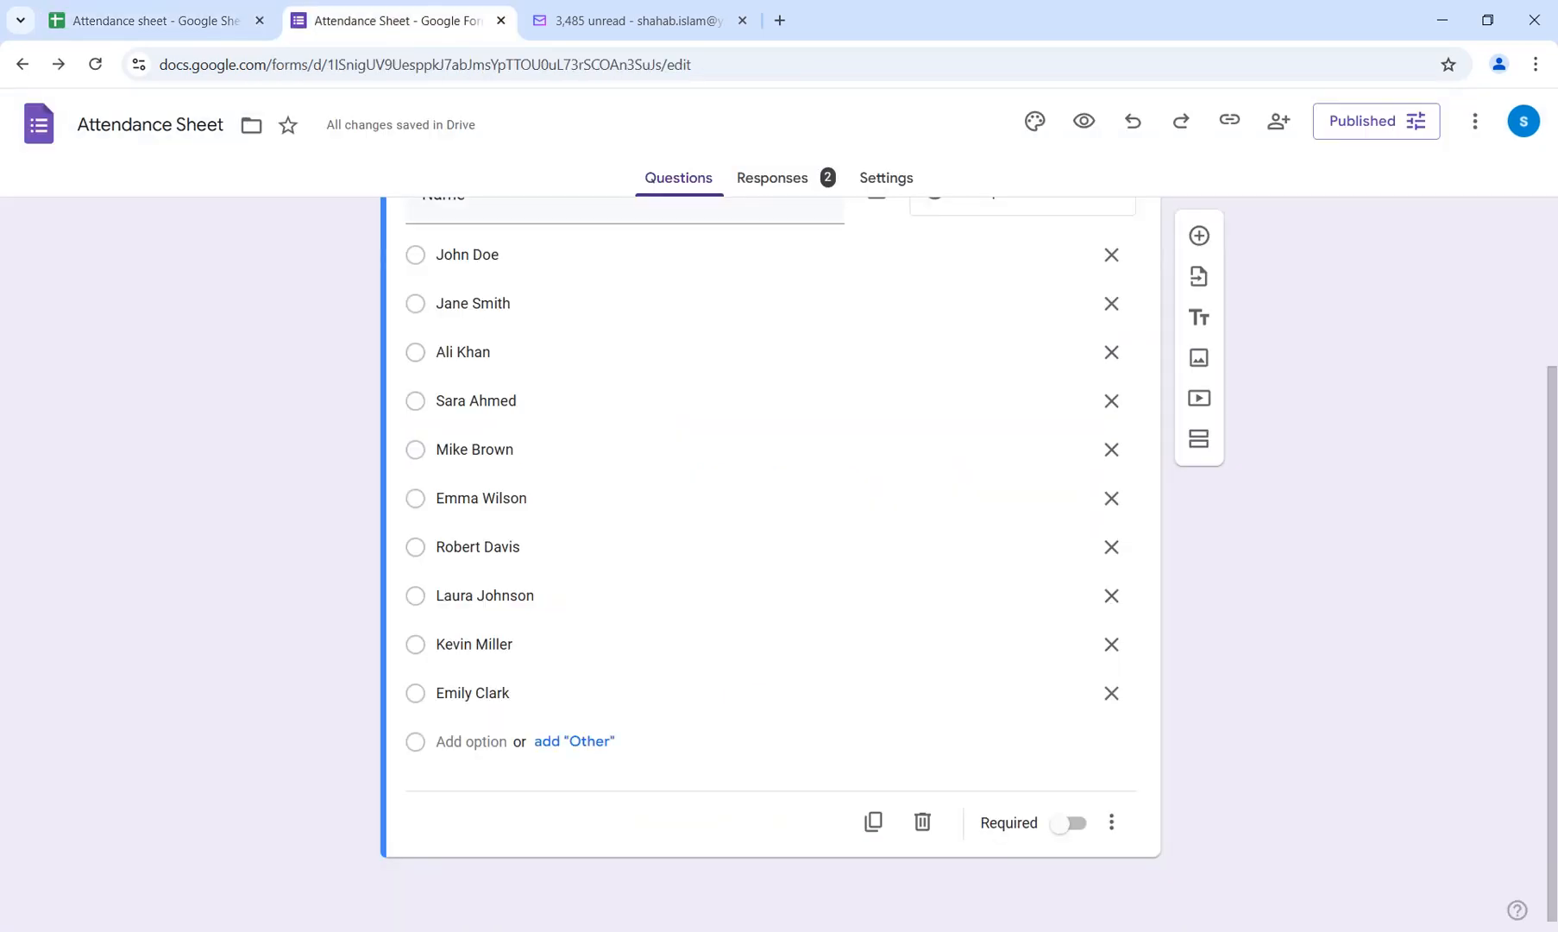
left_click(772, 178)
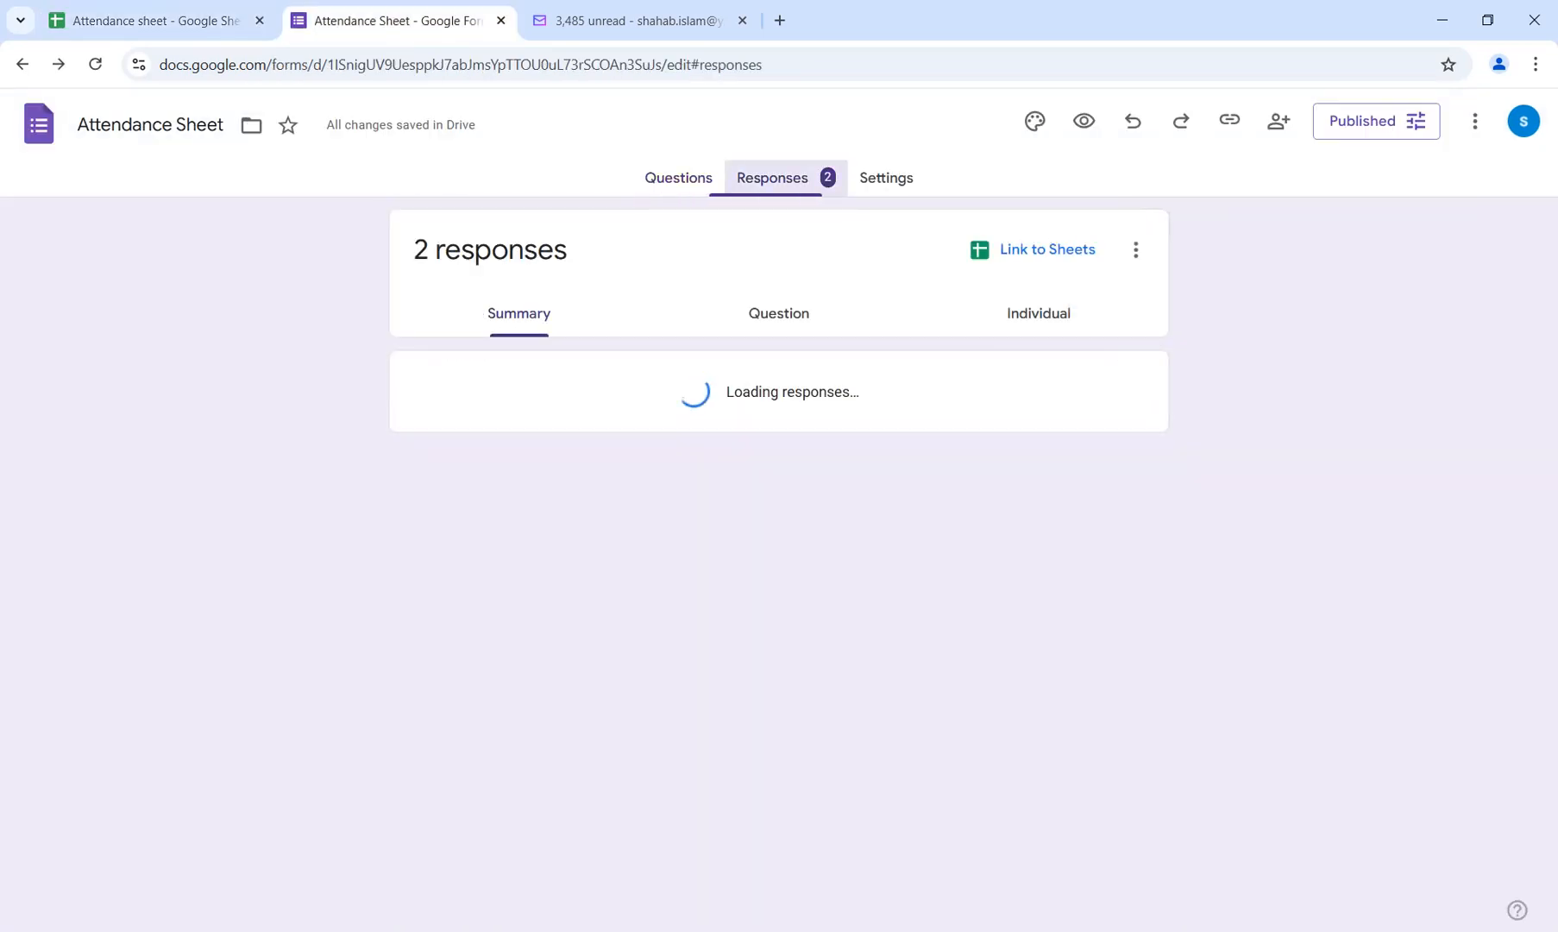
mouse_move(665, 509)
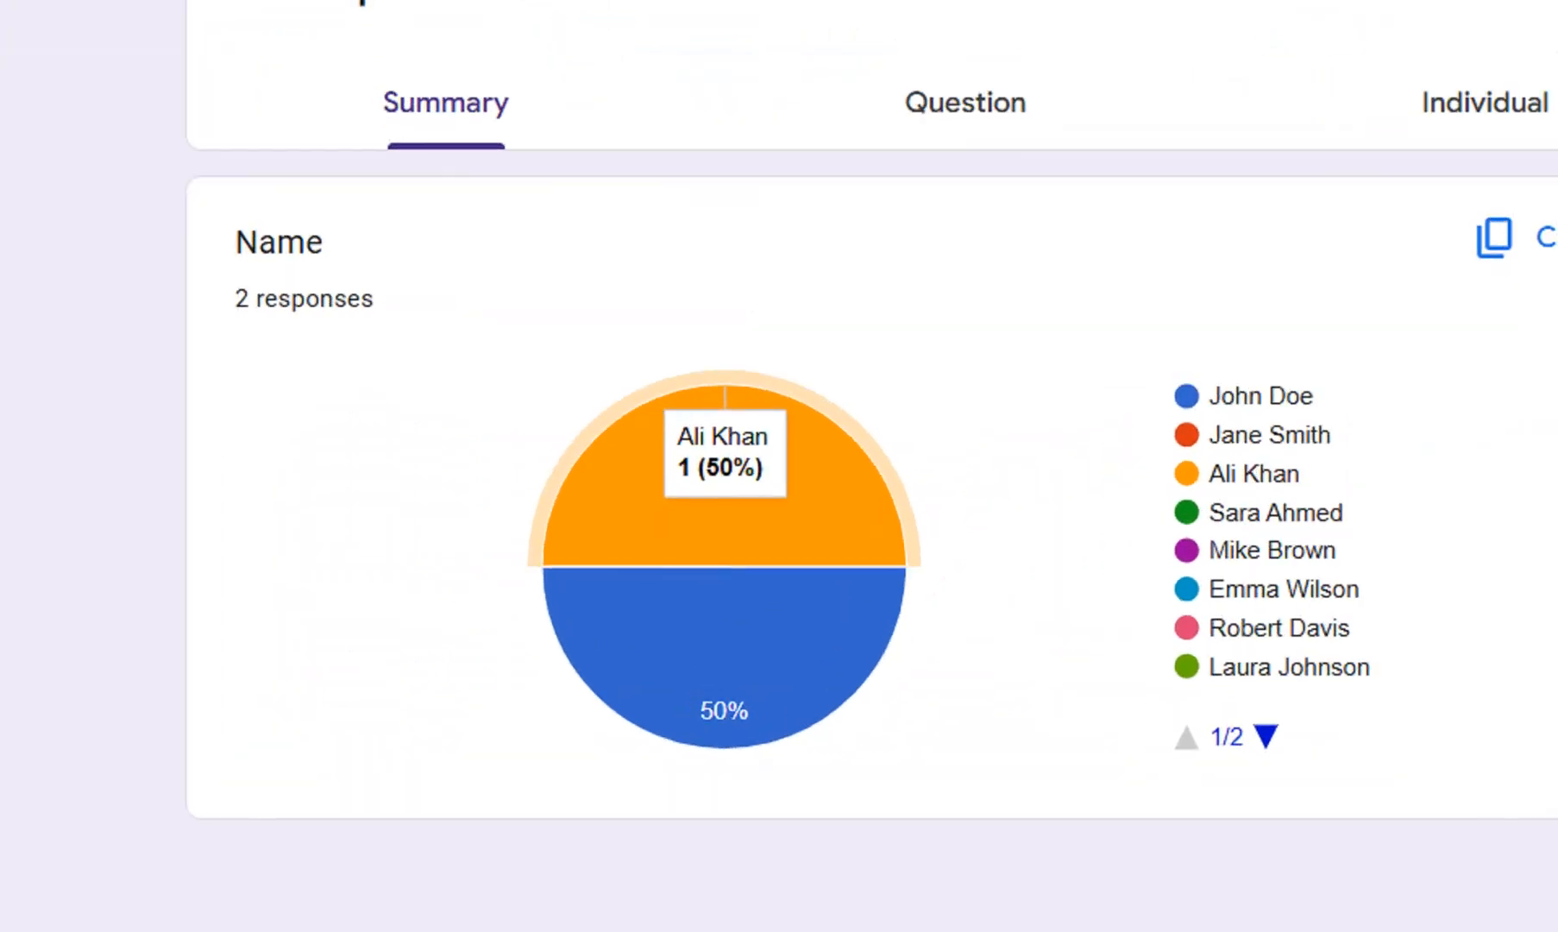
mouse_move(724, 621)
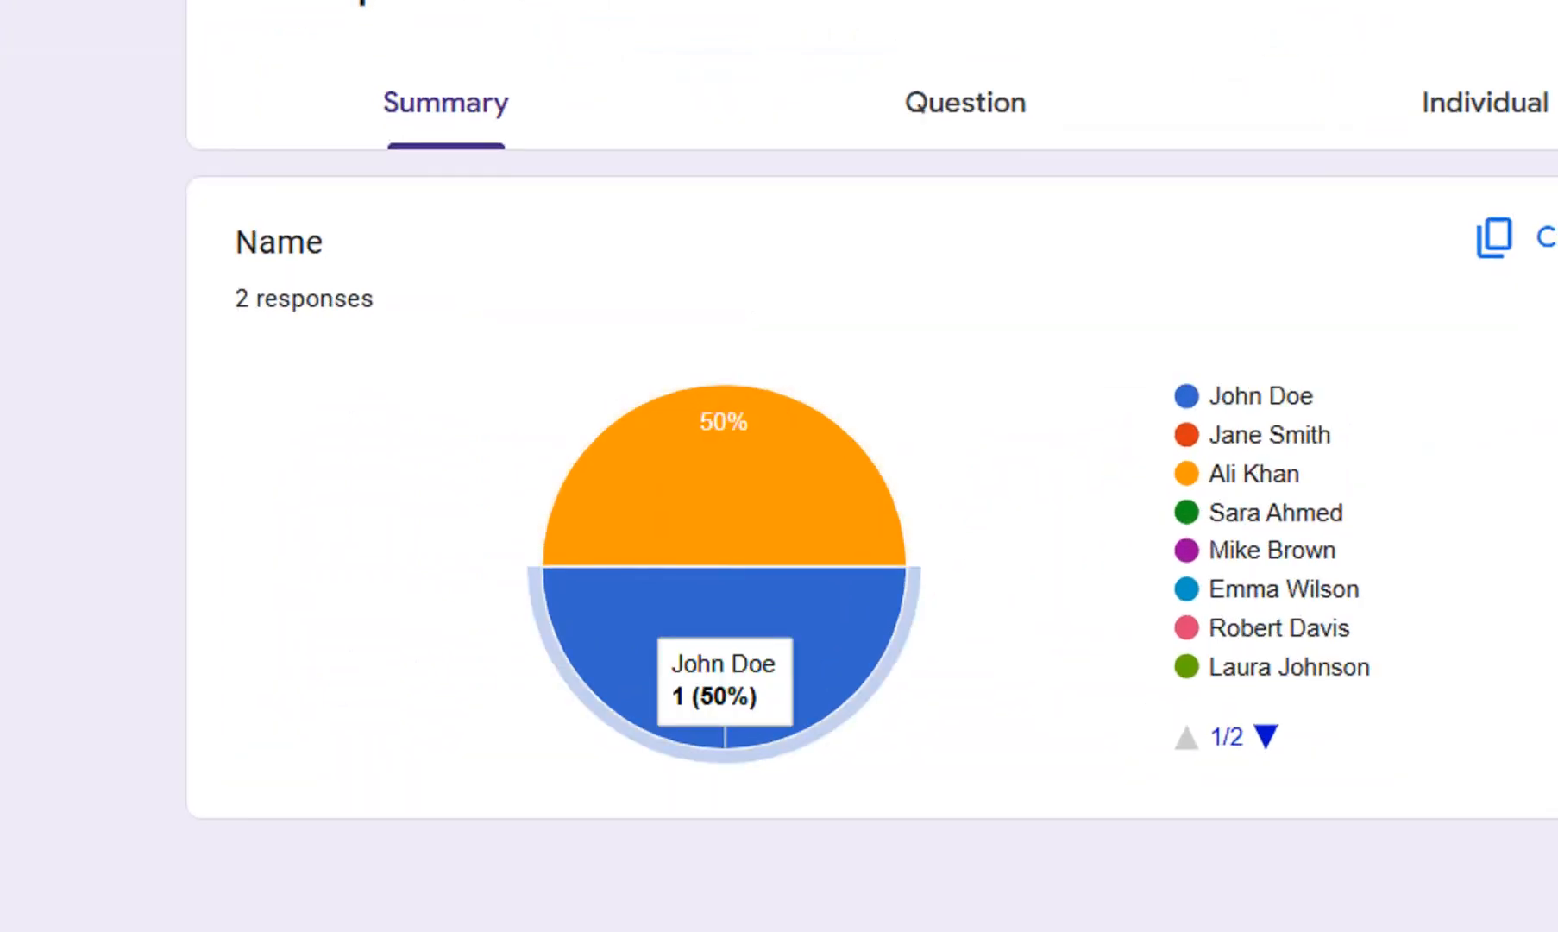
mouse_move(725, 526)
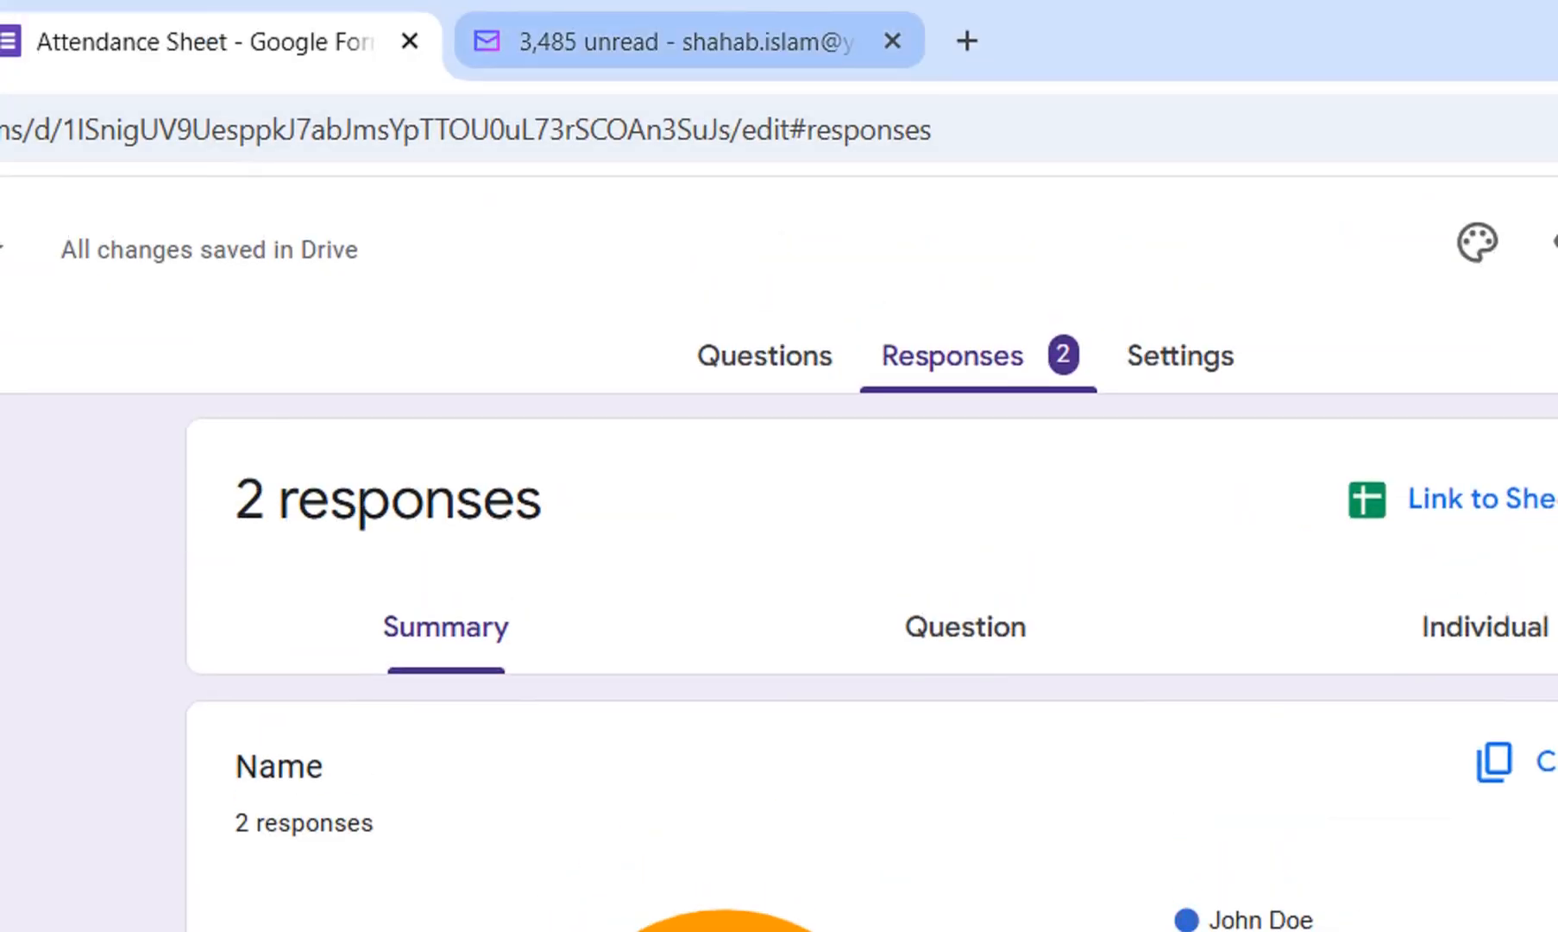
Close the Yahoo Mail tab and link the form responses to a new spreadsheet named Attendance Sheet (Responses).
left_click(892, 41)
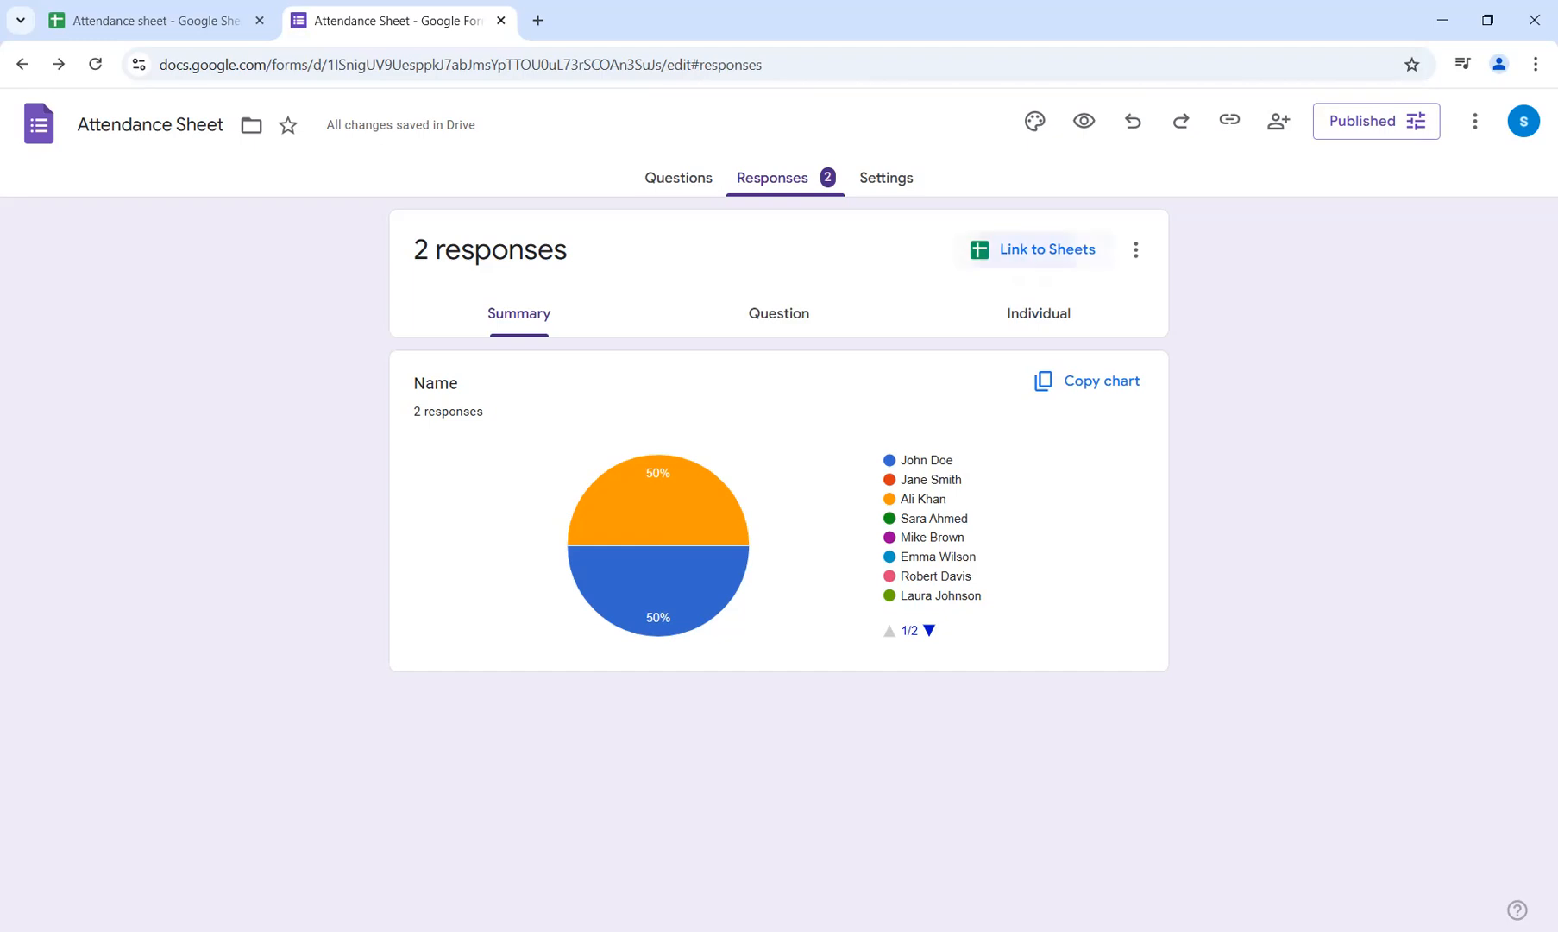
left_click(1033, 249)
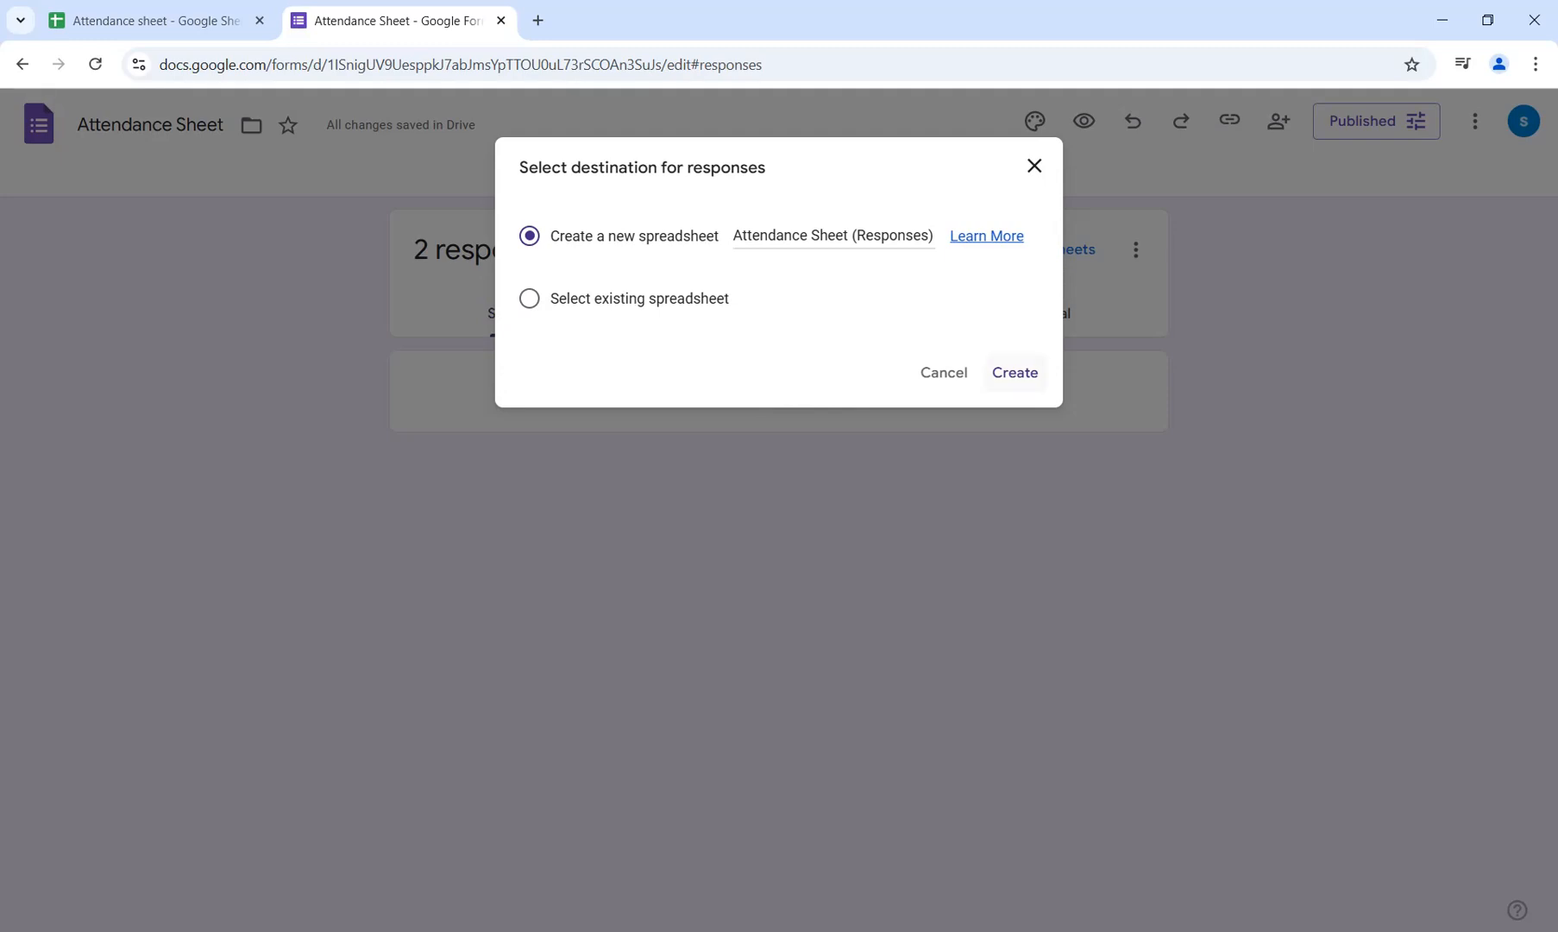
left_click(1015, 373)
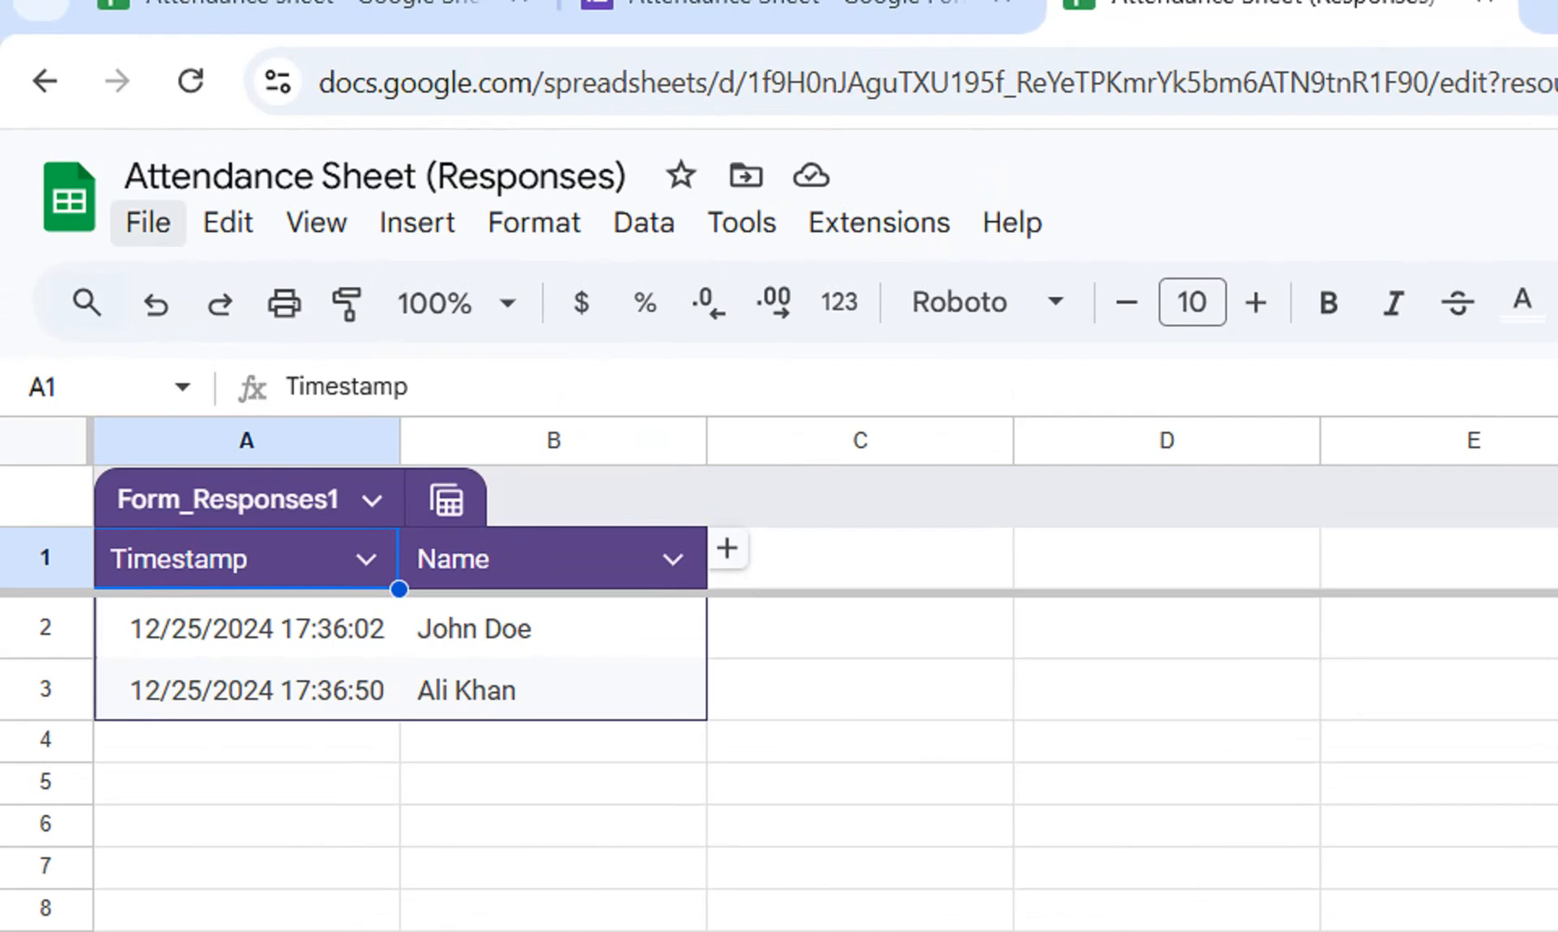
View the available download formats for the responses spreadsheet, then dismiss them.
left_click(147, 223)
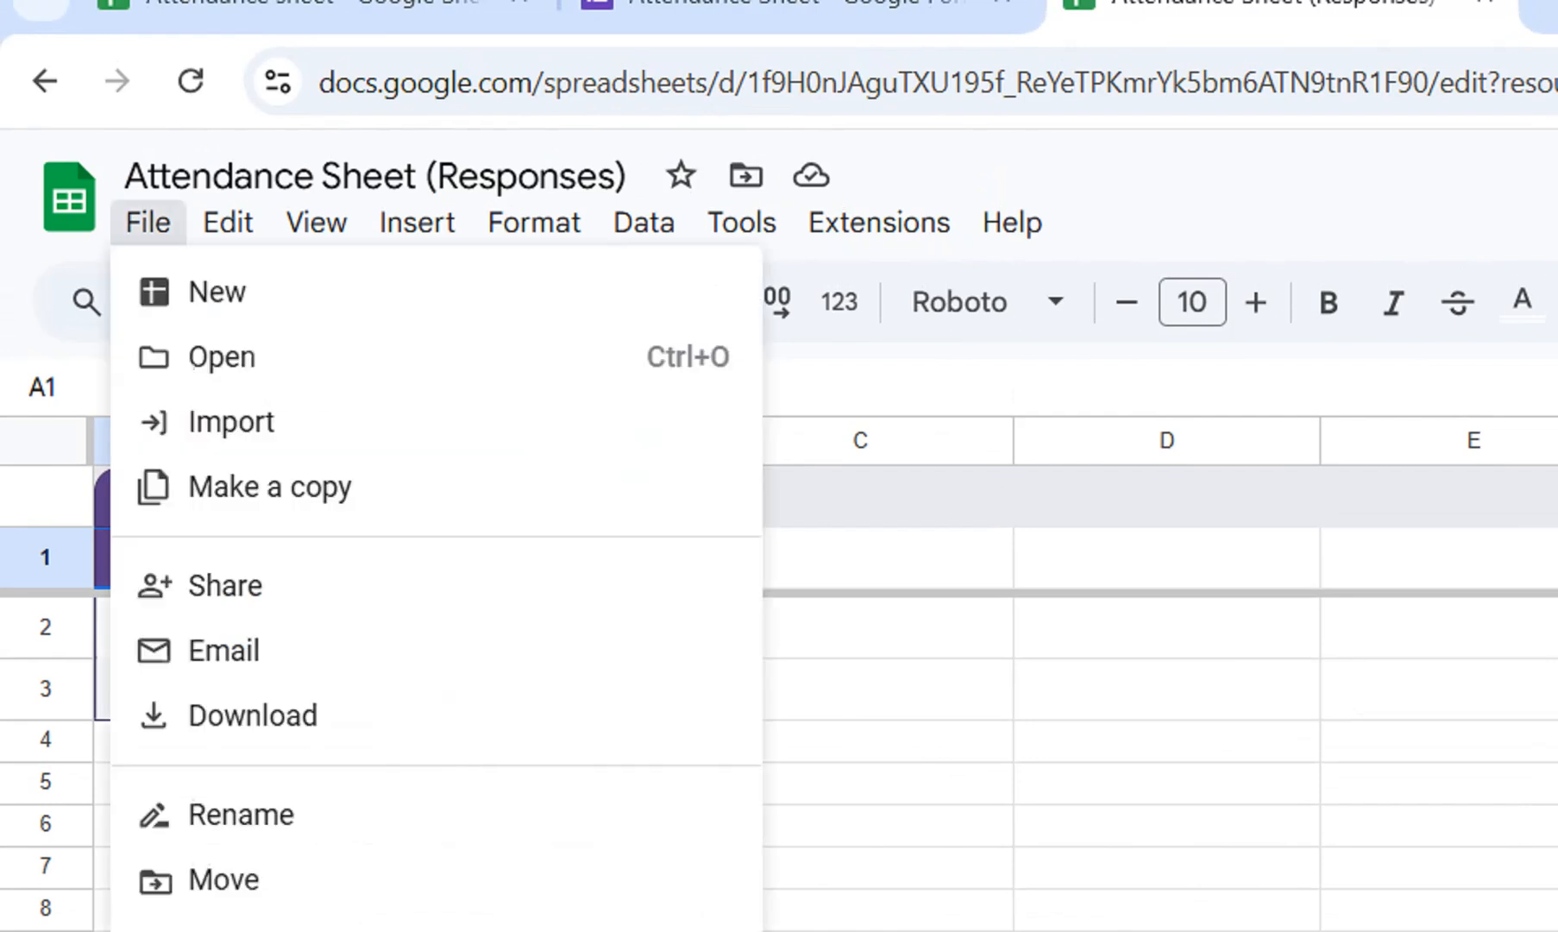
mouse_move(252, 716)
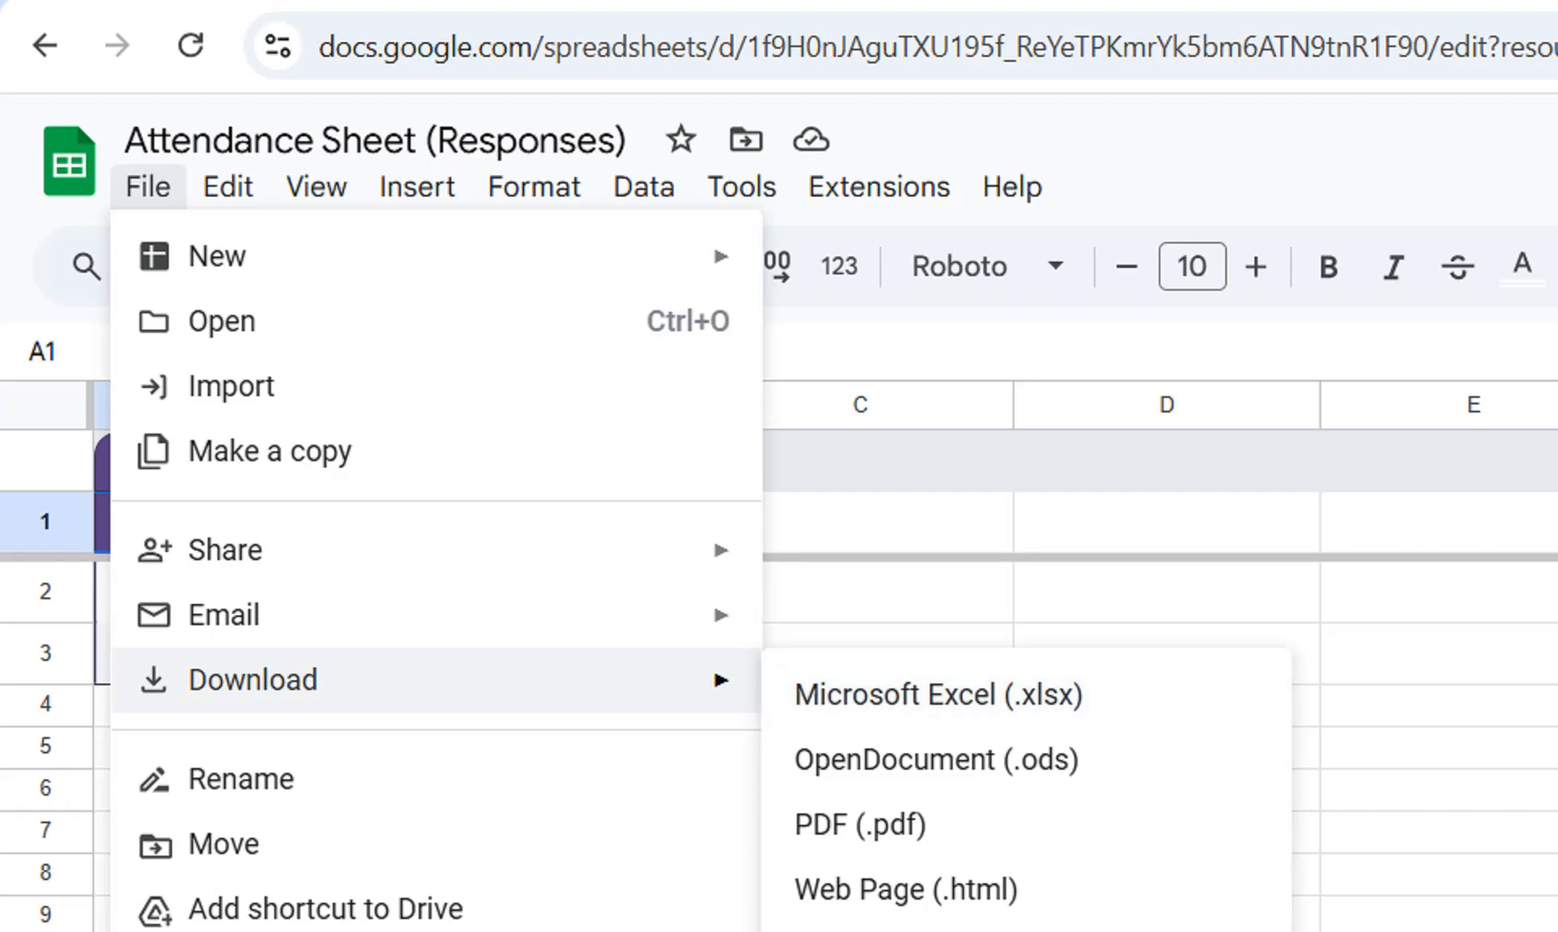
left_click(871, 595)
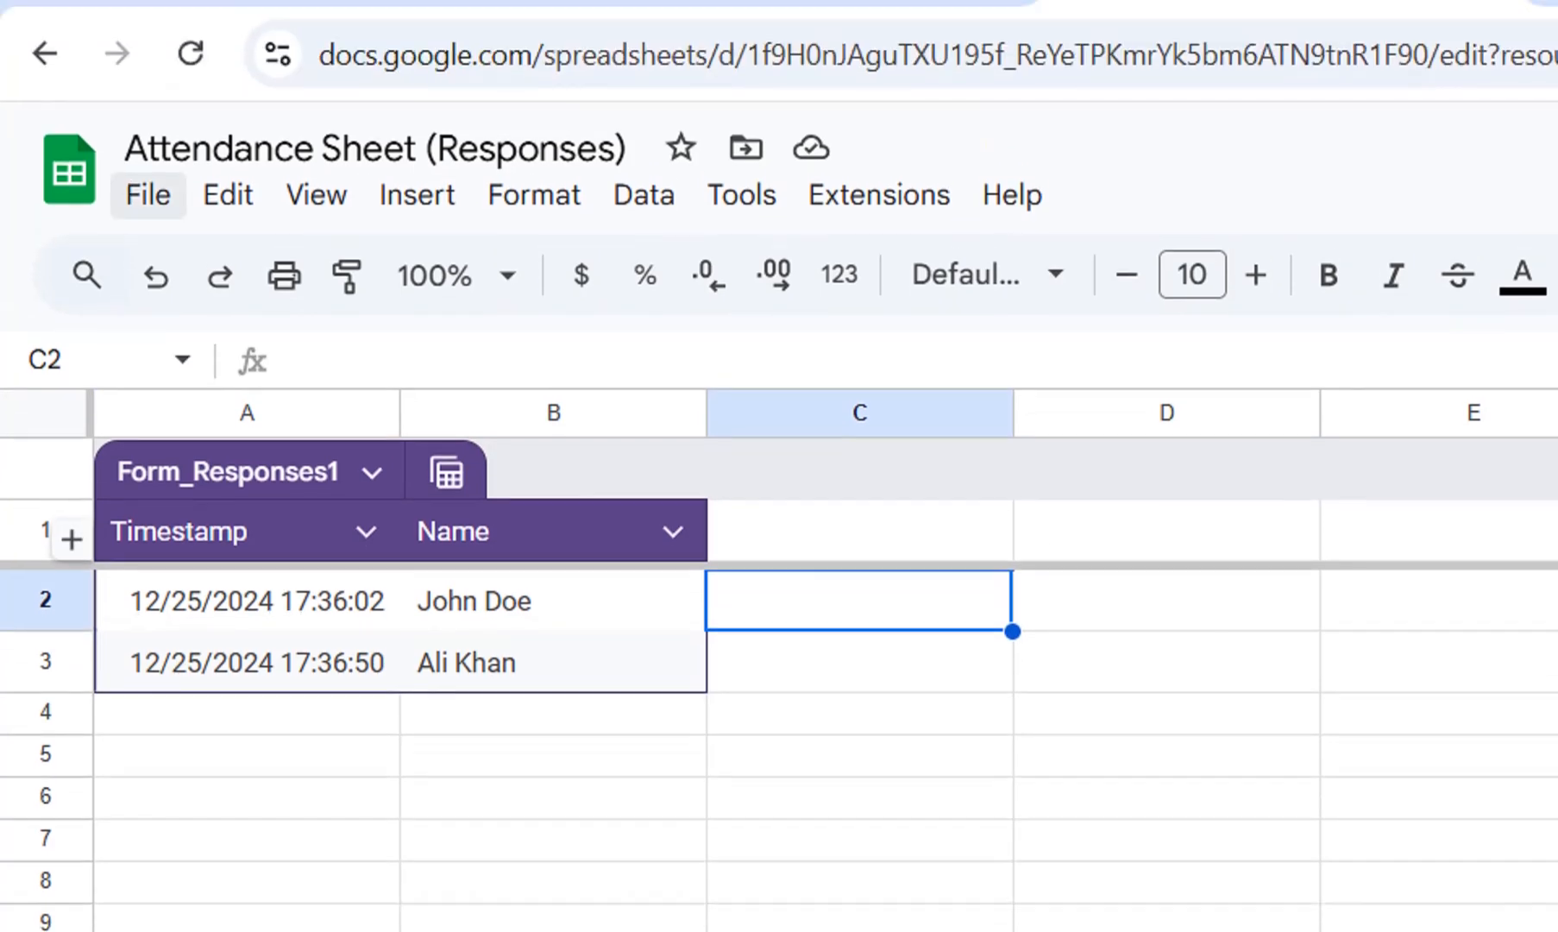
Open the web publishing settings for the responses spreadsheet and set the entire document's format to Comma-separated values (.csv).
left_click(148, 120)
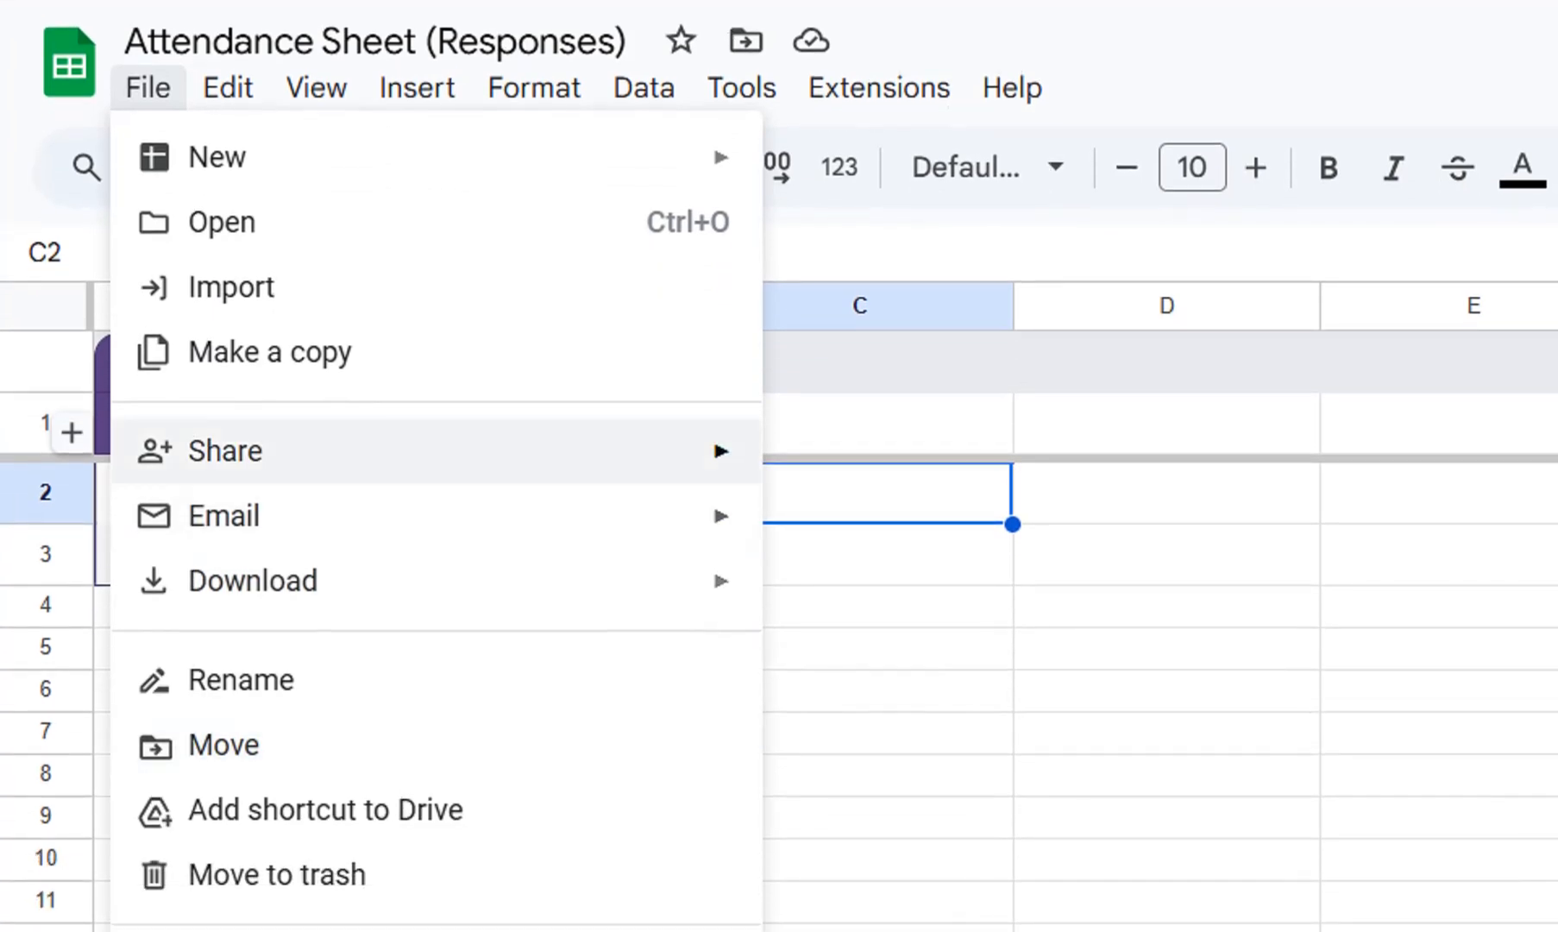
mouse_move(431, 590)
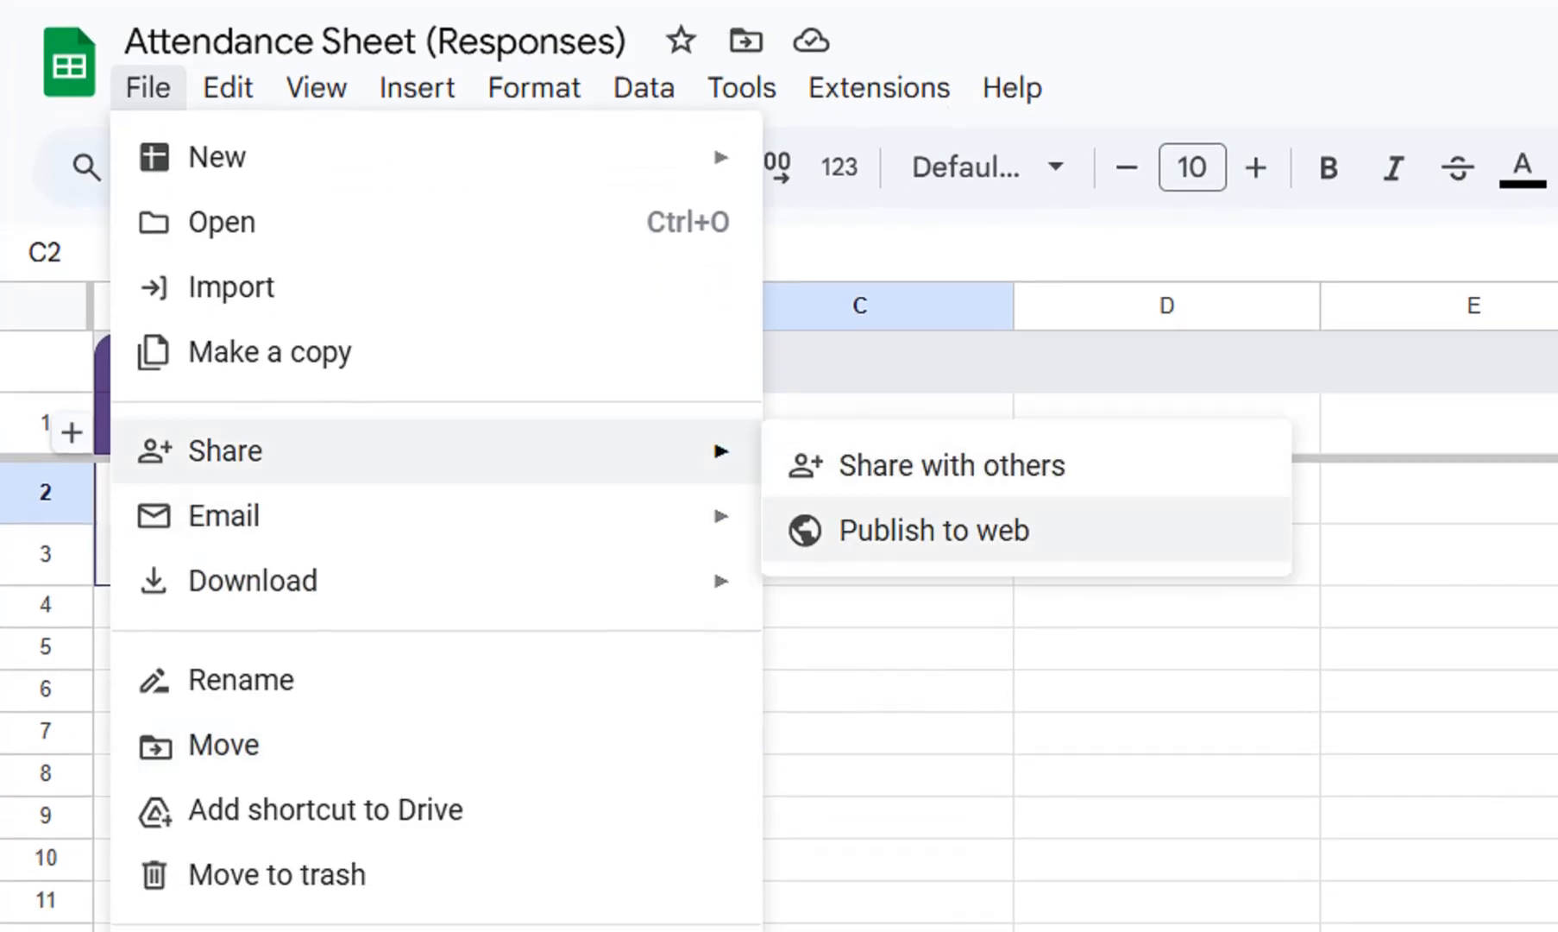
left_click(935, 530)
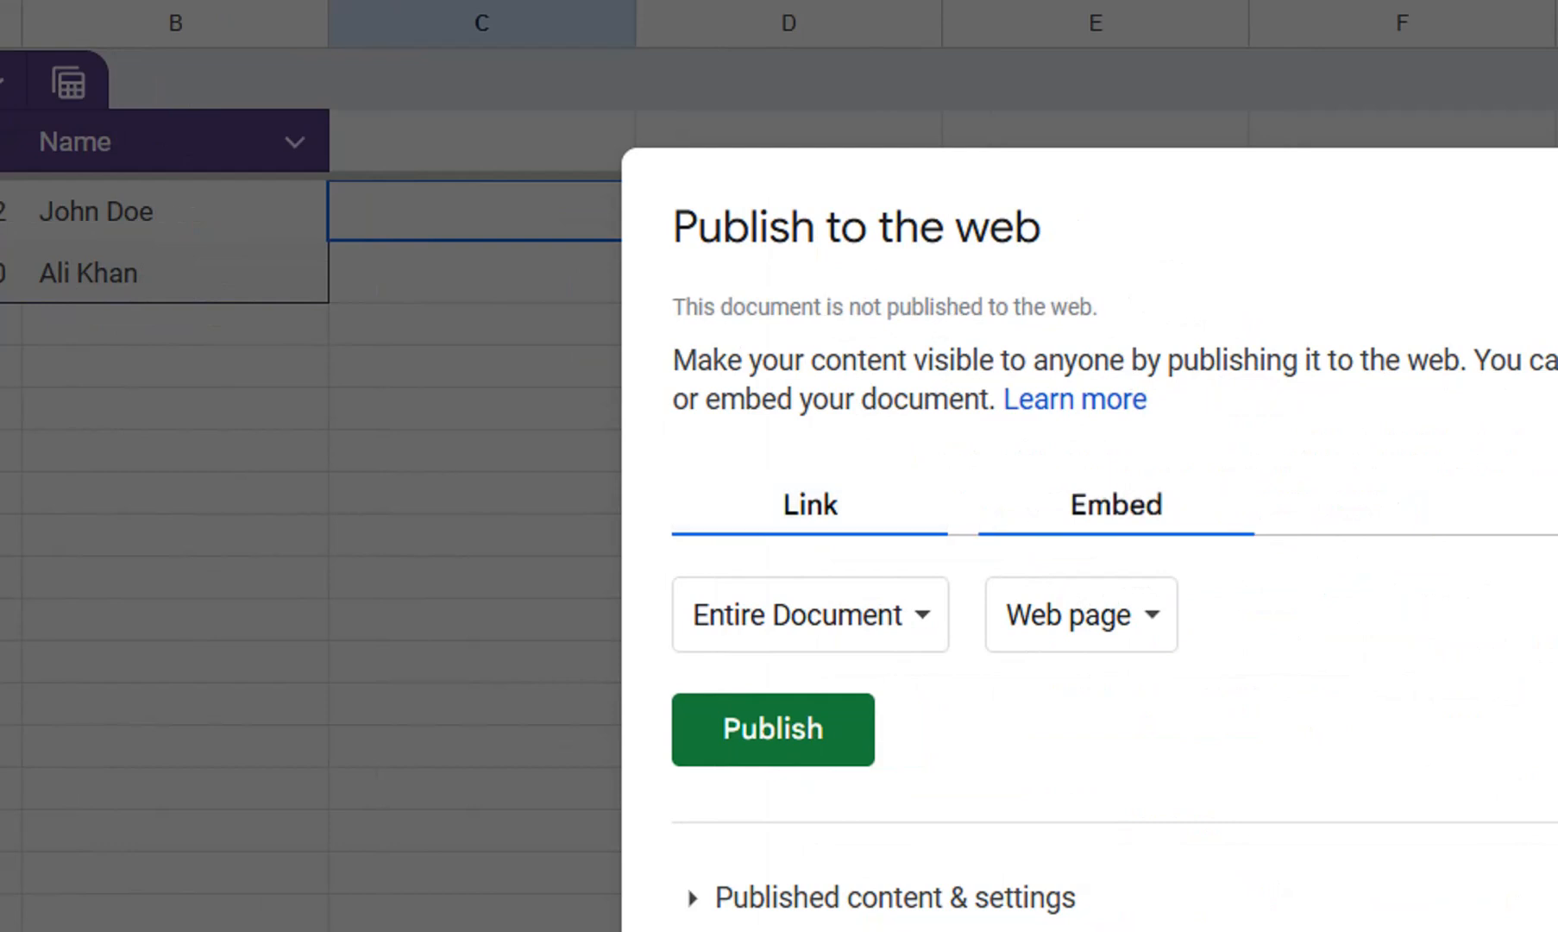
left_click(811, 615)
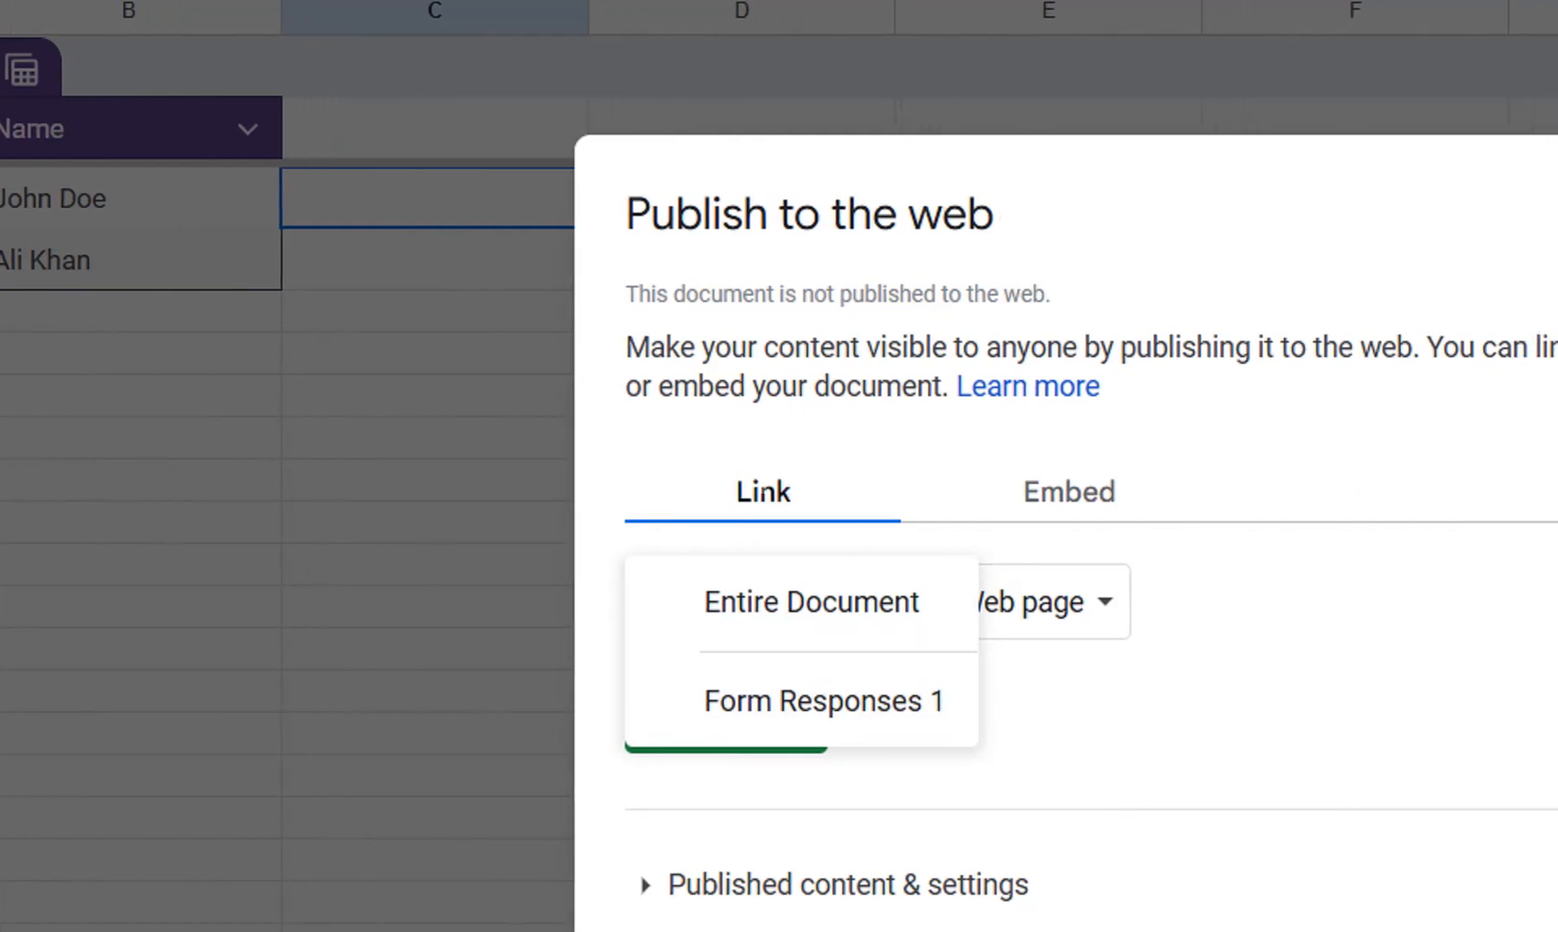
left_click(1018, 601)
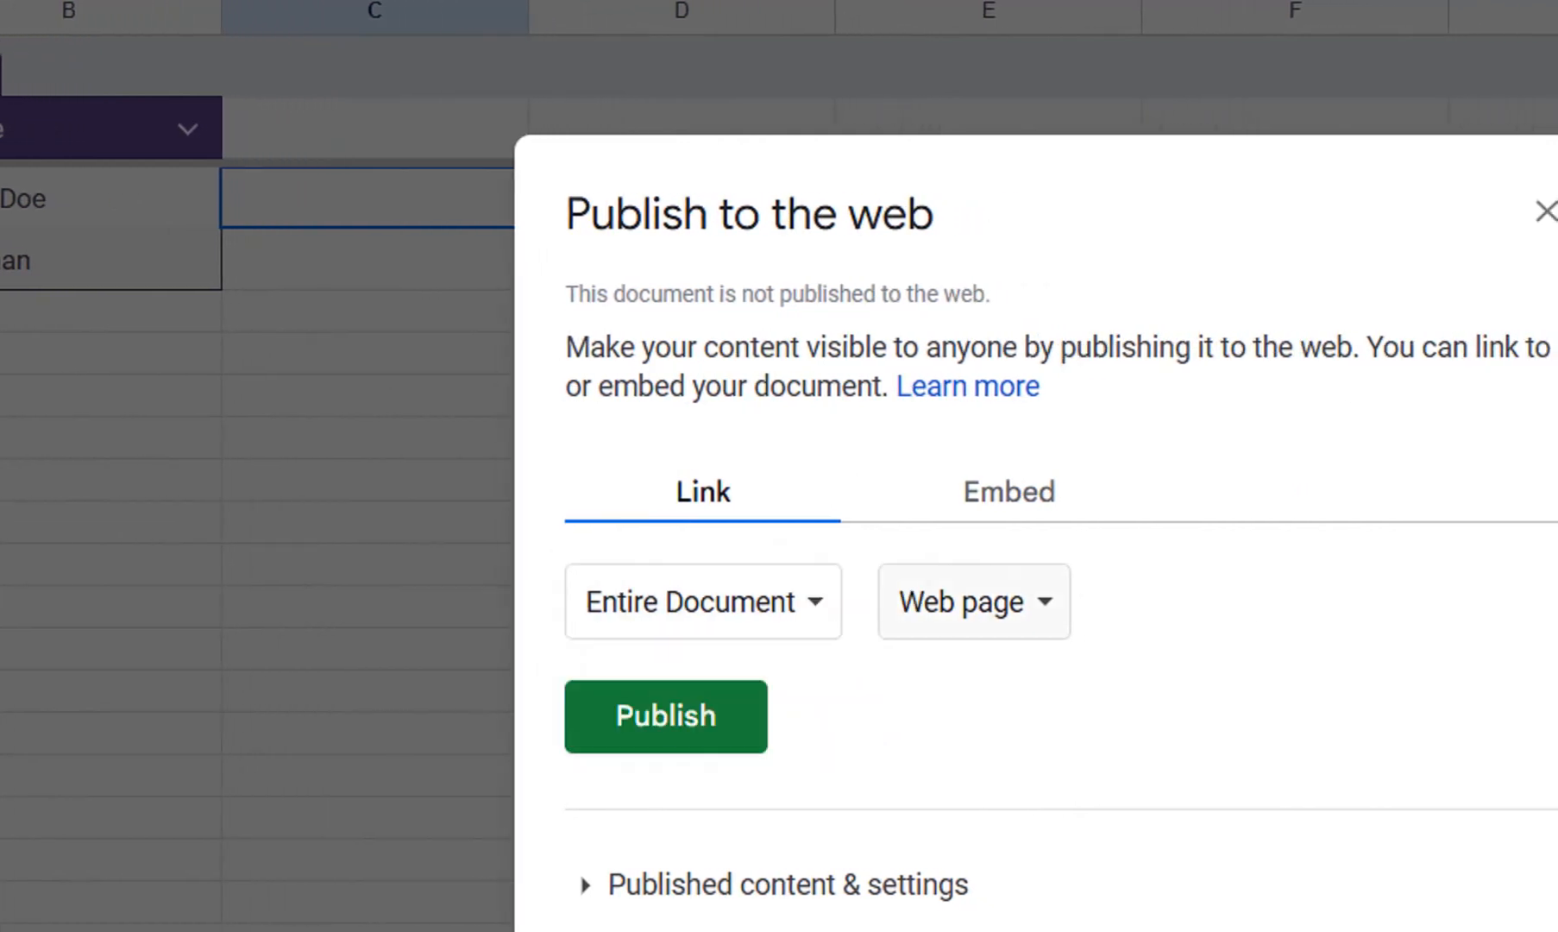
left_click(1018, 602)
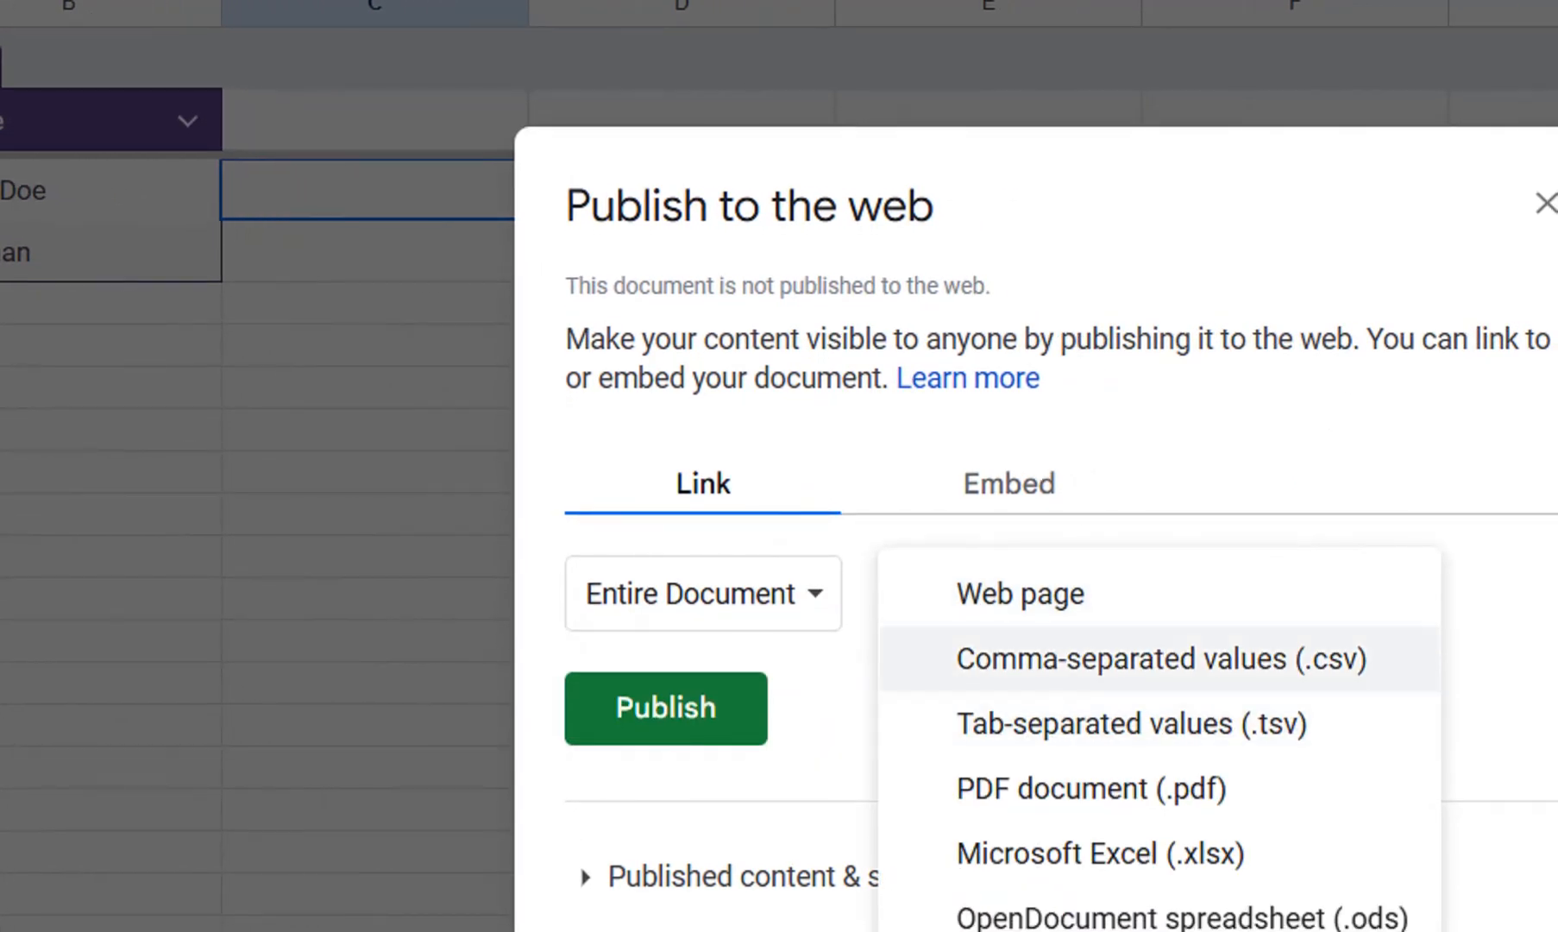
left_click(1162, 659)
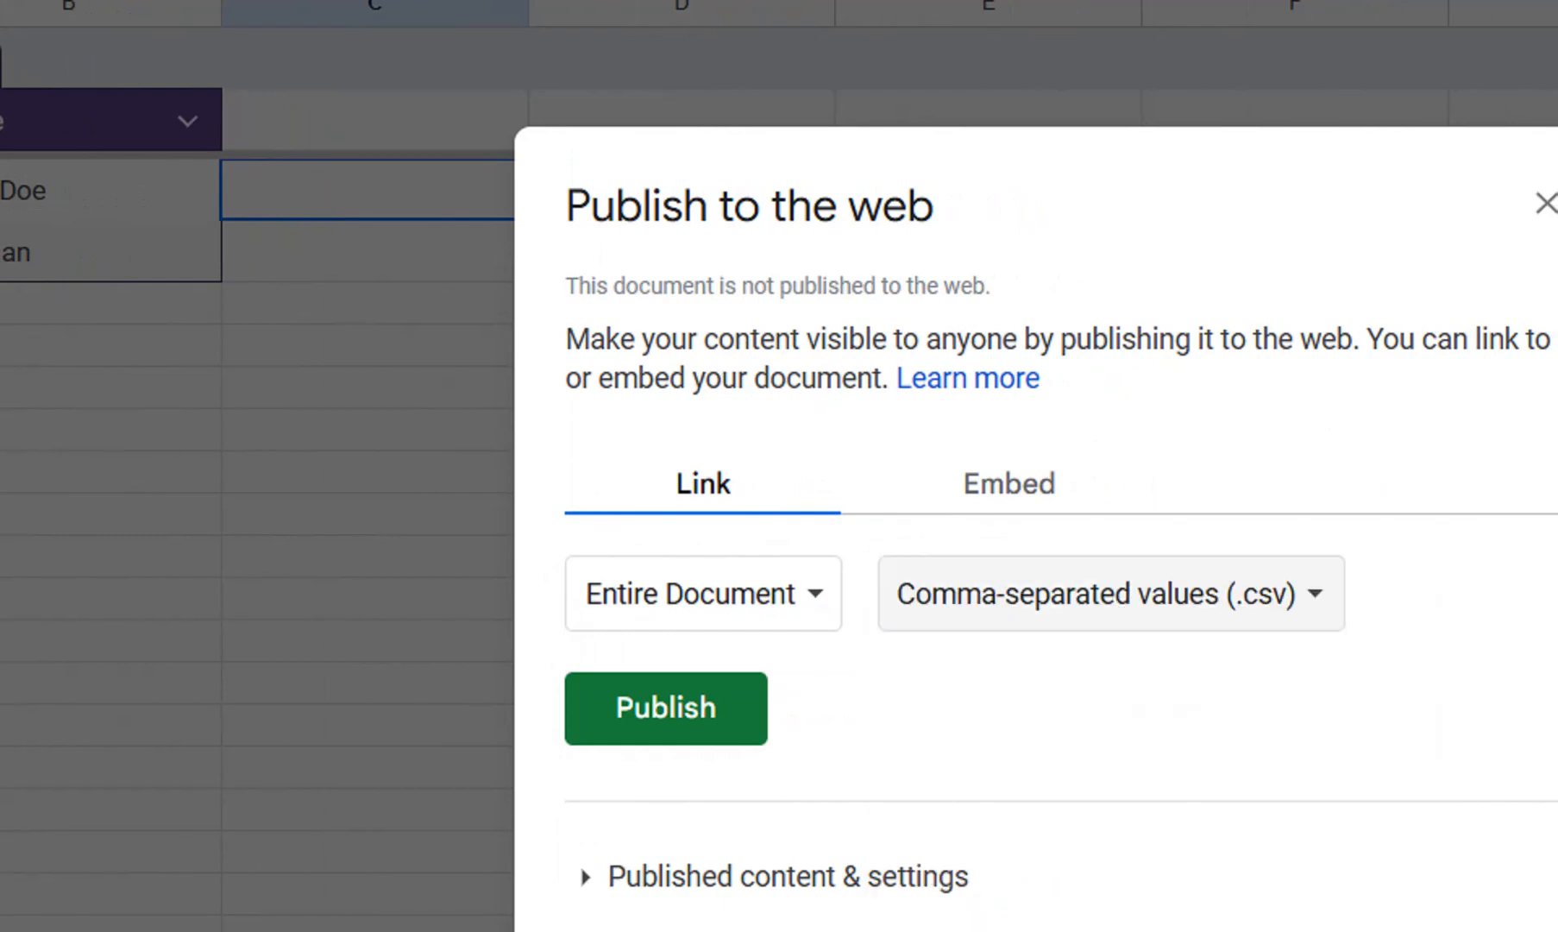
Expand the published content settings, publish the entire document as CSV to the web, and copy the published link.
left_click(787, 876)
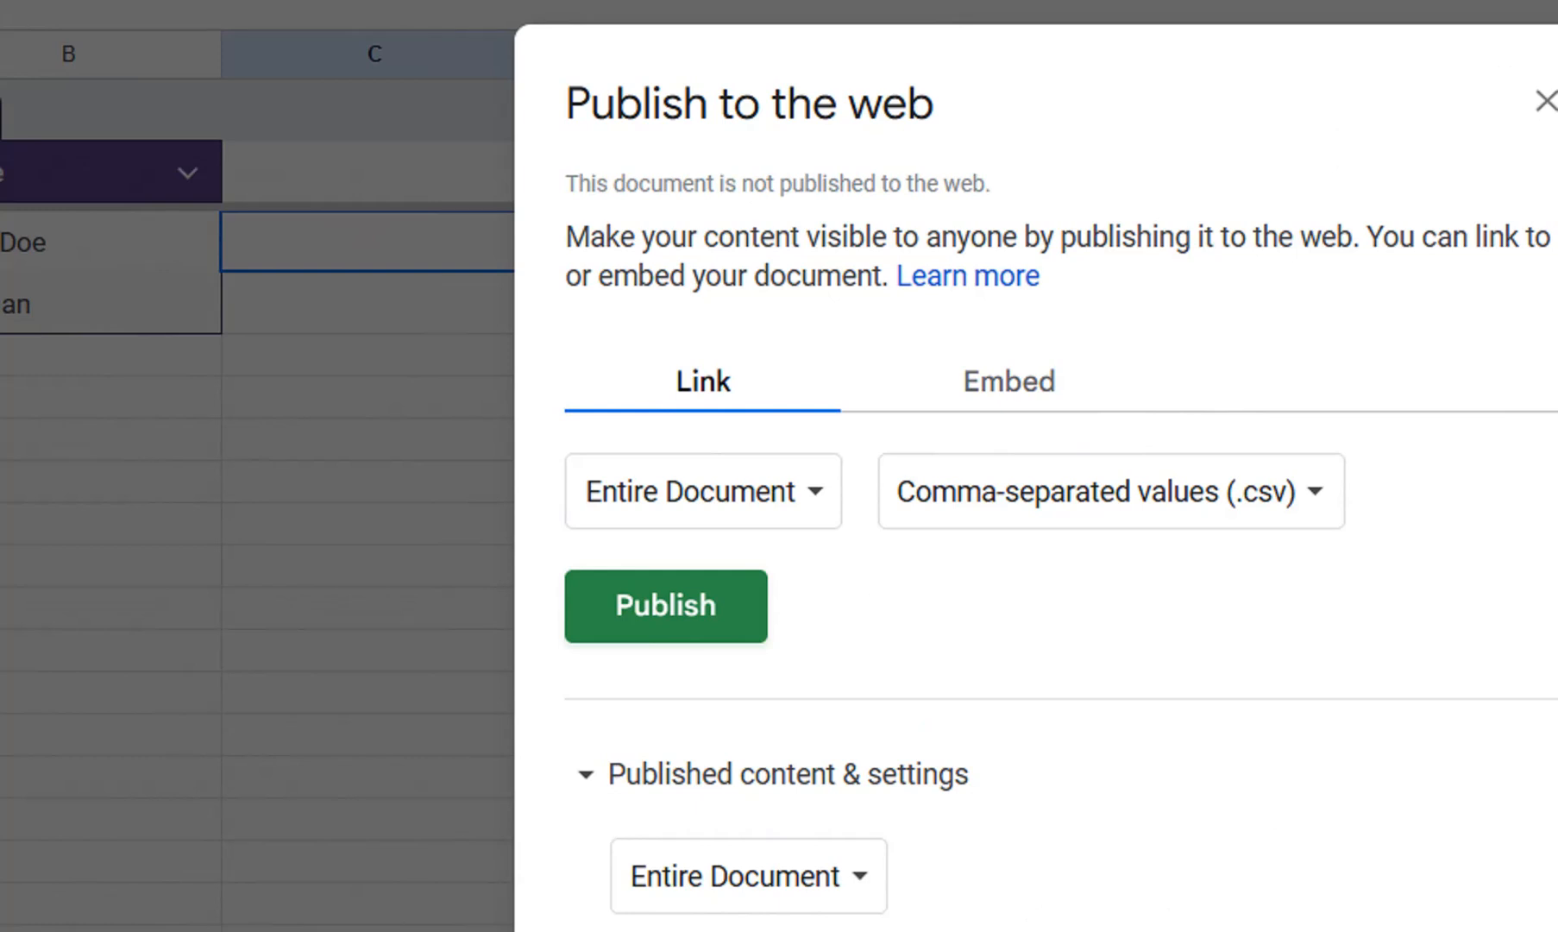
left_click(666, 606)
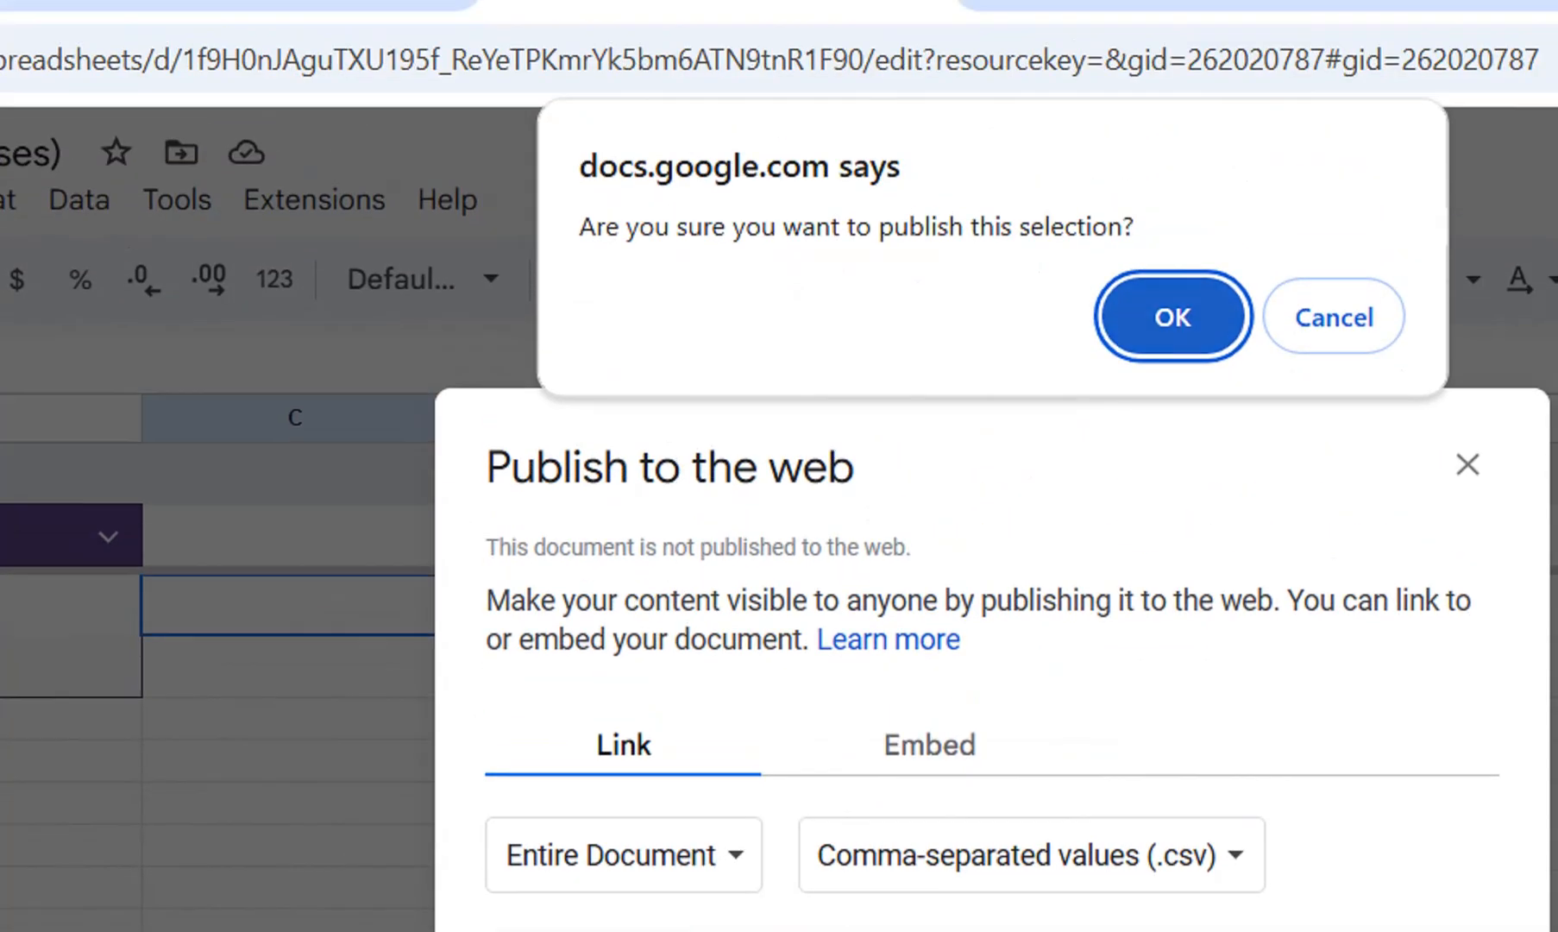
key("Return")
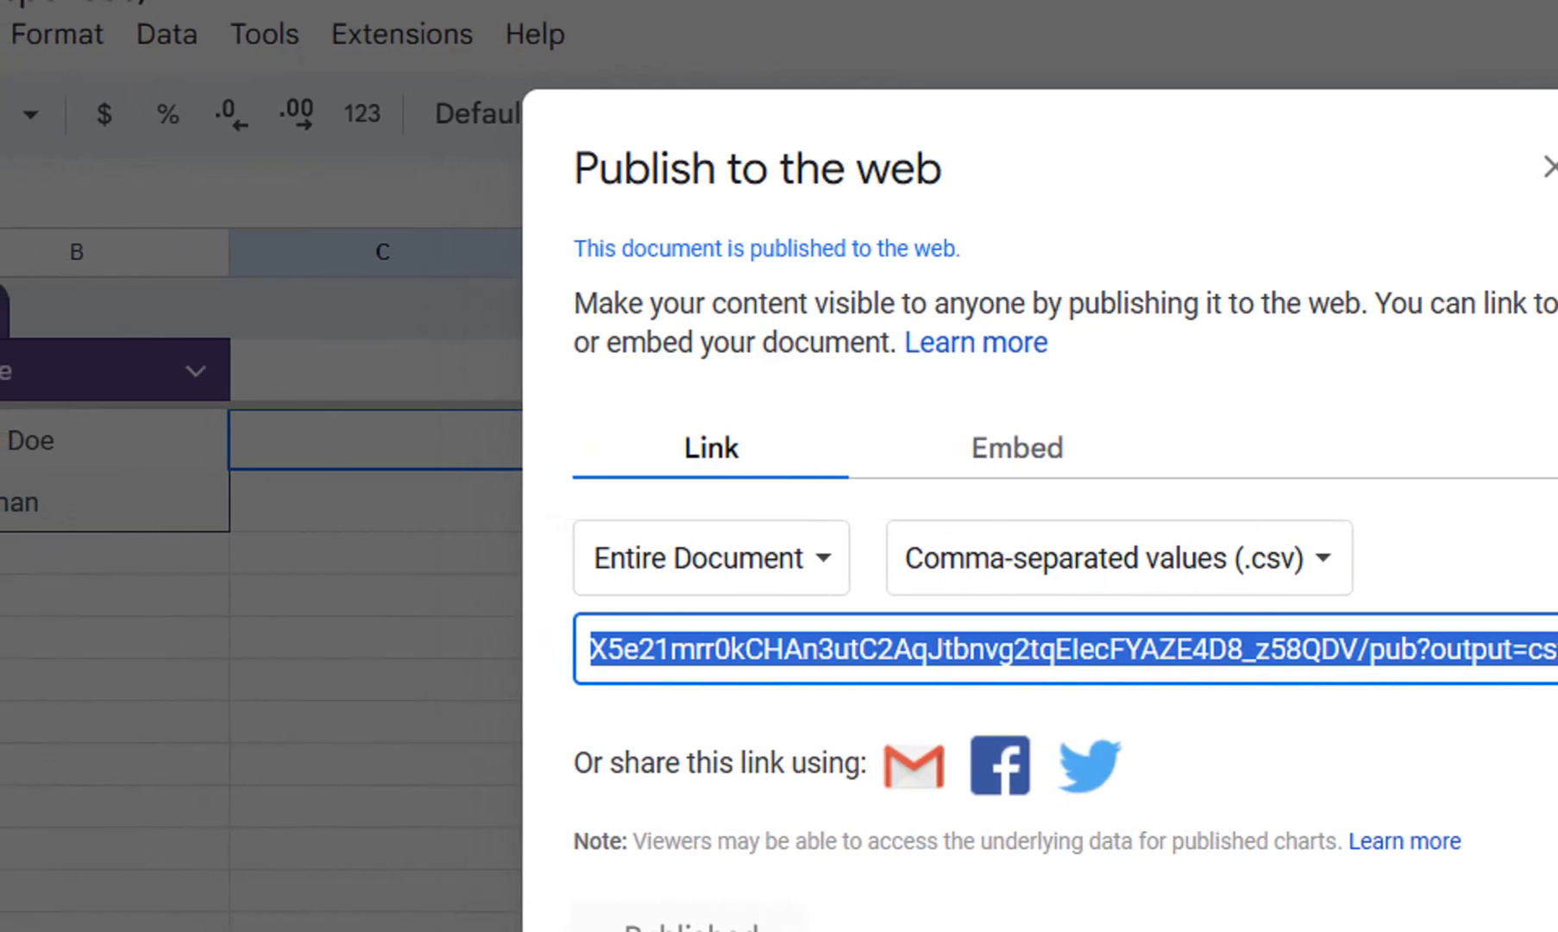
left_click_drag(595, 648, 712, 457)
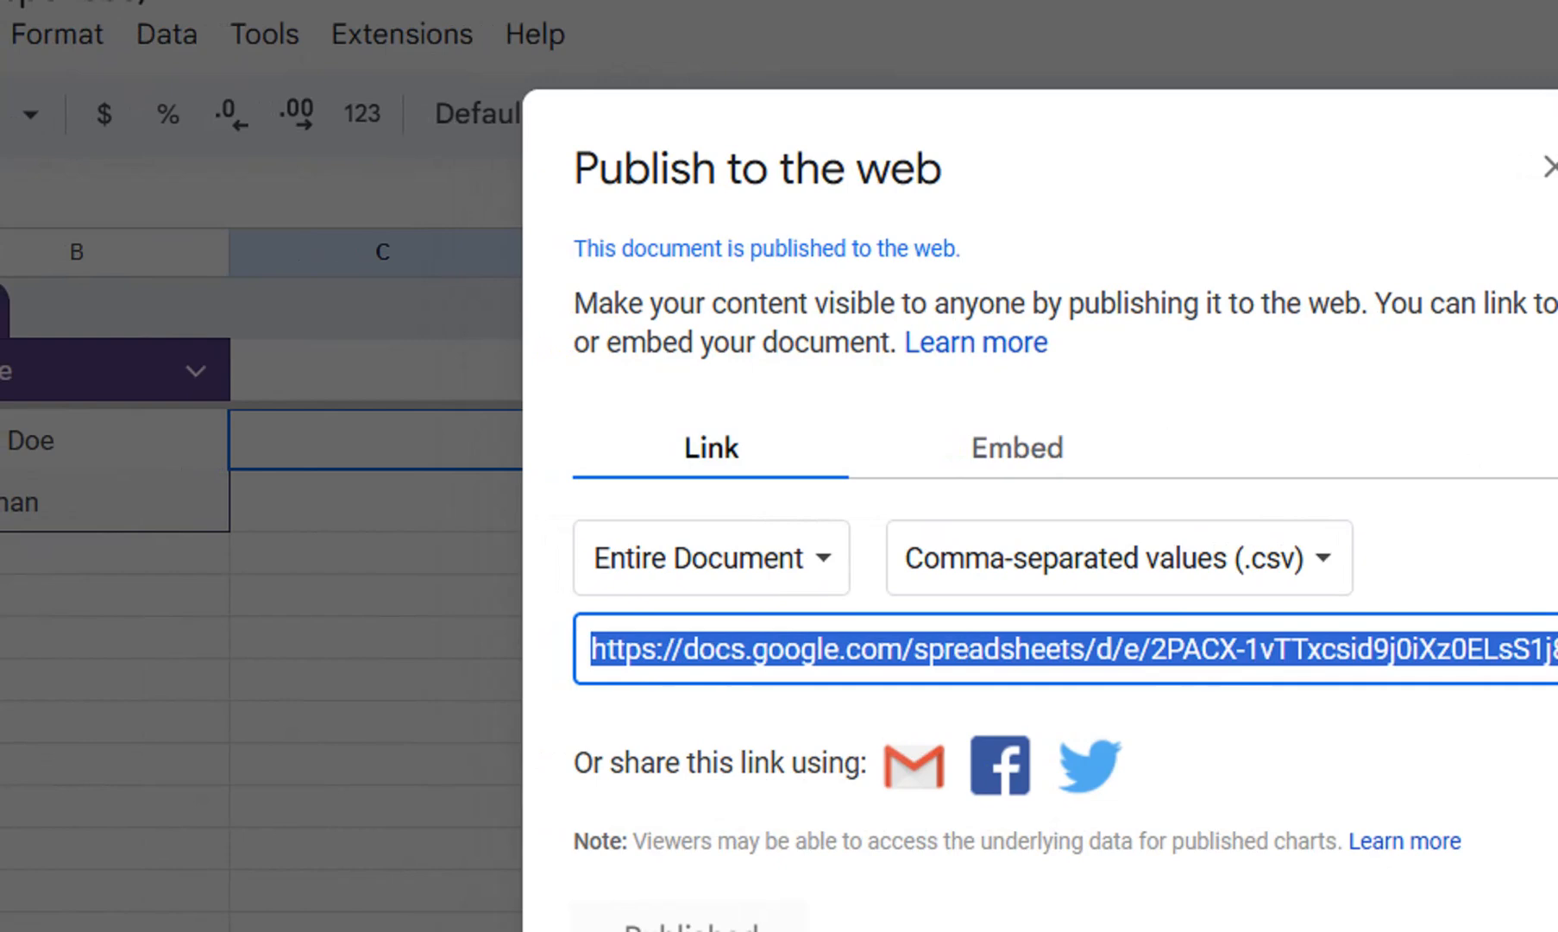
Switch to Excel and create a blank workbook.
type("e")
key("Return")
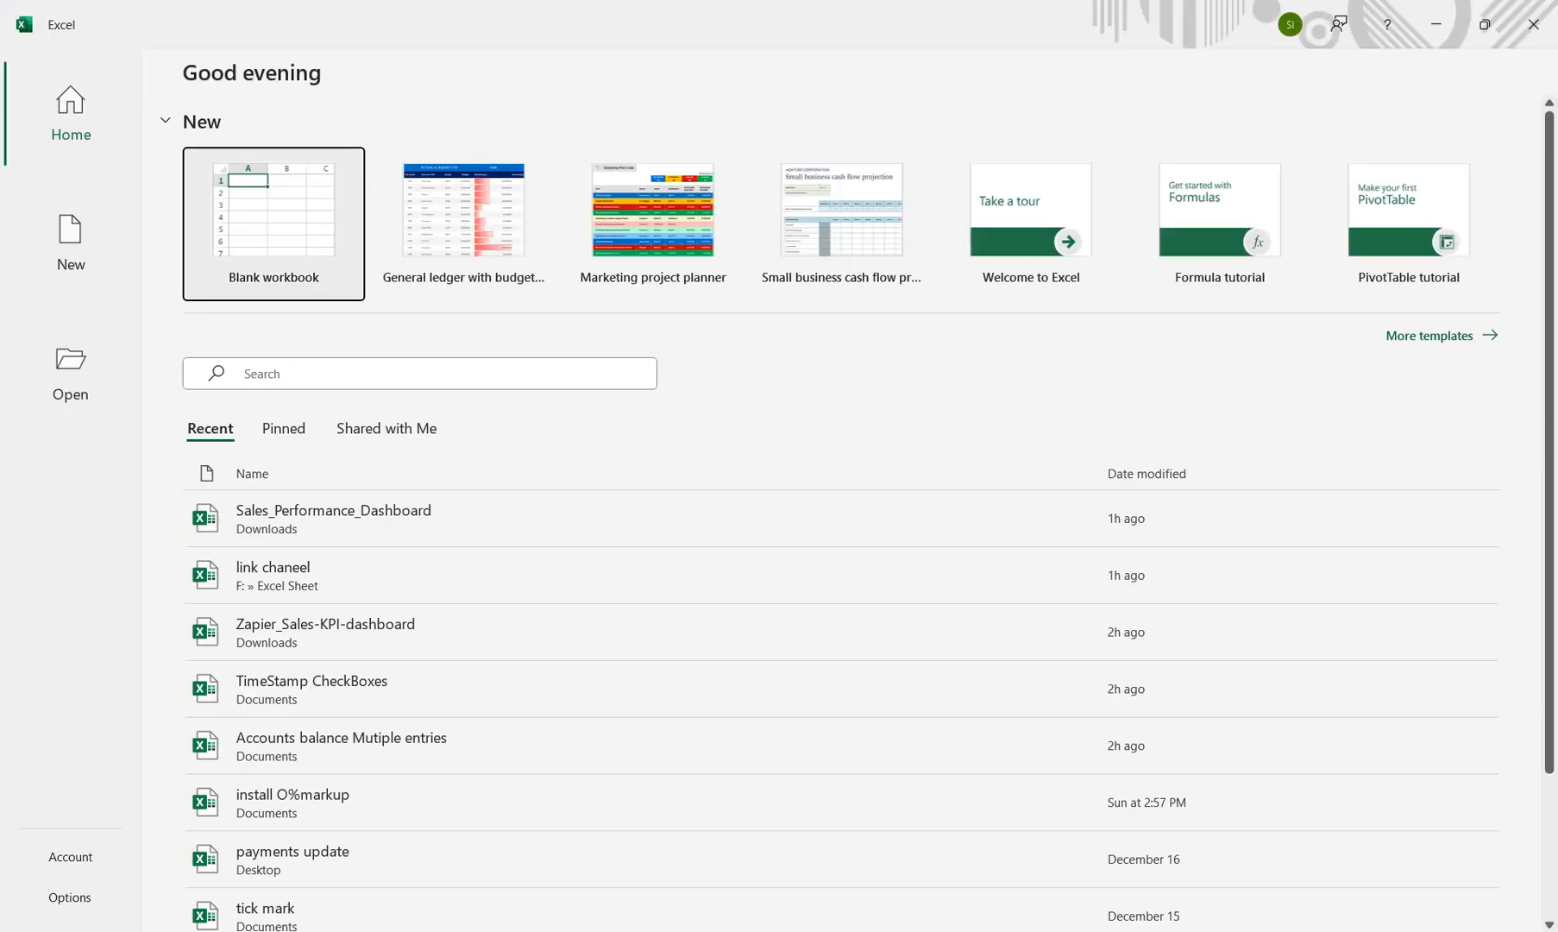
left_click(273, 224)
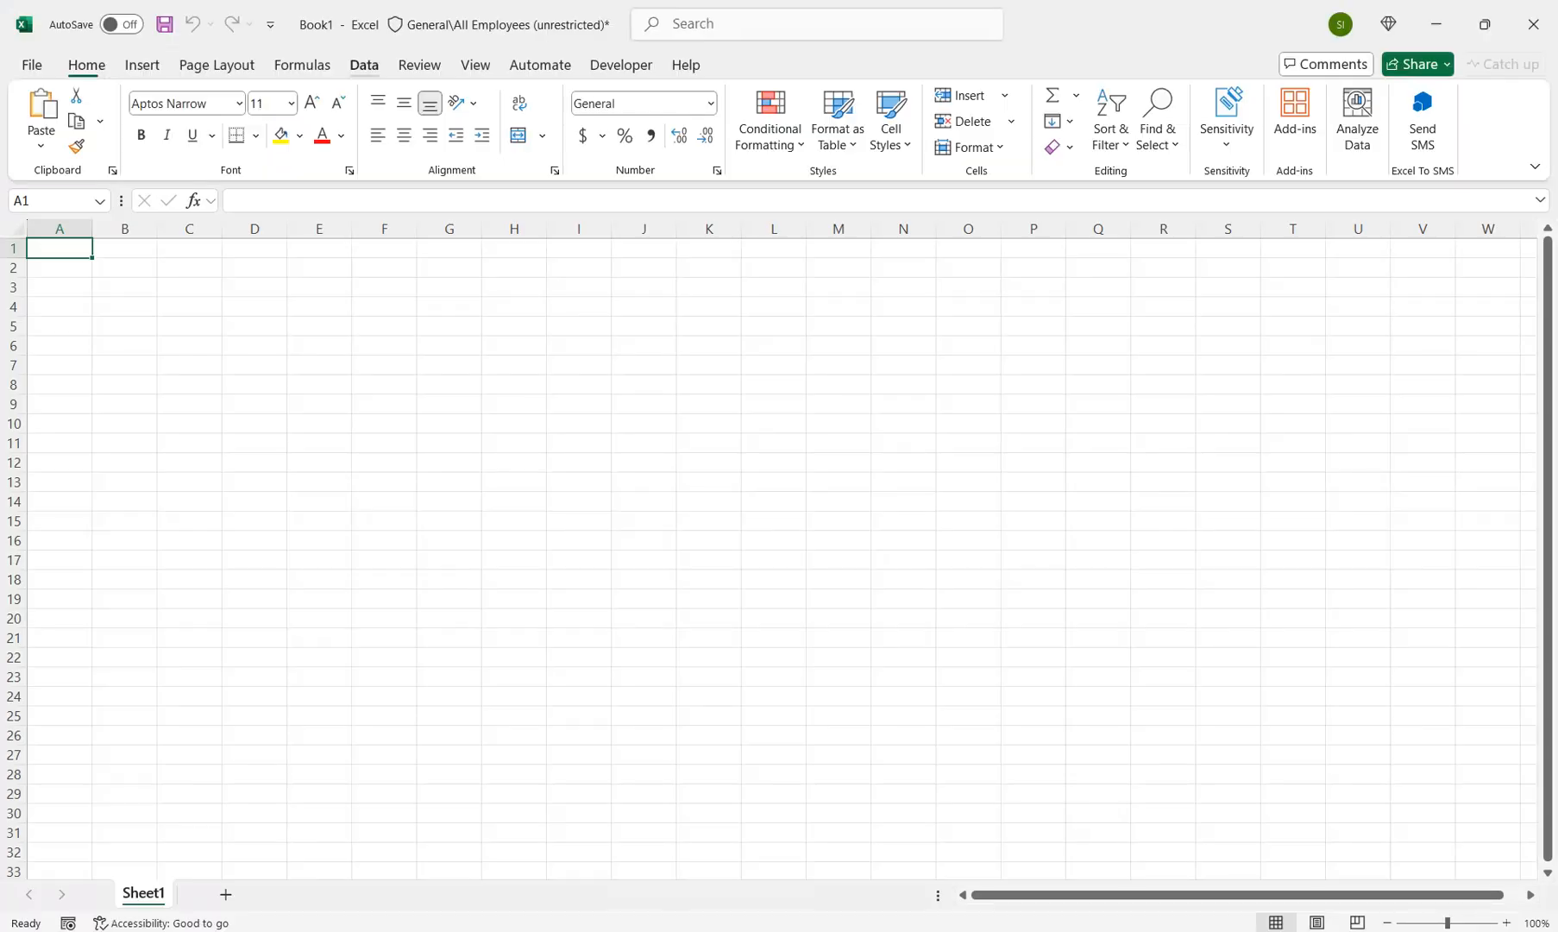
Import the responses from the copied CSV web link with anonymous access and load them into the workbook as a table.
left_click(365, 66)
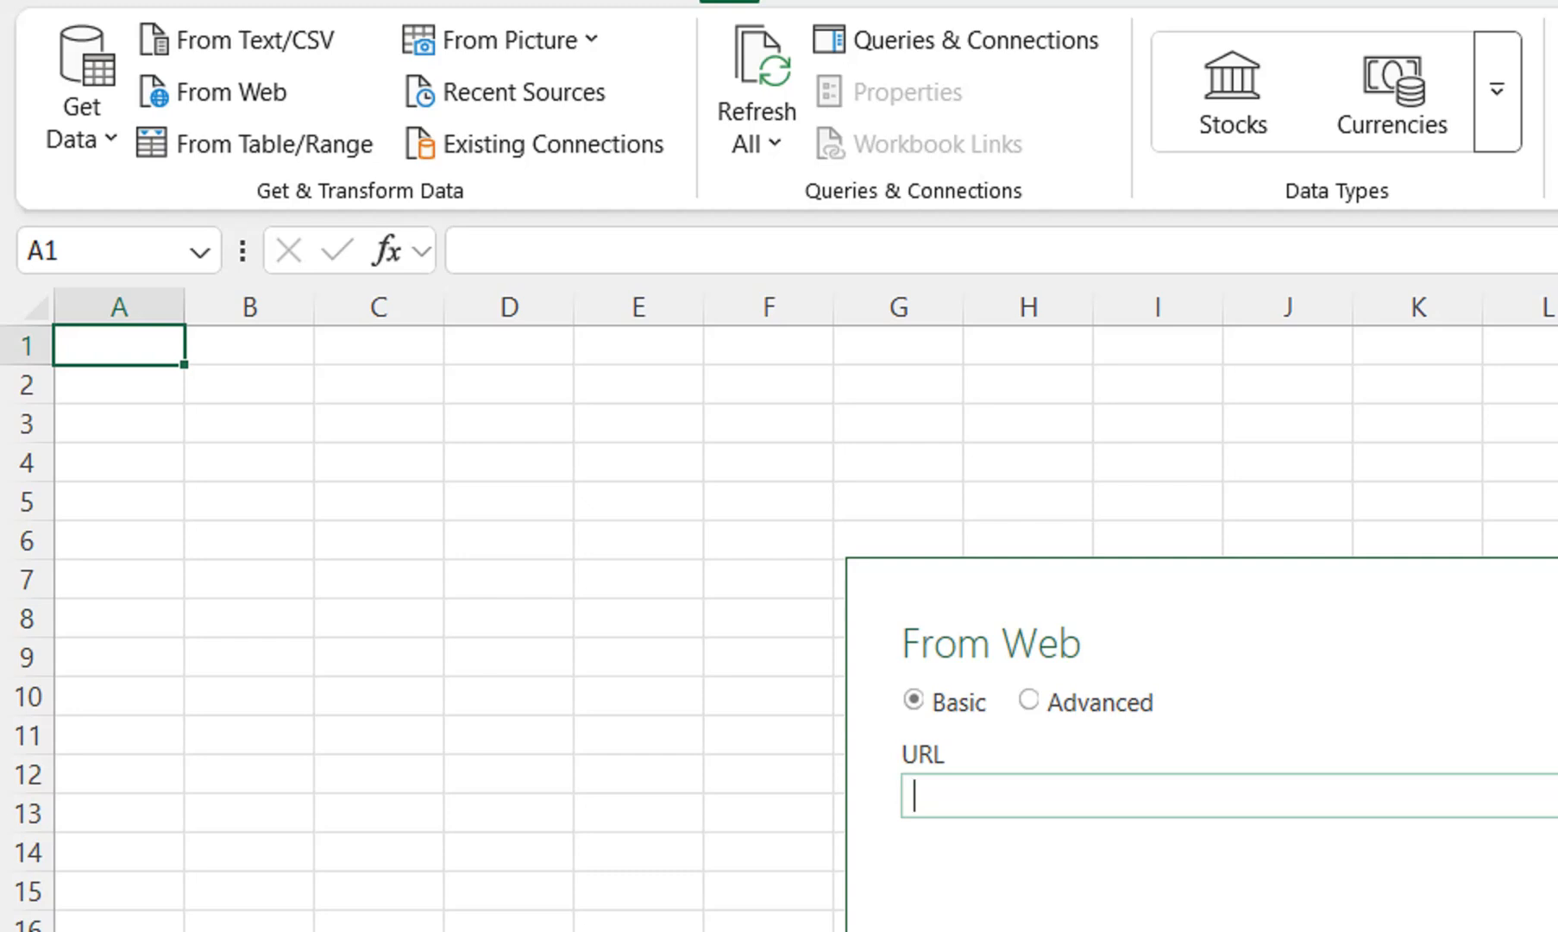
key("ctrl+v")
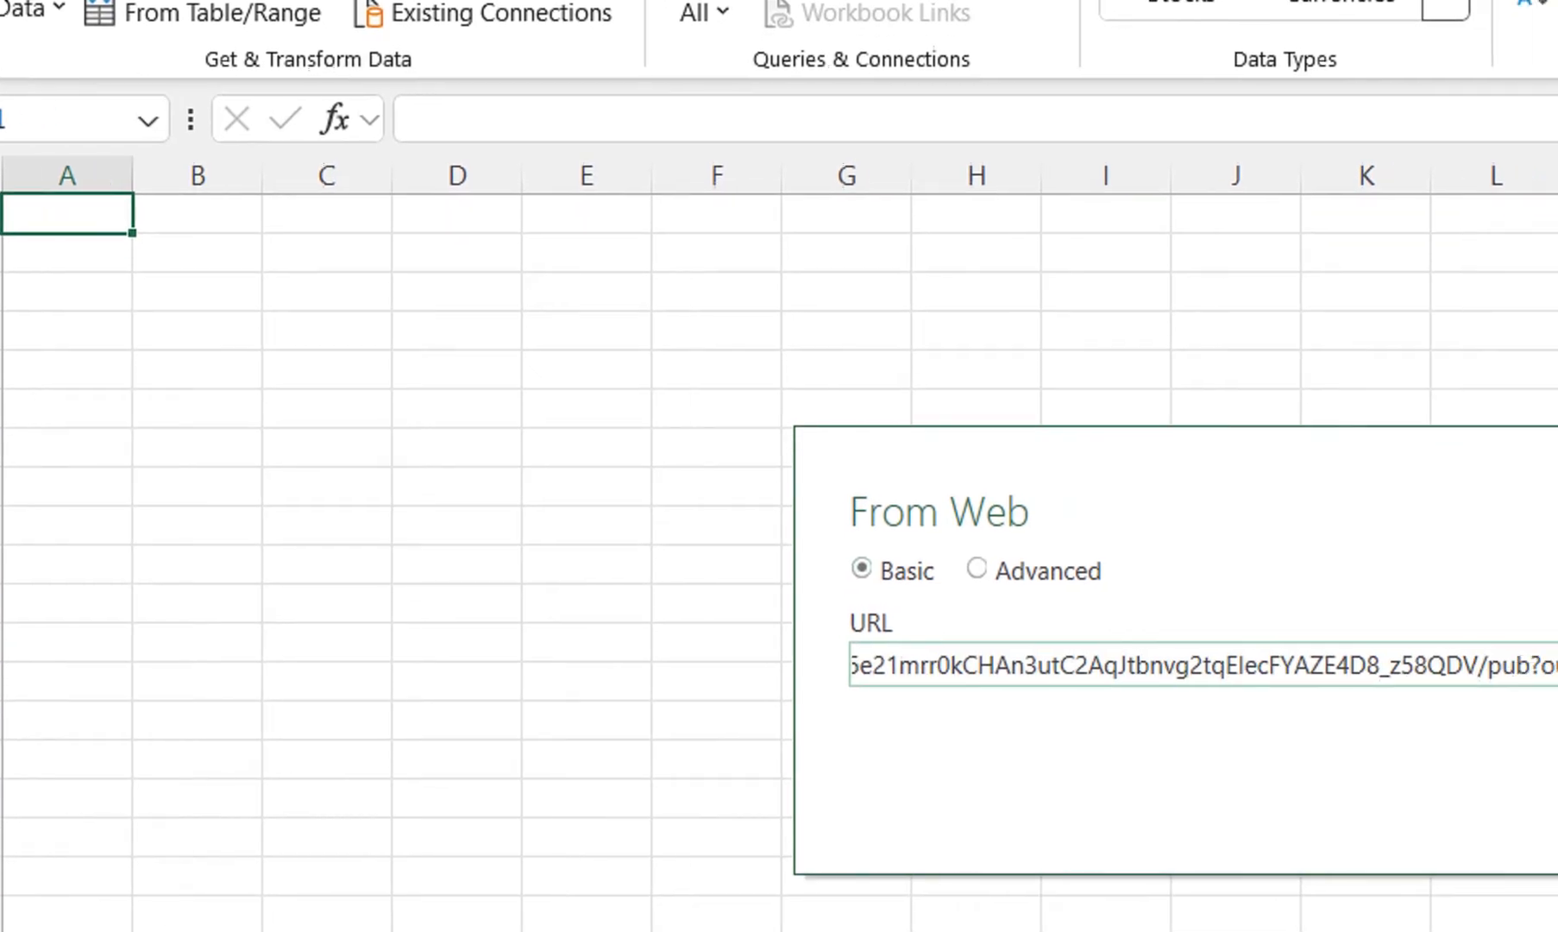
key("Return")
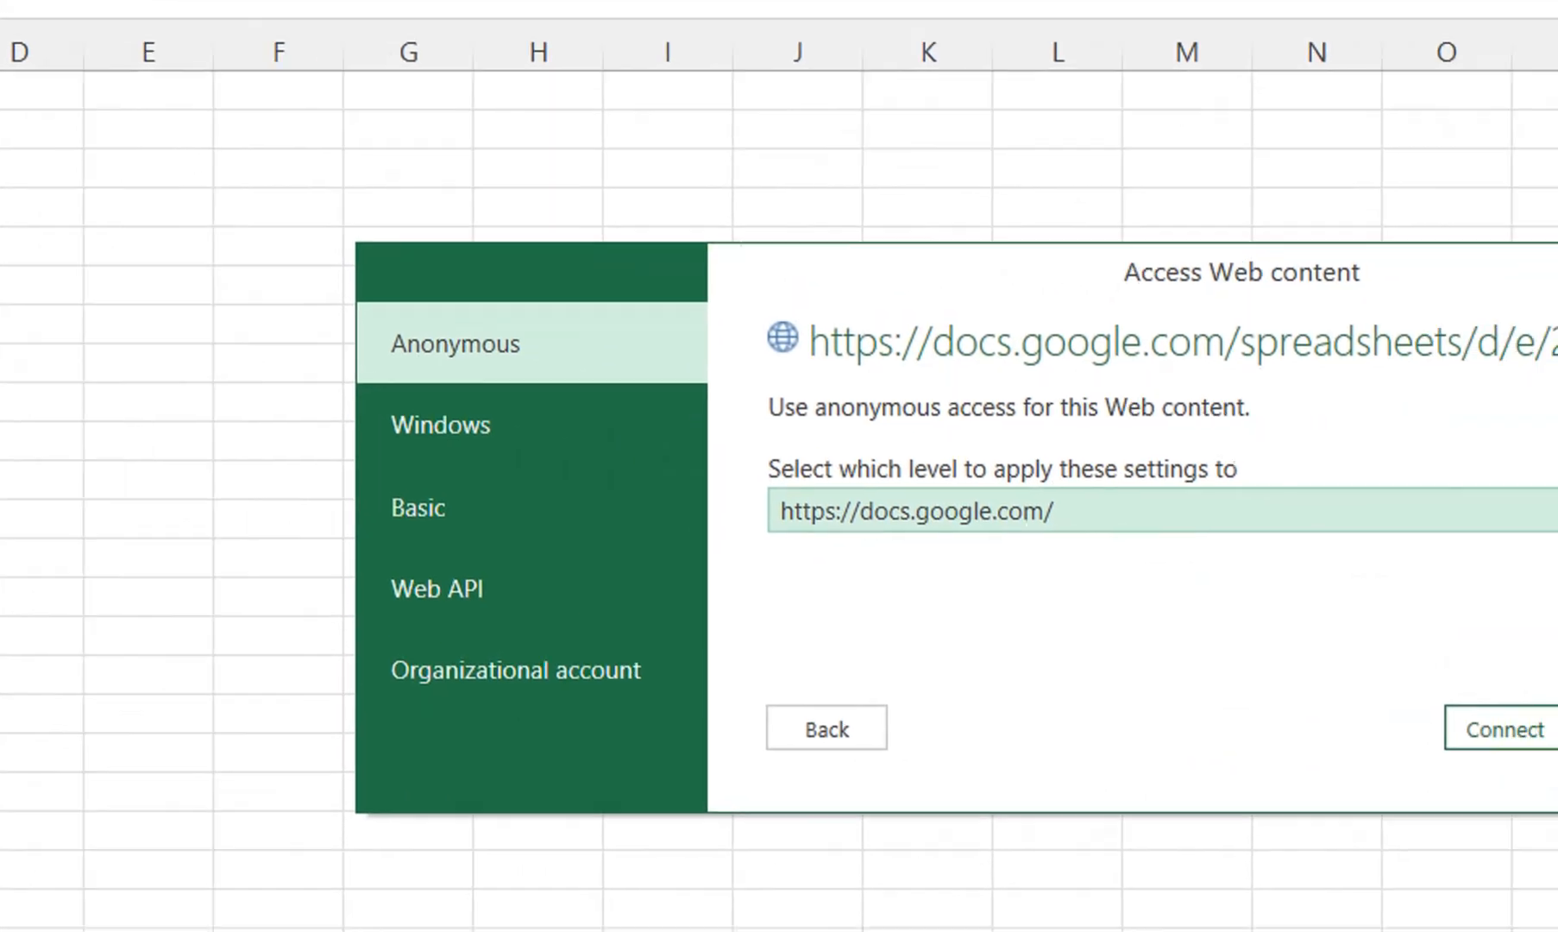
key("Return")
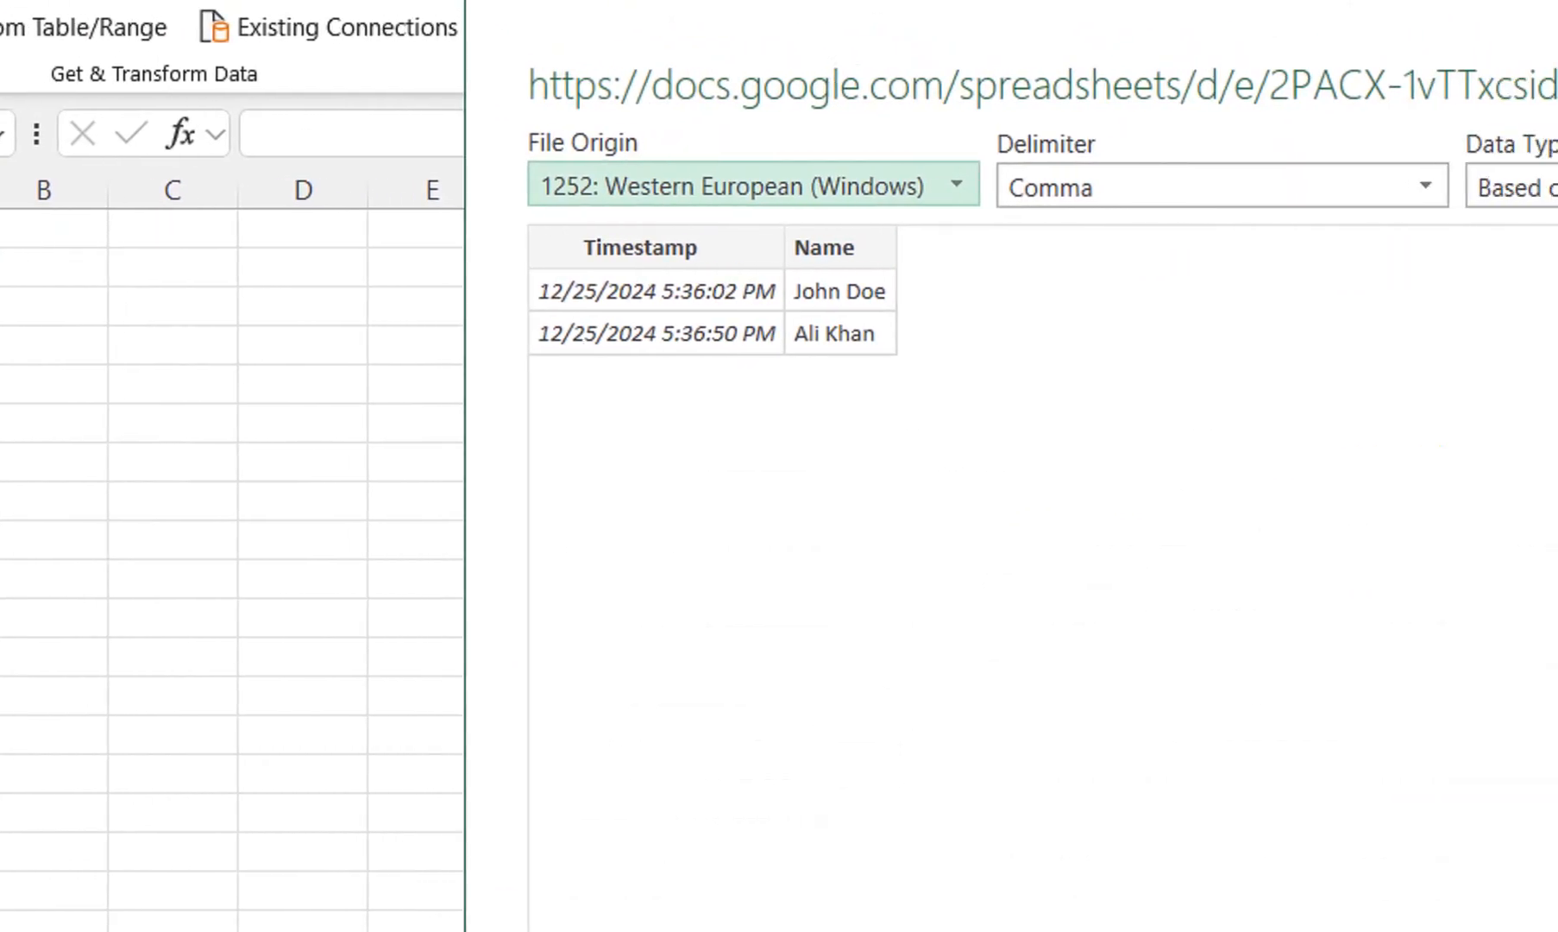
left_click(967, 756)
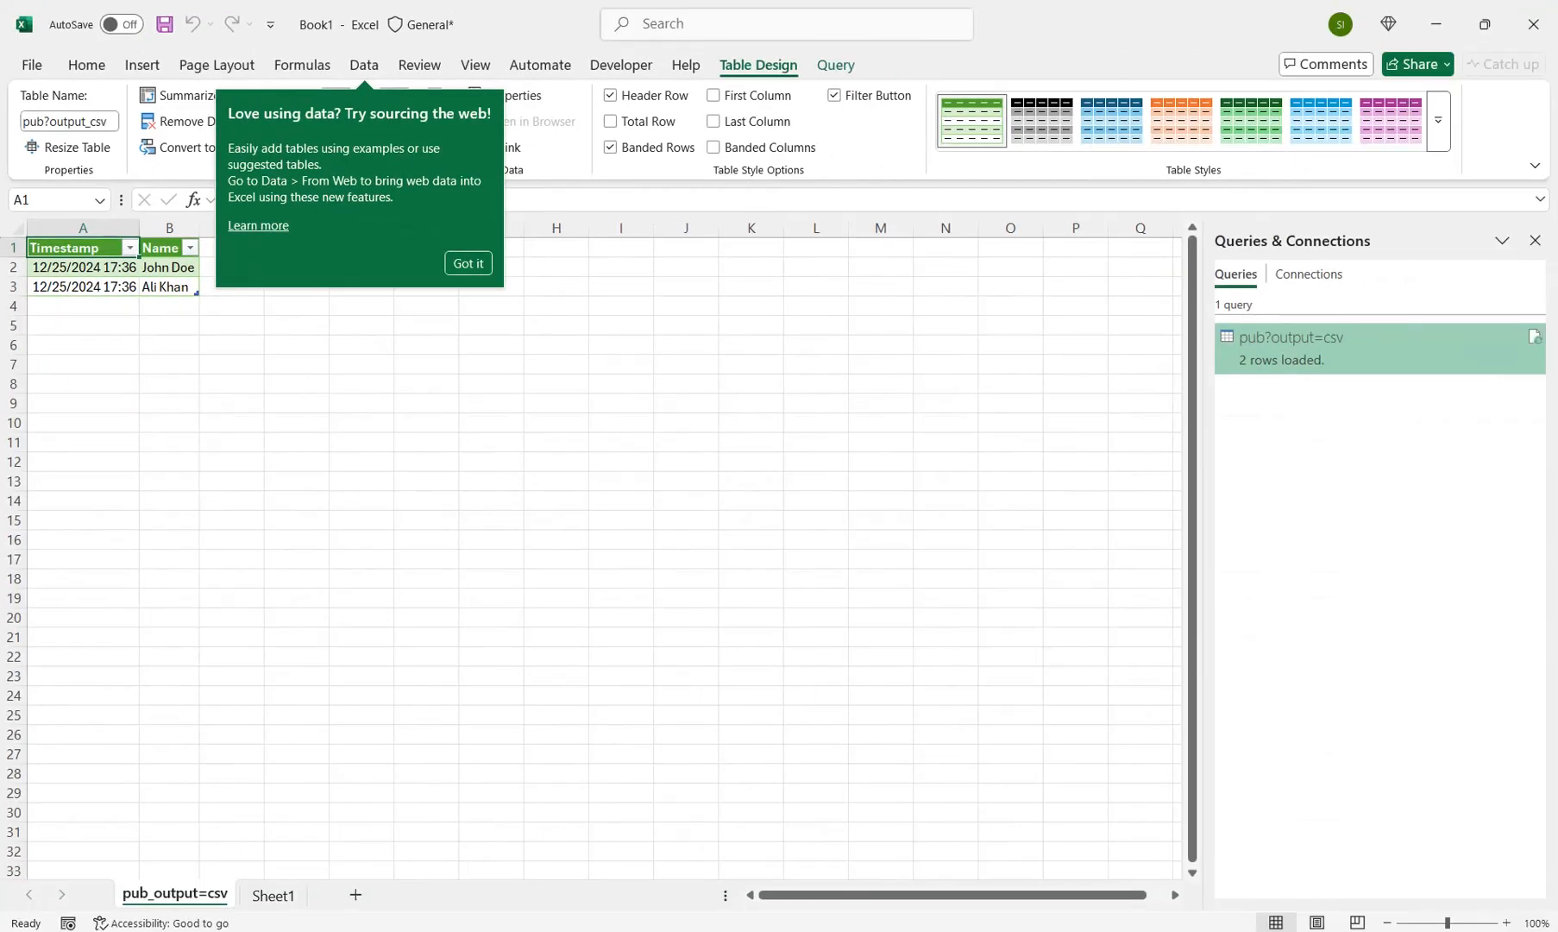
left_click(1535, 241)
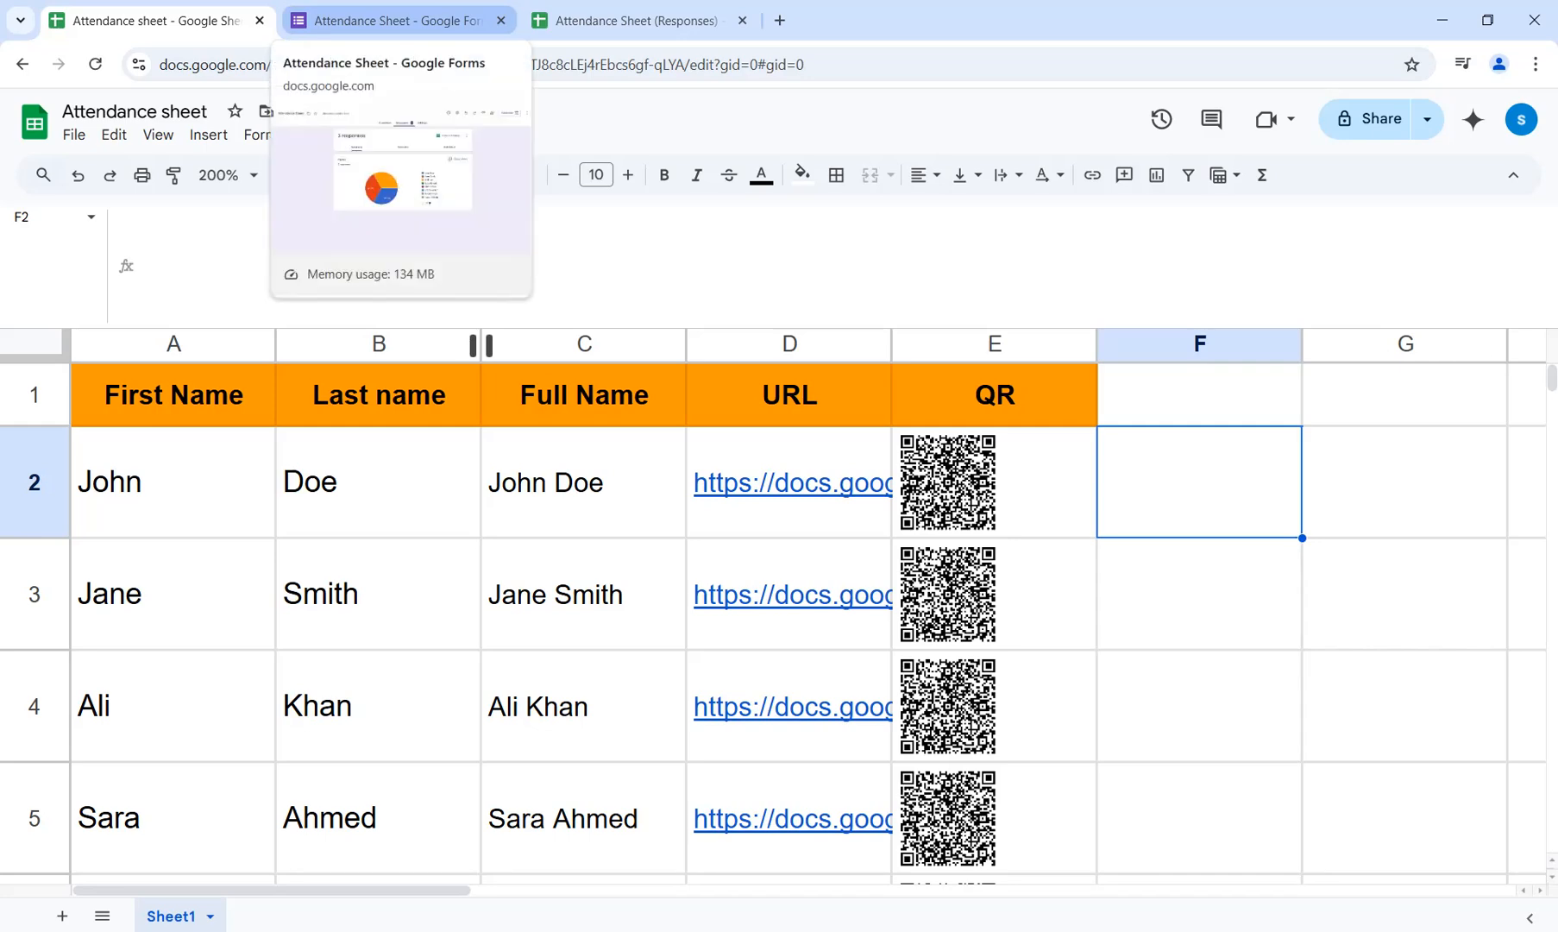
Switch to the browser and examine the Google Form's response summary and the Attendance Sheet (Responses) spreadsheet.
left_click(396, 20)
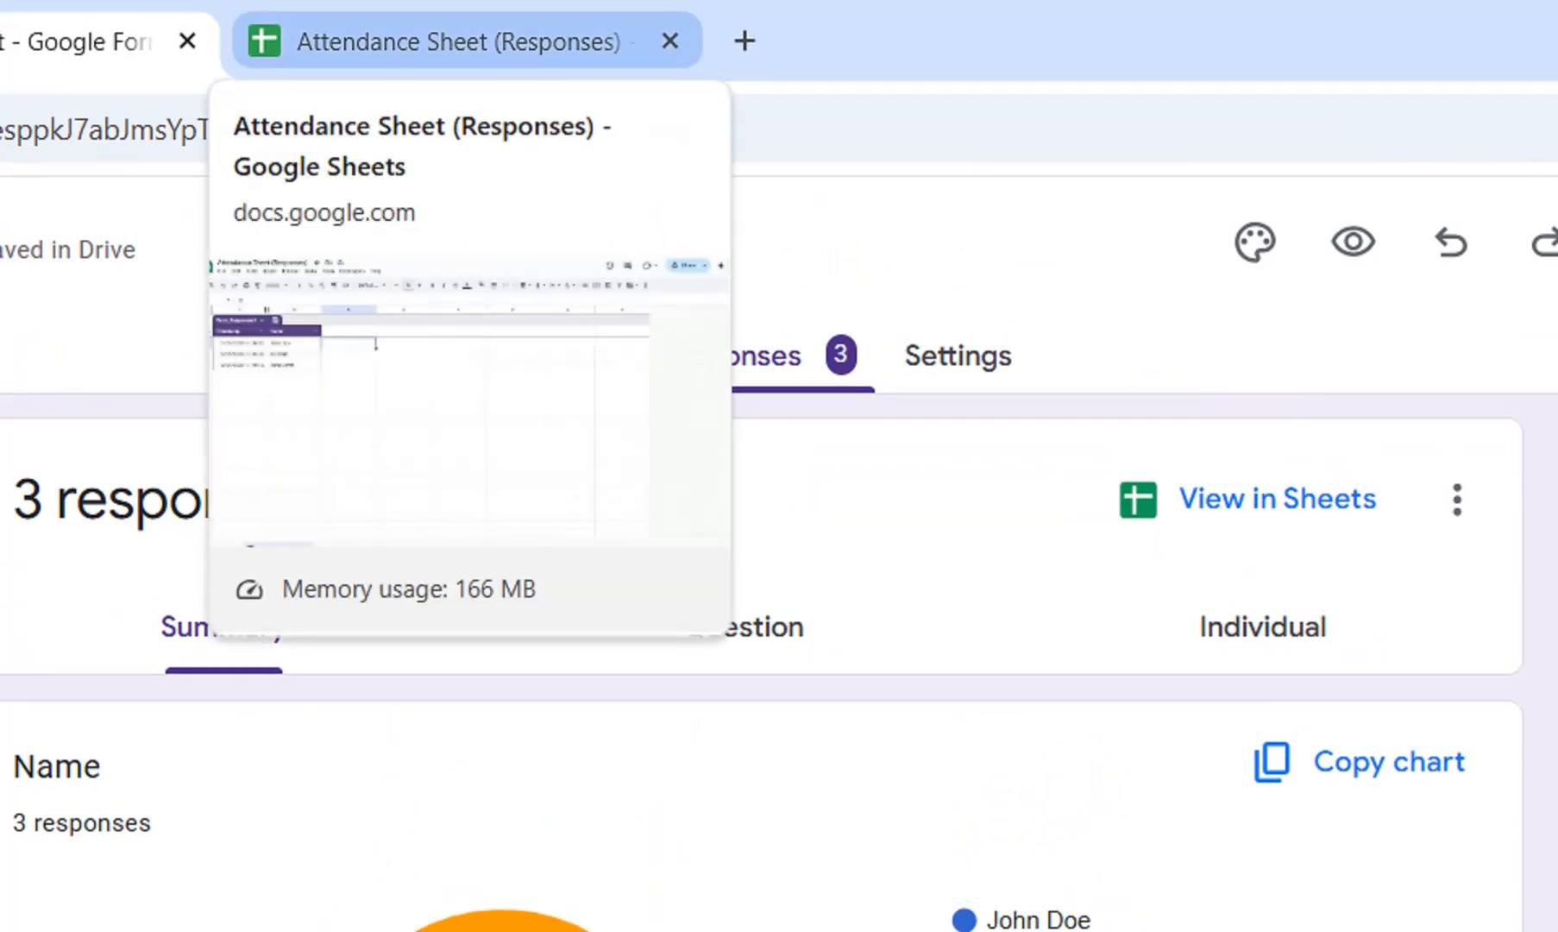
left_click(457, 41)
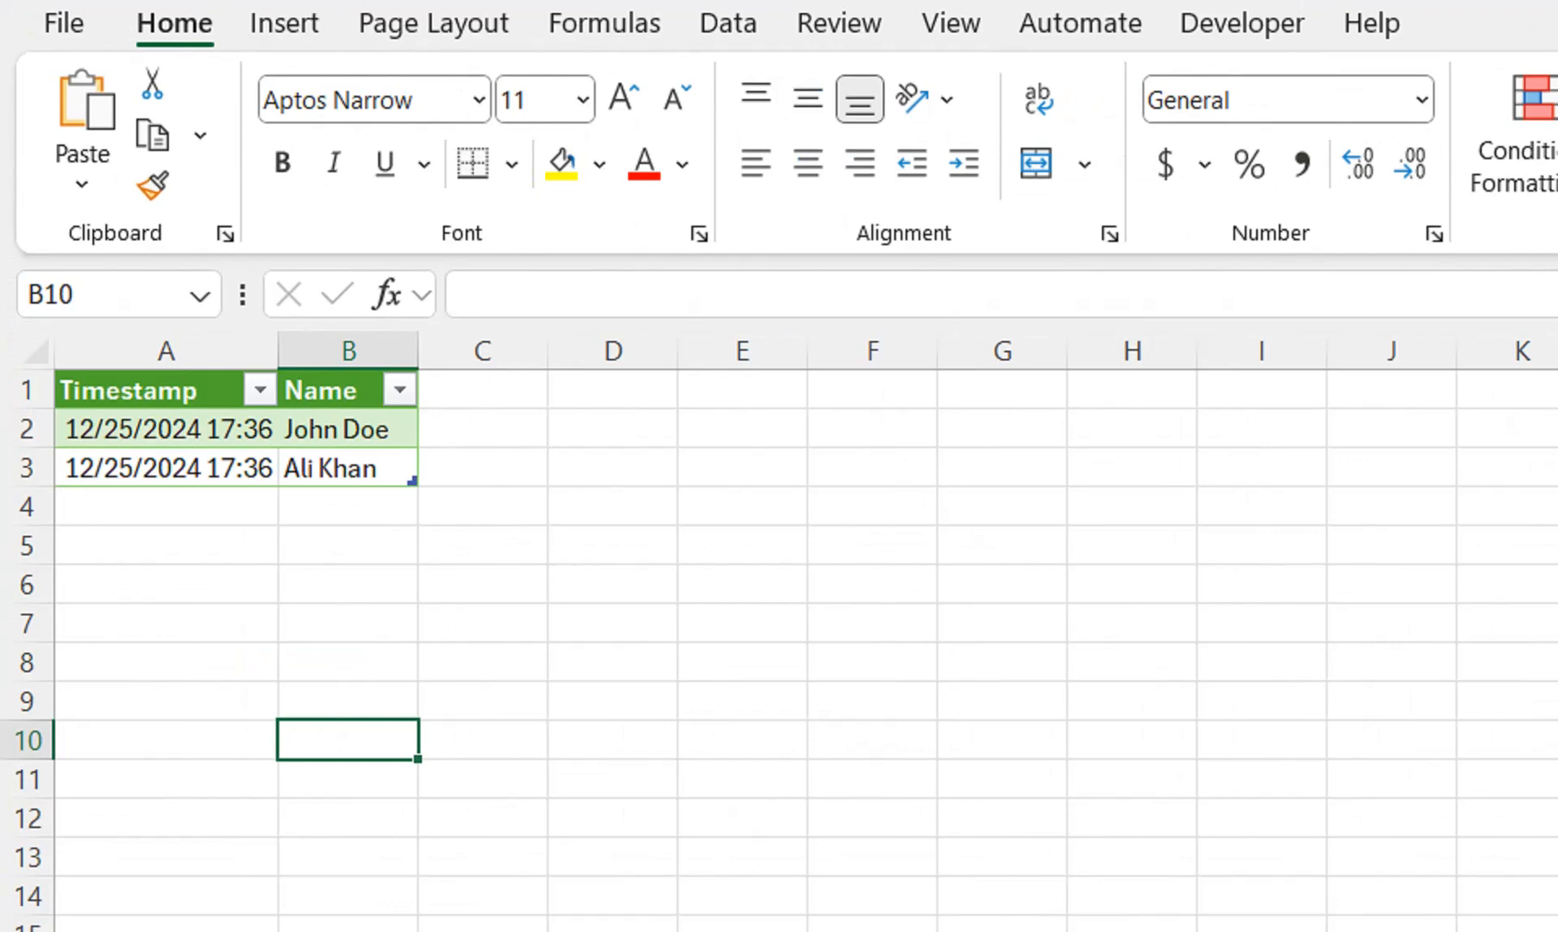
Switch back to Excel, refresh the imported responses table and fit the Timestamp column's width to its contents.
right_click(332, 430)
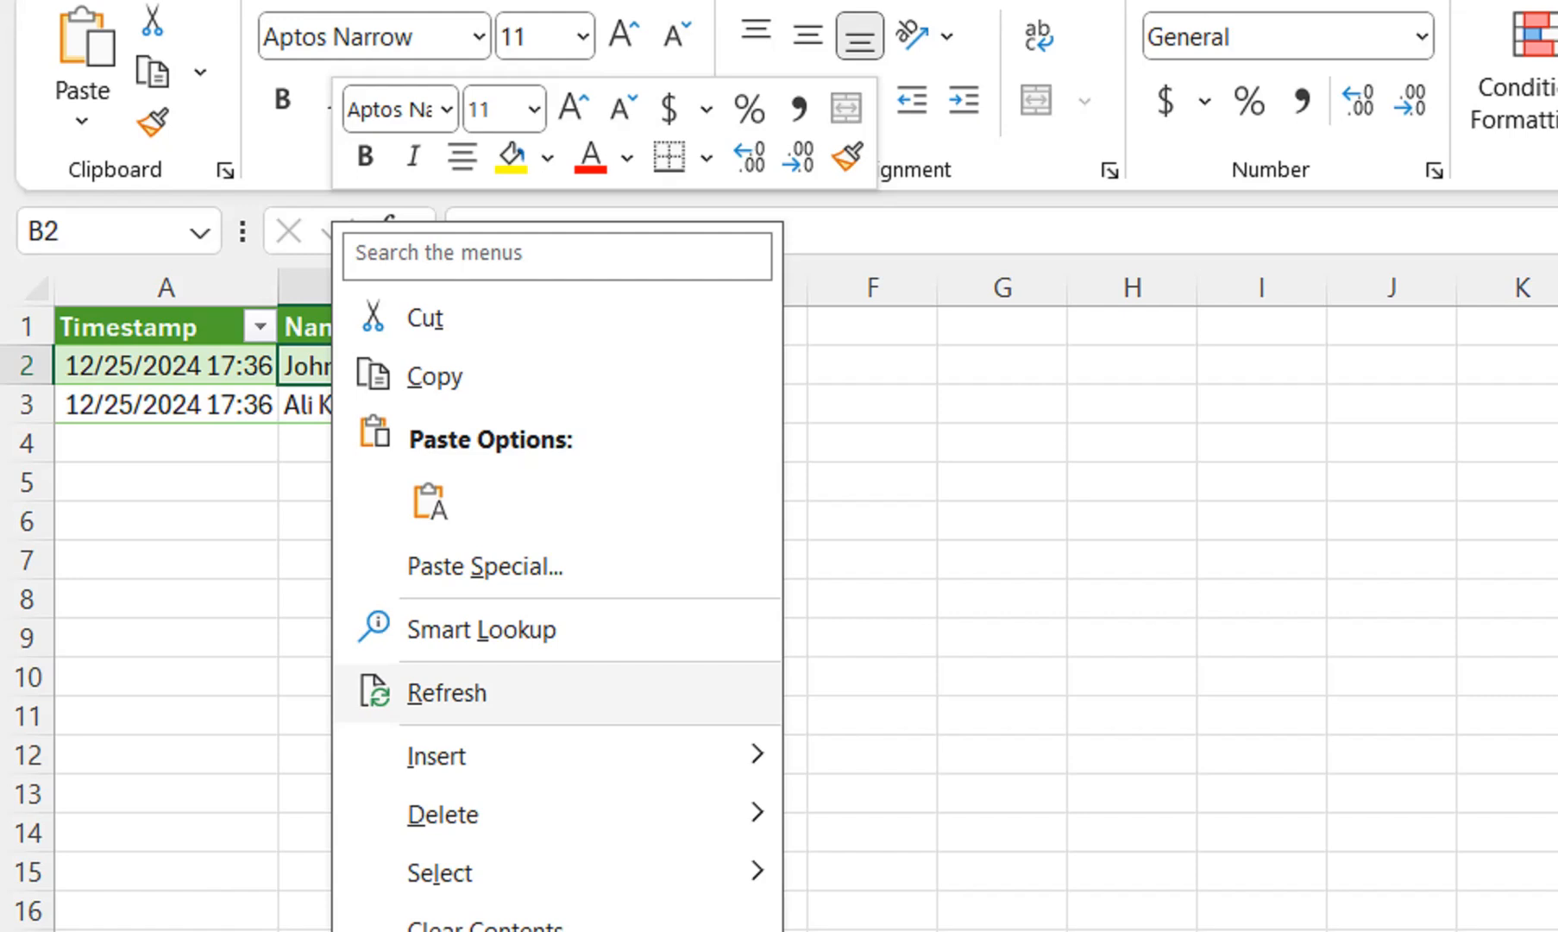
left_click(447, 693)
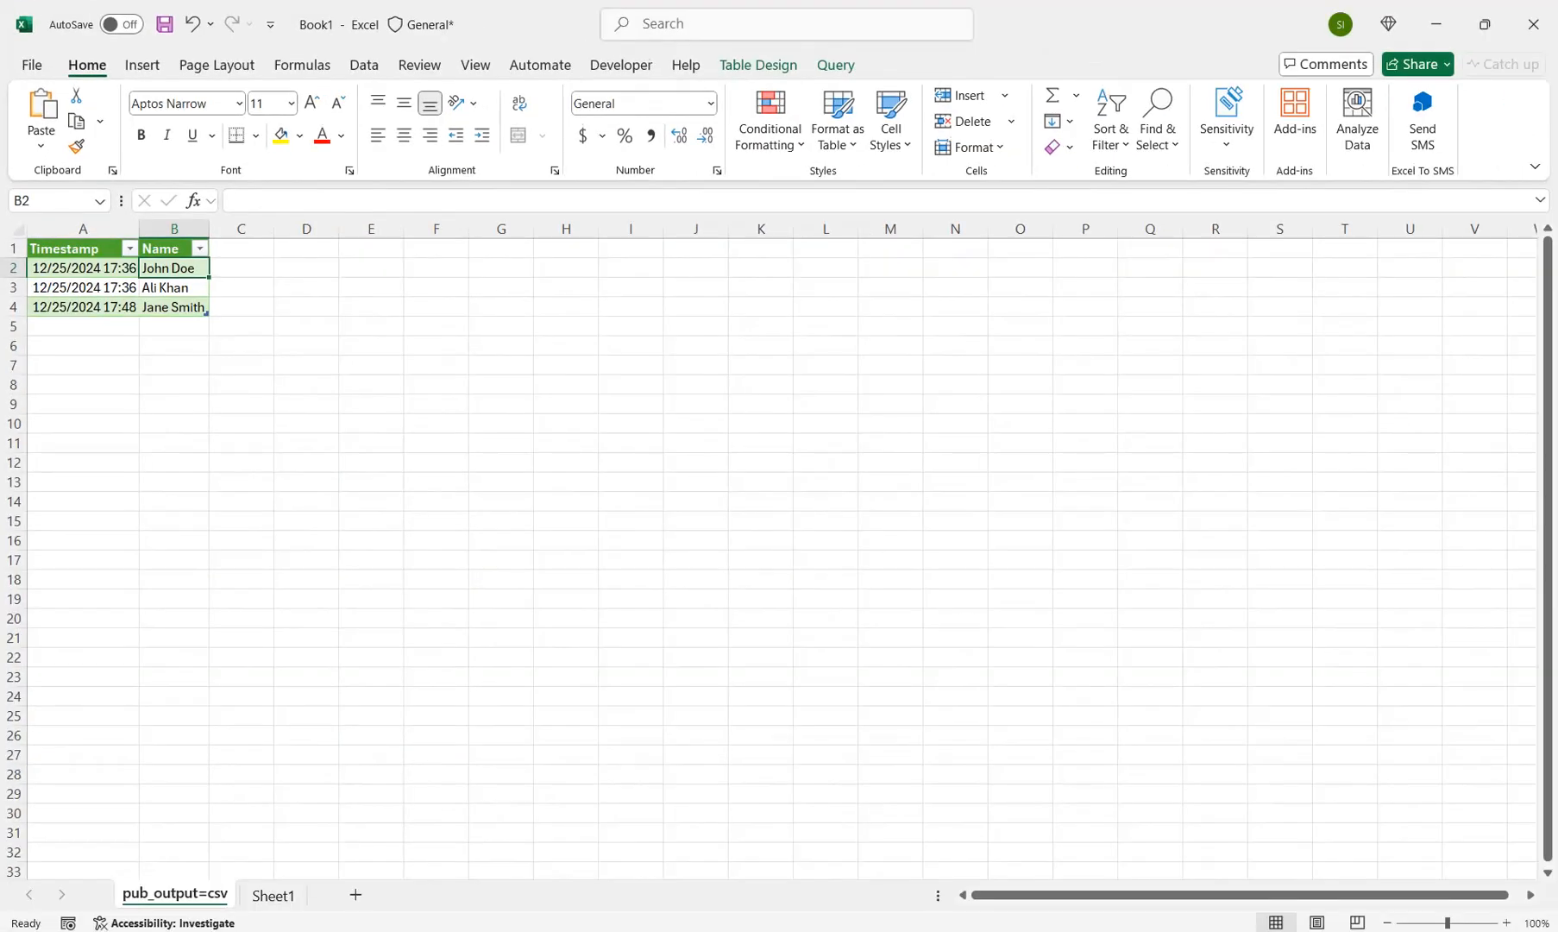
scroll(782, 552, "up", 14)
double_click(430, 252)
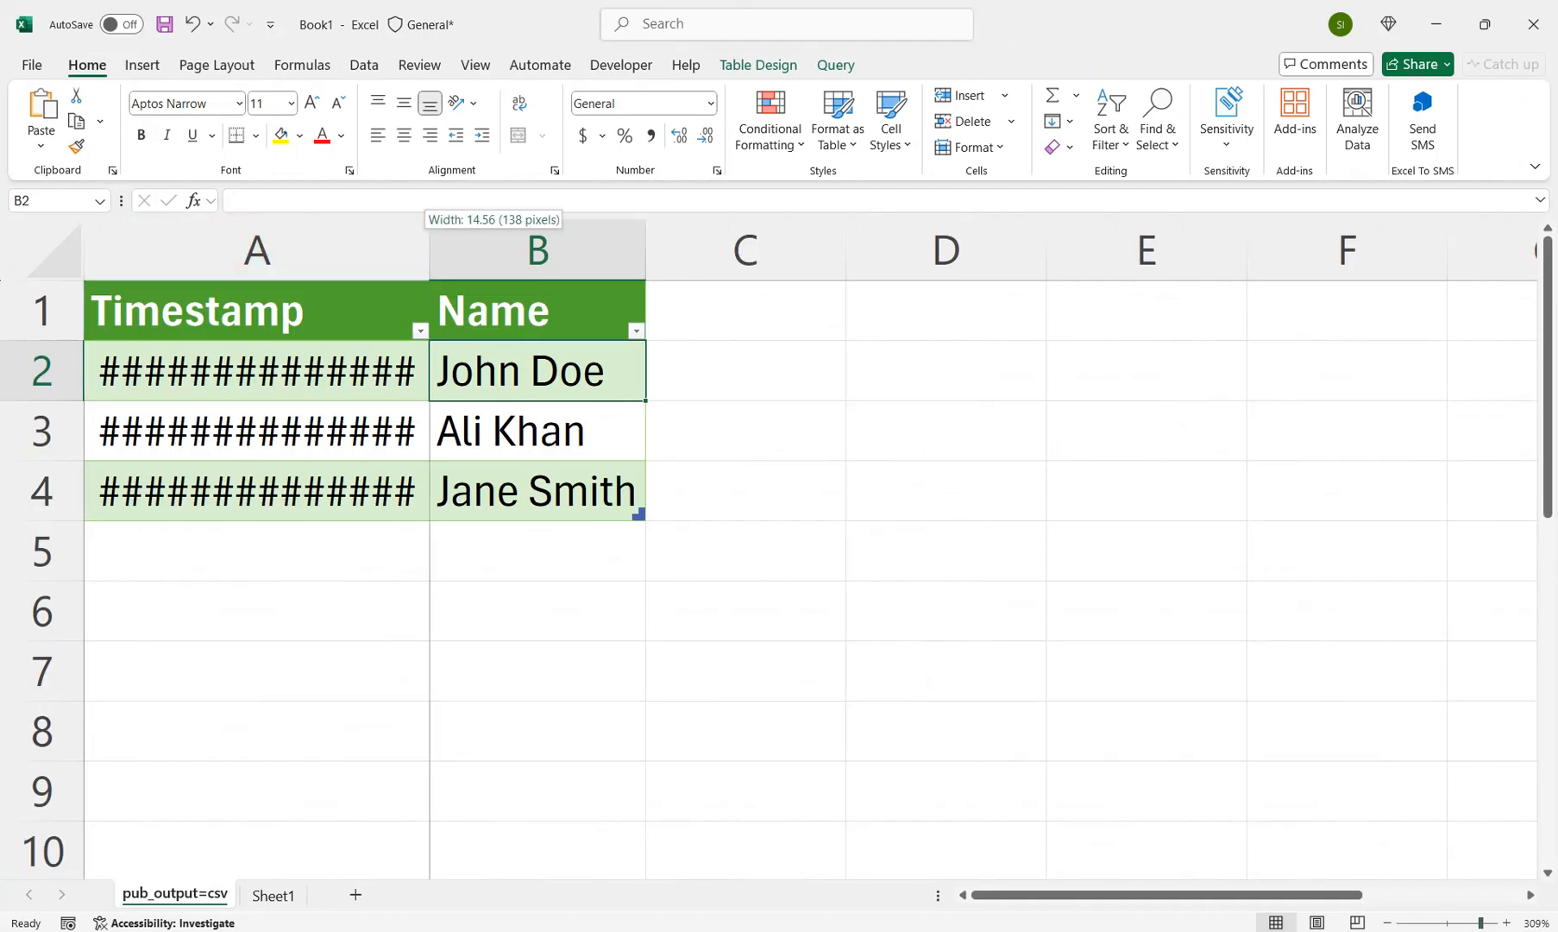